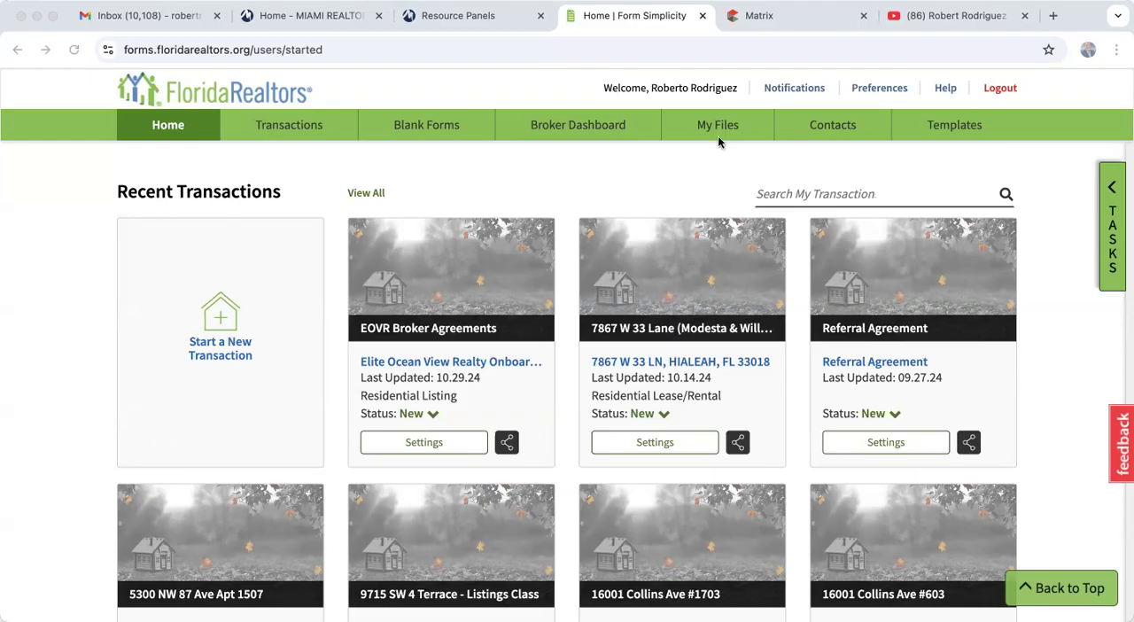
- Switch to the YouTube channel page and look through its list of real estate training videos
{"action": "left_click", "coordinate": [902, 16]}
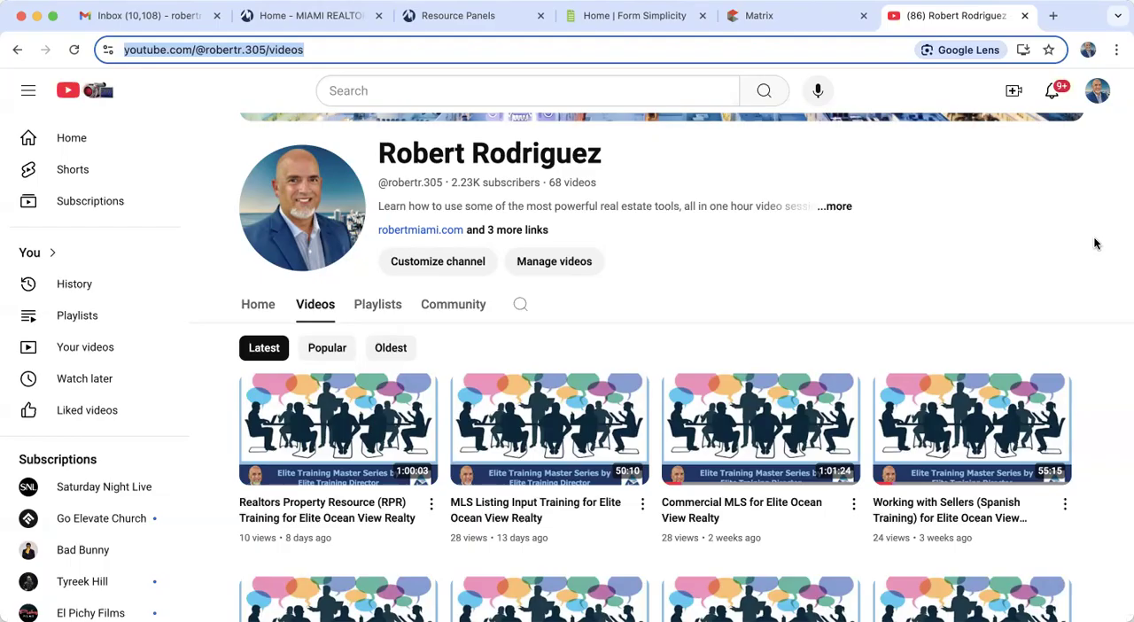
{"action": "scroll", "coordinate": [770, 319], "scroll_direction": "down", "scroll_amount": 5}
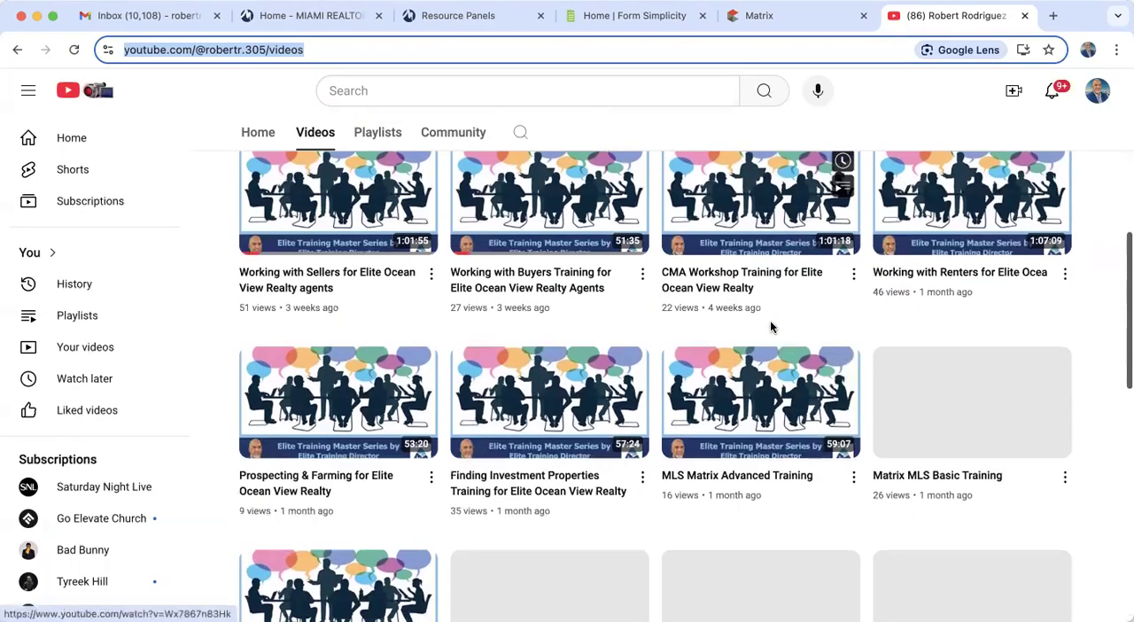
{"action": "scroll", "coordinate": [770, 327], "scroll_direction": "down", "scroll_amount": 2}
{"action": "scroll", "coordinate": [770, 327], "scroll_direction": "up", "scroll_amount": 7}
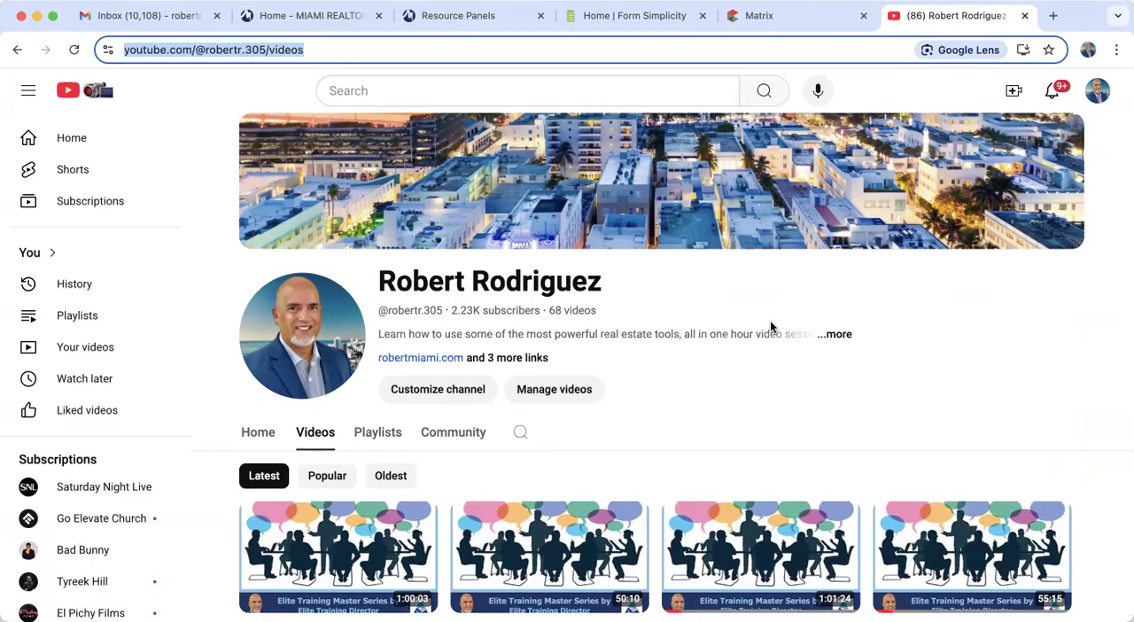
- View the Miami Realtors resource panel, then switch to Matrix and open the third listing among My Firm Active Listings
{"action": "left_click", "coordinate": [458, 16]}
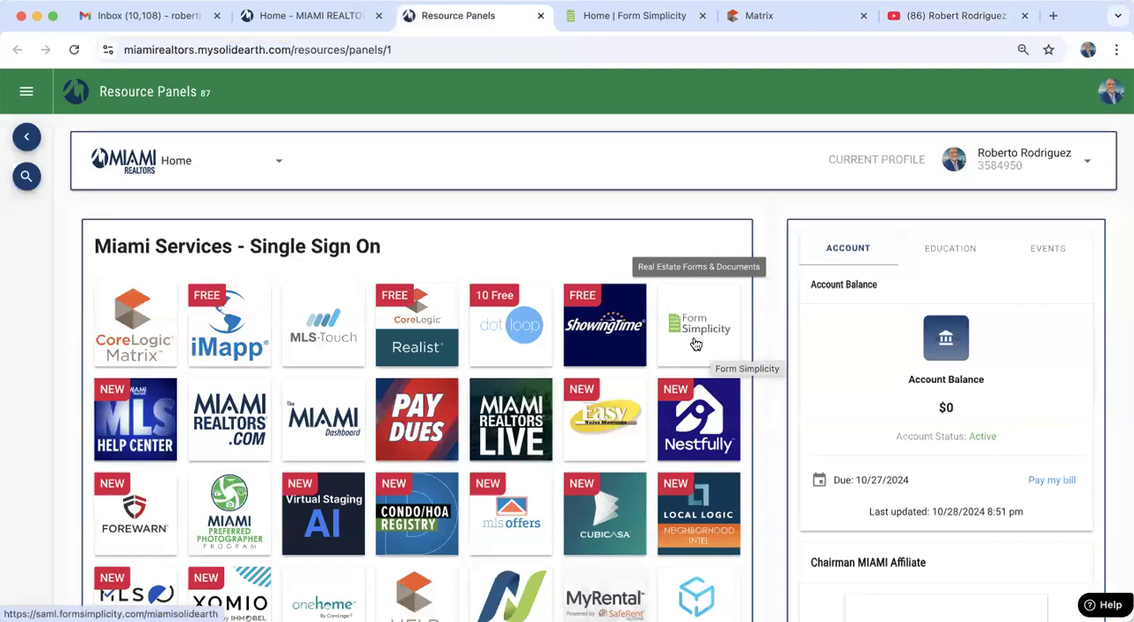
{"action": "left_click", "coordinate": [779, 19]}
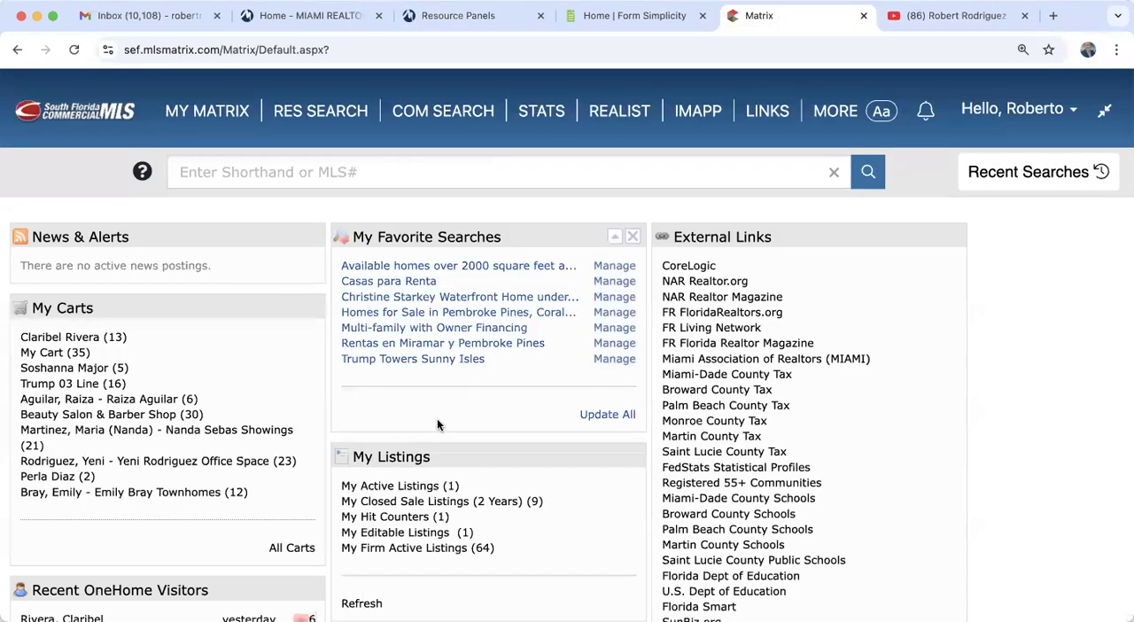
{"action": "left_click", "coordinate": [419, 549]}
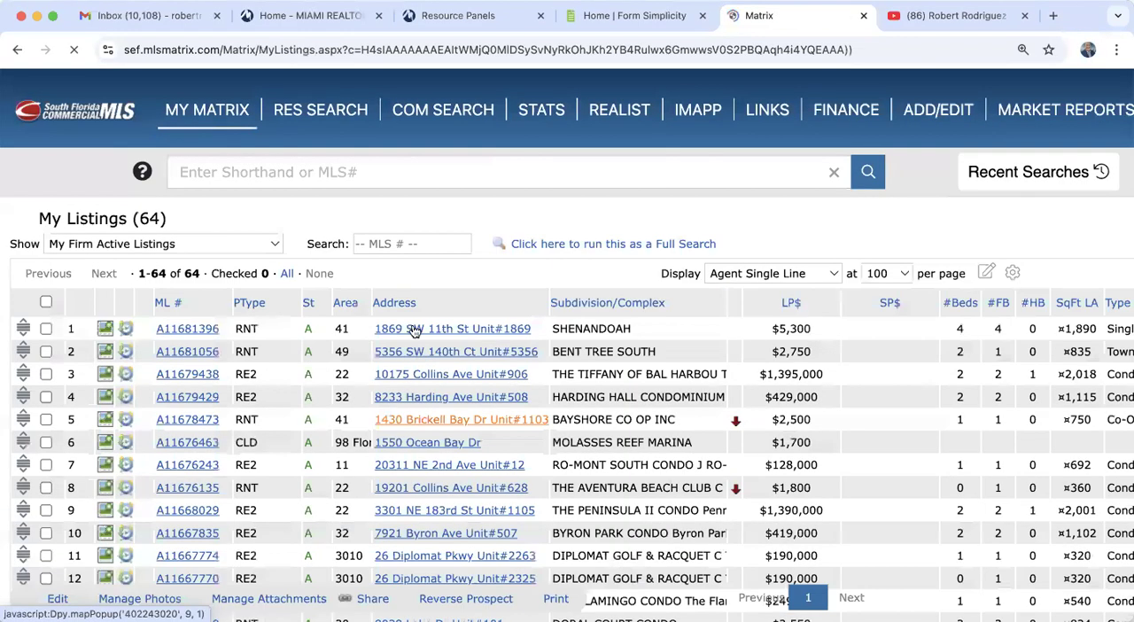
{"action": "left_click", "coordinate": [204, 377]}
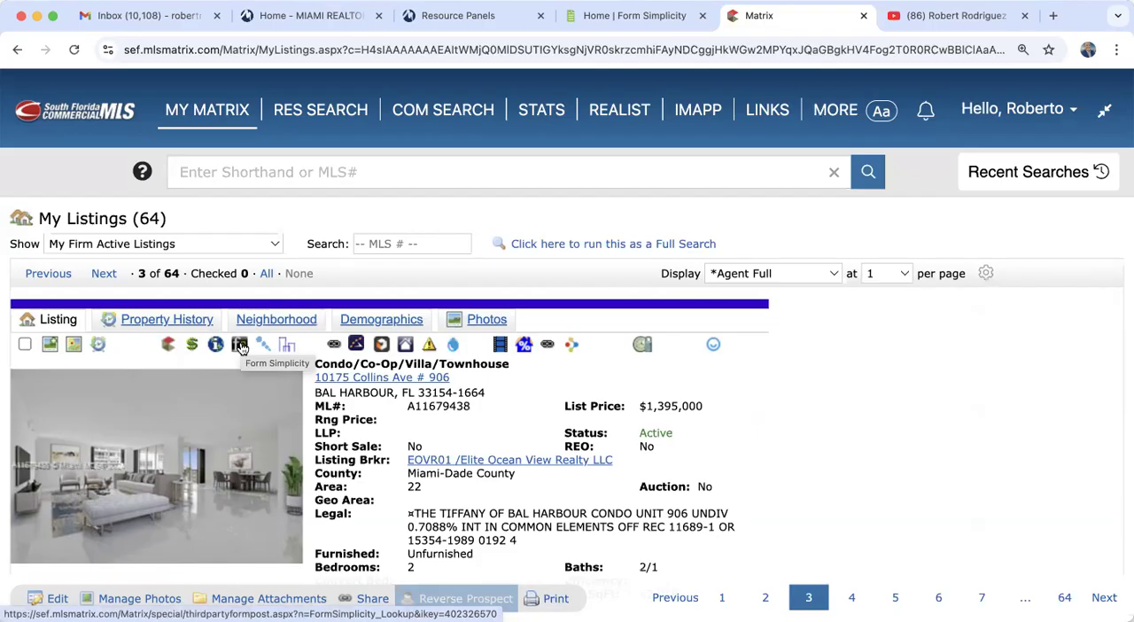
- Switch back to Form Simplicity and review the Account Information section of the preferences, including the edition and renewal details
{"action": "left_click", "coordinate": [628, 15]}
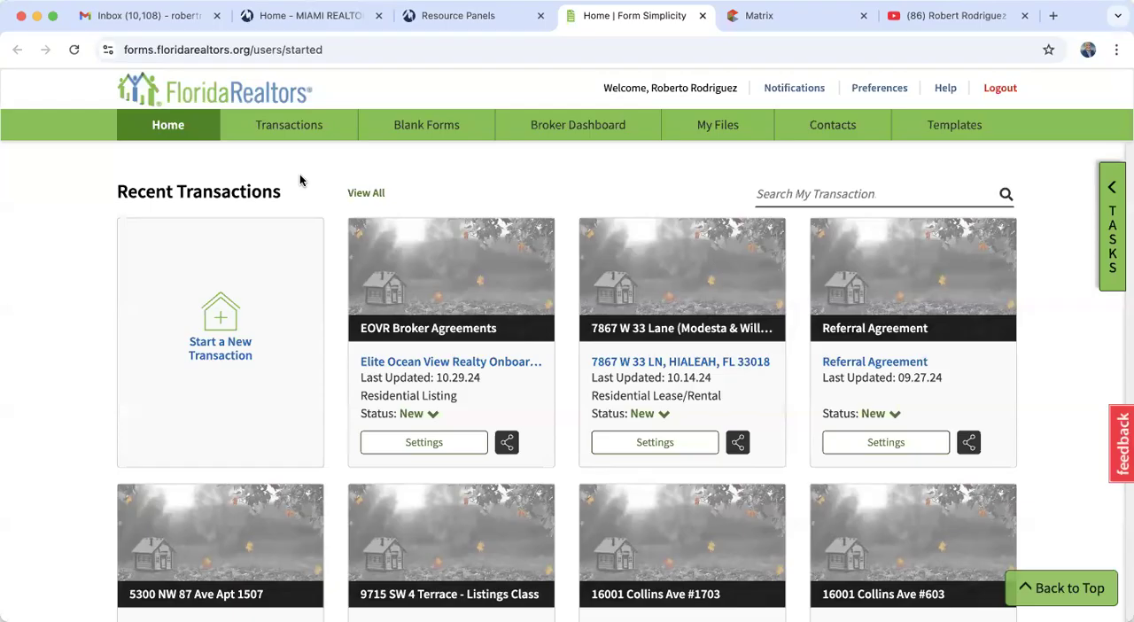
{"action": "left_click", "coordinate": [874, 90]}
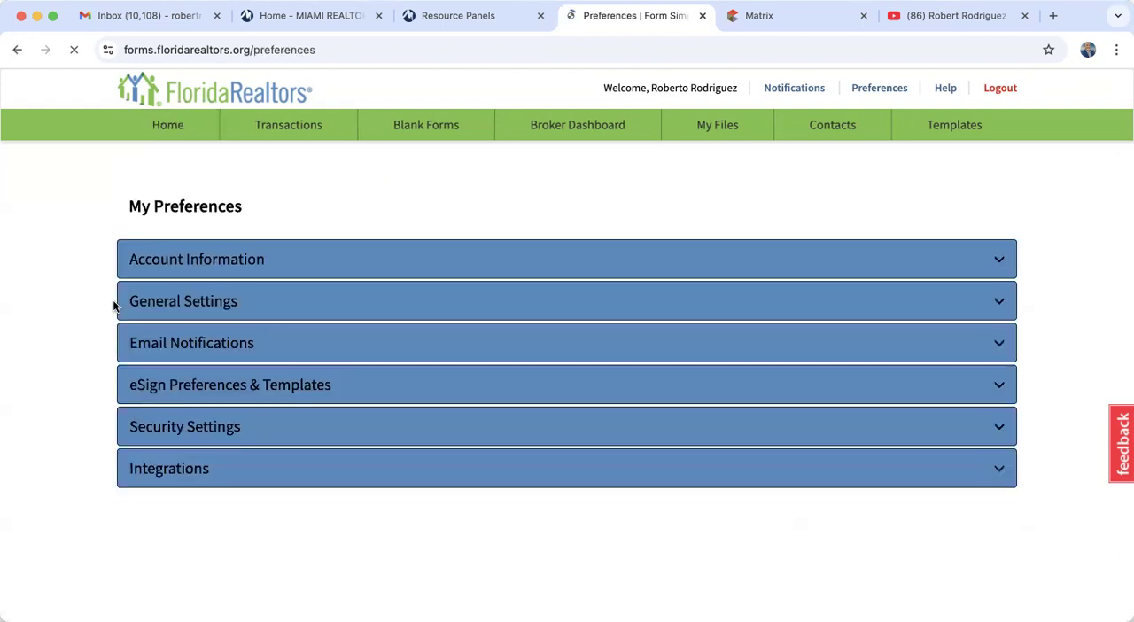
{"action": "left_click", "coordinate": [223, 262]}
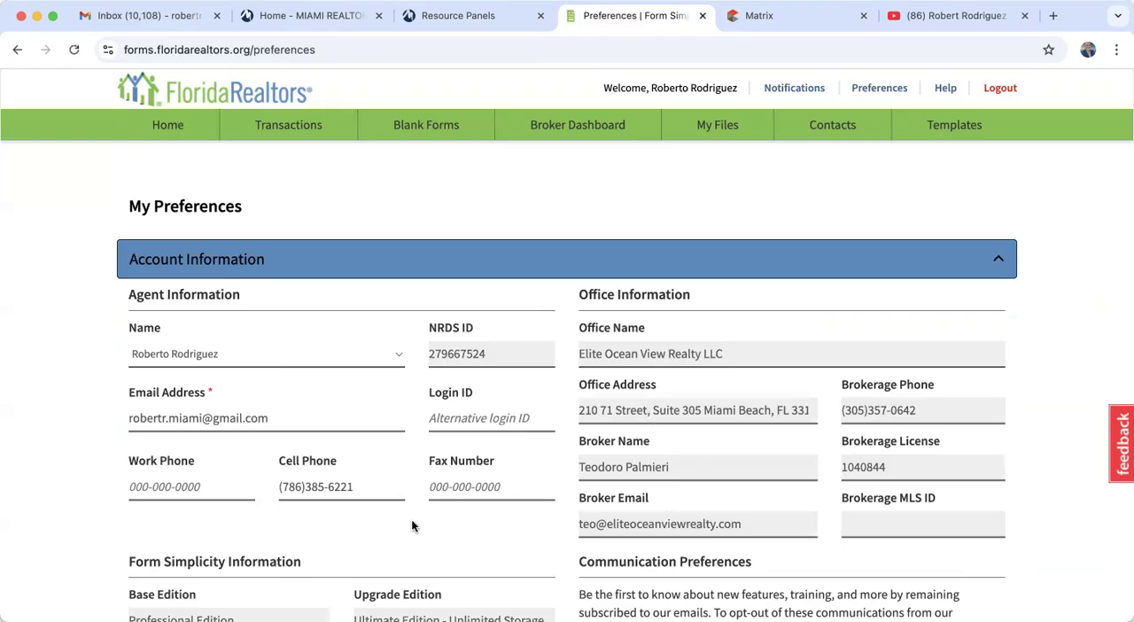
{"action": "scroll", "coordinate": [356, 530], "scroll_direction": "down", "scroll_amount": 5}
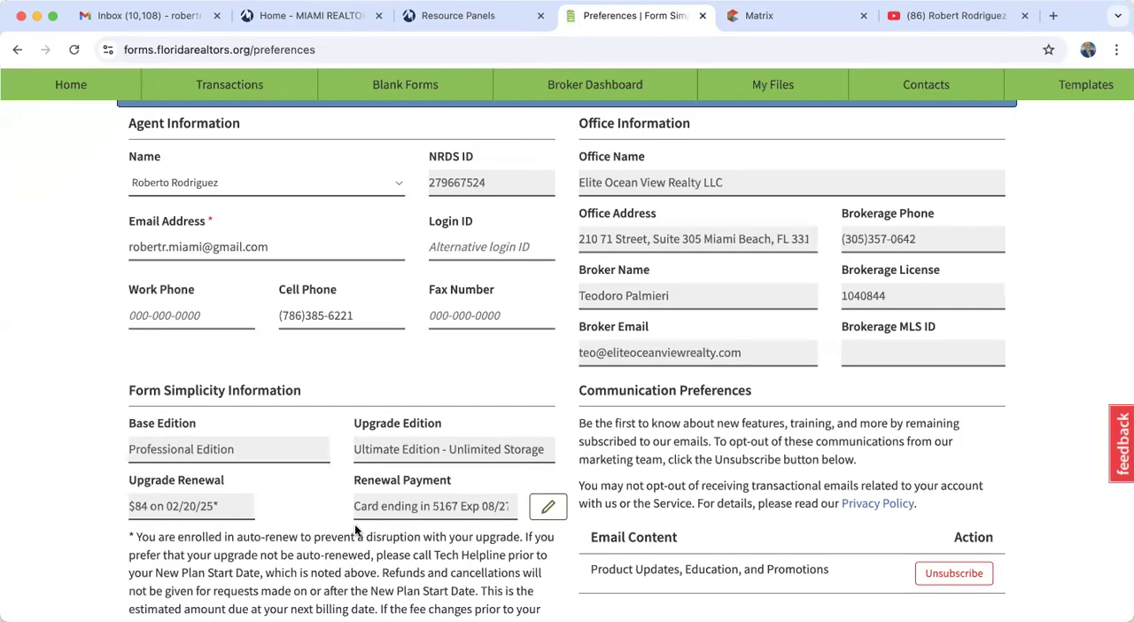
{"action": "scroll", "coordinate": [356, 530], "scroll_direction": "down", "scroll_amount": 3}
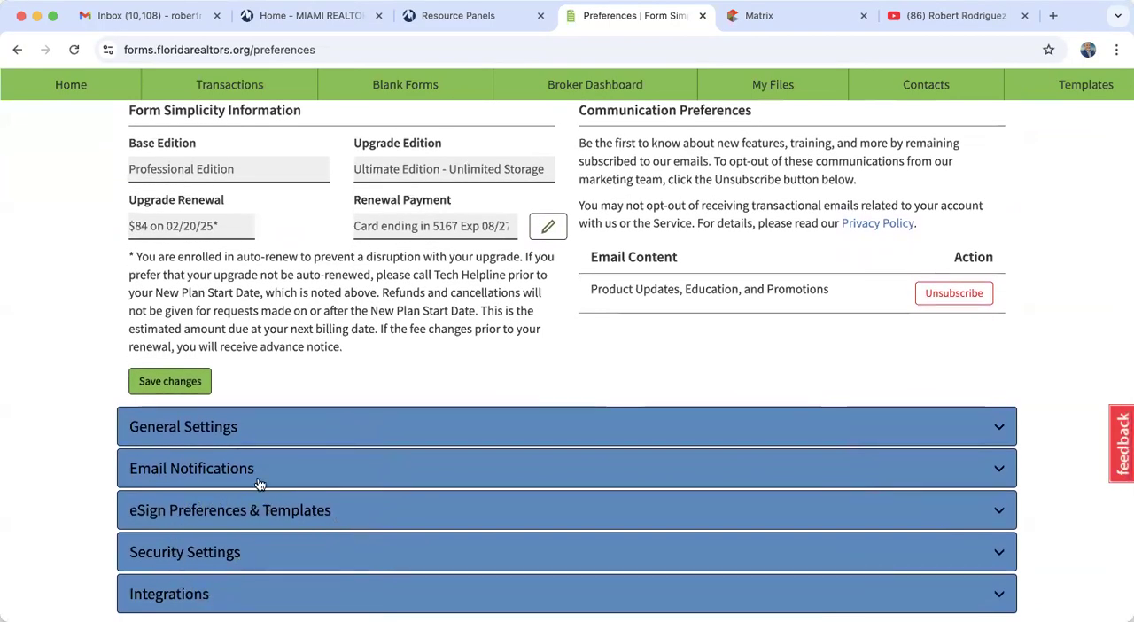
- Expand the General Settings preferences and review the email signature, time zone and transaction email address options
{"action": "left_click", "coordinate": [209, 435]}
{"action": "scroll", "coordinate": [62, 585], "scroll_direction": "down", "scroll_amount": 3}
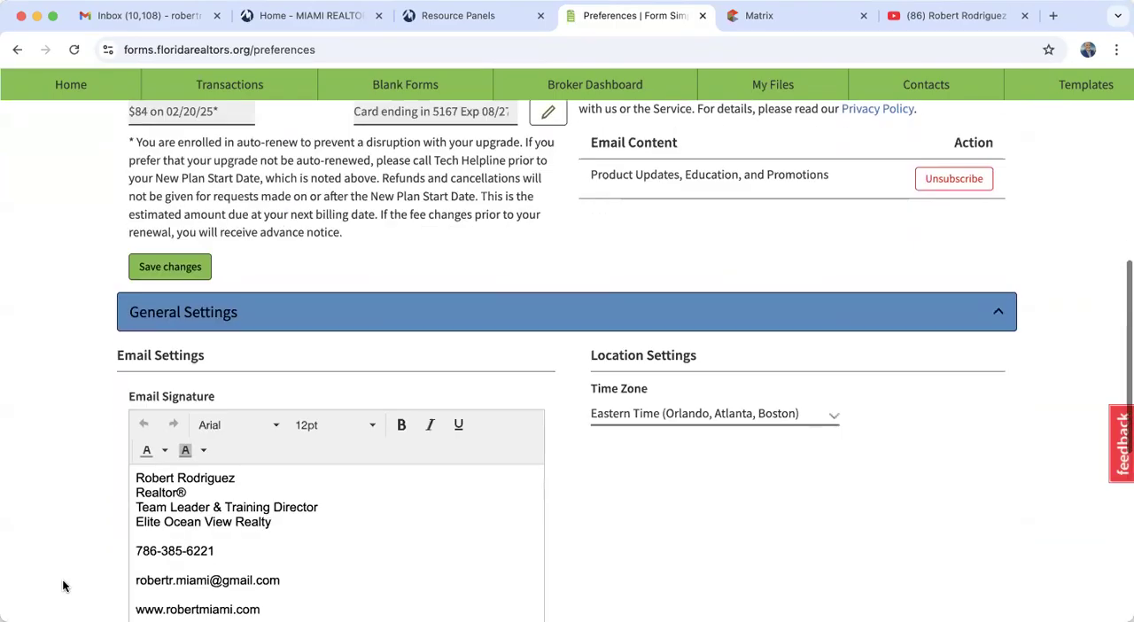
{"action": "scroll", "coordinate": [63, 586], "scroll_direction": "down", "scroll_amount": 2}
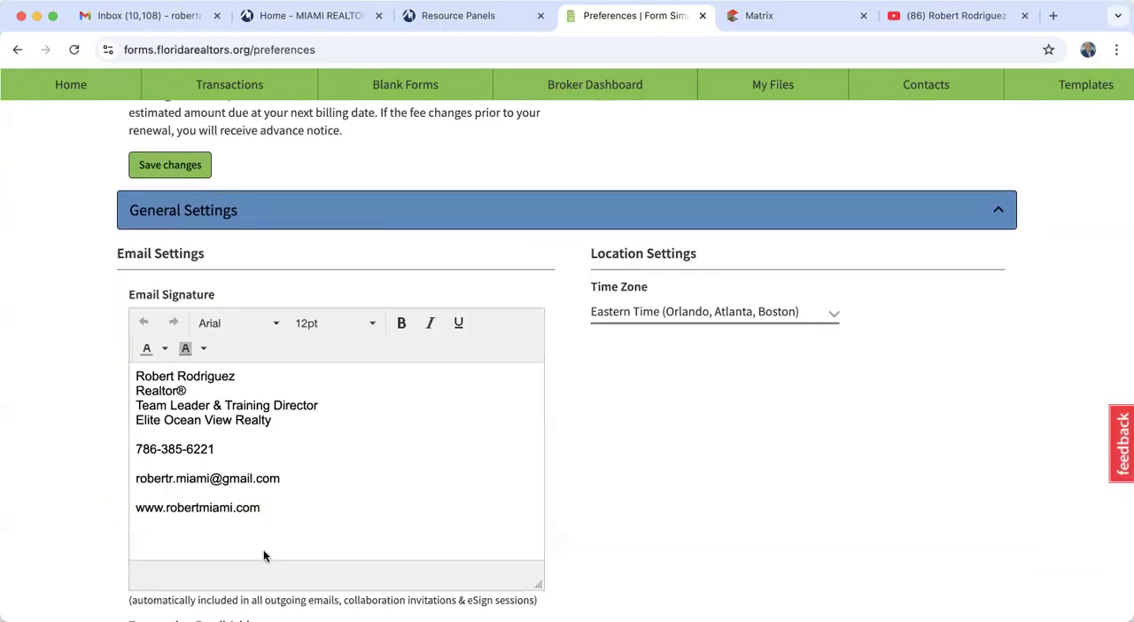
{"action": "scroll", "coordinate": [264, 555], "scroll_direction": "down", "scroll_amount": 5}
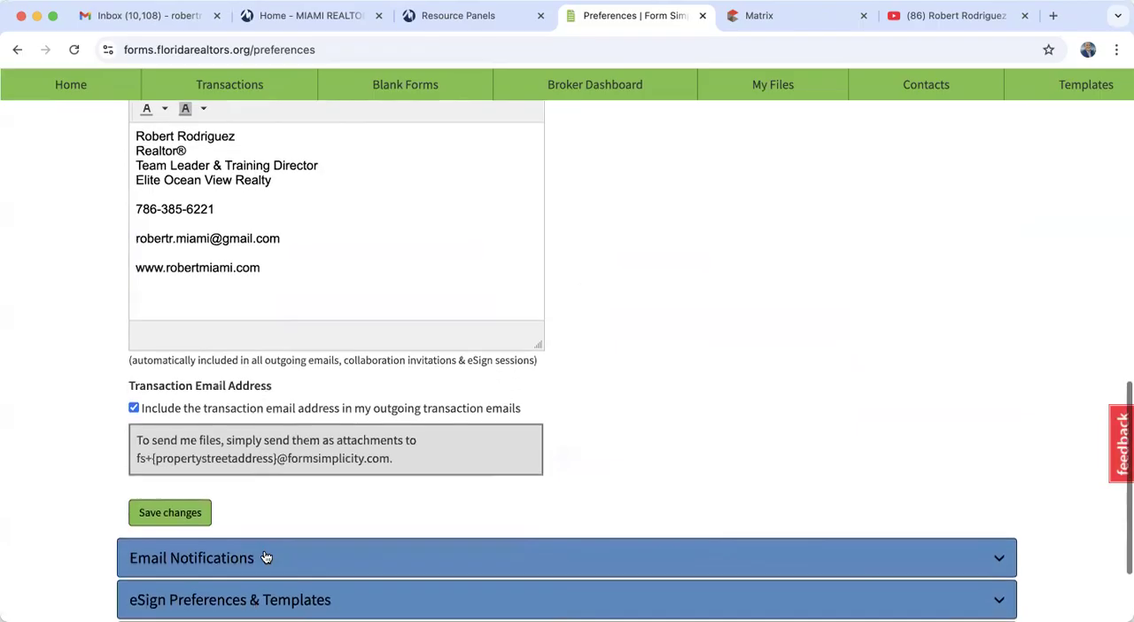
{"action": "scroll", "coordinate": [263, 556], "scroll_direction": "down", "scroll_amount": 3}
{"action": "scroll", "coordinate": [266, 557], "scroll_direction": "up", "scroll_amount": 15}
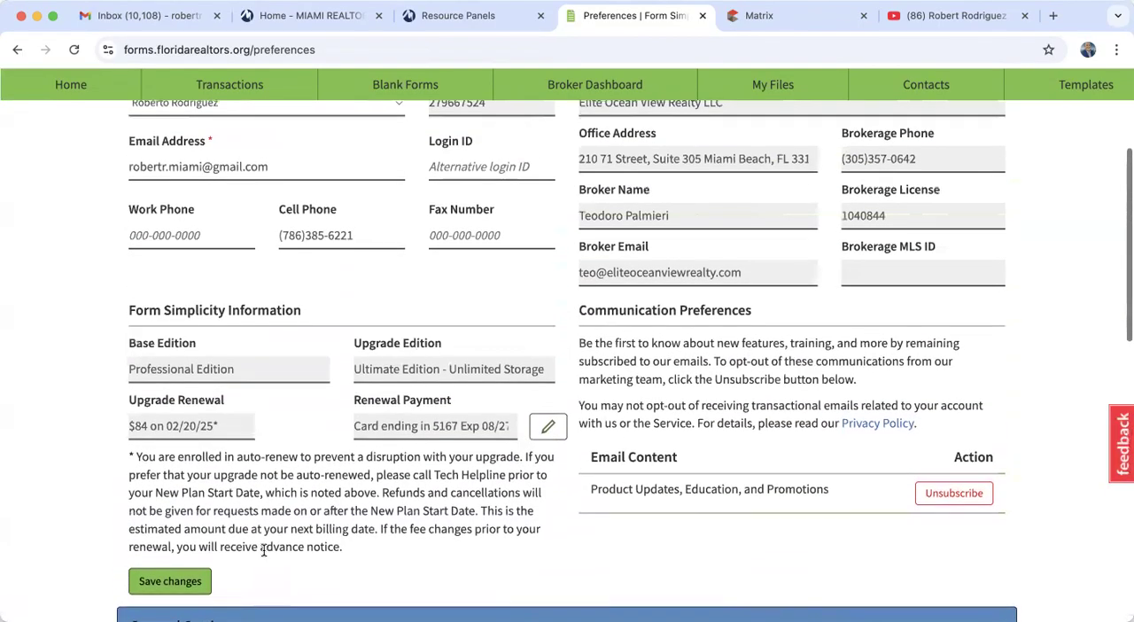
{"action": "scroll", "coordinate": [263, 550], "scroll_direction": "up", "scroll_amount": 4}
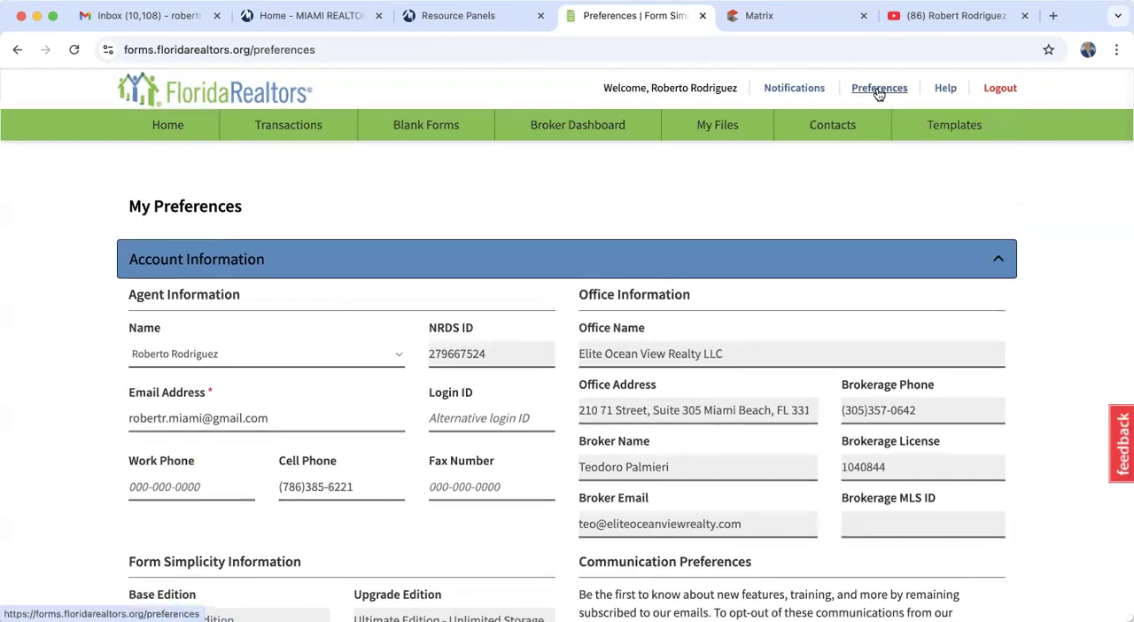
- Open the notifications page and read through the announcements on revised forms, email notifications and integrations
{"action": "left_click", "coordinate": [795, 90]}
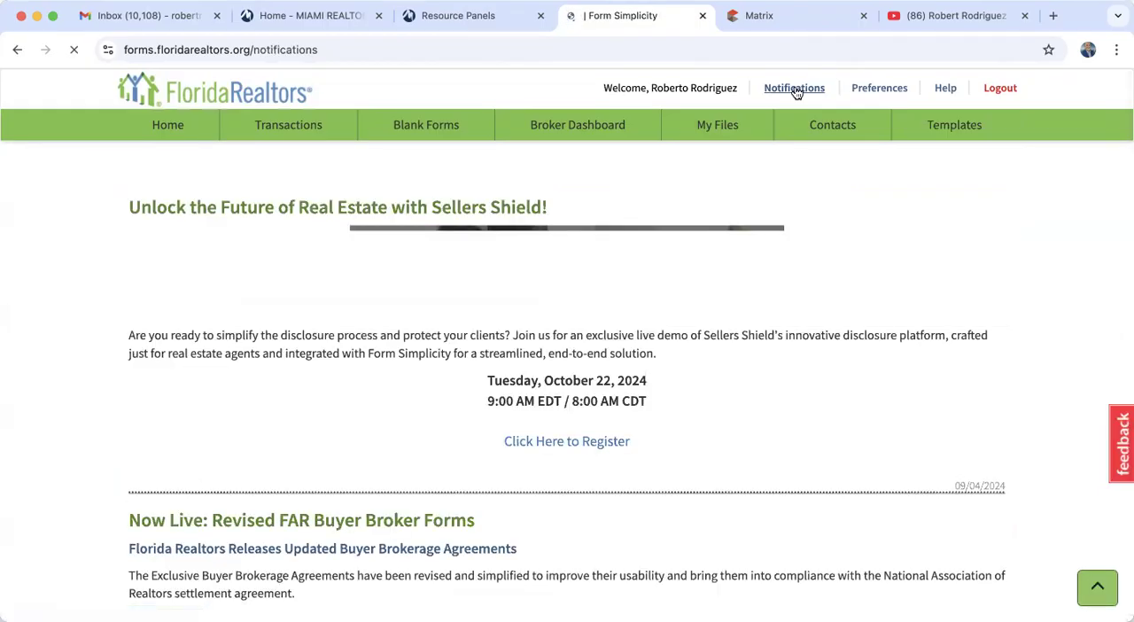
{"action": "scroll", "coordinate": [549, 468], "scroll_direction": "down", "scroll_amount": 5}
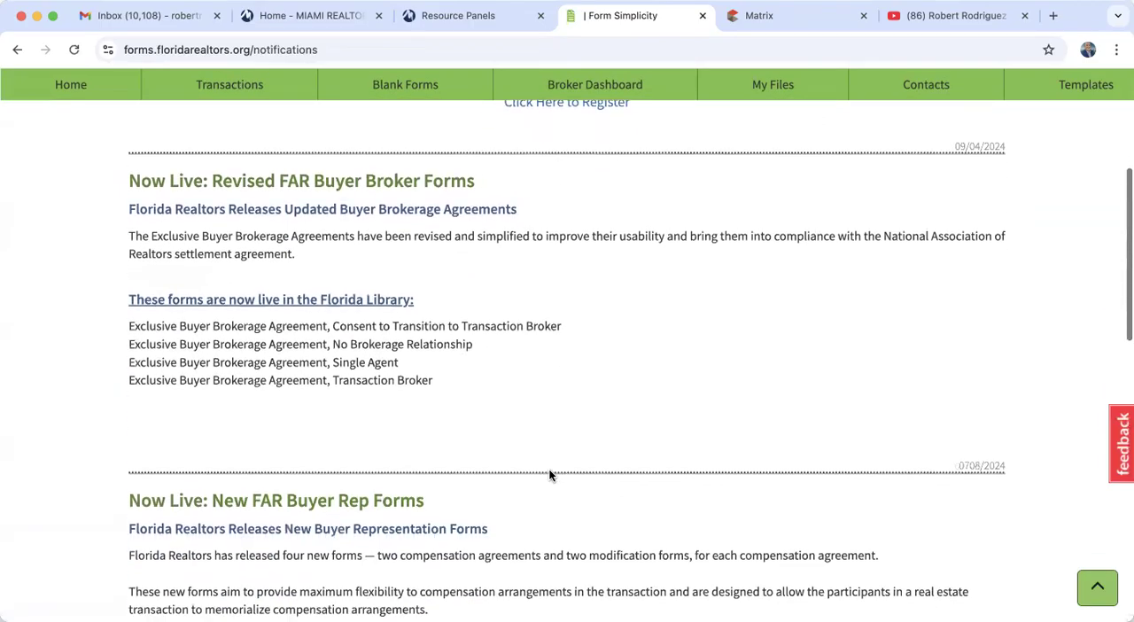
{"action": "scroll", "coordinate": [548, 469], "scroll_direction": "down", "scroll_amount": 10}
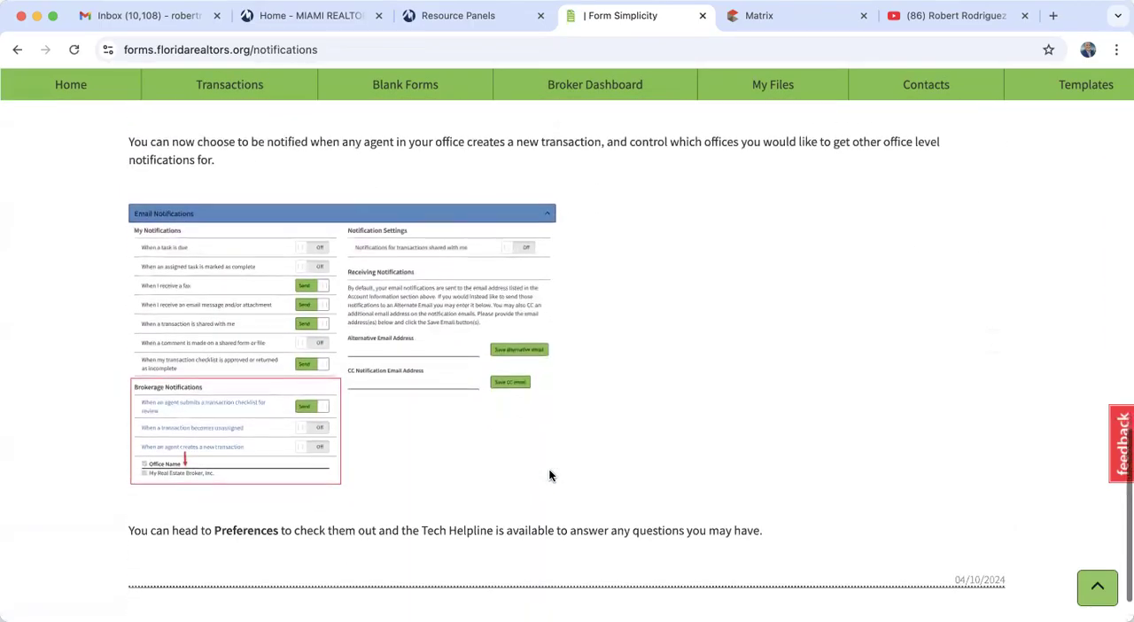
{"action": "scroll", "coordinate": [548, 475], "scroll_direction": "down", "scroll_amount": 8}
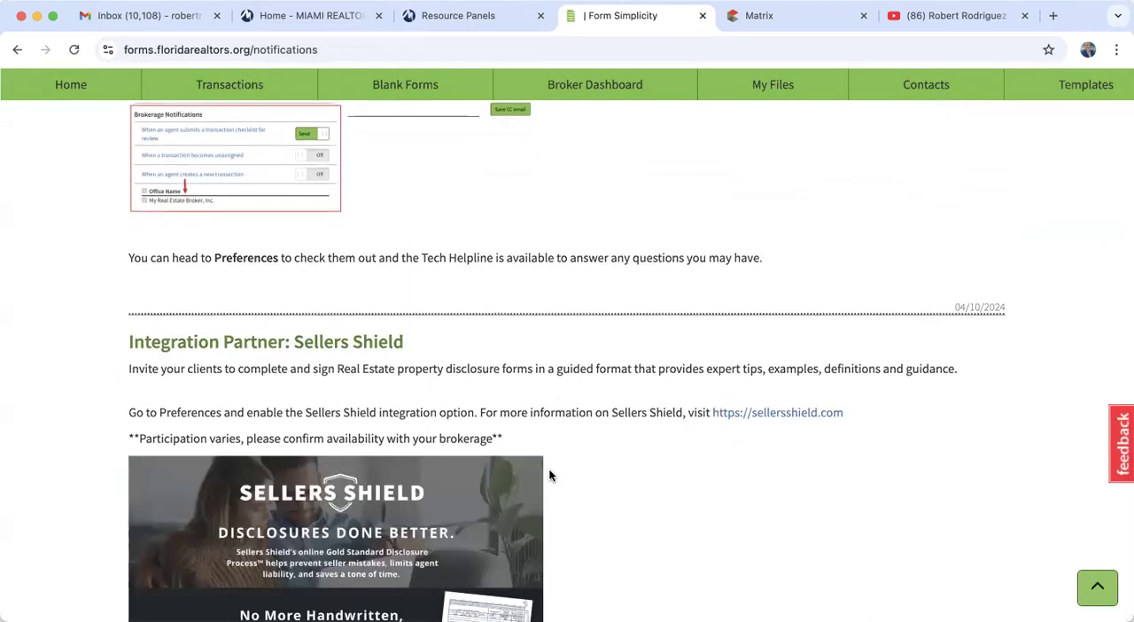
{"action": "scroll", "coordinate": [548, 475], "scroll_direction": "down", "scroll_amount": 2}
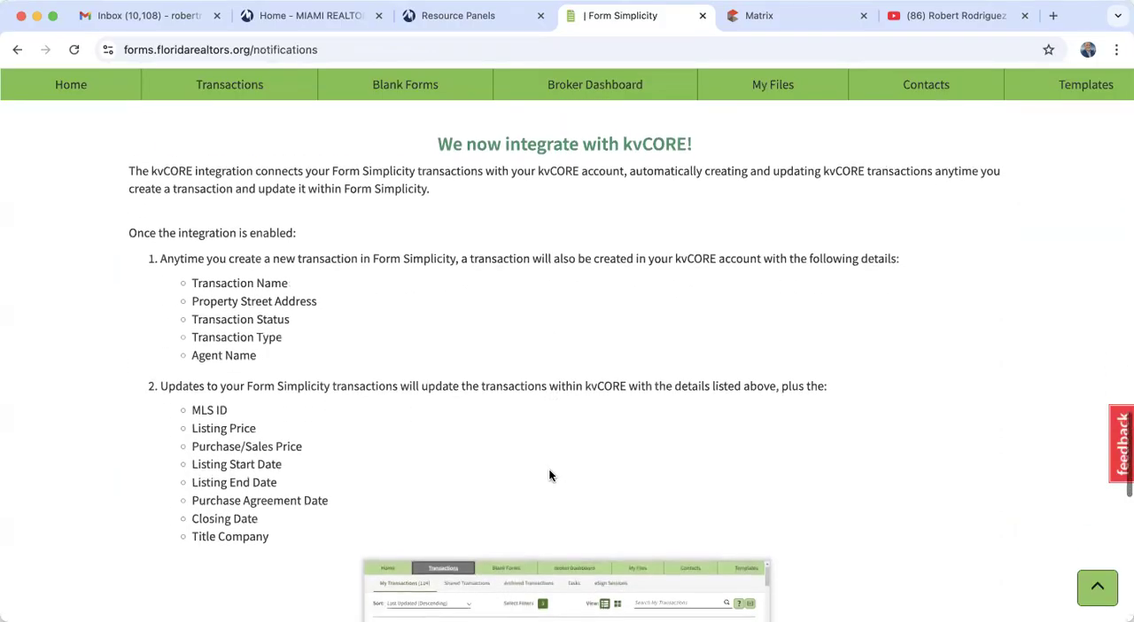
{"action": "scroll", "coordinate": [548, 475], "scroll_direction": "down", "scroll_amount": 6}
{"action": "scroll", "coordinate": [548, 475], "scroll_direction": "up", "scroll_amount": 15}
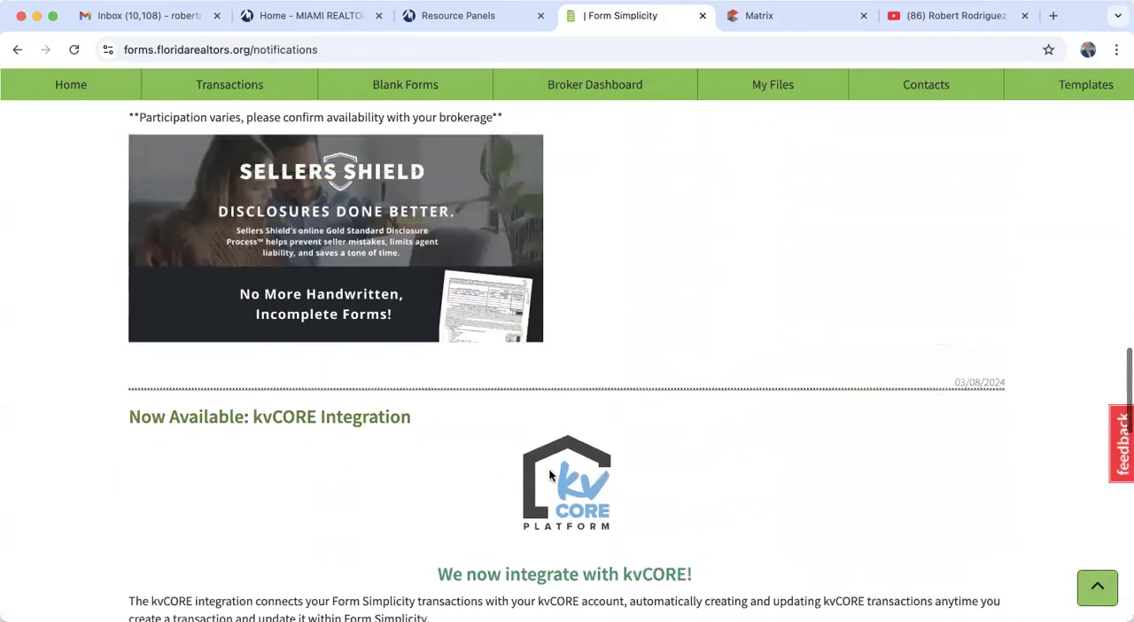
{"action": "scroll", "coordinate": [549, 476], "scroll_direction": "up", "scroll_amount": 10}
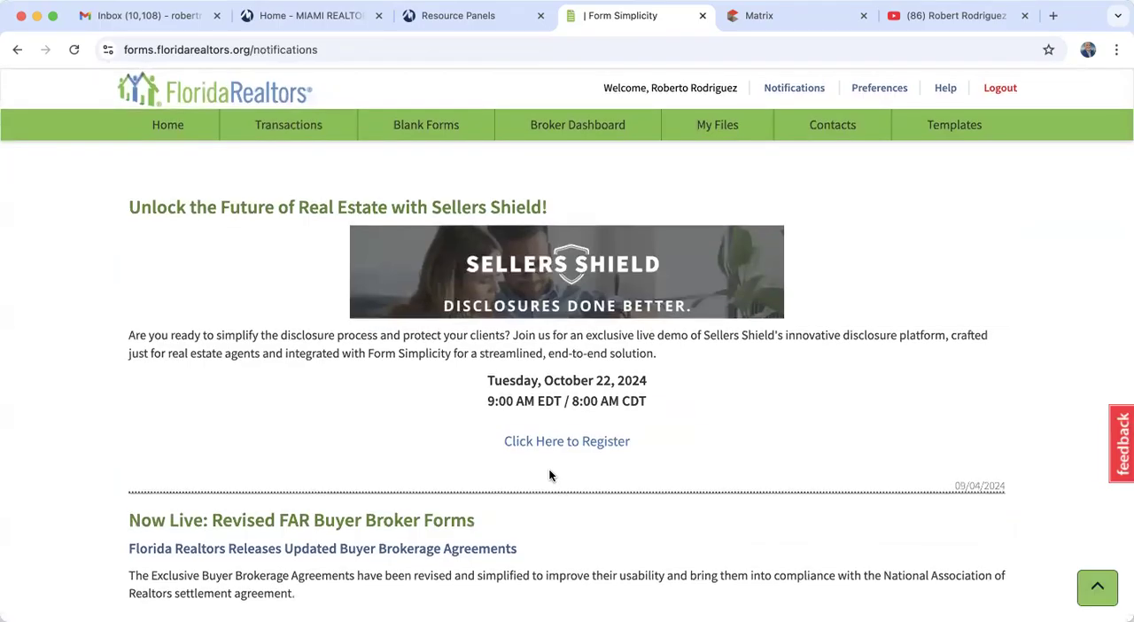
- Return to the home page, review the recent transactions and open the full My Transactions list
{"action": "left_click", "coordinate": [174, 130]}
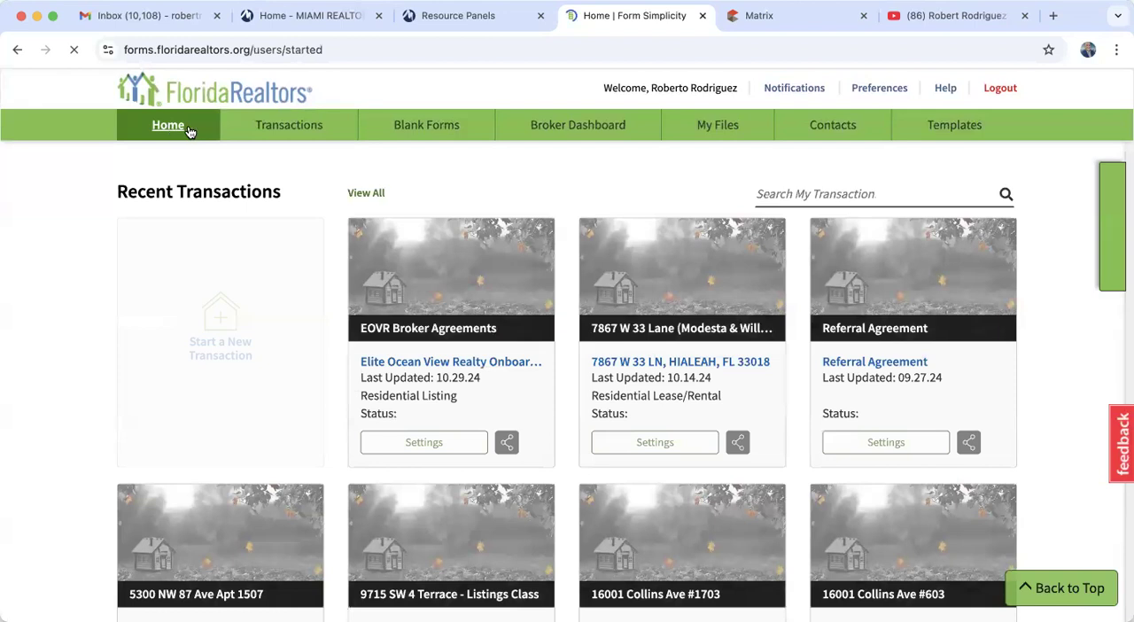
{"action": "scroll", "coordinate": [660, 337], "scroll_direction": "down", "scroll_amount": 5}
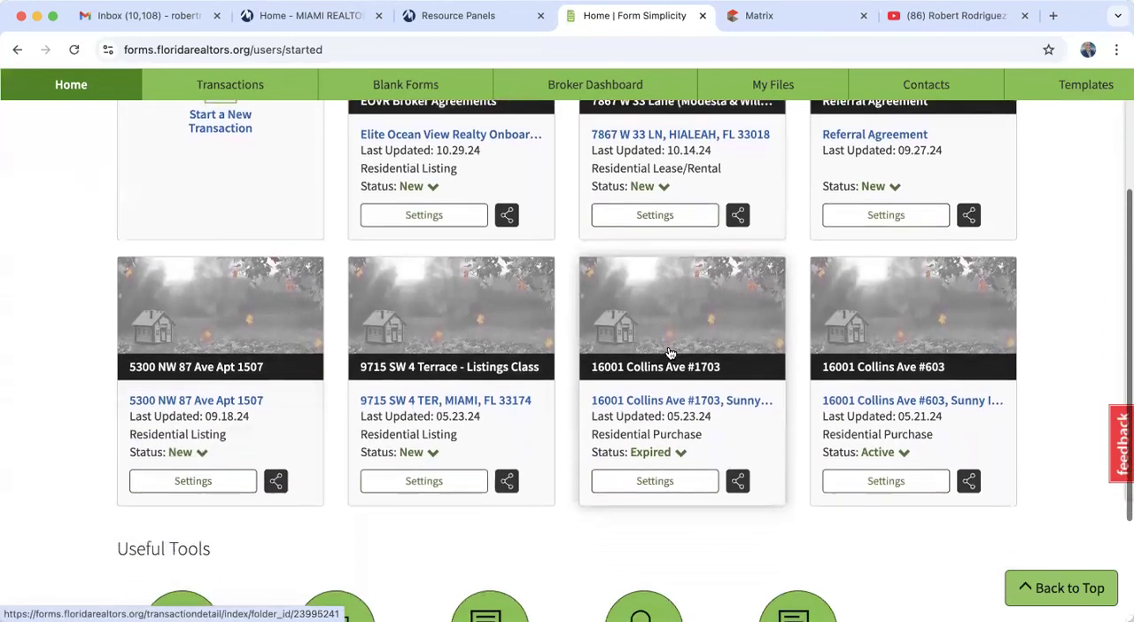
{"action": "scroll", "coordinate": [669, 352], "scroll_direction": "up", "scroll_amount": 5}
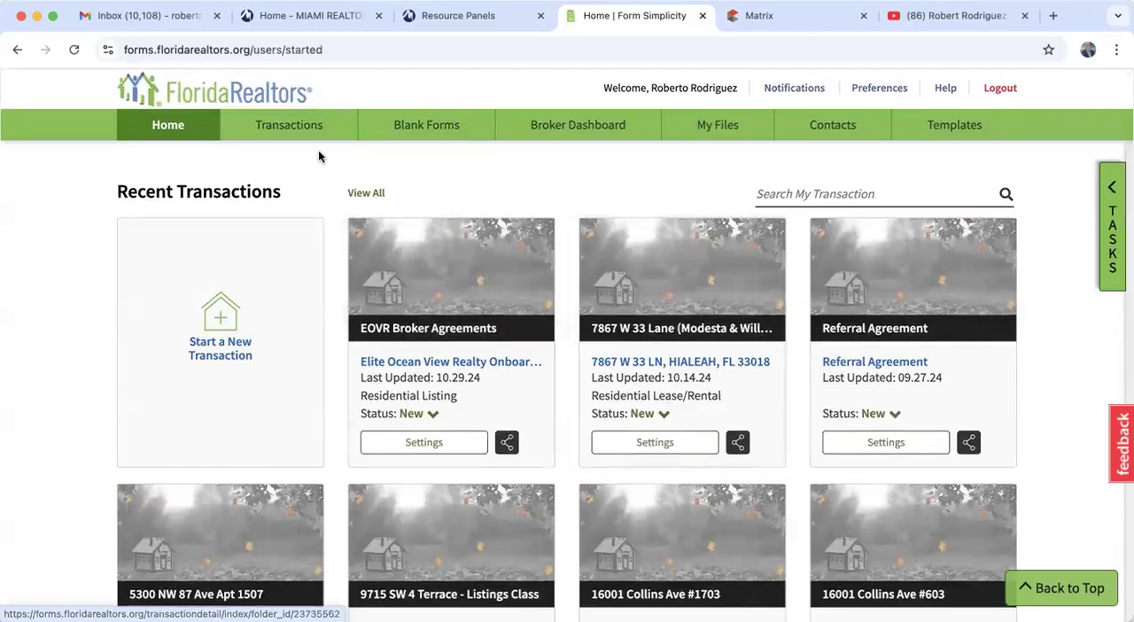
{"action": "left_click", "coordinate": [287, 133]}
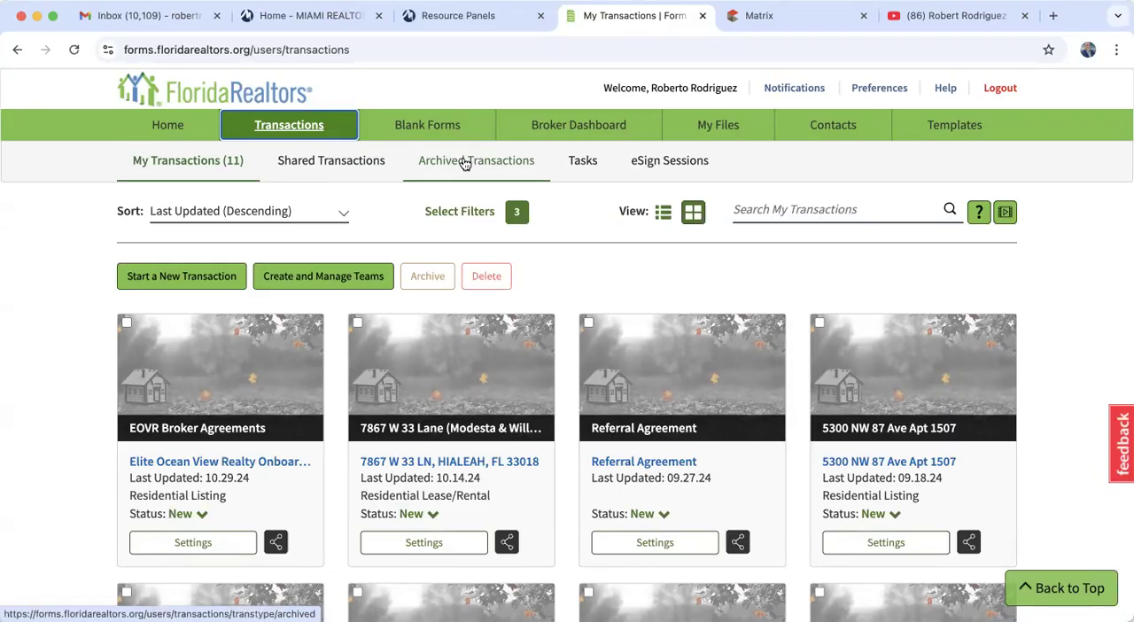
- Browse the Florida forms in the blank forms library and open the list of forms packages
{"action": "left_click", "coordinate": [442, 130]}
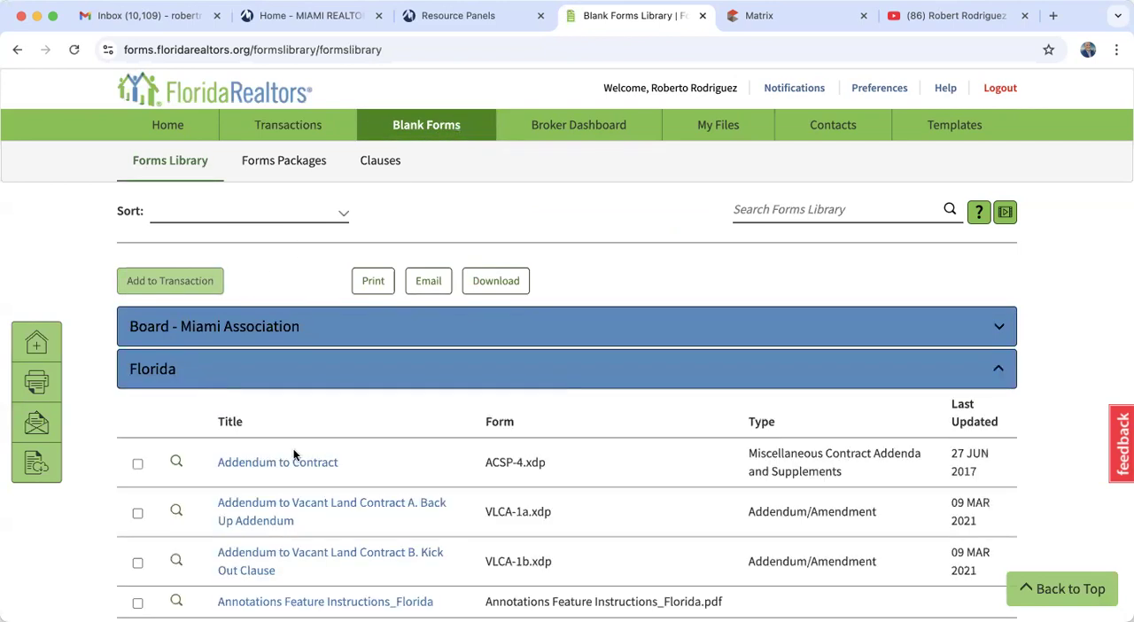
{"action": "scroll", "coordinate": [276, 394], "scroll_direction": "down", "scroll_amount": 6}
{"action": "scroll", "coordinate": [277, 396], "scroll_direction": "down", "scroll_amount": 10}
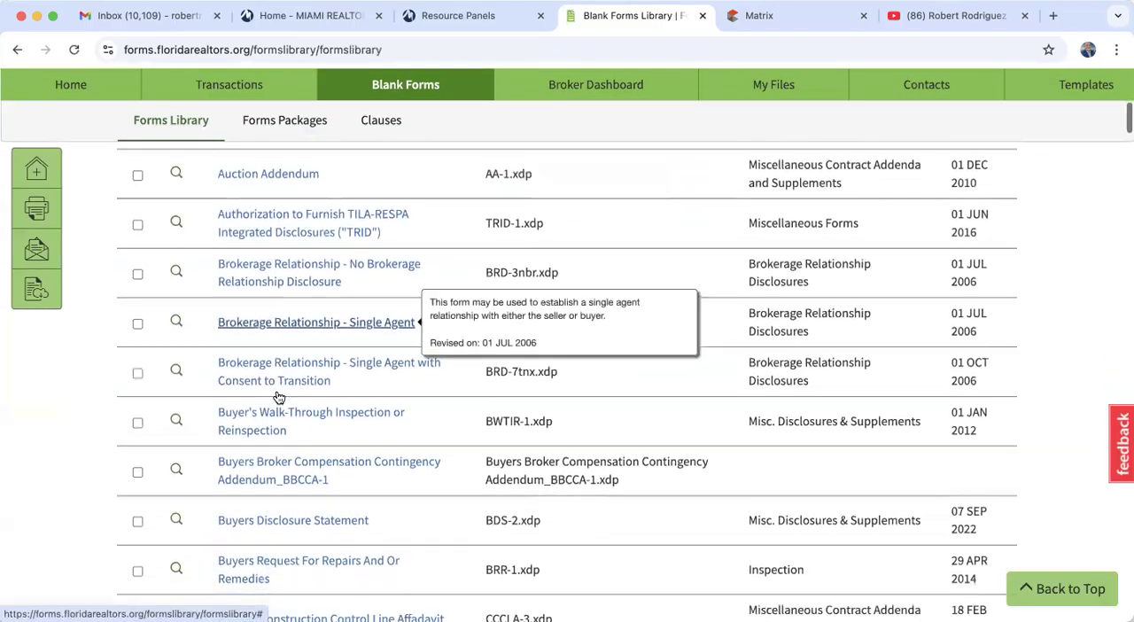
{"action": "scroll", "coordinate": [278, 396], "scroll_direction": "down", "scroll_amount": 12}
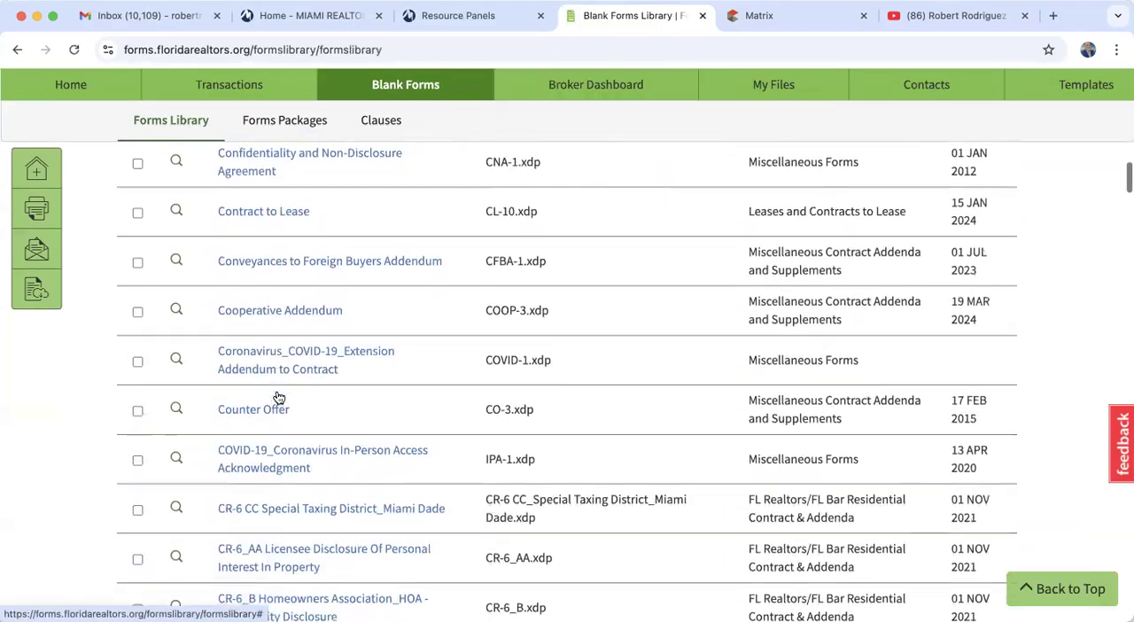
{"action": "scroll", "coordinate": [276, 390], "scroll_direction": "down", "scroll_amount": 8}
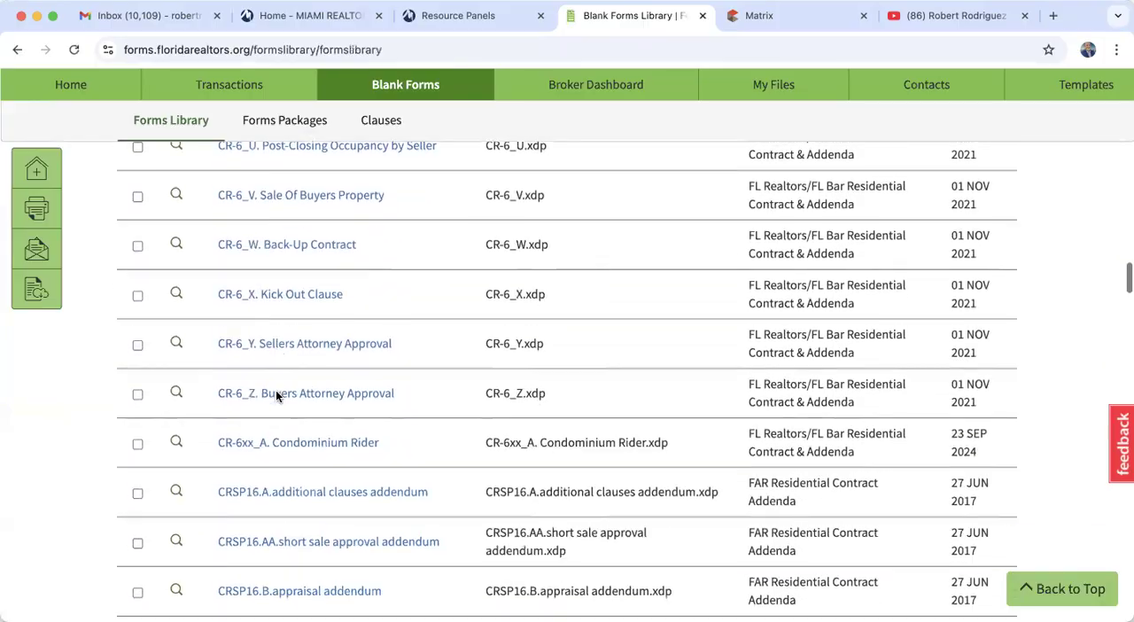
{"action": "scroll", "coordinate": [275, 390], "scroll_direction": "up", "scroll_amount": 6}
{"action": "scroll", "coordinate": [276, 390], "scroll_direction": "up", "scroll_amount": 20}
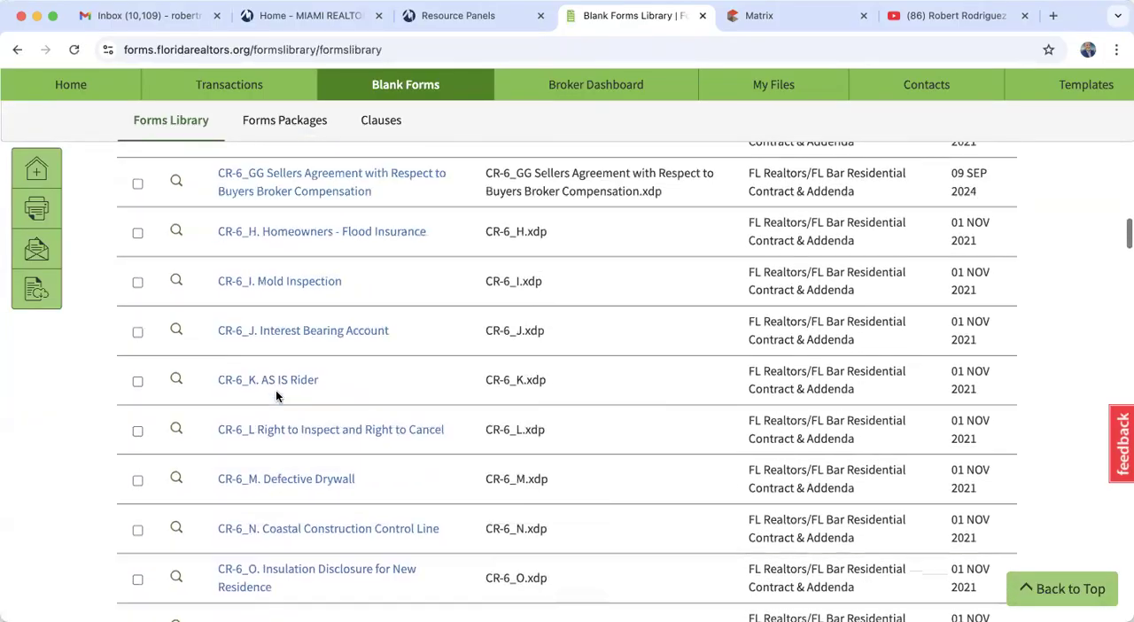
{"action": "scroll", "coordinate": [275, 390], "scroll_direction": "up", "scroll_amount": 20}
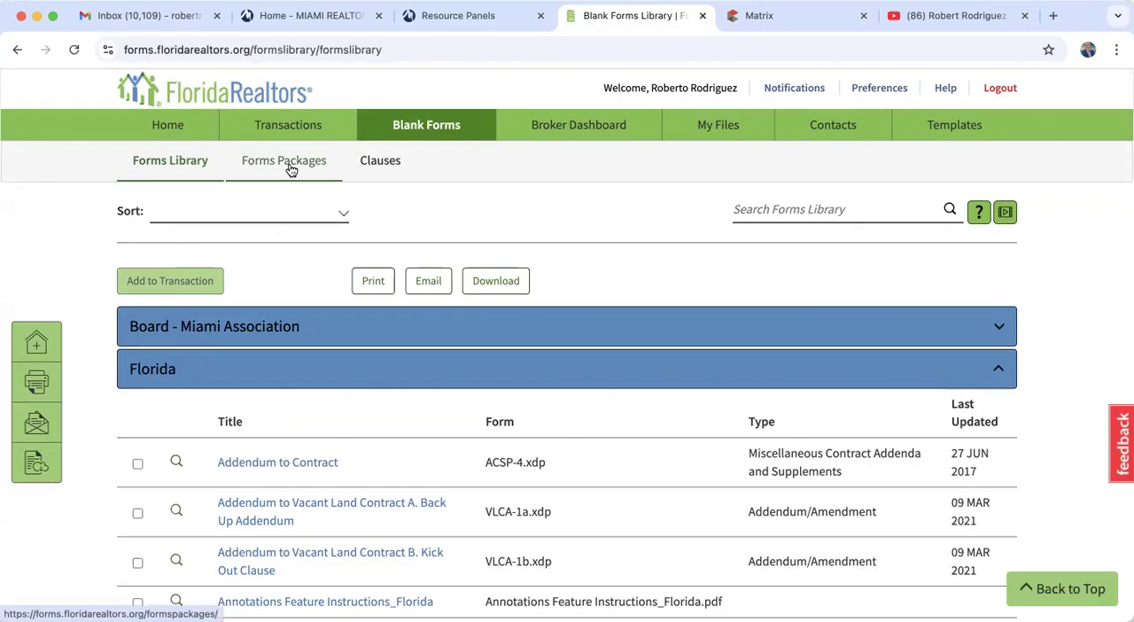
{"action": "left_click", "coordinate": [292, 170]}
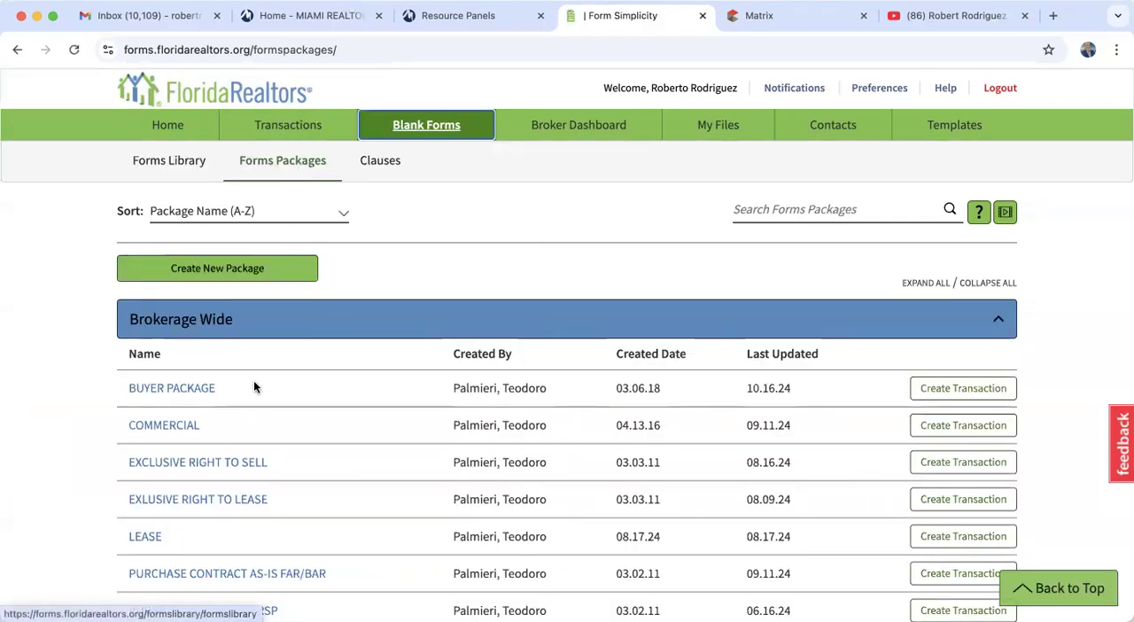
- Review the brokerage-wide forms packages, then look over the My Files and Contacts pages
{"action": "scroll", "coordinate": [245, 456], "scroll_direction": "down", "scroll_amount": 3}
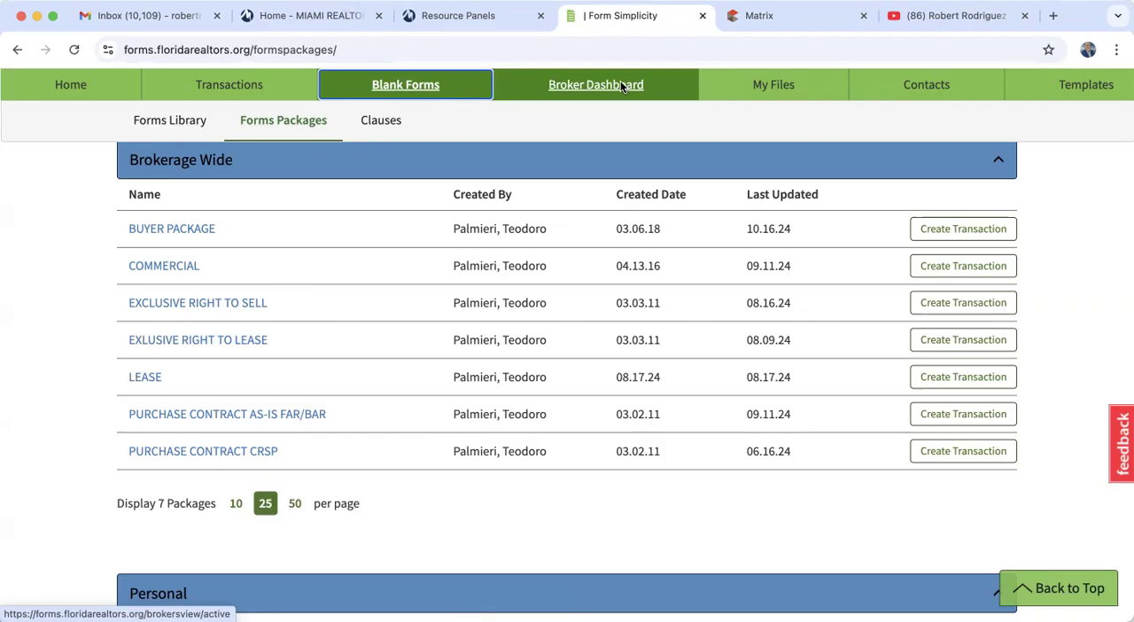
{"action": "left_click", "coordinate": [779, 87]}
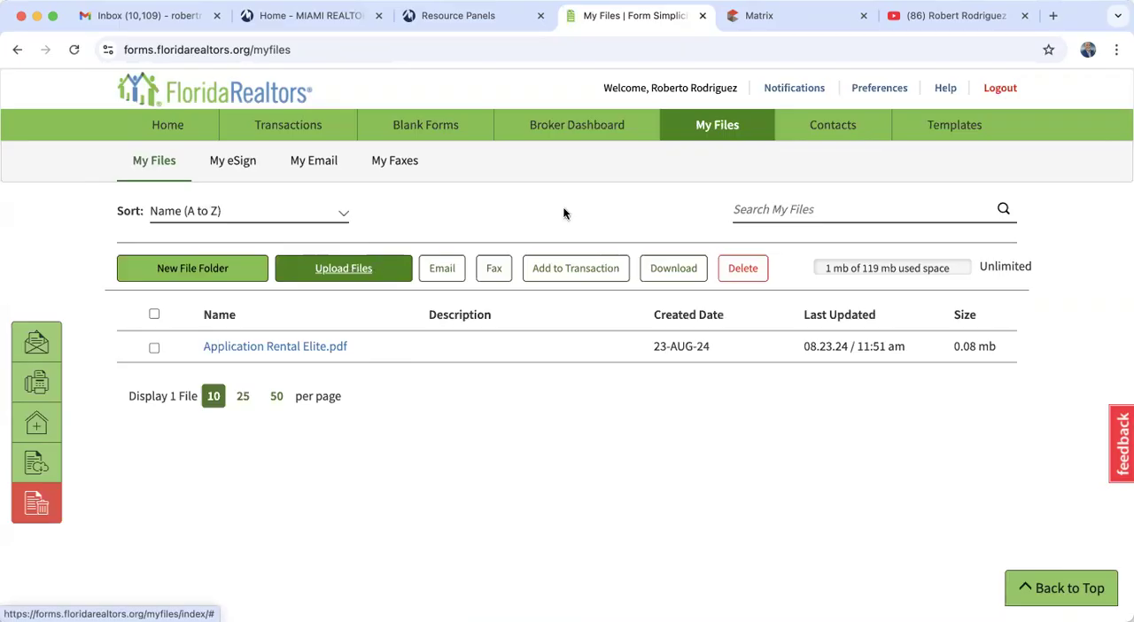
{"action": "left_click", "coordinate": [833, 132]}
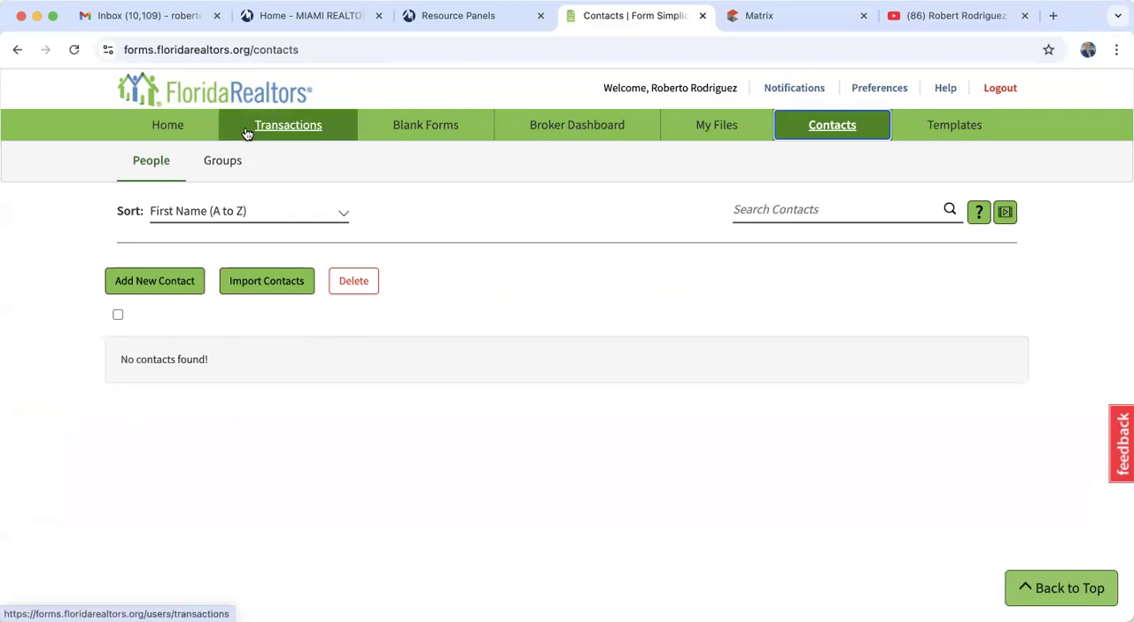
- Start a new transaction from the home page, set the property type to Residential, and review the transaction types and forms packages
{"action": "left_click", "coordinate": [173, 128]}
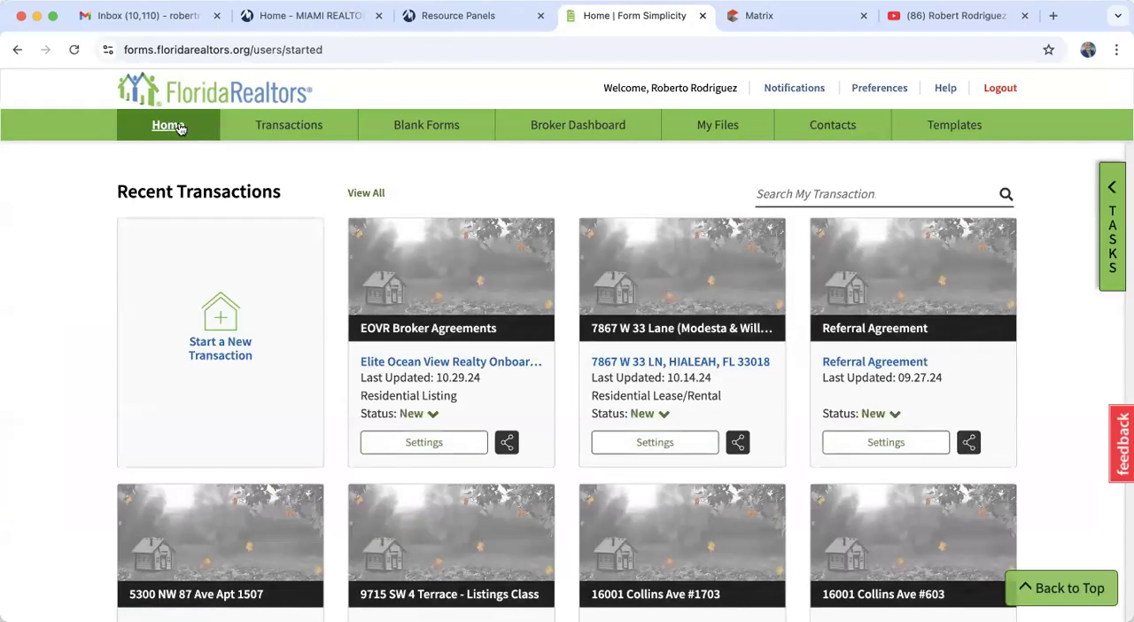
{"action": "left_click", "coordinate": [229, 354]}
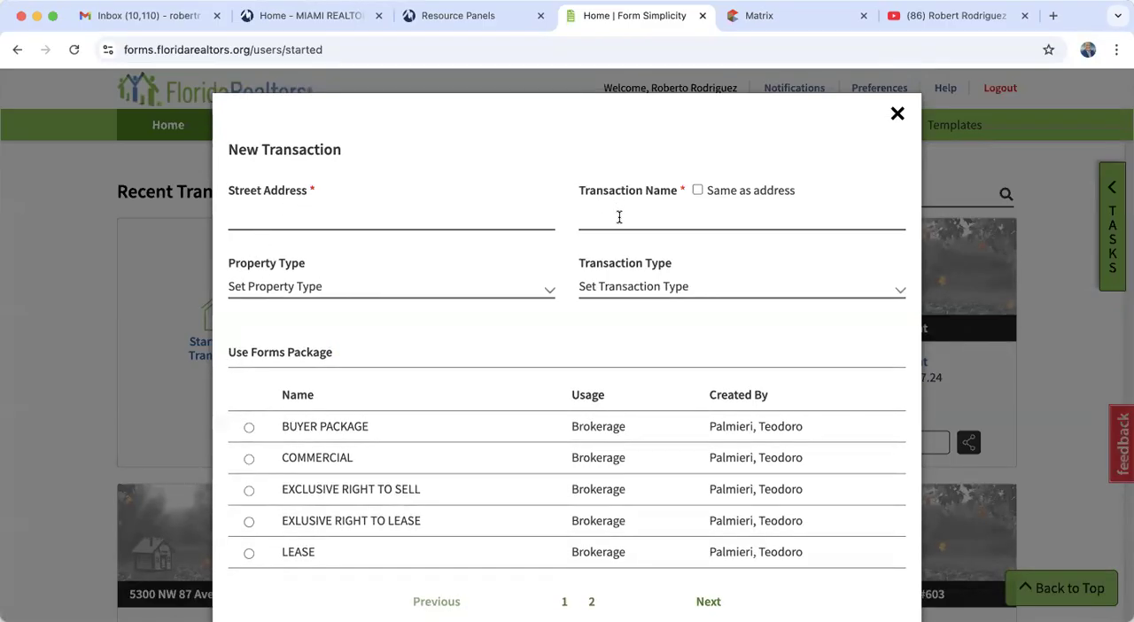
{"action": "left_click", "coordinate": [302, 286]}
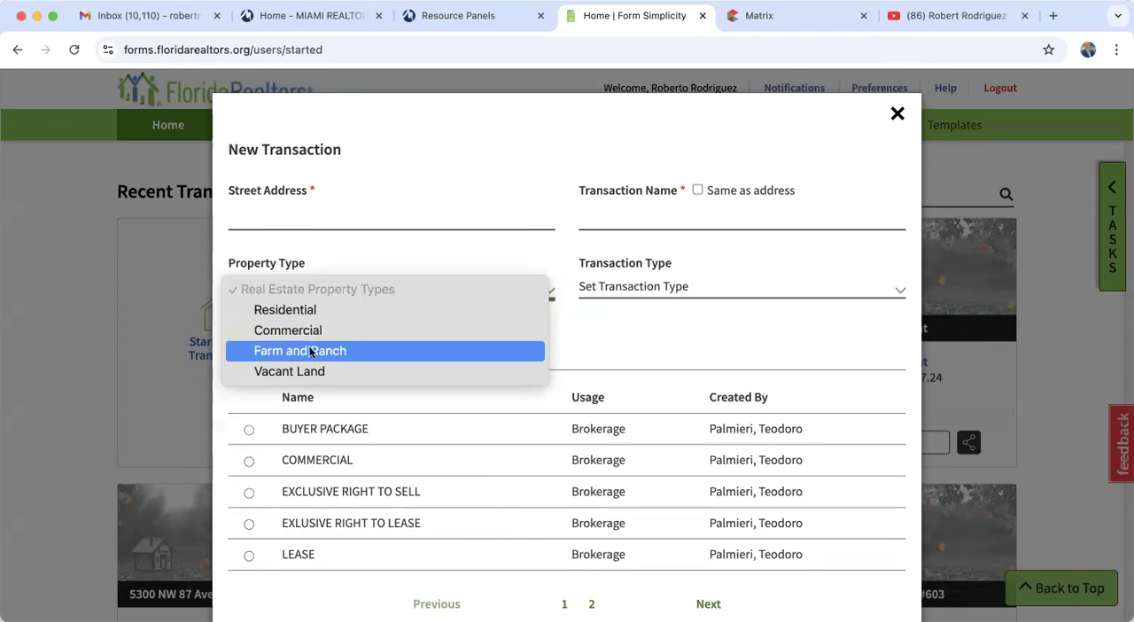
{"action": "left_click", "coordinate": [314, 310]}
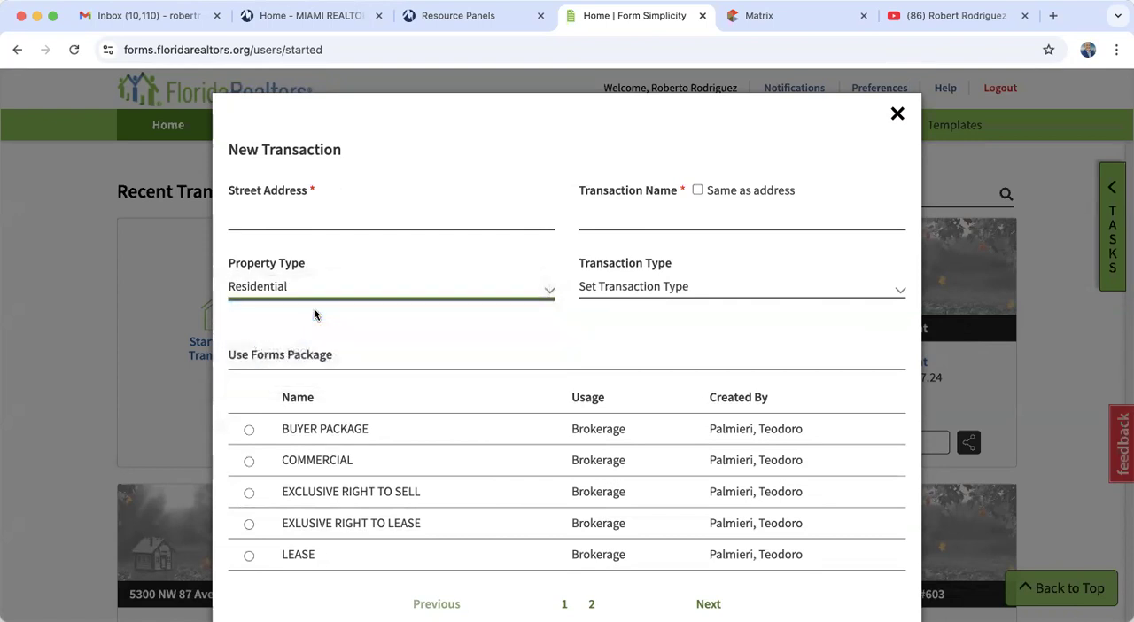
{"action": "left_click", "coordinate": [604, 290]}
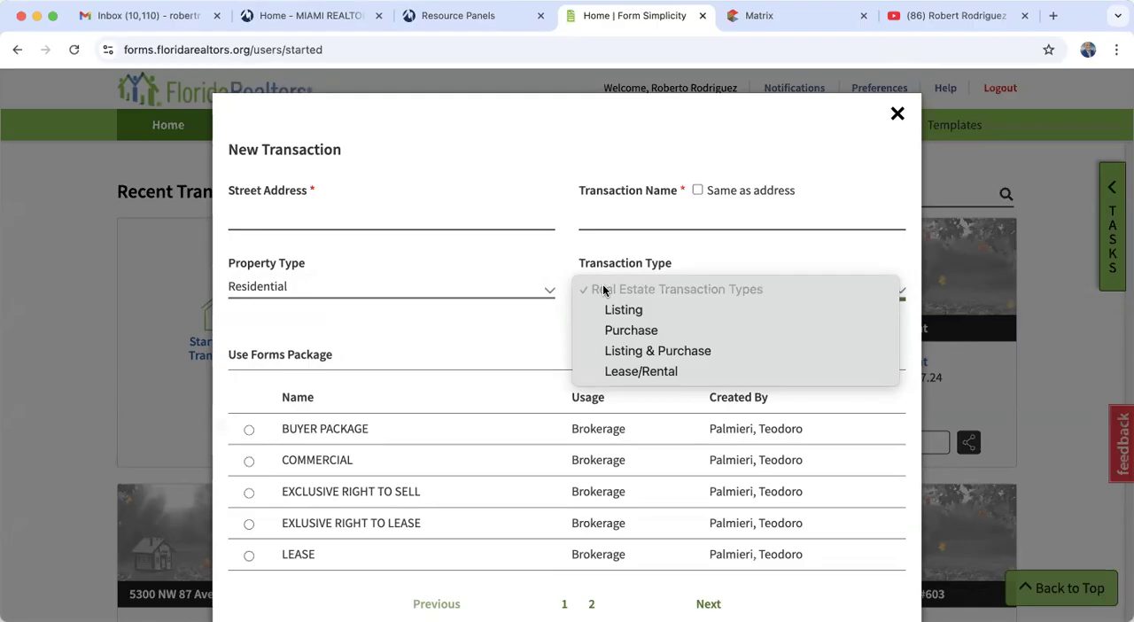
{"action": "left_click", "coordinate": [508, 172]}
{"action": "scroll", "coordinate": [345, 457], "scroll_direction": "down", "scroll_amount": 2}
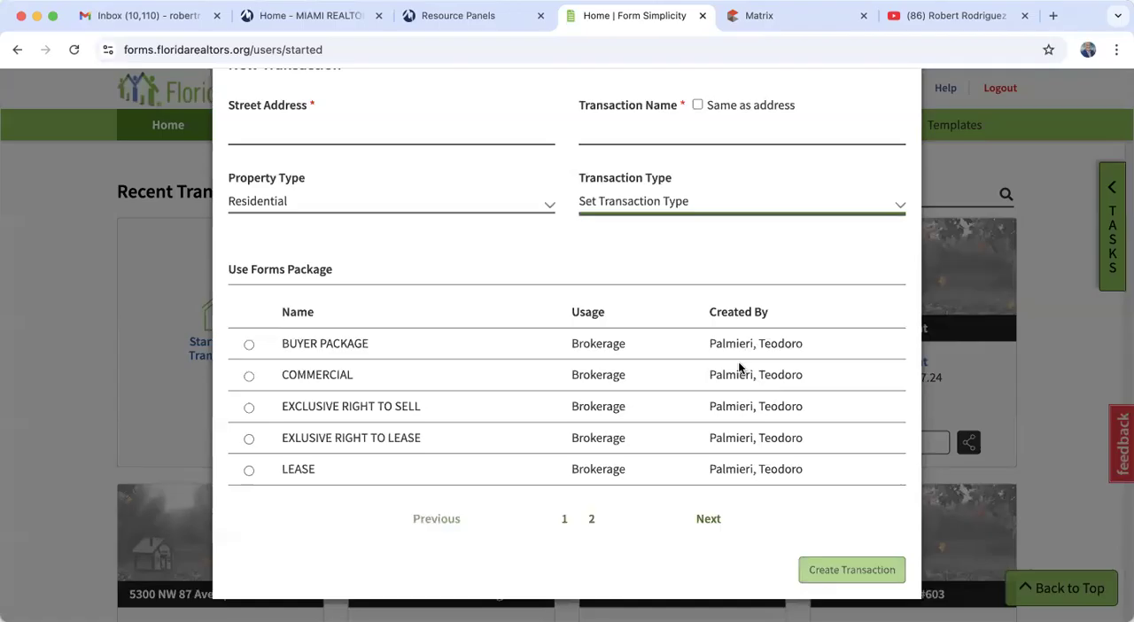
{"action": "scroll", "coordinate": [738, 362], "scroll_direction": "up", "scroll_amount": 2}
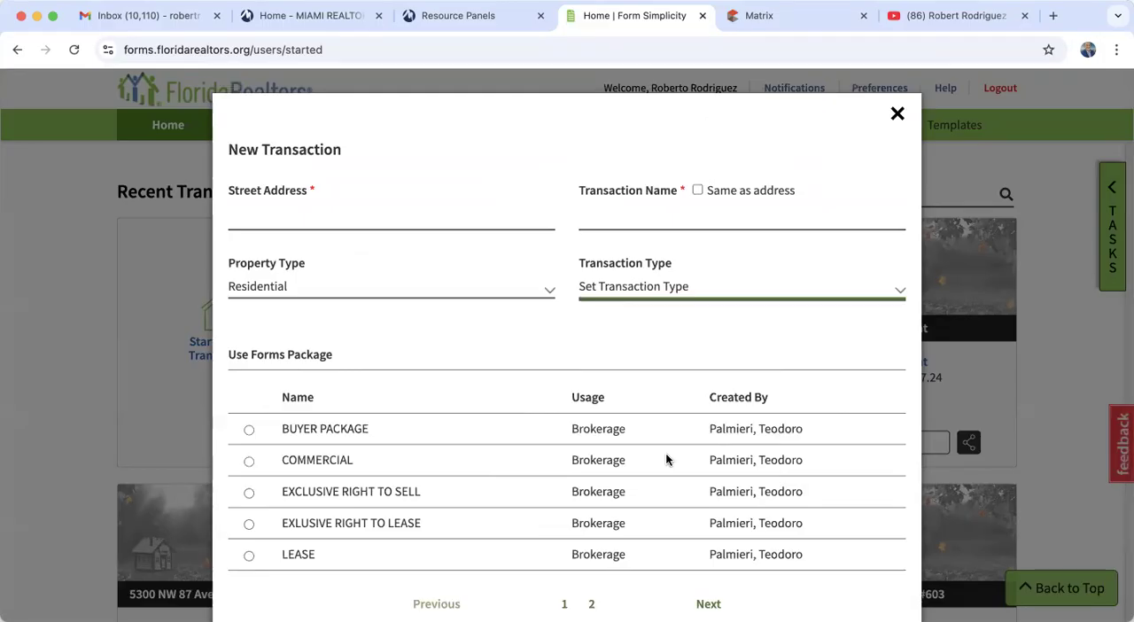
- Switch to Matrix to view the open condo listing and close the existing Form Simplicity tab
{"action": "left_click", "coordinate": [768, 19]}
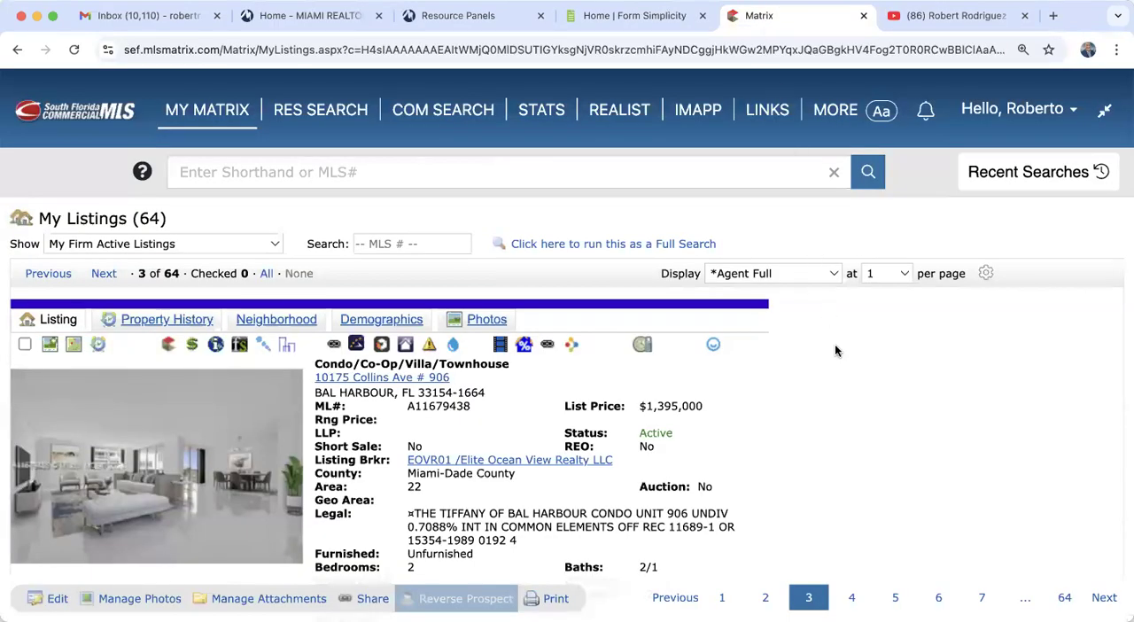
{"action": "scroll", "coordinate": [835, 374], "scroll_direction": "down", "scroll_amount": 4}
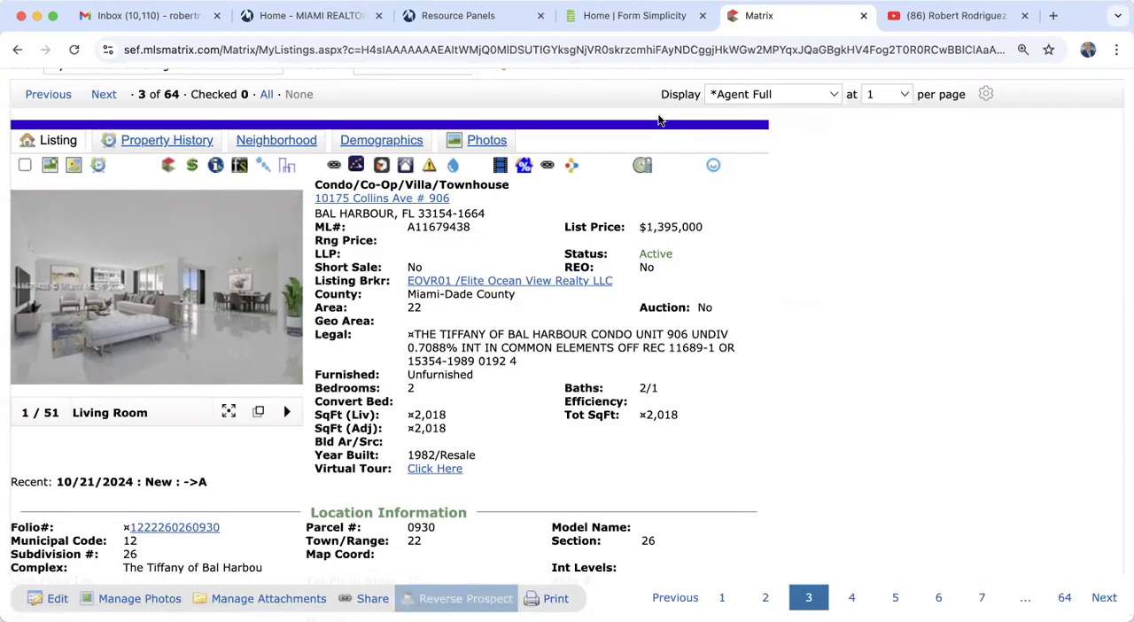
{"action": "left_click", "coordinate": [702, 18]}
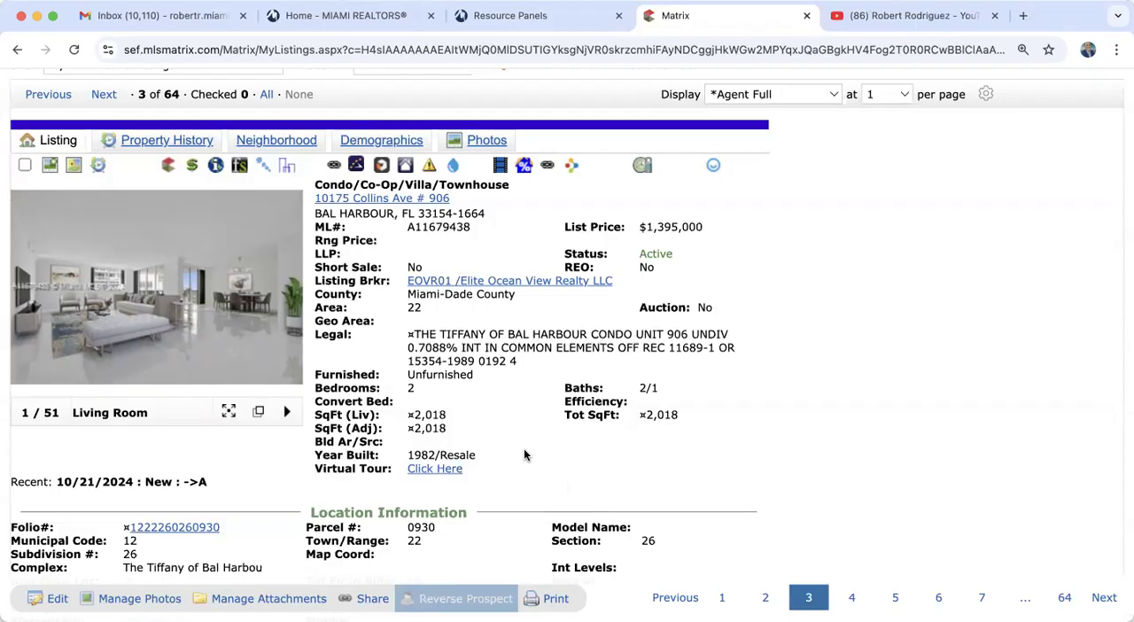
- Return to the My Listings results, open the first rental listing, A11681396, and browse its photos
{"action": "scroll", "coordinate": [523, 454], "scroll_direction": "up", "scroll_amount": 3}
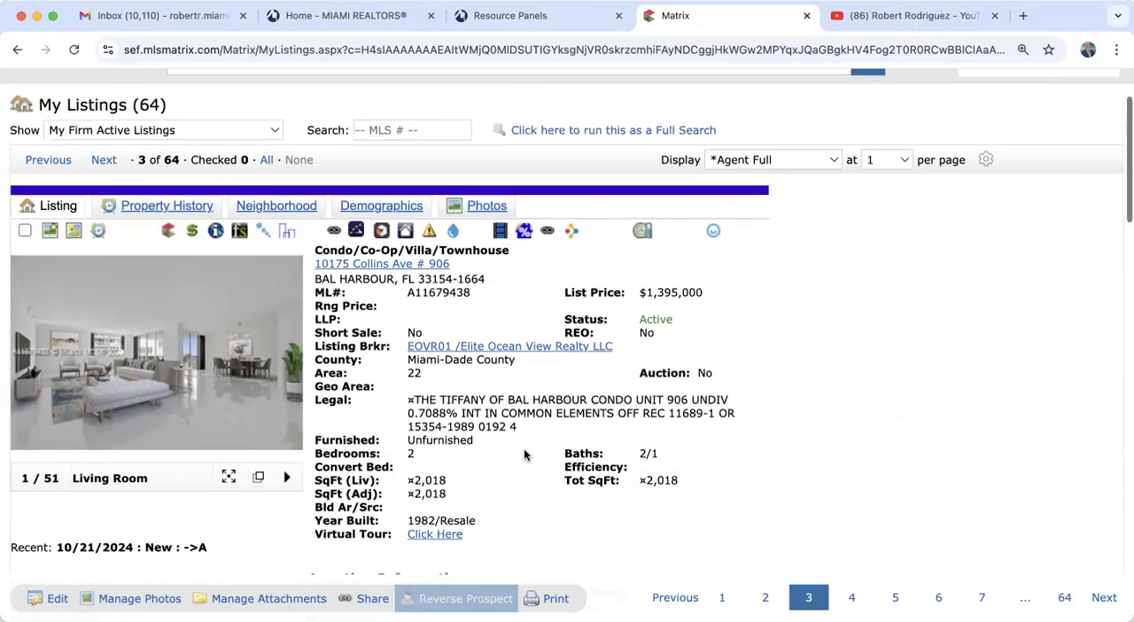
{"action": "scroll", "coordinate": [529, 340], "scroll_direction": "up", "scroll_amount": 2}
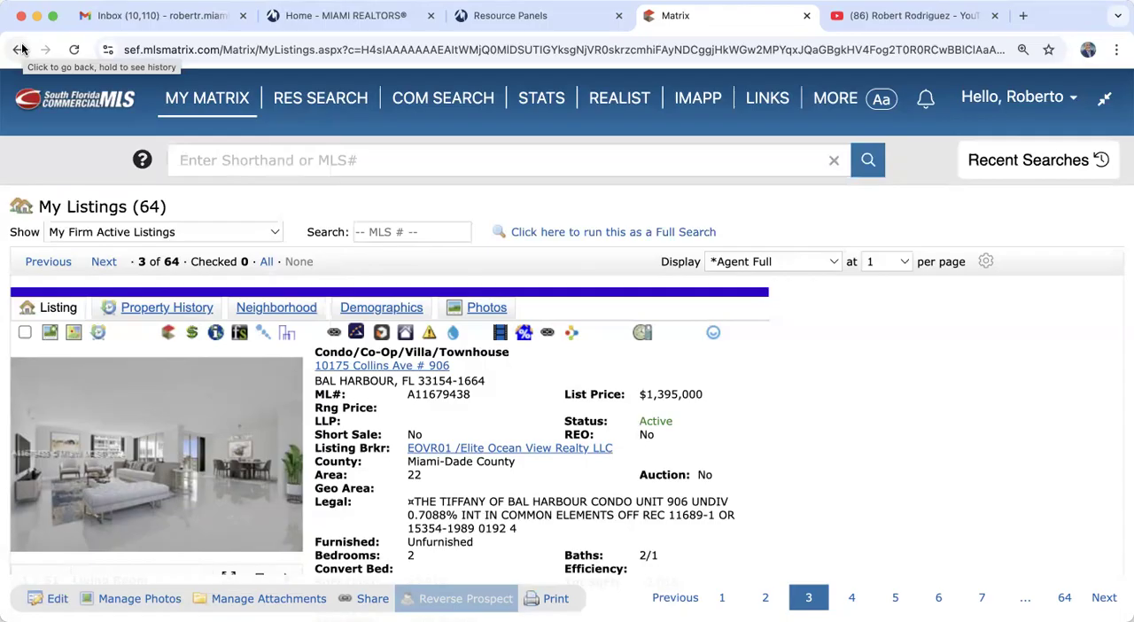
{"action": "left_click", "coordinate": [21, 49]}
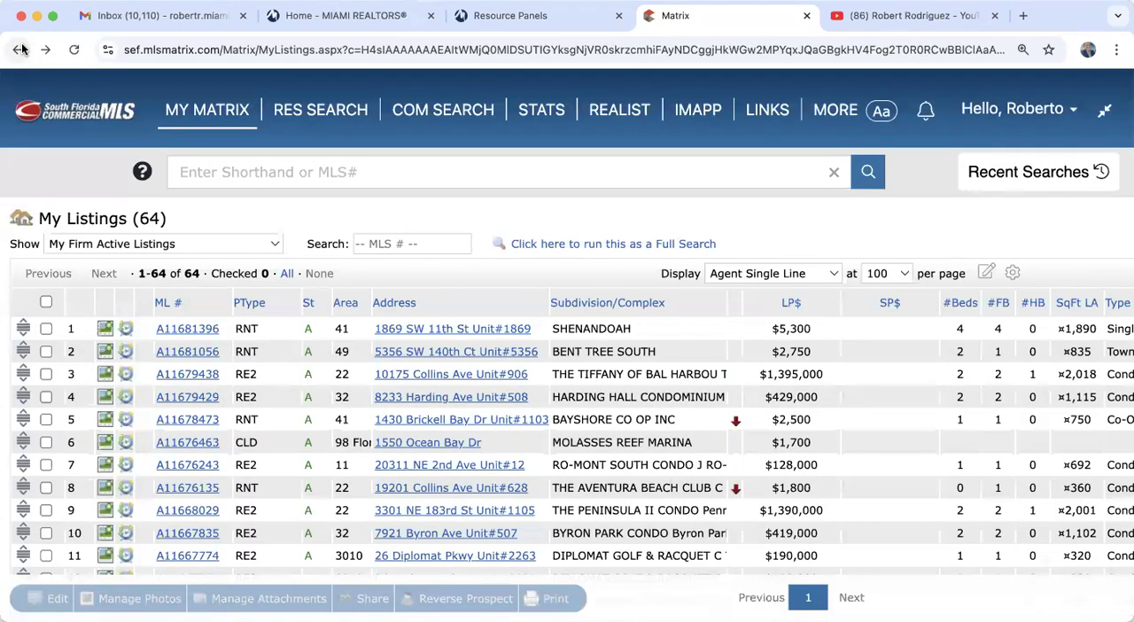
{"action": "left_click", "coordinate": [184, 329]}
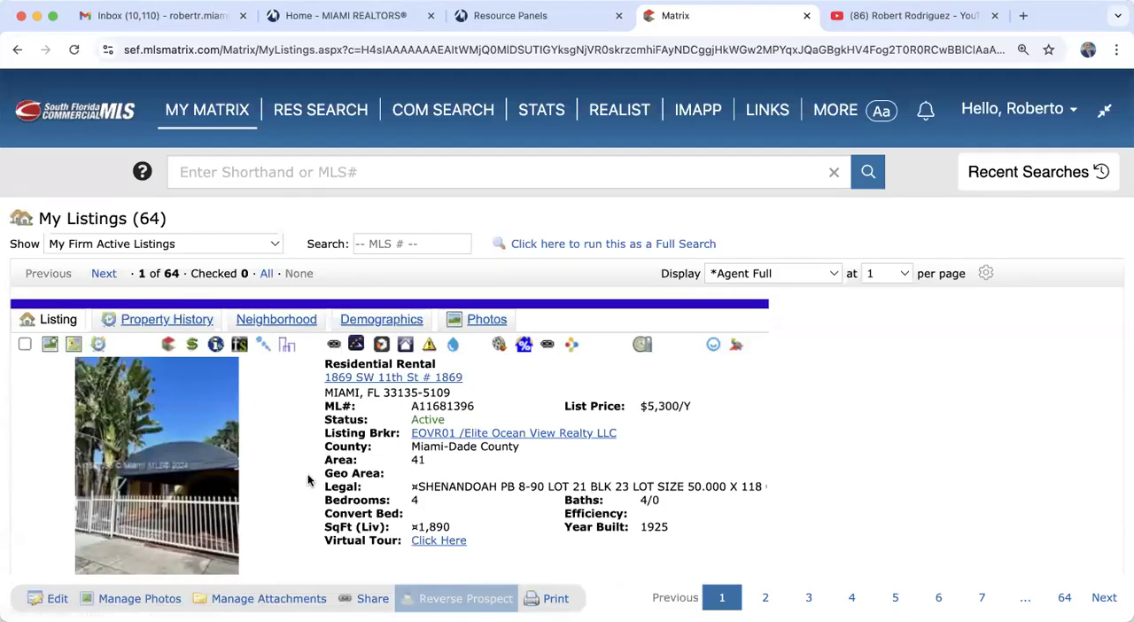
{"action": "left_click", "coordinate": [286, 481]}
{"action": "left_click", "coordinate": [286, 480]}
{"action": "left_click", "coordinate": [286, 480]}
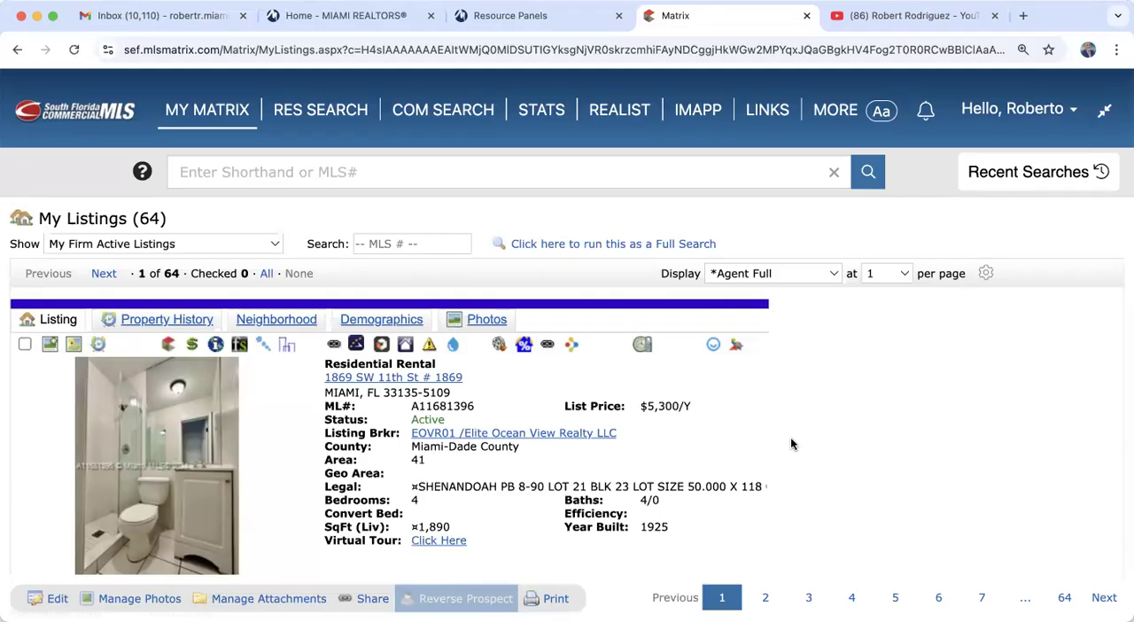
- Send the rental listing to Form Simplicity and review the imported property, listing and seller/landlord fields
{"action": "scroll", "coordinate": [790, 436], "scroll_direction": "down", "scroll_amount": 3}
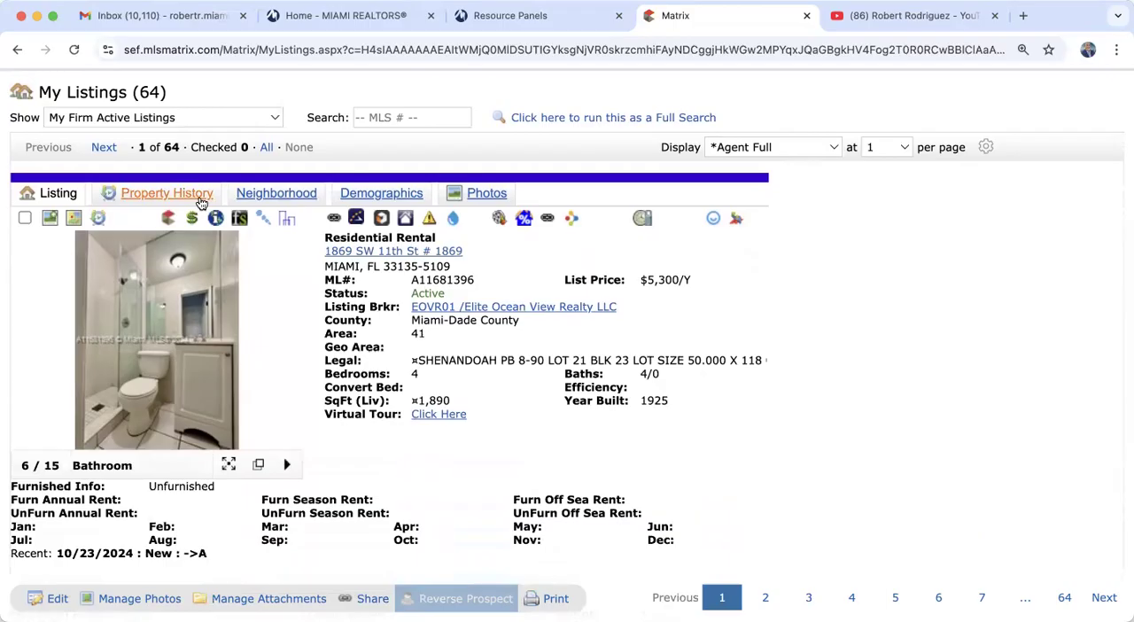
{"action": "left_click", "coordinate": [239, 221]}
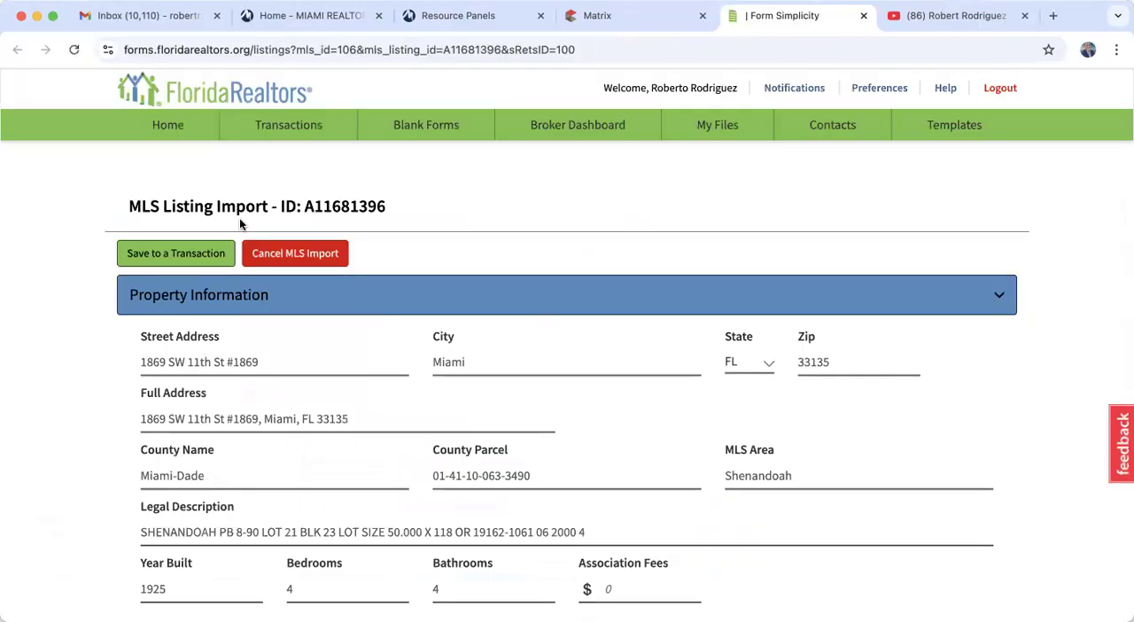
{"action": "scroll", "coordinate": [172, 453], "scroll_direction": "down", "scroll_amount": 5}
{"action": "scroll", "coordinate": [173, 457], "scroll_direction": "down", "scroll_amount": 5}
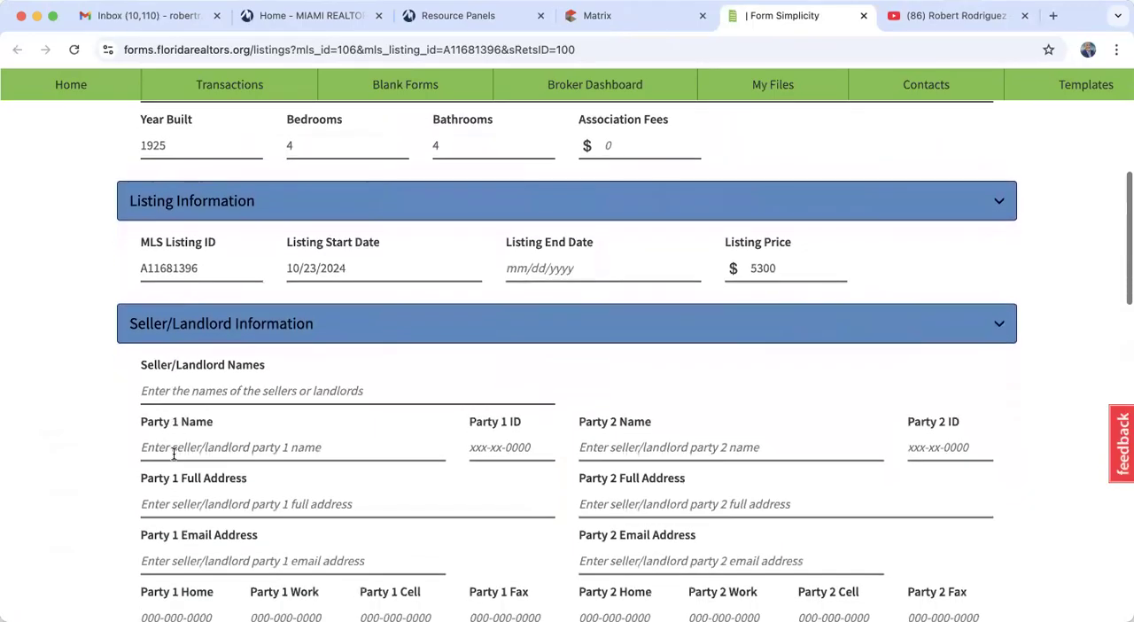
{"action": "scroll", "coordinate": [239, 393], "scroll_direction": "down", "scroll_amount": 1}
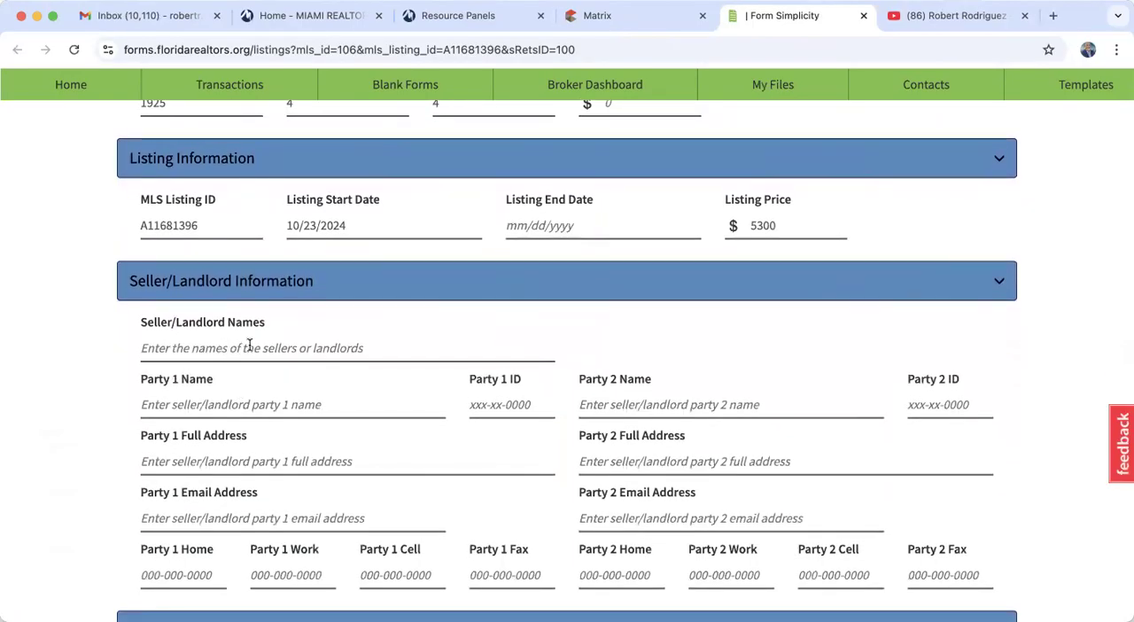
- Return to the rental listing in Matrix and open its IMAPP tax report in a new tab
{"action": "left_click", "coordinate": [626, 20]}
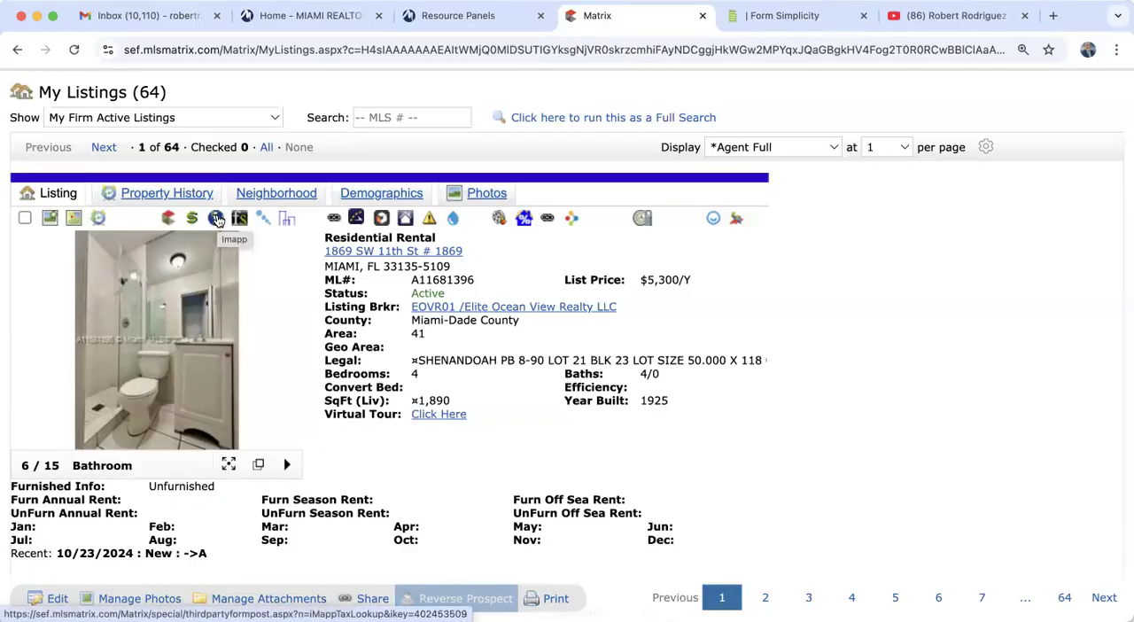
{"action": "scroll", "coordinate": [216, 220], "scroll_direction": "up", "scroll_amount": 3}
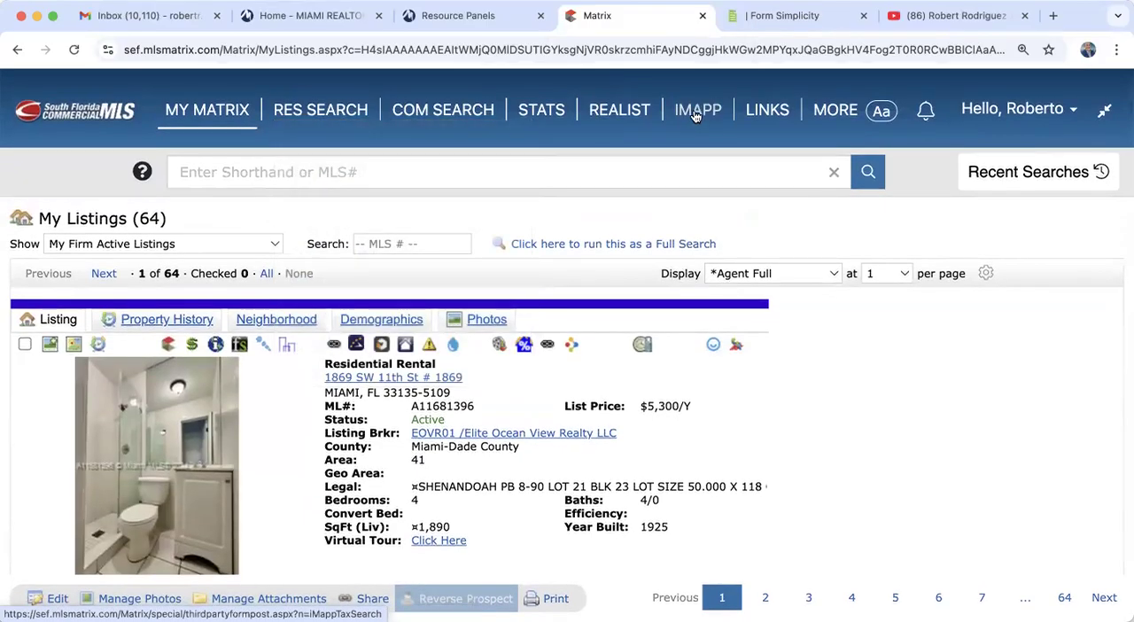
{"action": "scroll", "coordinate": [520, 372], "scroll_direction": "down", "scroll_amount": 3}
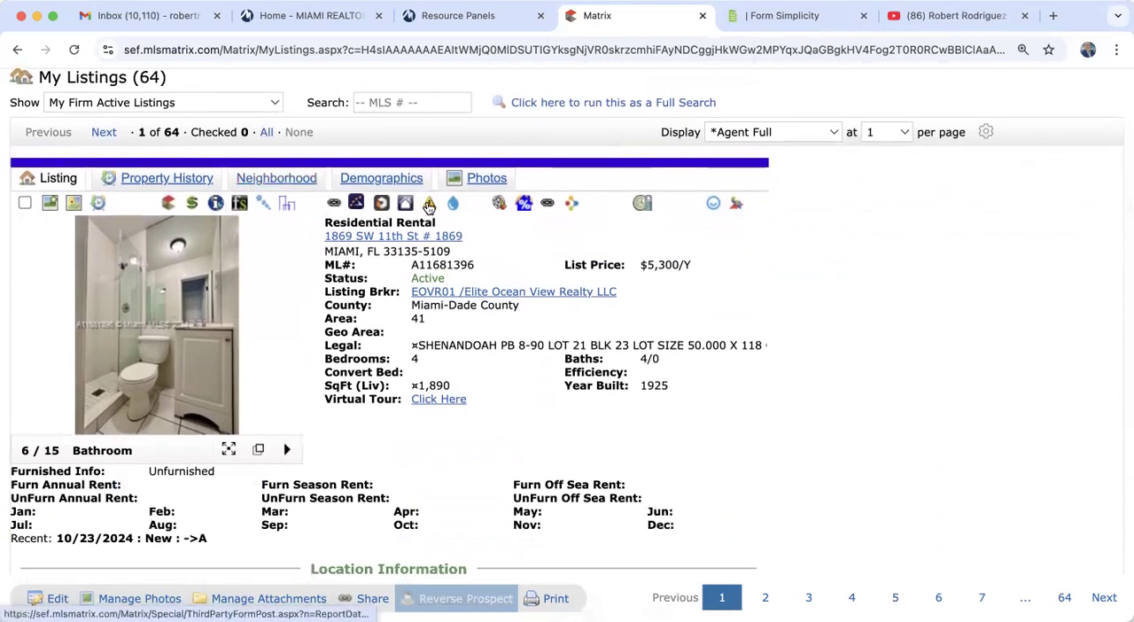
{"action": "right_click", "coordinate": [217, 205]}
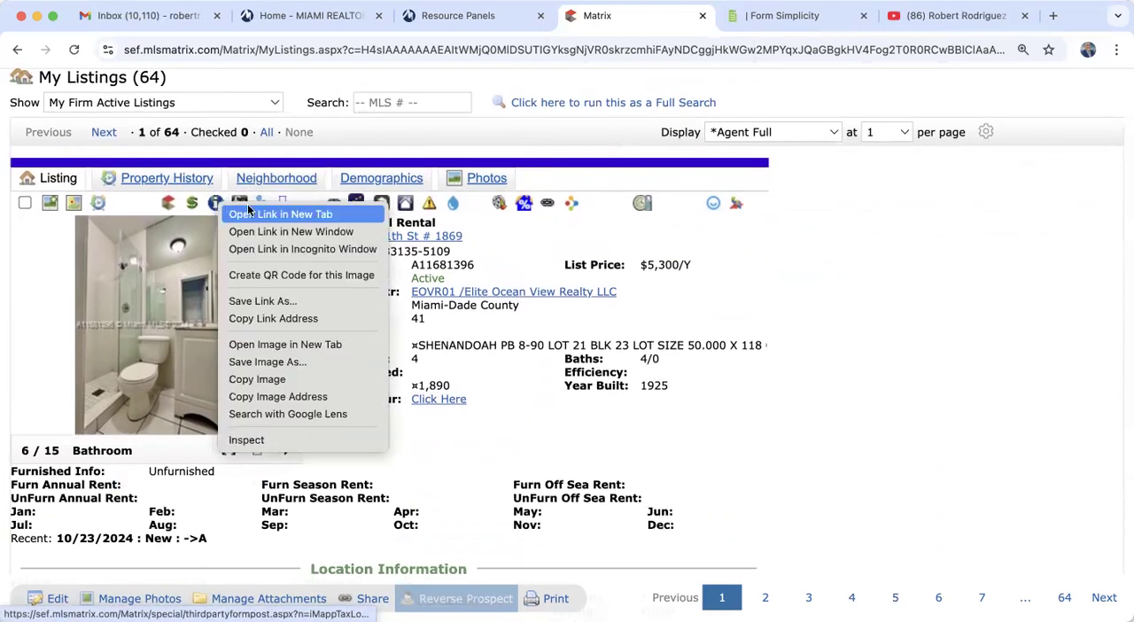
{"action": "left_click", "coordinate": [263, 215]}
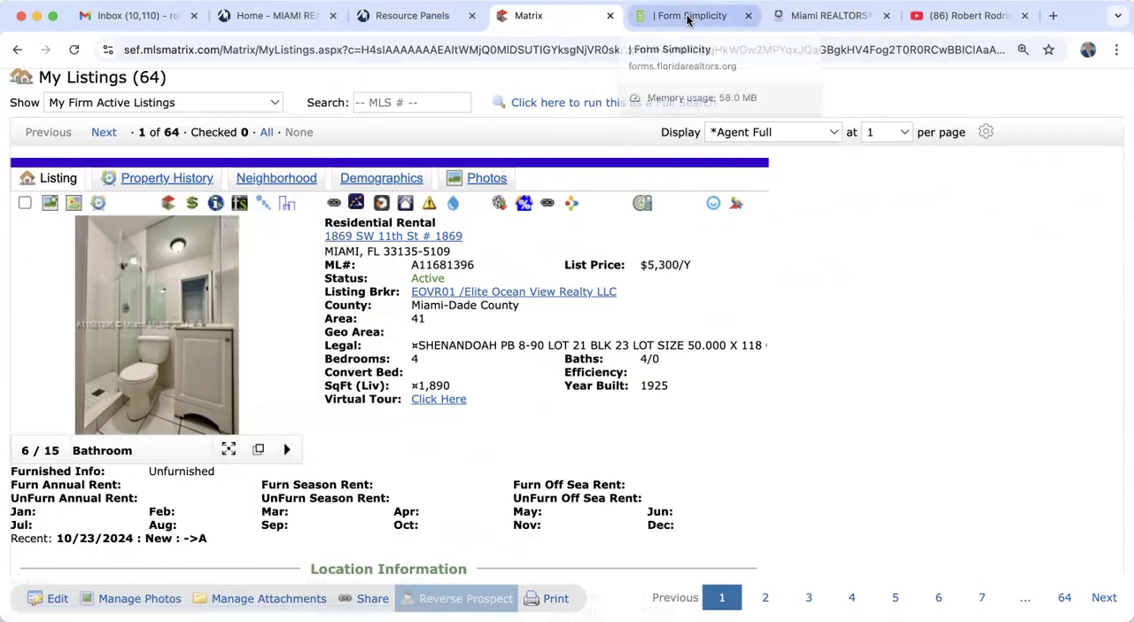
{"action": "left_click", "coordinate": [824, 17]}
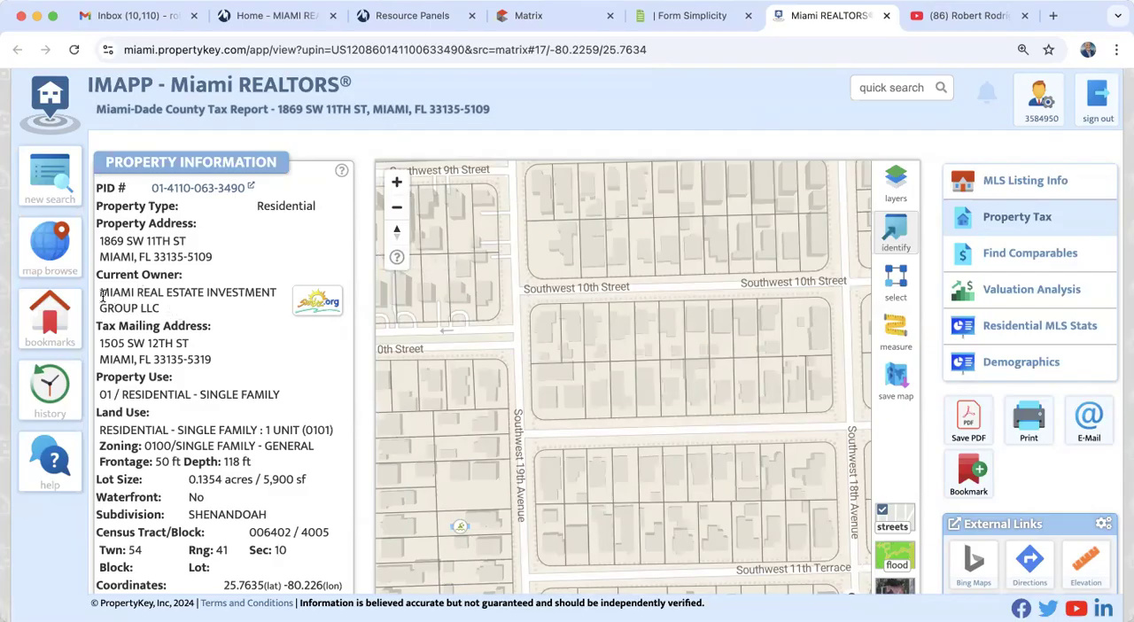
- Copy the current owner, MIAMI REAL ESTATE INVESTMENT GROUP LLC, from the tax report into Seller/Landlord Names on the MLS import form
{"action": "left_click_drag", "start_coordinate": [101, 292], "coordinate": [171, 309]}
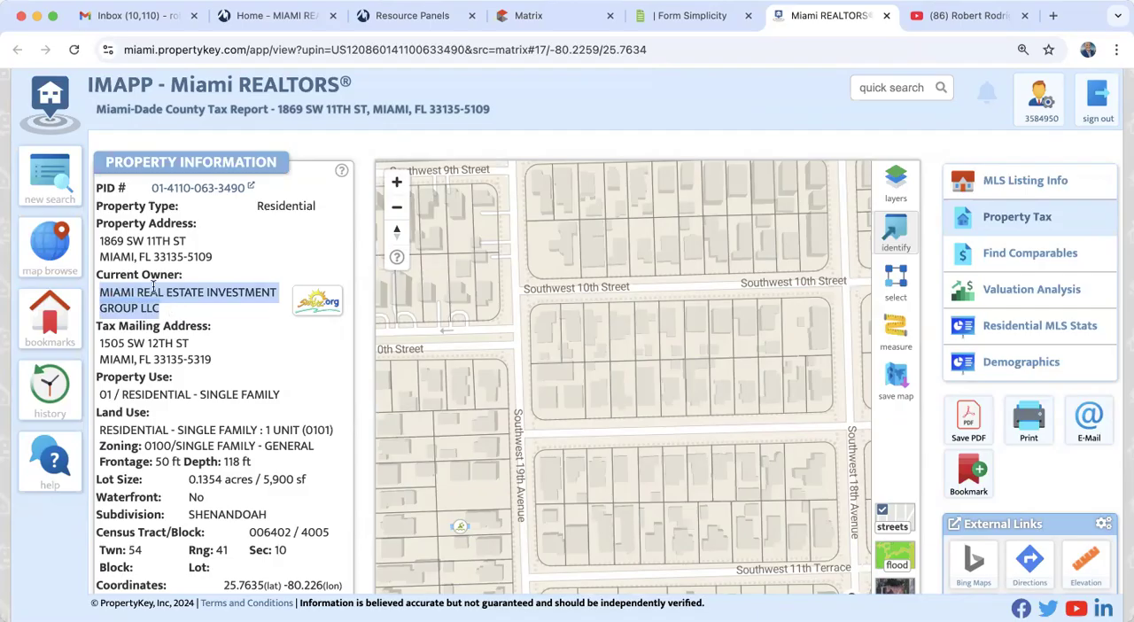
{"action": "right_click", "coordinate": [152, 291]}
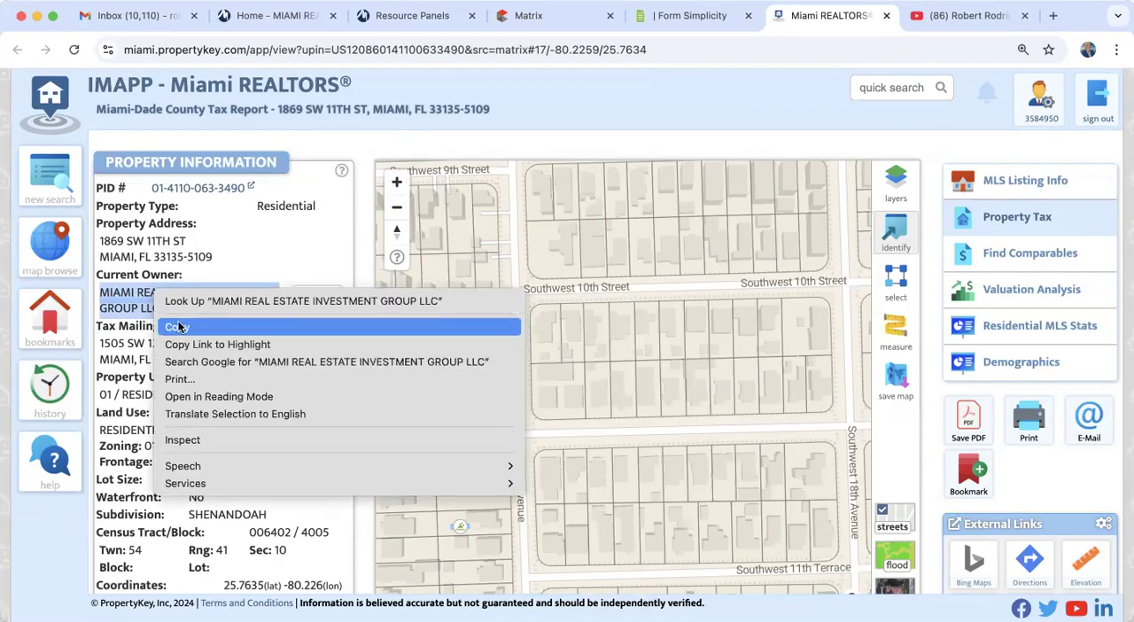
{"action": "left_click", "coordinate": [178, 324]}
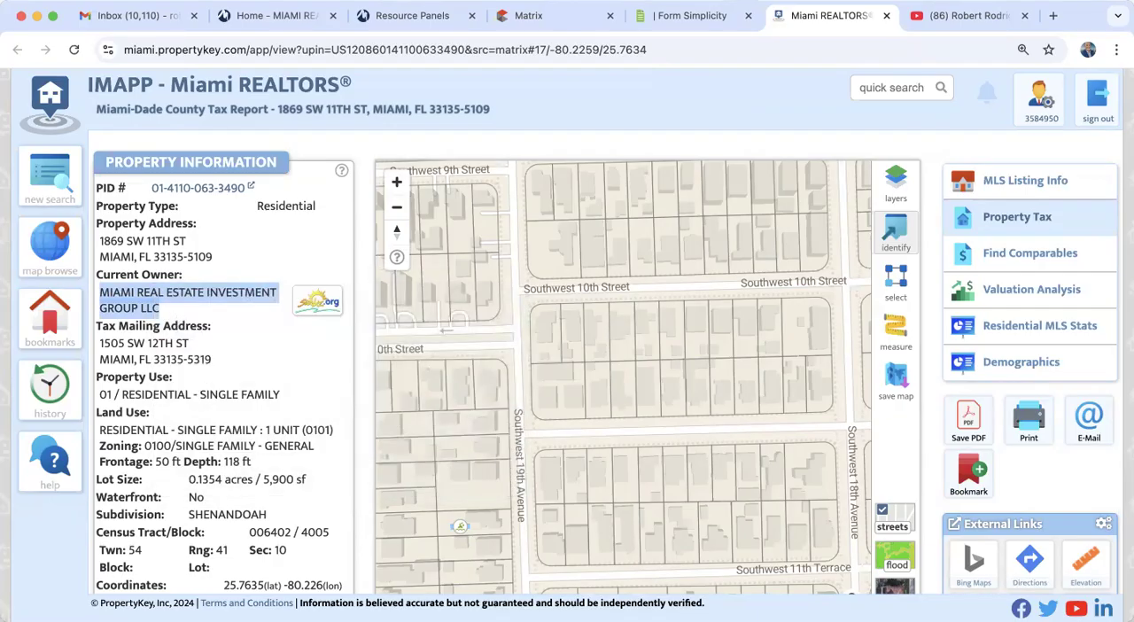
{"action": "left_click", "coordinate": [670, 15]}
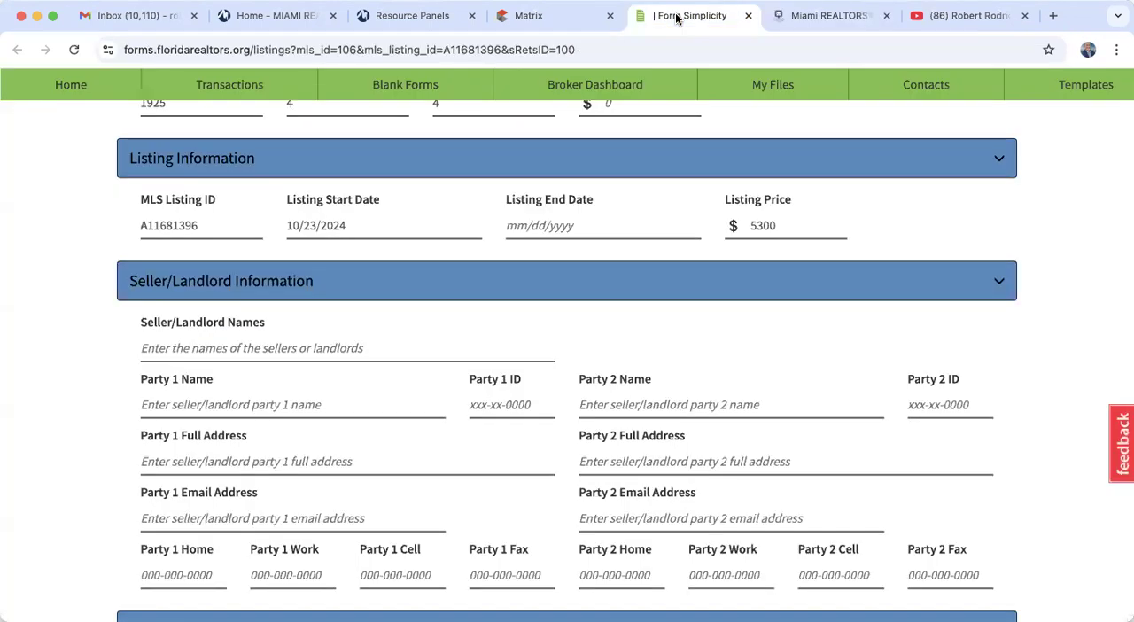
{"action": "left_click", "coordinate": [215, 348]}
{"action": "key", "text": "super+v"}
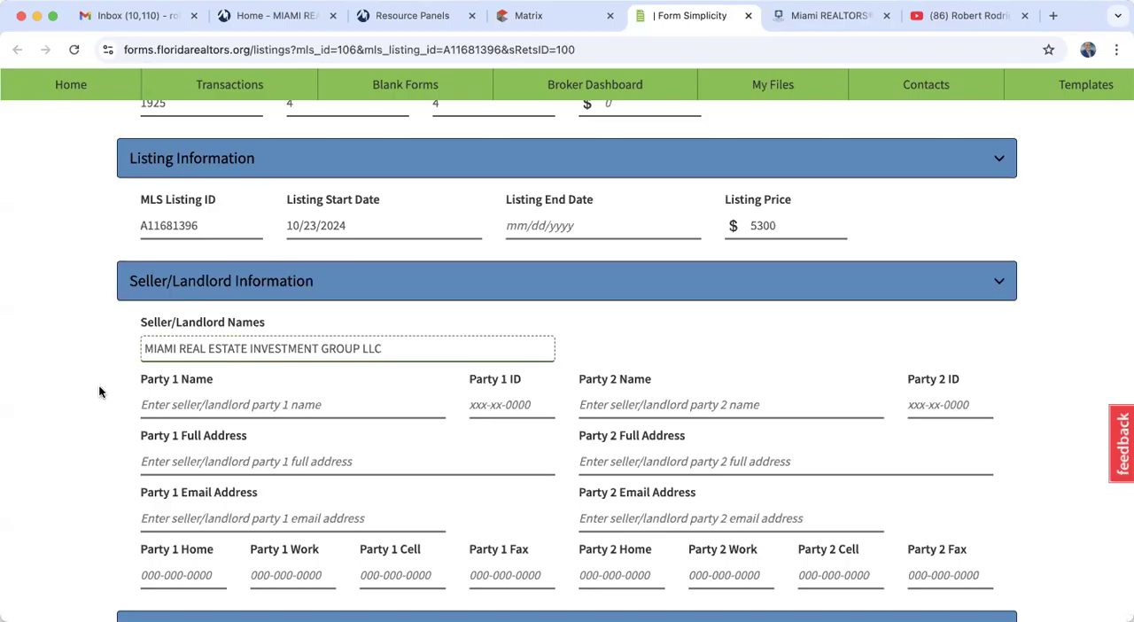
- Enter 5000 as the Purchase Price under Sales Information on the MLS import form, and change it to 5200
{"action": "scroll", "coordinate": [100, 392], "scroll_direction": "down", "scroll_amount": 5}
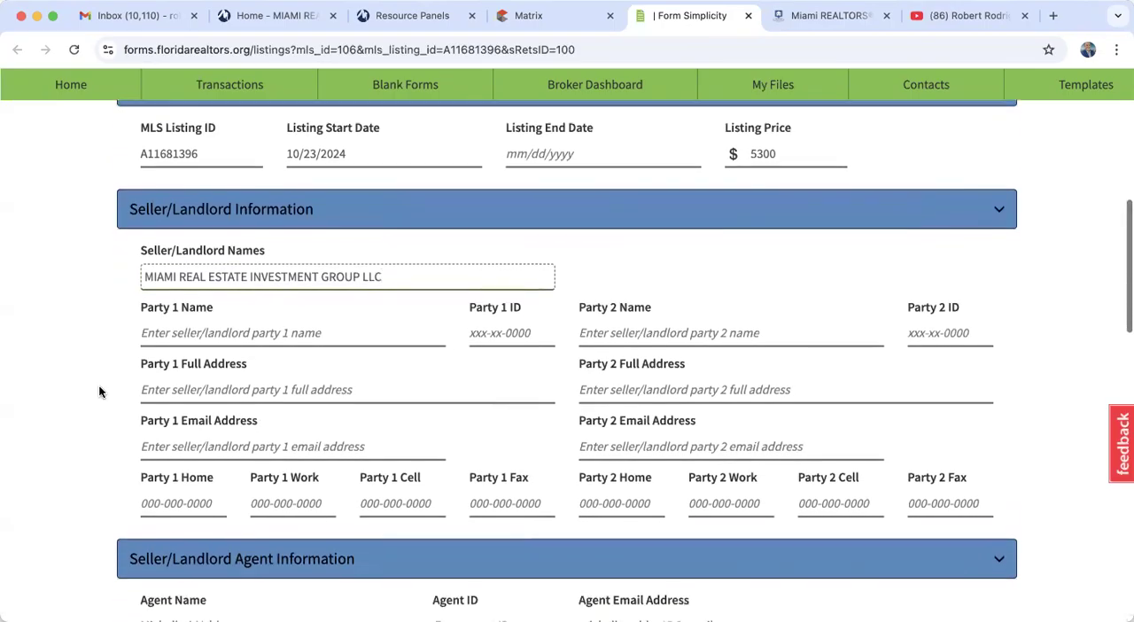
{"action": "scroll", "coordinate": [99, 392], "scroll_direction": "down", "scroll_amount": 4}
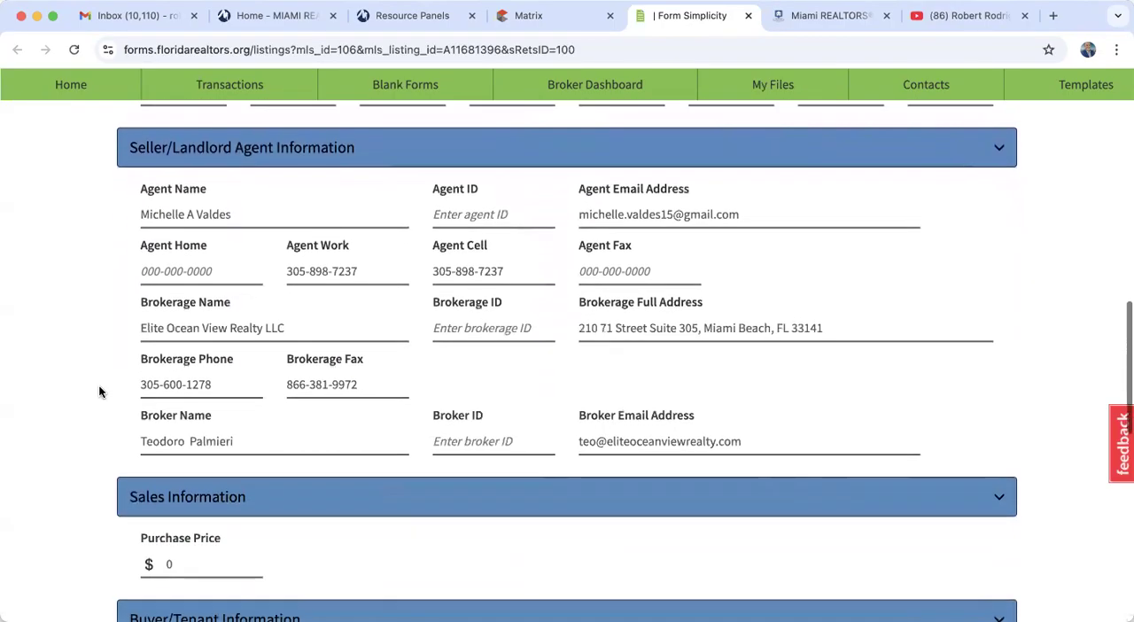
{"action": "scroll", "coordinate": [90, 429], "scroll_direction": "down", "scroll_amount": 5}
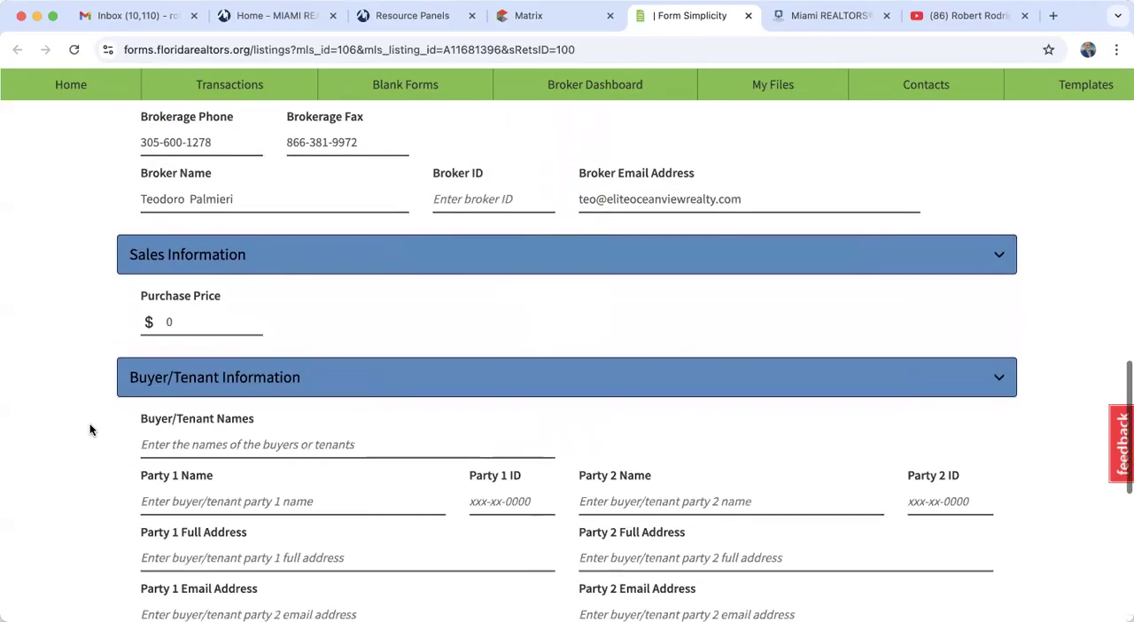
{"action": "left_click", "coordinate": [203, 316]}
{"action": "double_click", "coordinate": [204, 315]}
{"action": "key", "text": "BackSpace"}
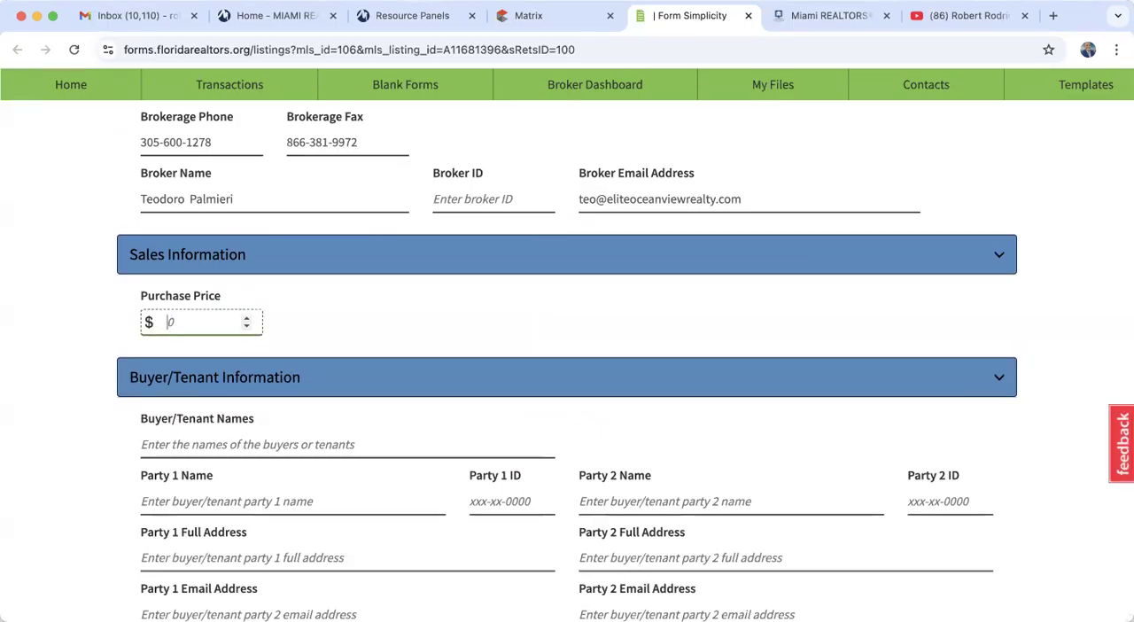
{"action": "type", "text": "5000"}
{"action": "left_click", "coordinate": [301, 333]}
{"action": "double_click", "coordinate": [204, 322]}
{"action": "type", "text": "5200"}
{"action": "left_click", "coordinate": [338, 309]}
- Fill in Buyer/Tenant Names under Buyer/Tenant Information with the tenant's full name
{"action": "scroll", "coordinate": [337, 309], "scroll_direction": "down", "scroll_amount": 1}
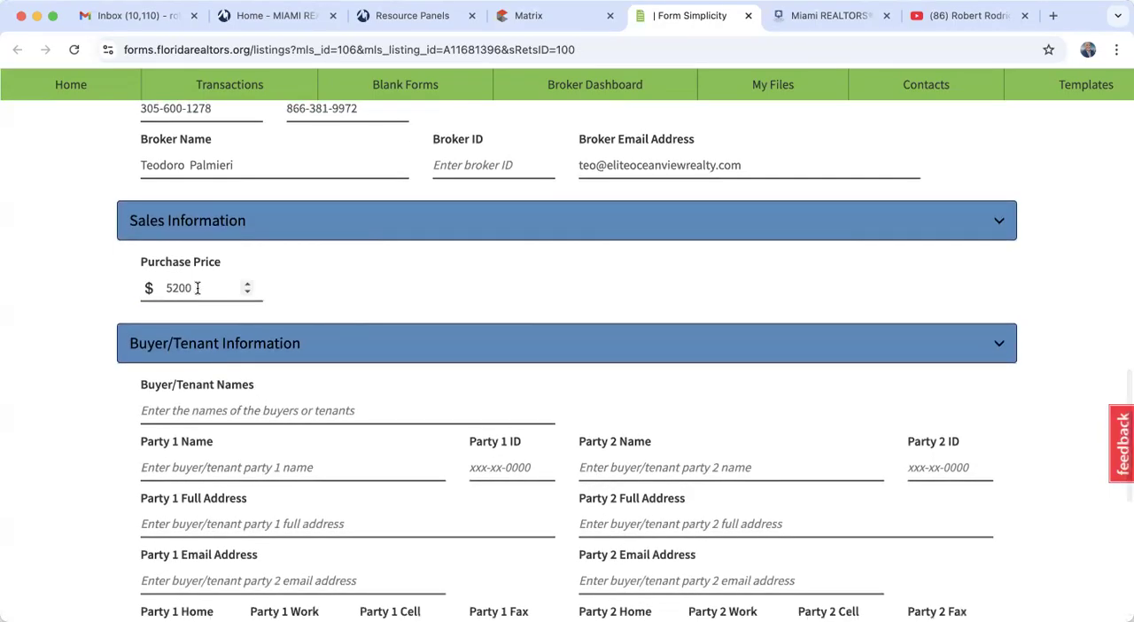
{"action": "scroll", "coordinate": [392, 317], "scroll_direction": "down", "scroll_amount": 3}
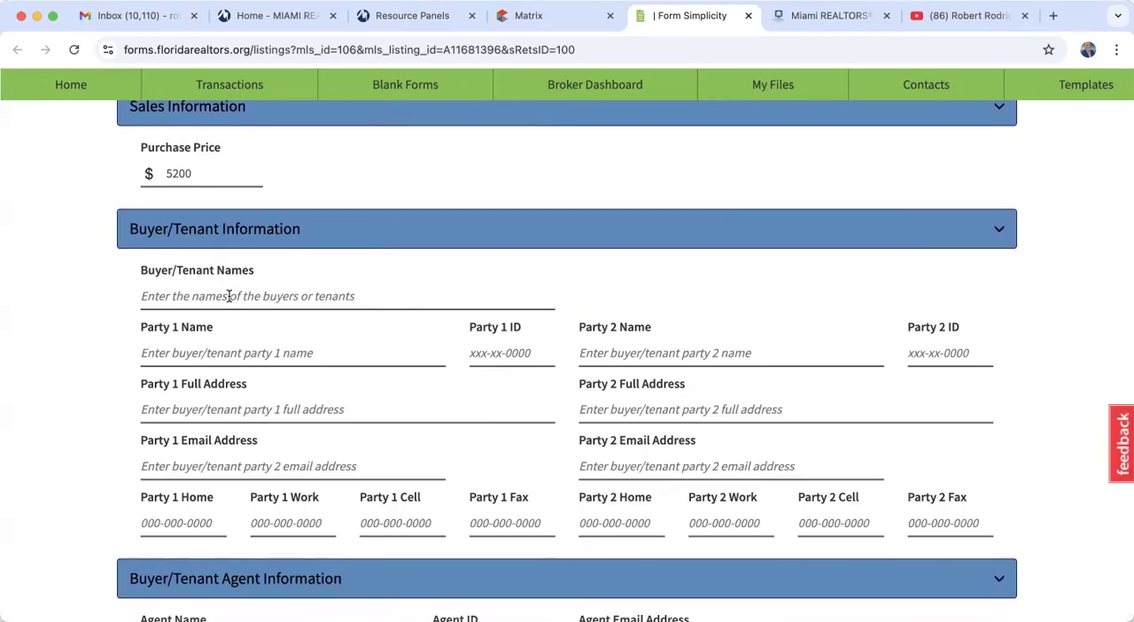
{"action": "left_click", "coordinate": [229, 296]}
{"action": "left_click", "coordinate": [258, 332]}
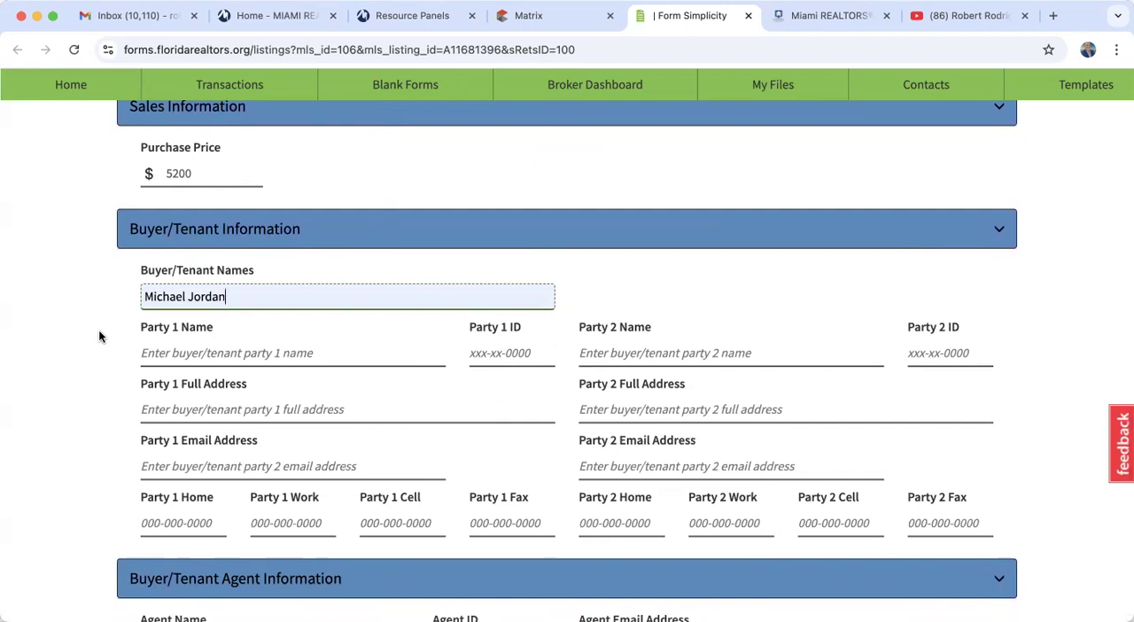
{"action": "scroll", "coordinate": [99, 335], "scroll_direction": "down", "scroll_amount": 5}
{"action": "scroll", "coordinate": [99, 335], "scroll_direction": "down", "scroll_amount": 3}
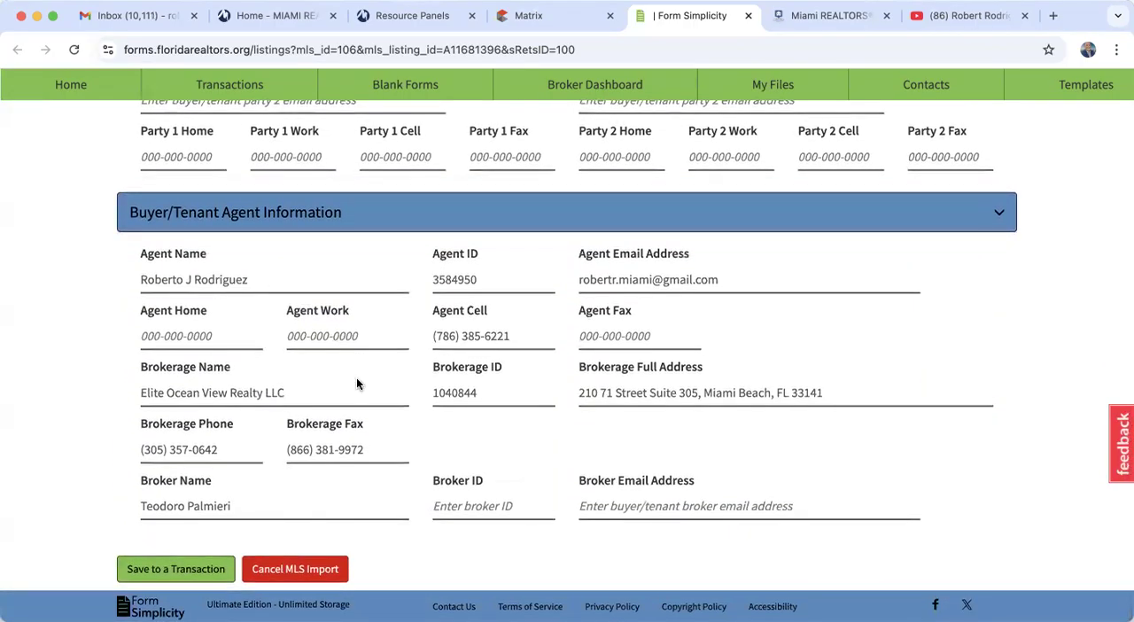
{"action": "left_click", "coordinate": [170, 569]}
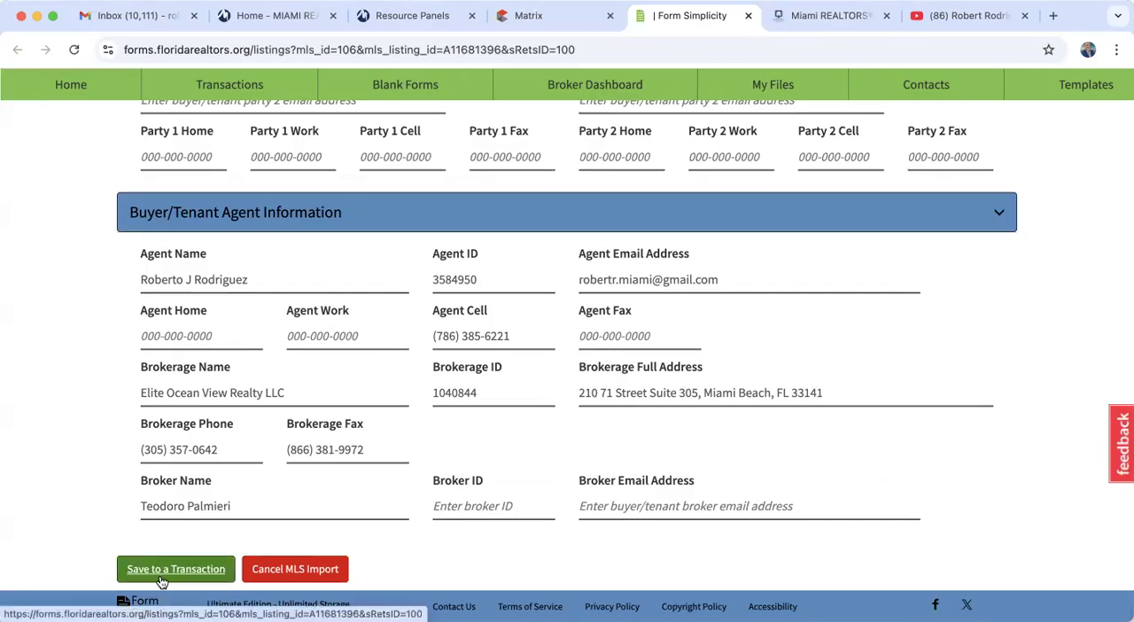
{"action": "left_click", "coordinate": [166, 573]}
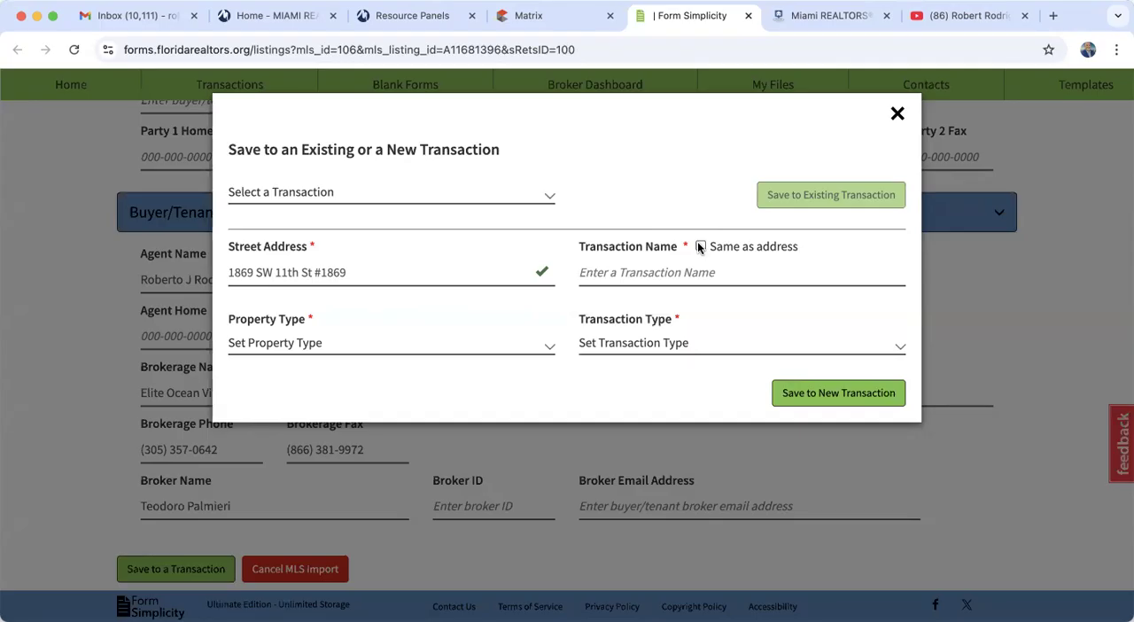
{"action": "left_click", "coordinate": [897, 113]}
- Recheck the Buyer/Tenant Information section of the import form, including the Buyer/Tenant Names entry
{"action": "scroll", "coordinate": [474, 324], "scroll_direction": "up", "scroll_amount": 1}
{"action": "scroll", "coordinate": [473, 321], "scroll_direction": "up", "scroll_amount": 10}
{"action": "scroll", "coordinate": [473, 321], "scroll_direction": "down", "scroll_amount": 6}
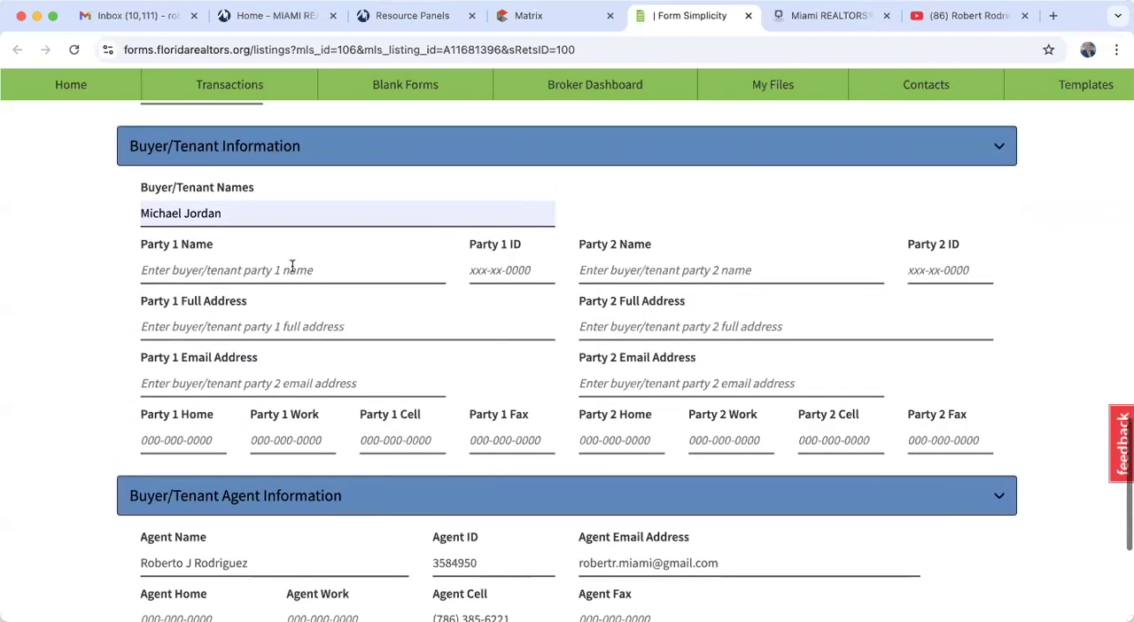
{"action": "left_click", "coordinate": [236, 213]}
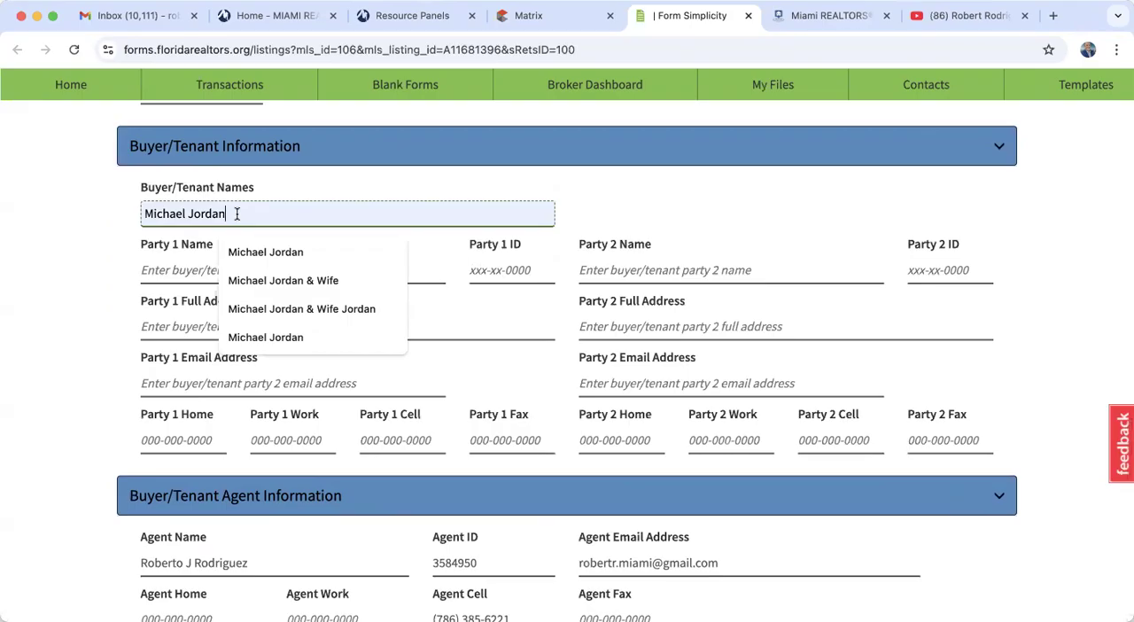
{"action": "left_click", "coordinate": [98, 280]}
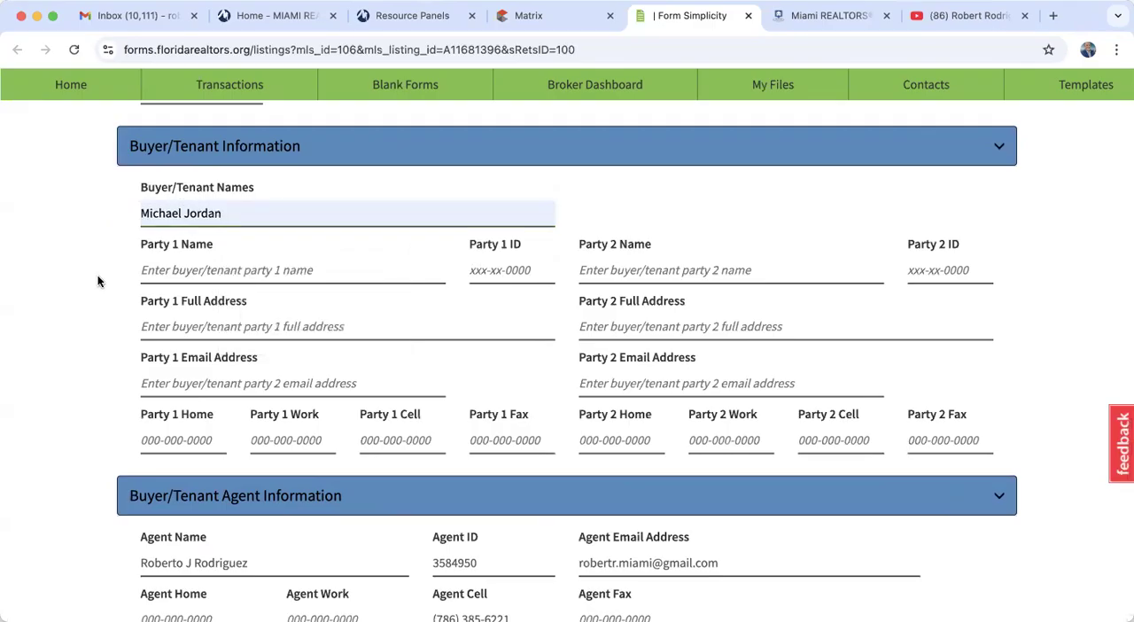
{"action": "scroll", "coordinate": [98, 281], "scroll_direction": "down", "scroll_amount": 3}
{"action": "scroll", "coordinate": [99, 281], "scroll_direction": "up", "scroll_amount": 3}
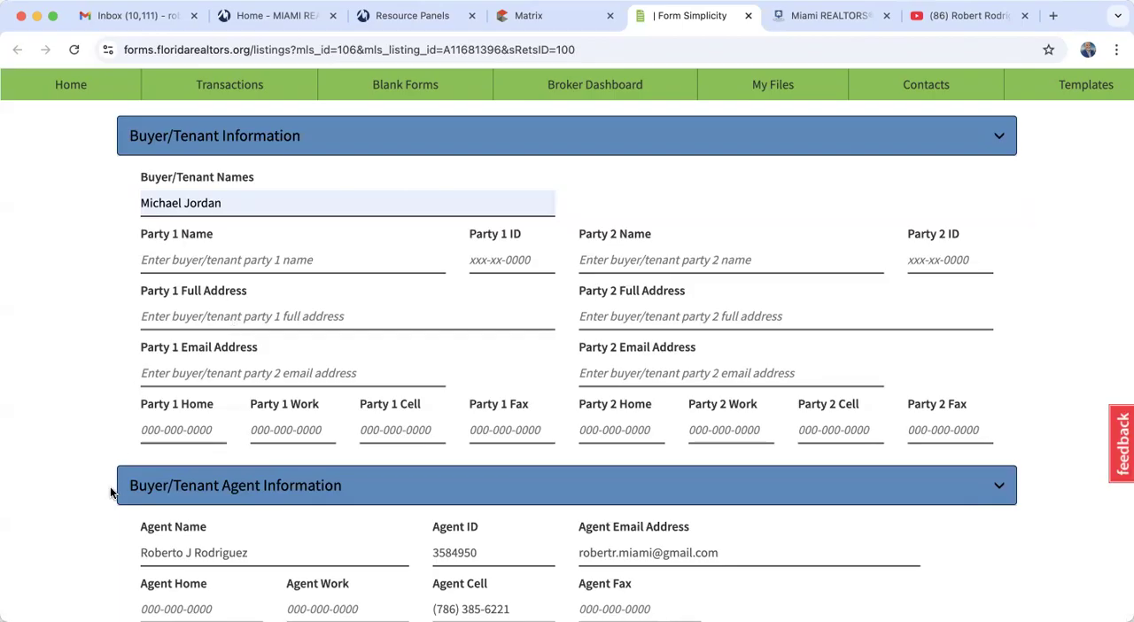
- Save the imported listing to a new transaction named the same as the address, with property type Residential and transaction type Lease/Rental
{"action": "scroll", "coordinate": [111, 493], "scroll_direction": "down", "scroll_amount": 5}
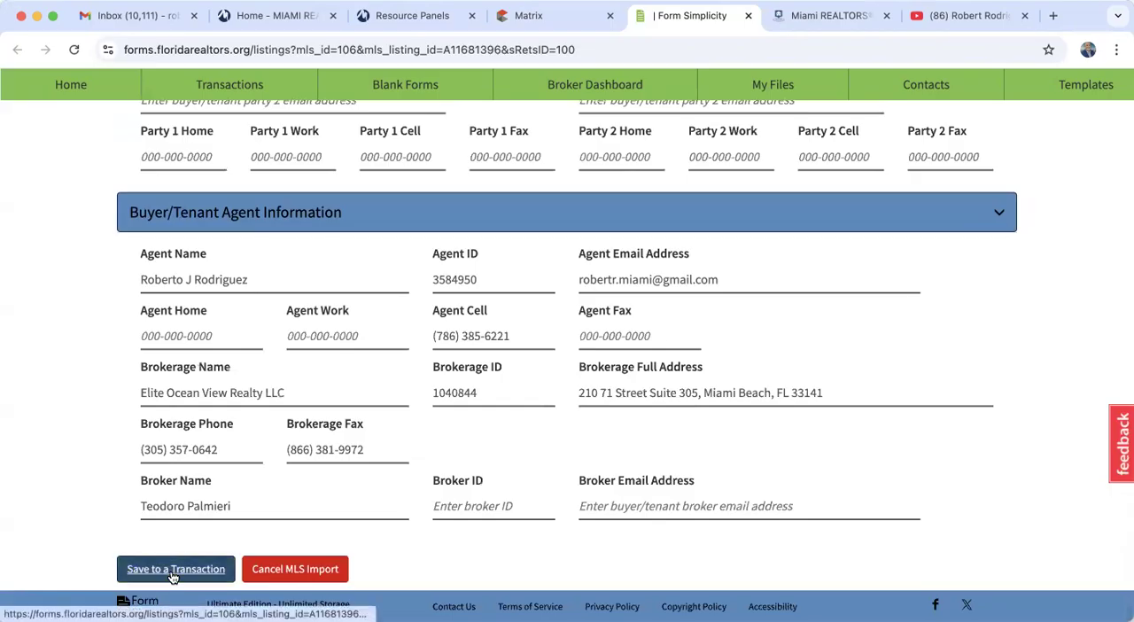
{"action": "left_click", "coordinate": [171, 567]}
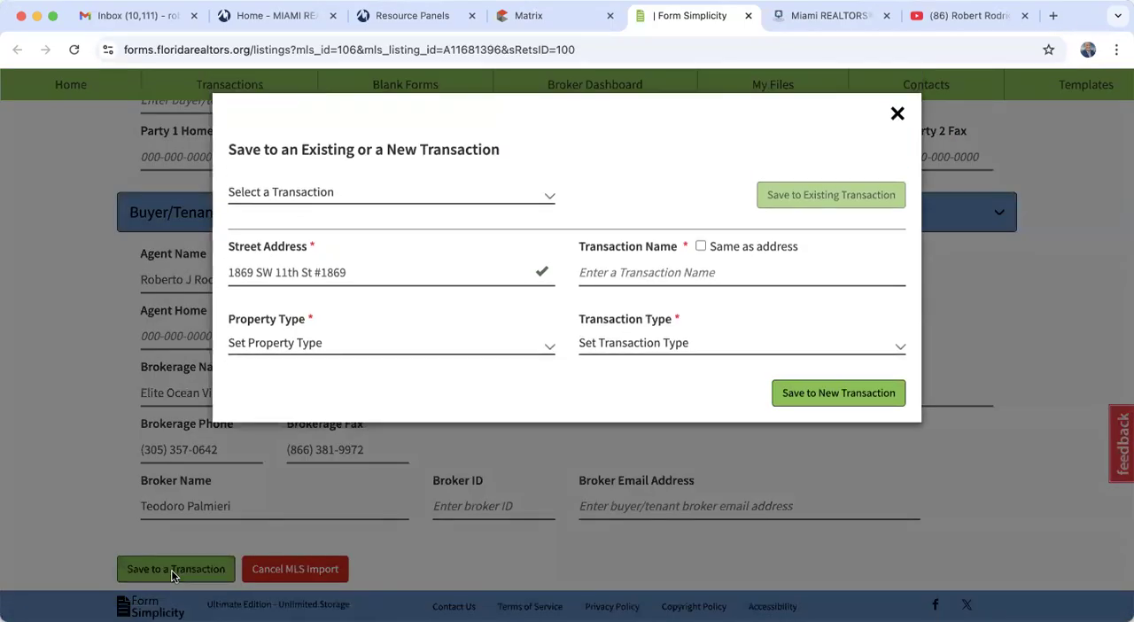
{"action": "left_click", "coordinate": [700, 246]}
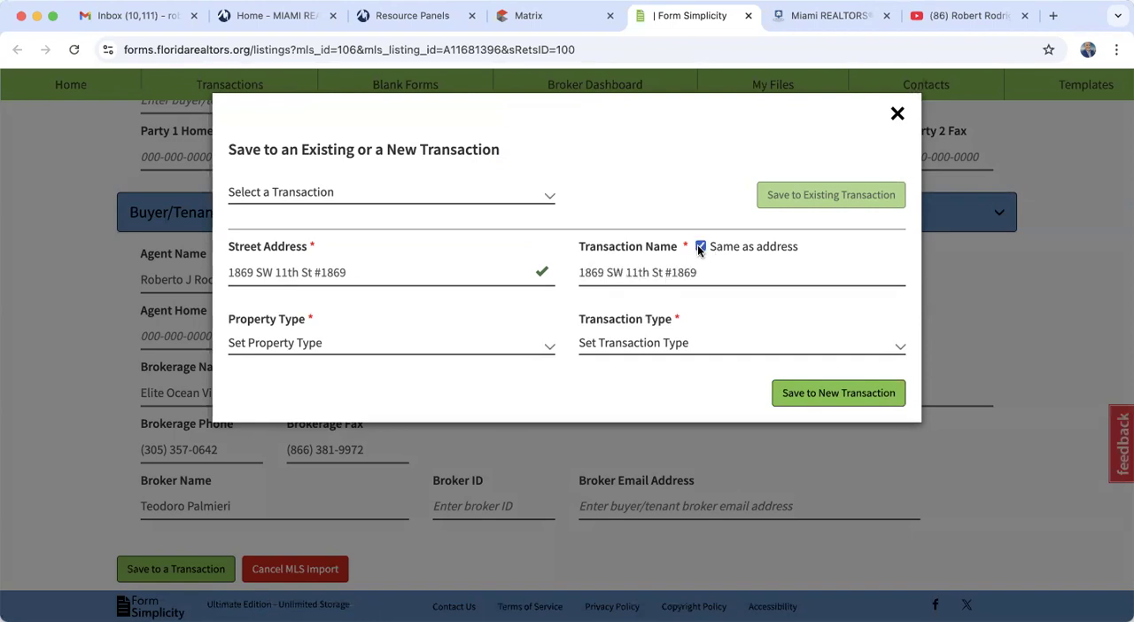
{"action": "left_click", "coordinate": [291, 343]}
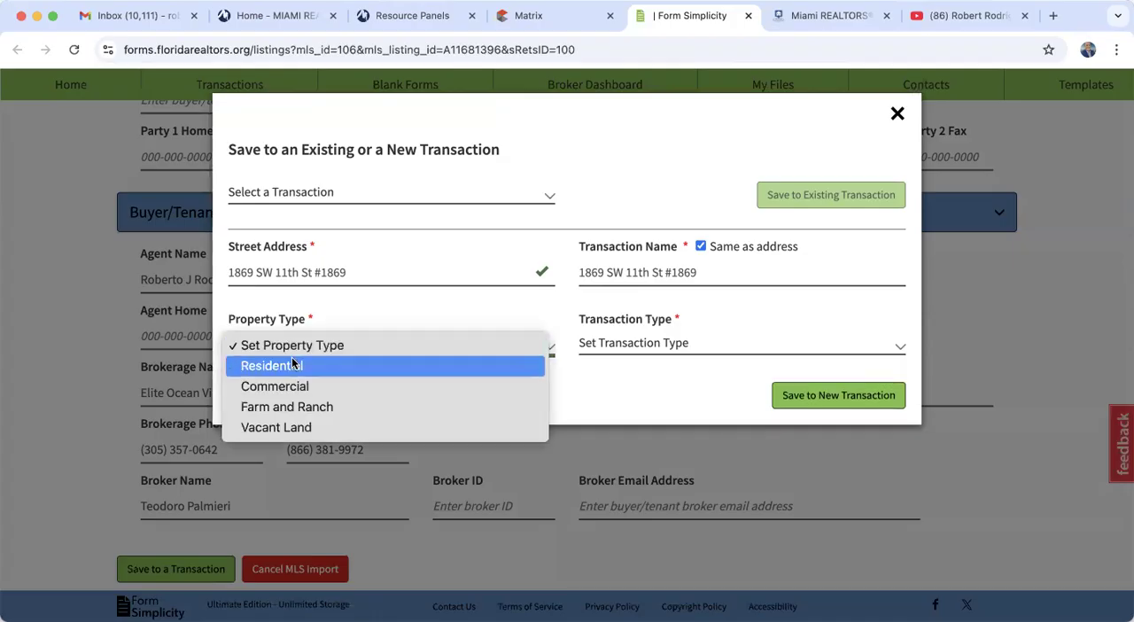
{"action": "left_click", "coordinate": [291, 357]}
{"action": "left_click", "coordinate": [696, 342]}
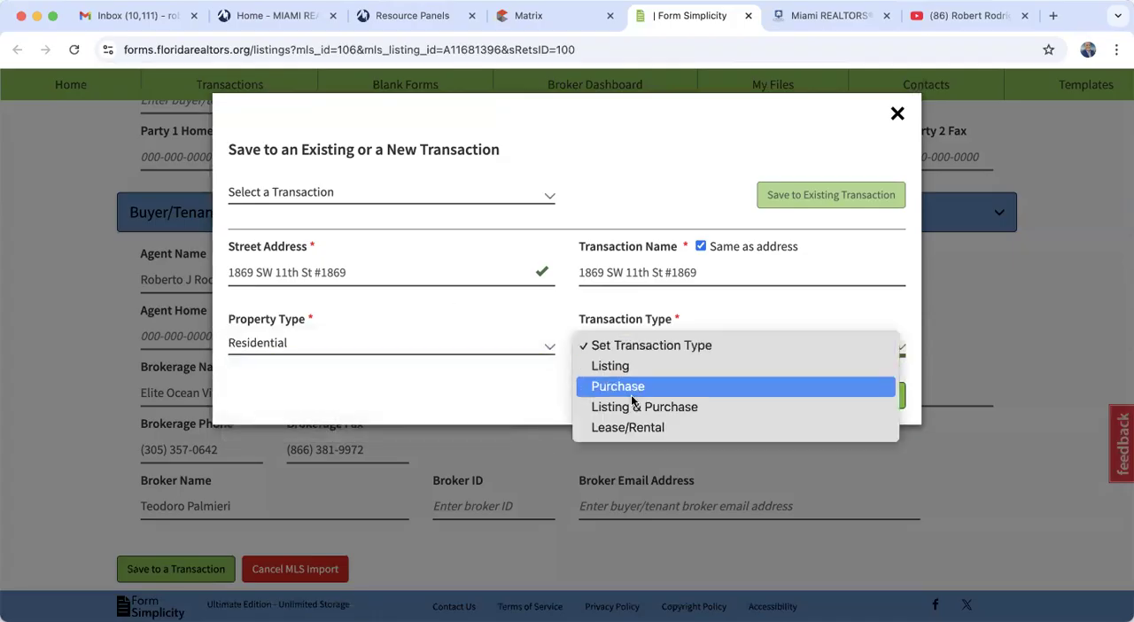
{"action": "left_click", "coordinate": [631, 428]}
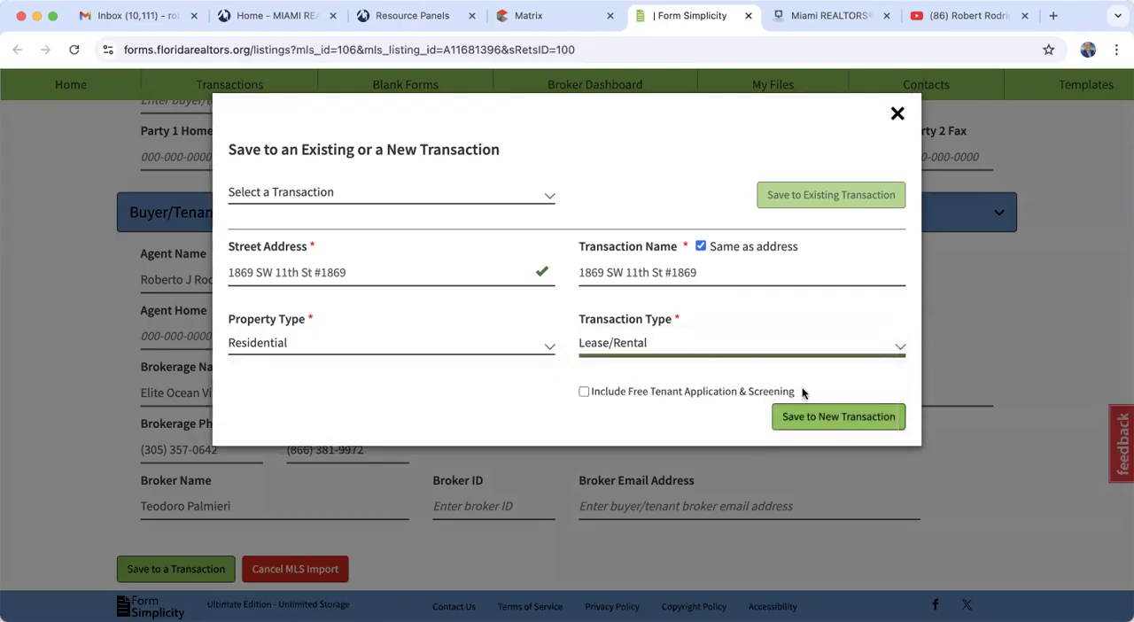
{"action": "left_click", "coordinate": [823, 418]}
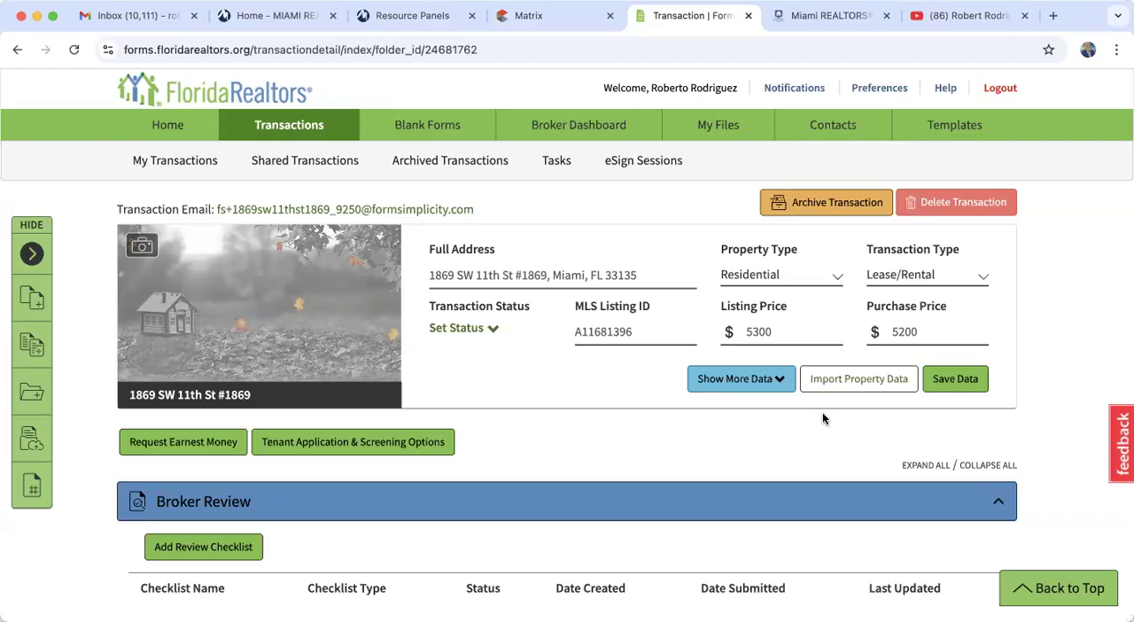
- Review the new transaction's property details, prices and available transaction options
{"action": "scroll", "coordinate": [822, 419], "scroll_direction": "down", "scroll_amount": 5}
{"action": "scroll", "coordinate": [822, 418], "scroll_direction": "up", "scroll_amount": 4}
{"action": "scroll", "coordinate": [822, 418], "scroll_direction": "down", "scroll_amount": 4}
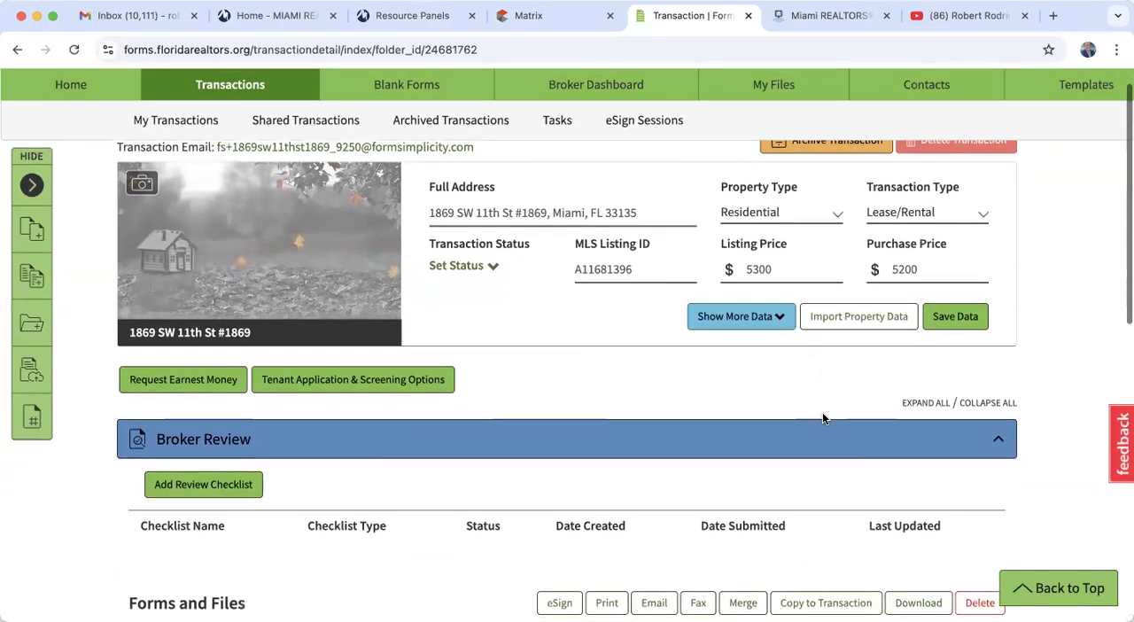
{"action": "scroll", "coordinate": [822, 418], "scroll_direction": "up", "scroll_amount": 5}
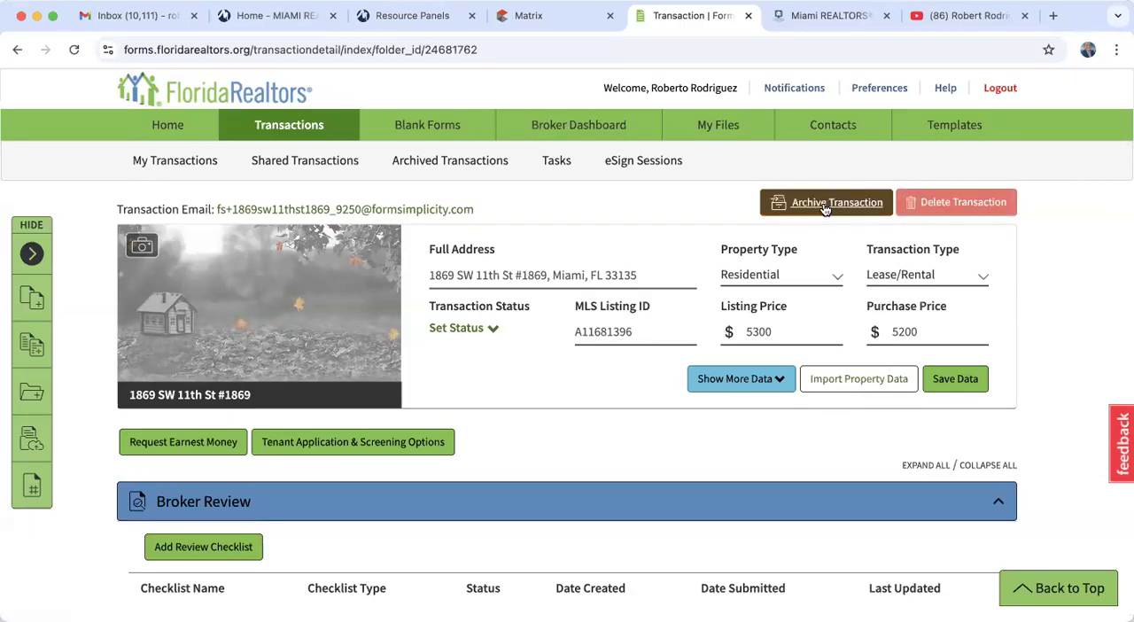
- Add only Contract to Lease and Compensation Agreement -Owner-Listing Broker to Tenants Broker_CAOT-1 from the brokerage-wide LEASE package to the transaction
{"action": "scroll", "coordinate": [661, 460], "scroll_direction": "down", "scroll_amount": 5}
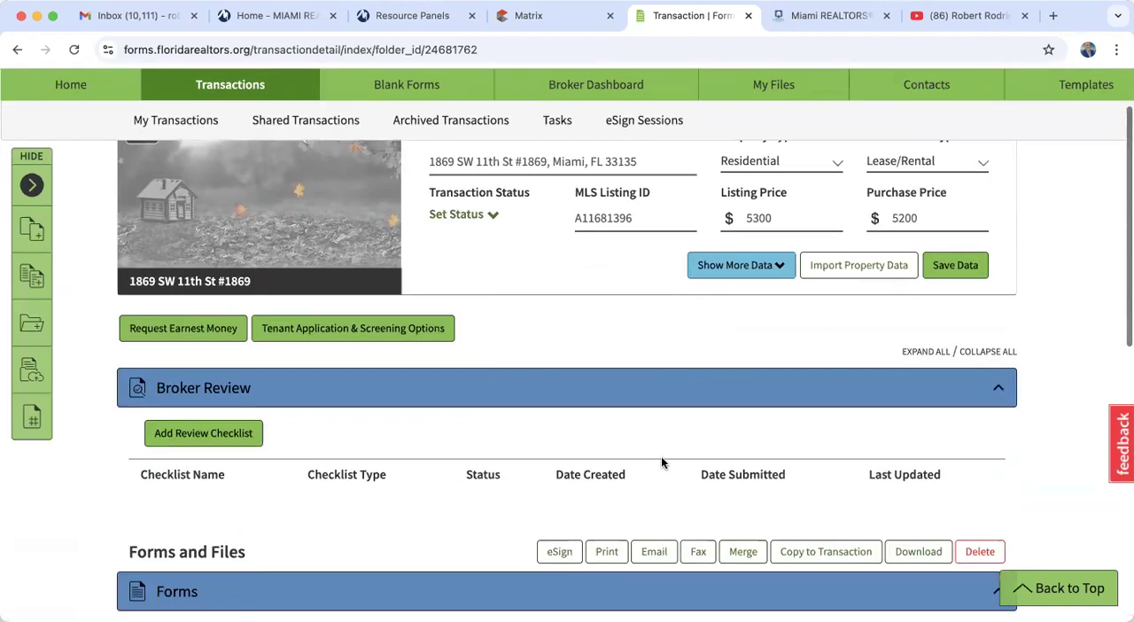
{"action": "scroll", "coordinate": [663, 463], "scroll_direction": "down", "scroll_amount": 4}
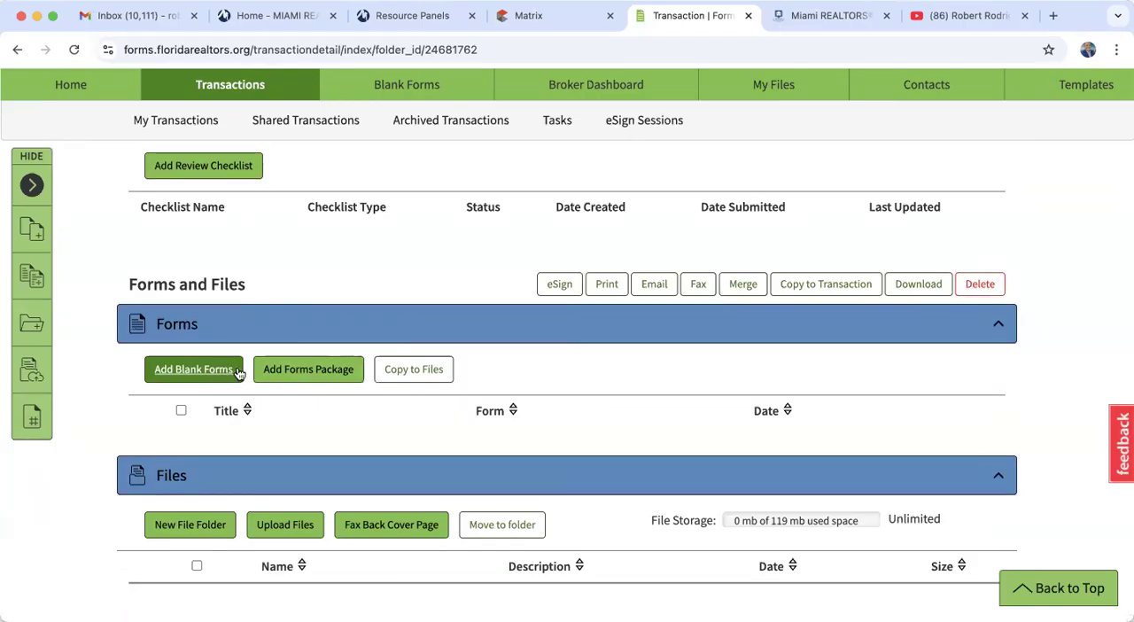
{"action": "left_click", "coordinate": [299, 371]}
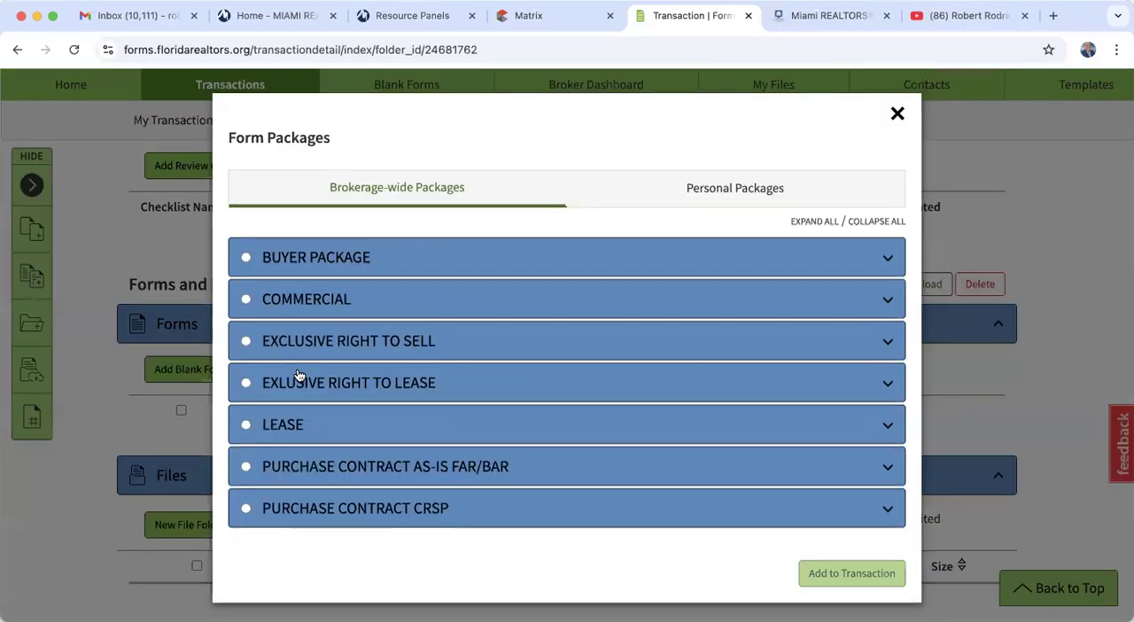
{"action": "left_click", "coordinate": [248, 426]}
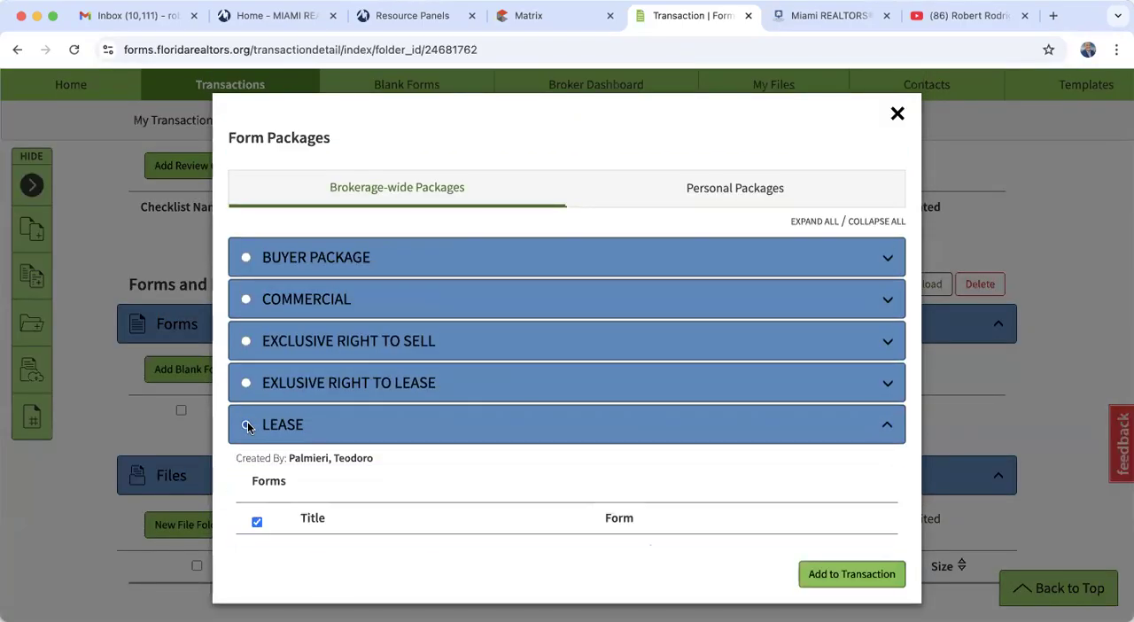
{"action": "scroll", "coordinate": [248, 426], "scroll_direction": "down", "scroll_amount": 5}
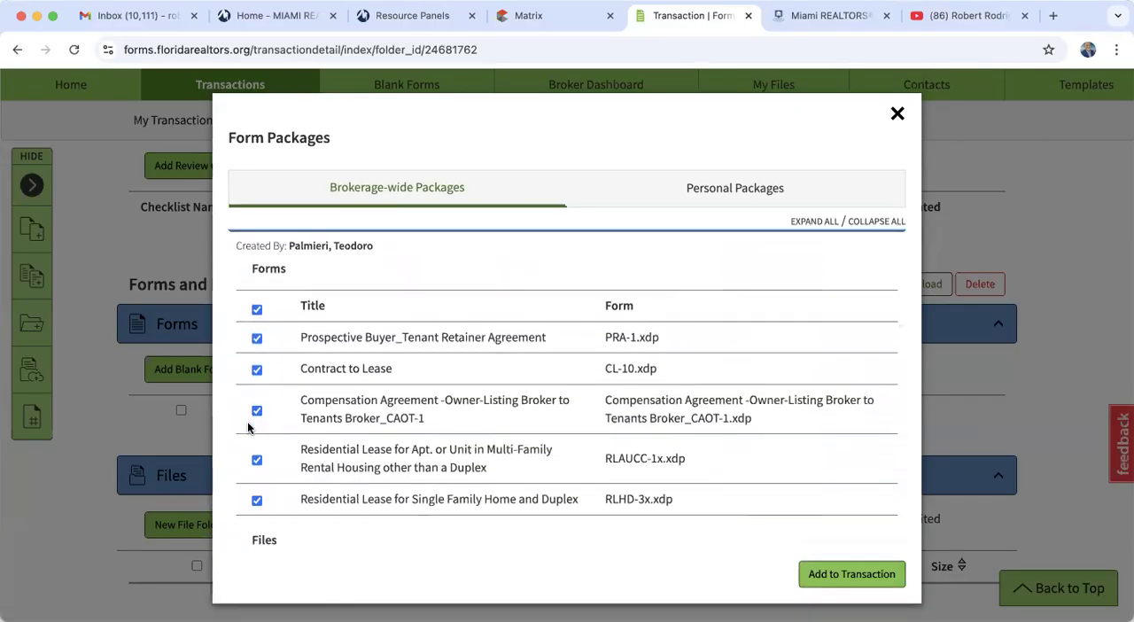
{"action": "left_click", "coordinate": [257, 310]}
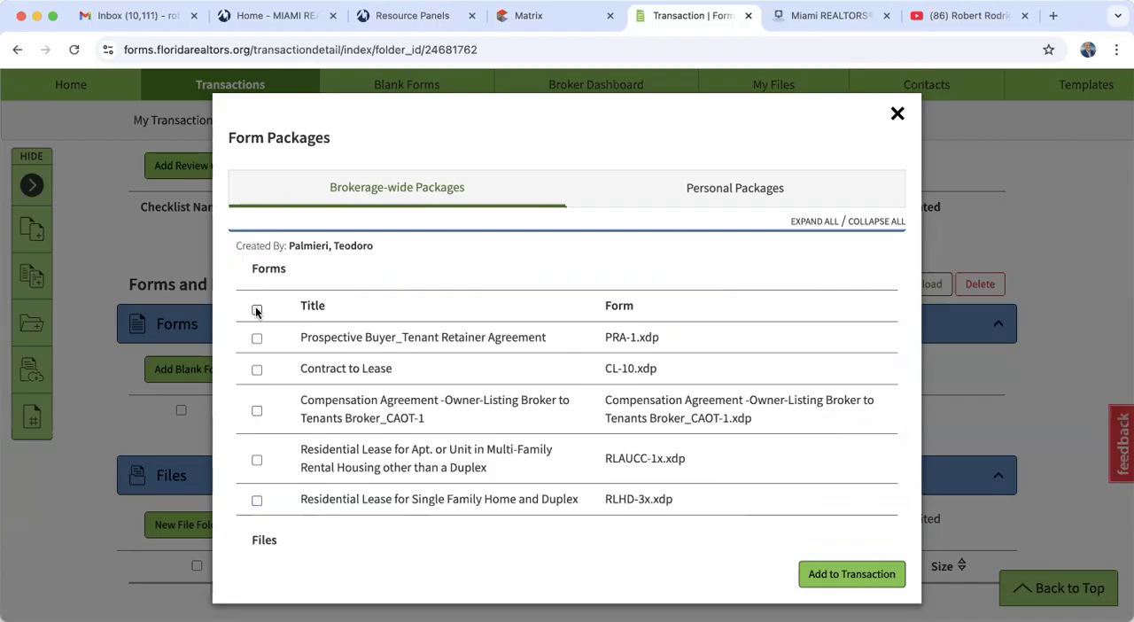
{"action": "left_click", "coordinate": [257, 371]}
{"action": "left_click", "coordinate": [257, 412]}
{"action": "left_click", "coordinate": [833, 576]}
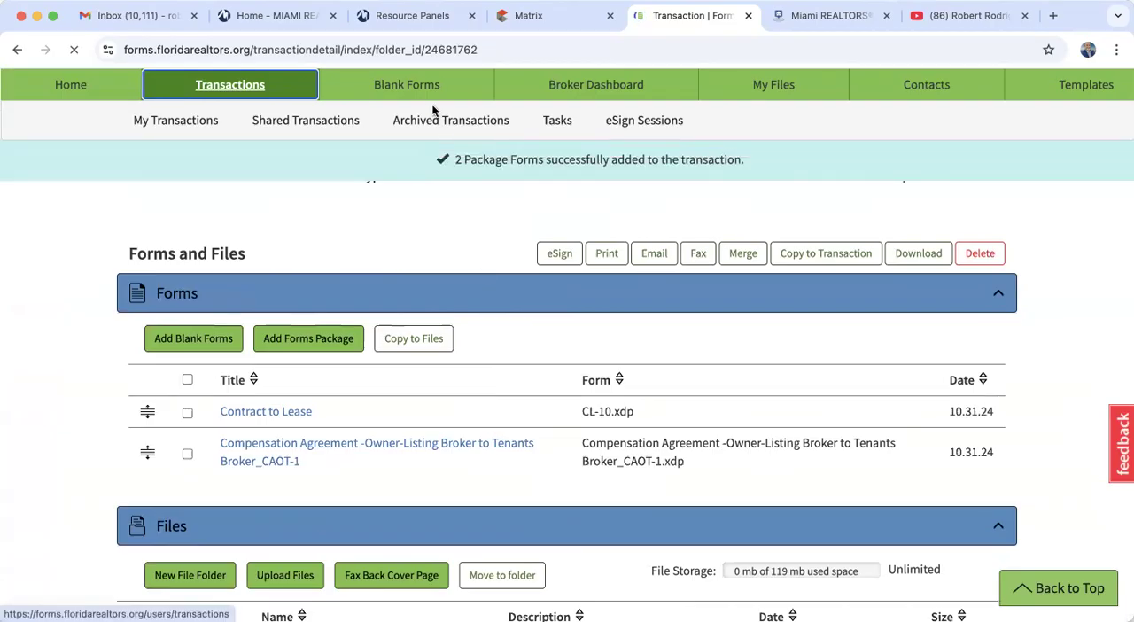
- Open the transaction's Contract to Lease form and append the second tenant's name to the Prospective Tenant line under Parties
{"action": "scroll", "coordinate": [405, 413], "scroll_direction": "down", "scroll_amount": 2}
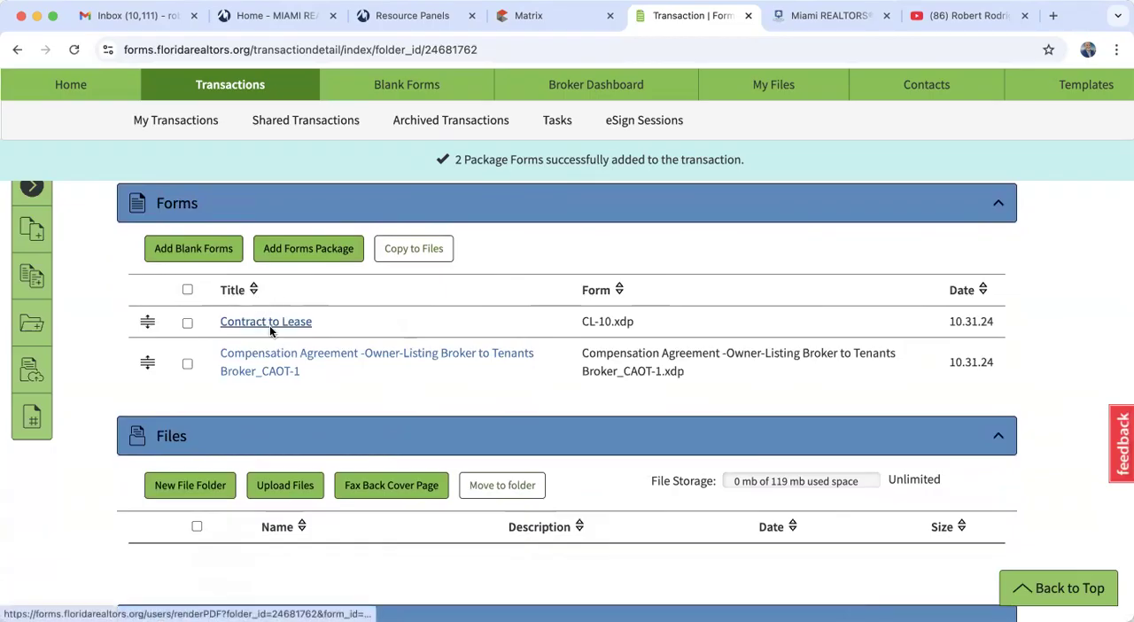
{"action": "left_click", "coordinate": [270, 326]}
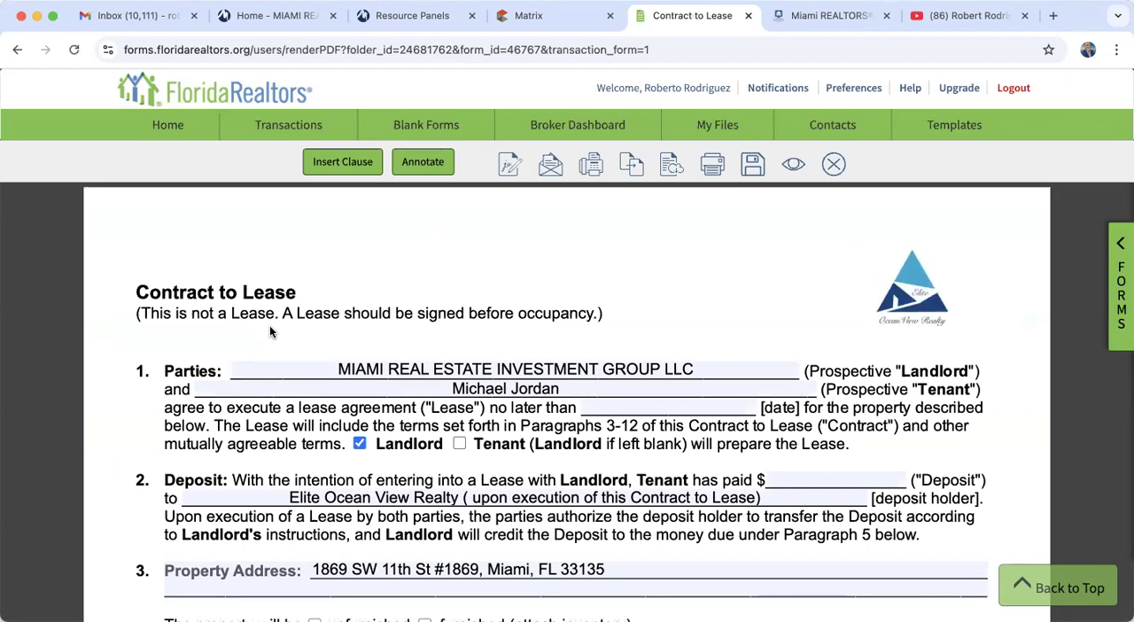
{"action": "scroll", "coordinate": [271, 332], "scroll_direction": "down", "scroll_amount": 3}
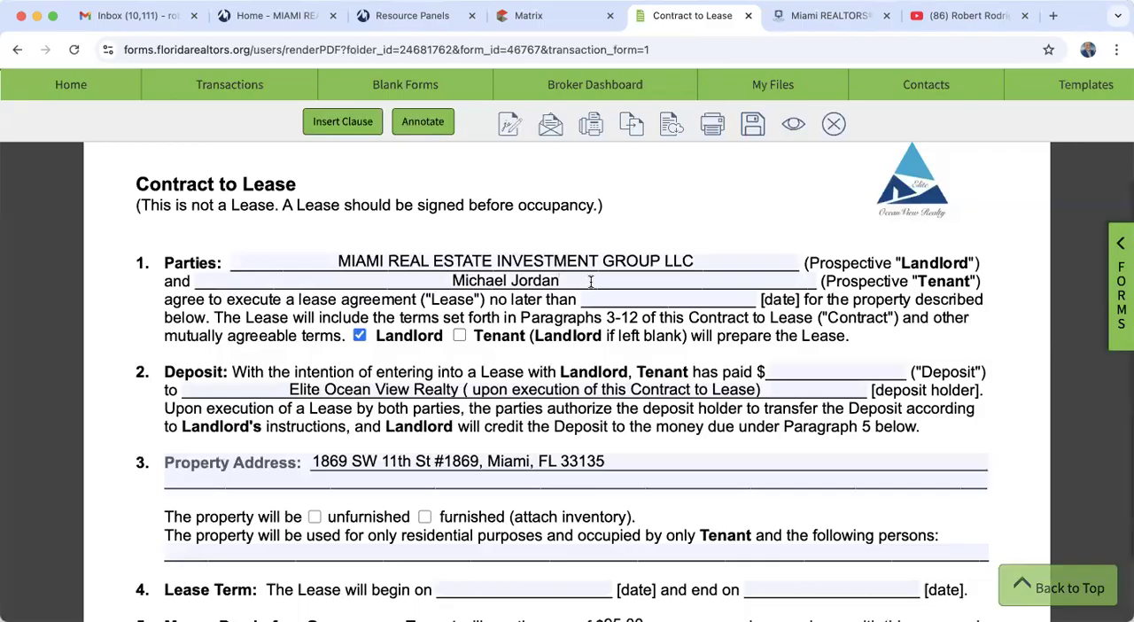
{"action": "type", "text": ", Wife "}
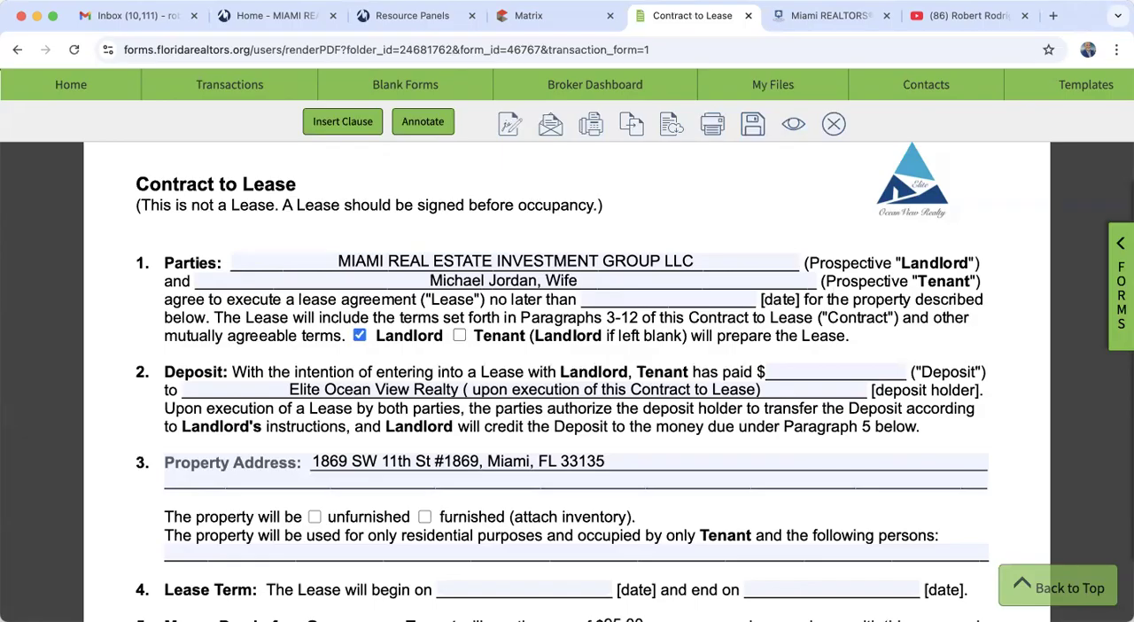
{"action": "type", "text": "Jordan"}
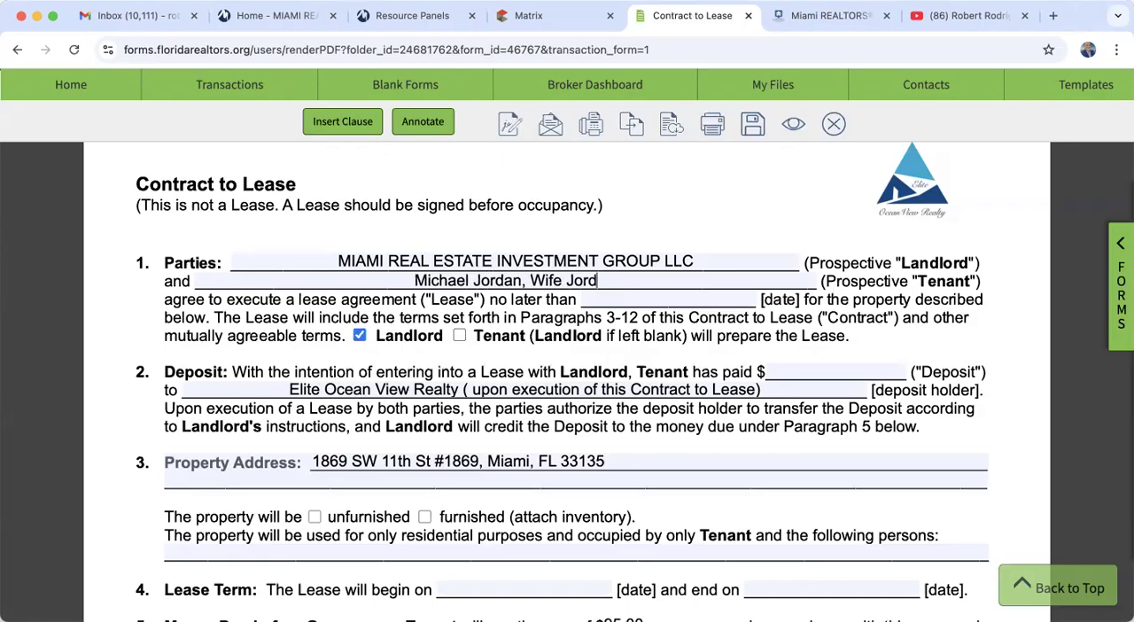
{"action": "type", "text": ","}
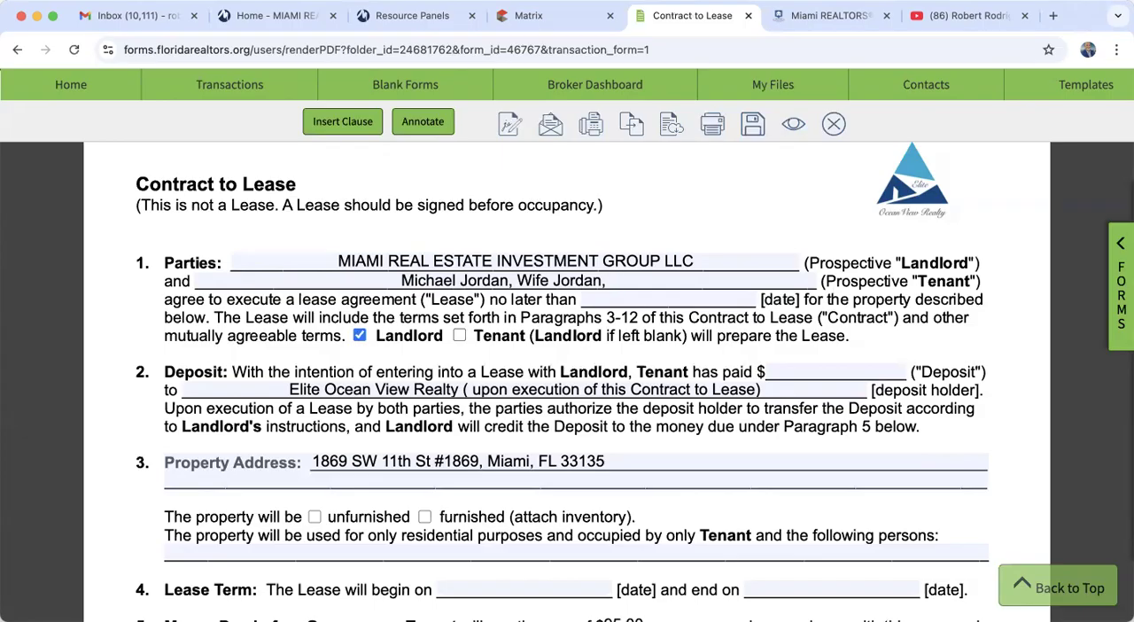
- Remove the second tenant's name from the Prospective Tenant line under Parties, keeping only the first tenant
{"action": "key", "text": "BackSpace"}
{"action": "key", "text": "BackSpace"}
{"action": "key", "text": "BackSpace"}
{"action": "key", "text": "BackSpace"}
{"action": "key", "text": "BackSpace"}
{"action": "key", "text": "BackSpace"}
{"action": "key", "text": "BackSpace"}
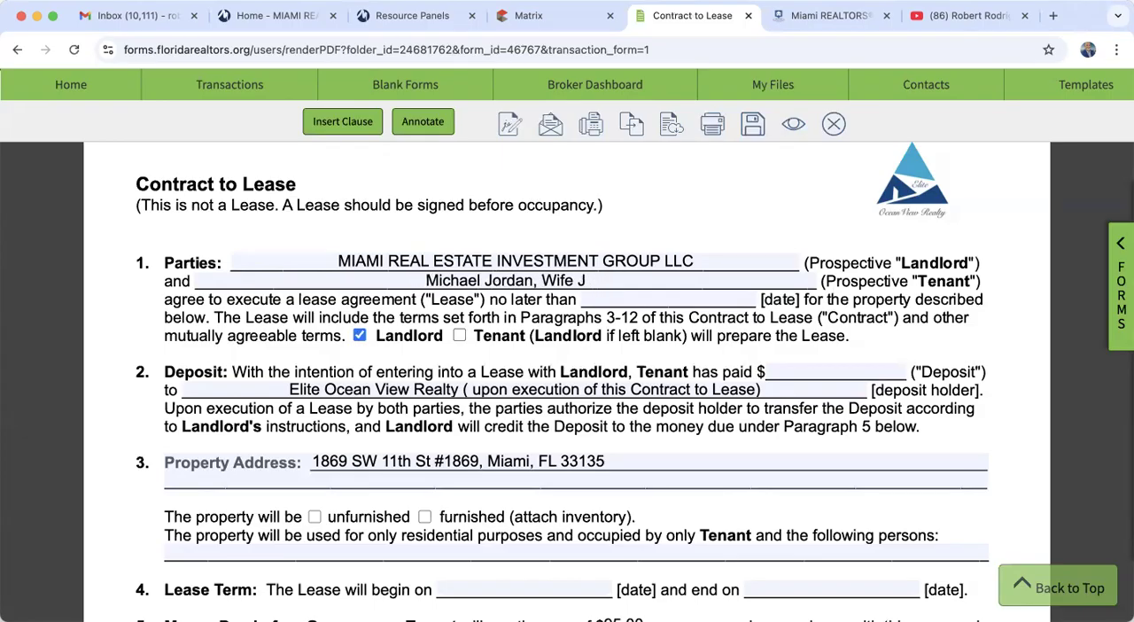
{"action": "key", "text": "BackSpace"}
{"action": "key", "text": "BackSpace"}
{"action": "key", "text": "BackSpace"}
{"action": "key", "text": "BackSpace"}
{"action": "key", "text": "BackSpace"}
{"action": "key", "text": "BackSpace"}
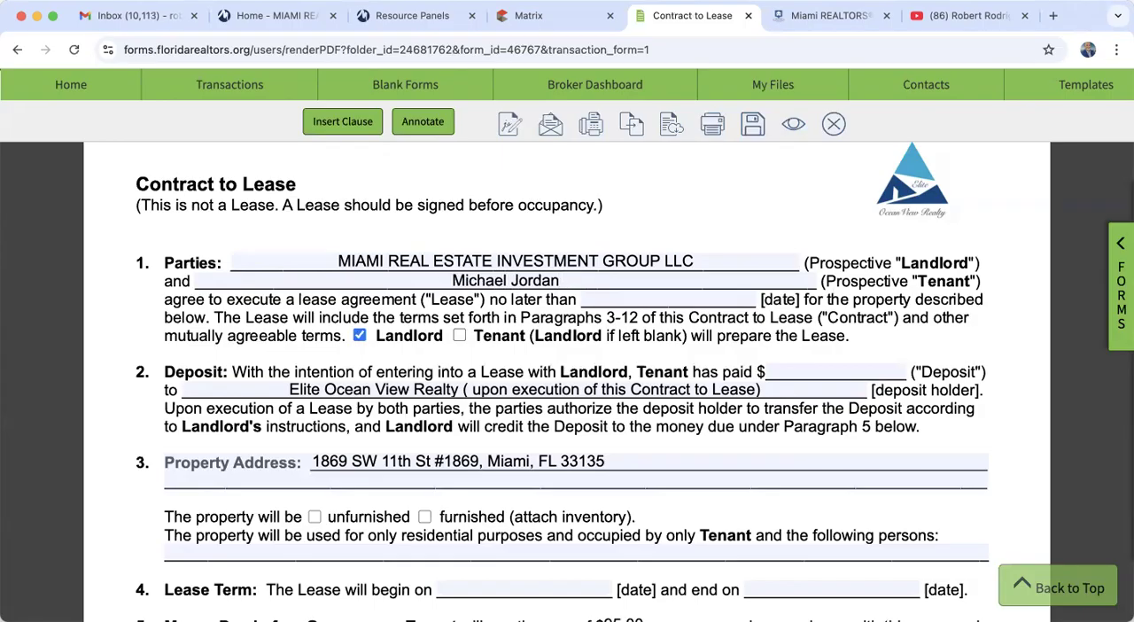
- Enter 5,200.00 as the amount the tenant has paid in the Deposit paragraph
{"action": "scroll", "coordinate": [633, 382], "scroll_direction": "down", "scroll_amount": 3}
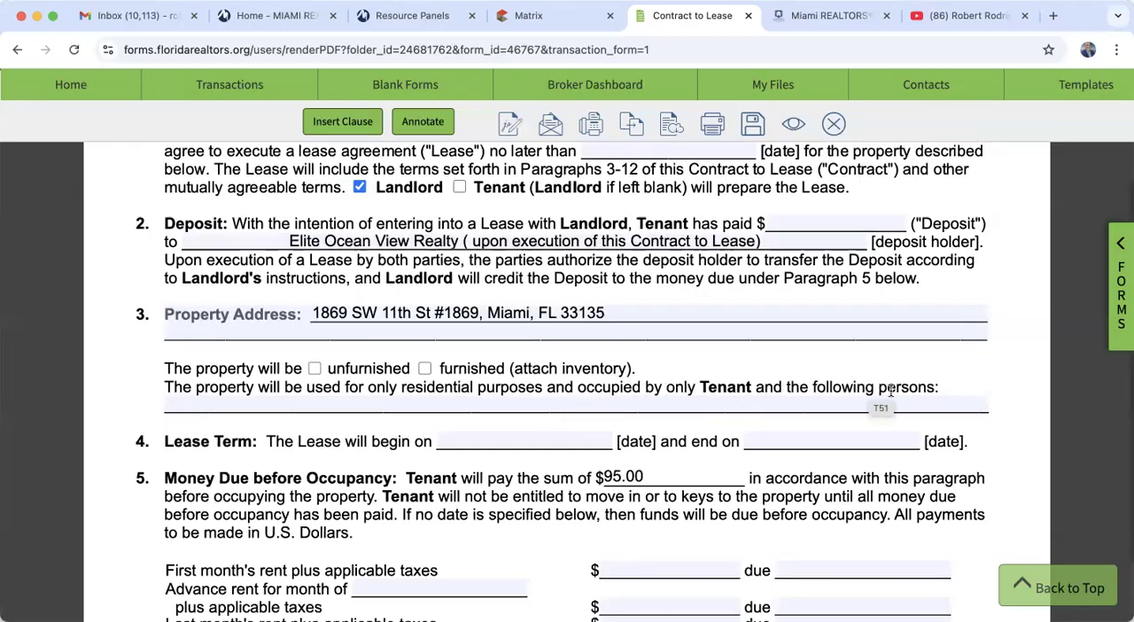
{"action": "scroll", "coordinate": [751, 313], "scroll_direction": "up", "scroll_amount": 3}
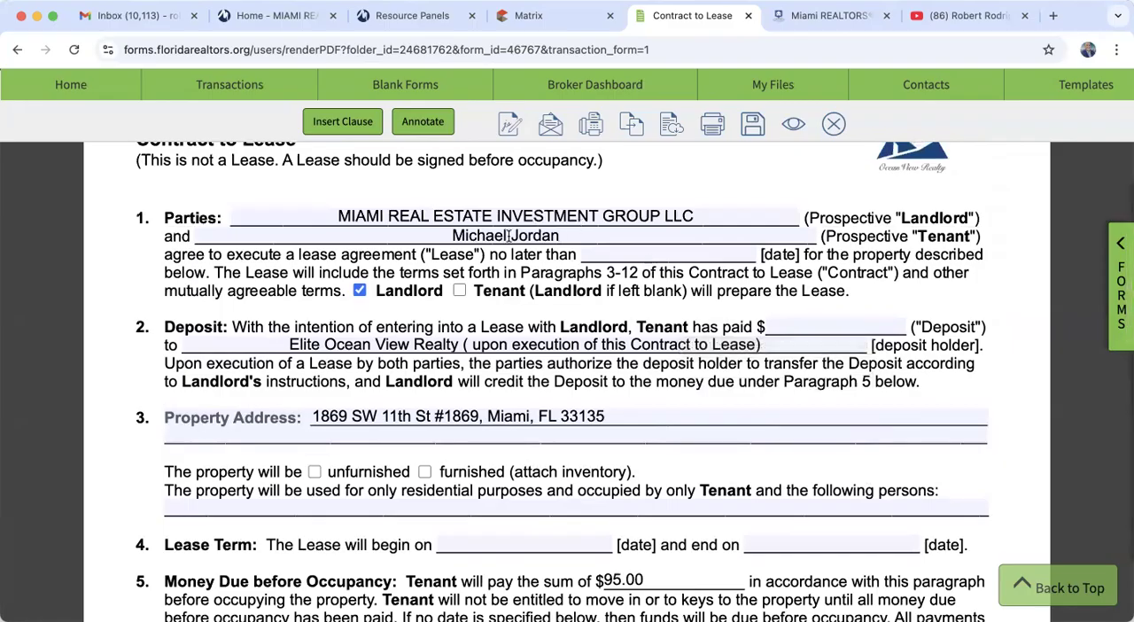
{"action": "scroll", "coordinate": [543, 487], "scroll_direction": "down", "scroll_amount": 2}
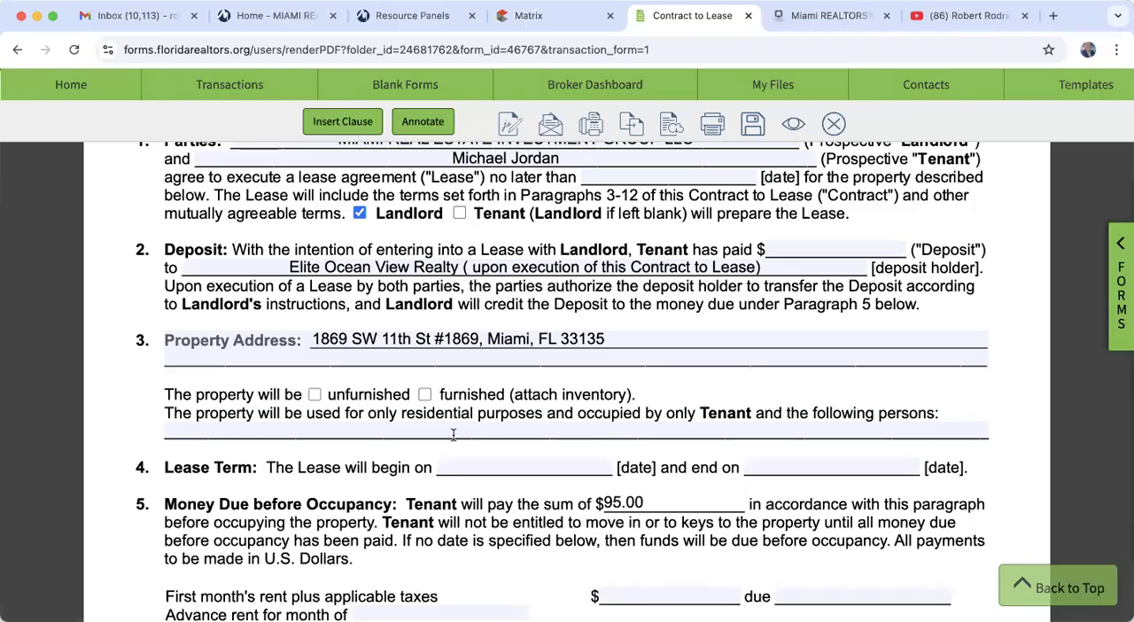
{"action": "scroll", "coordinate": [590, 426], "scroll_direction": "up", "scroll_amount": 3}
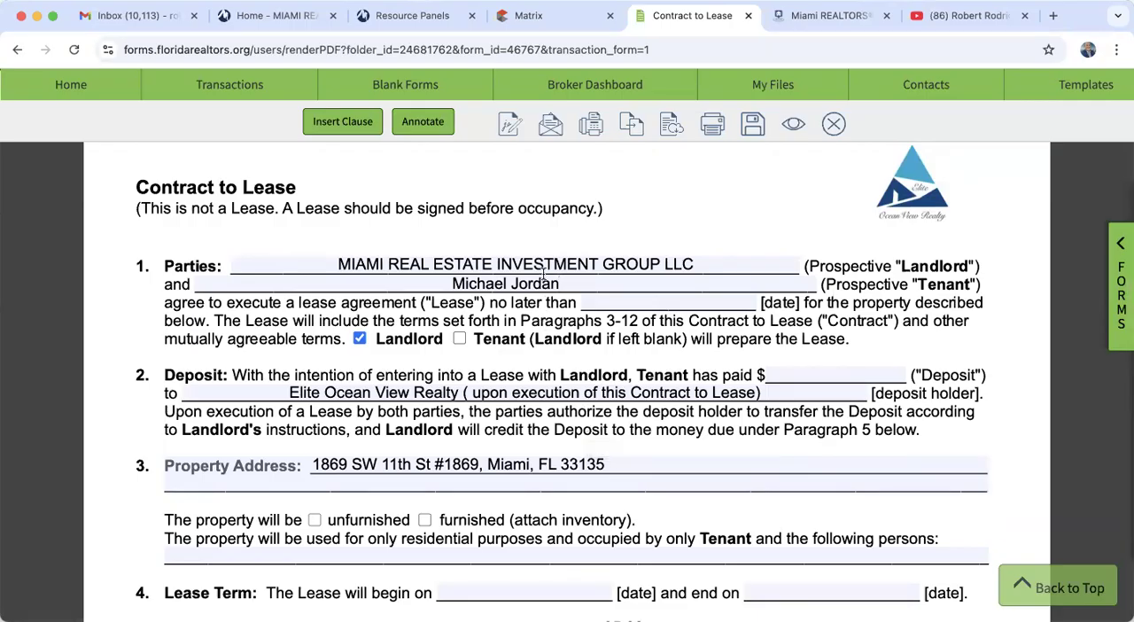
{"action": "left_click", "coordinate": [811, 374]}
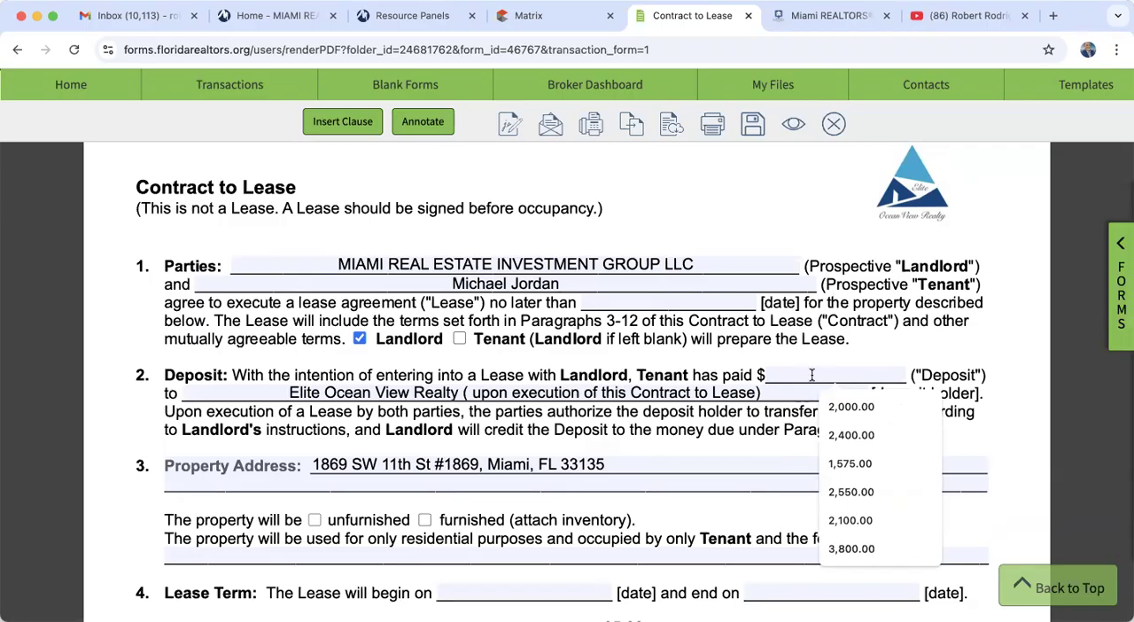
{"action": "type", "text": "5200"}
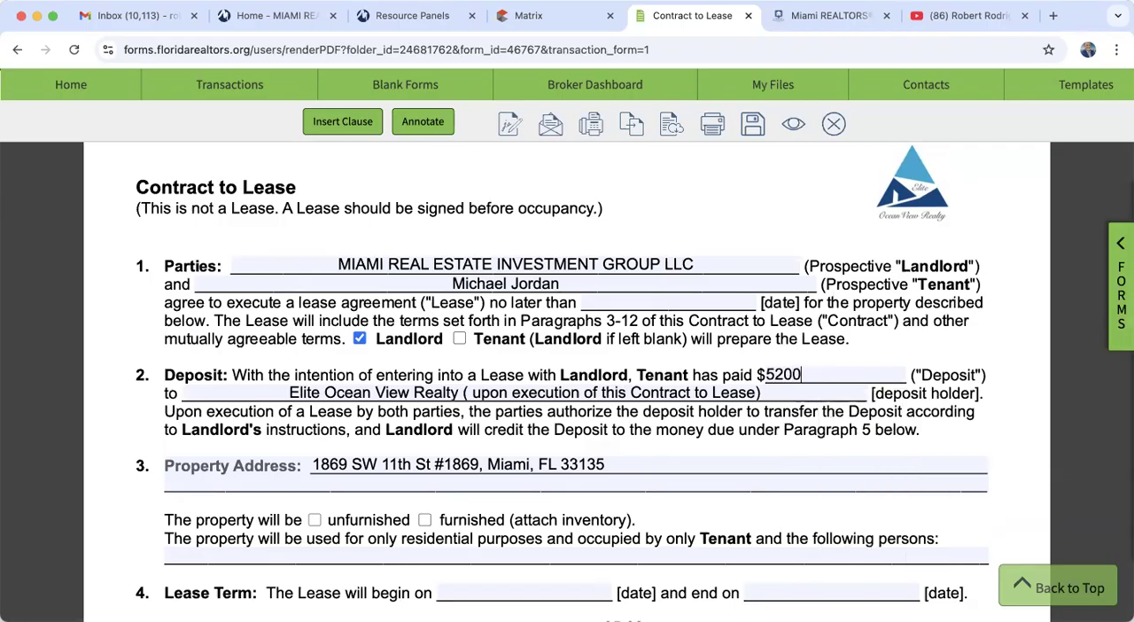
{"action": "left_click", "coordinate": [958, 347]}
- Mark the property as unfurnished in the Property Address paragraph
{"action": "scroll", "coordinate": [792, 505], "scroll_direction": "down", "scroll_amount": 2}
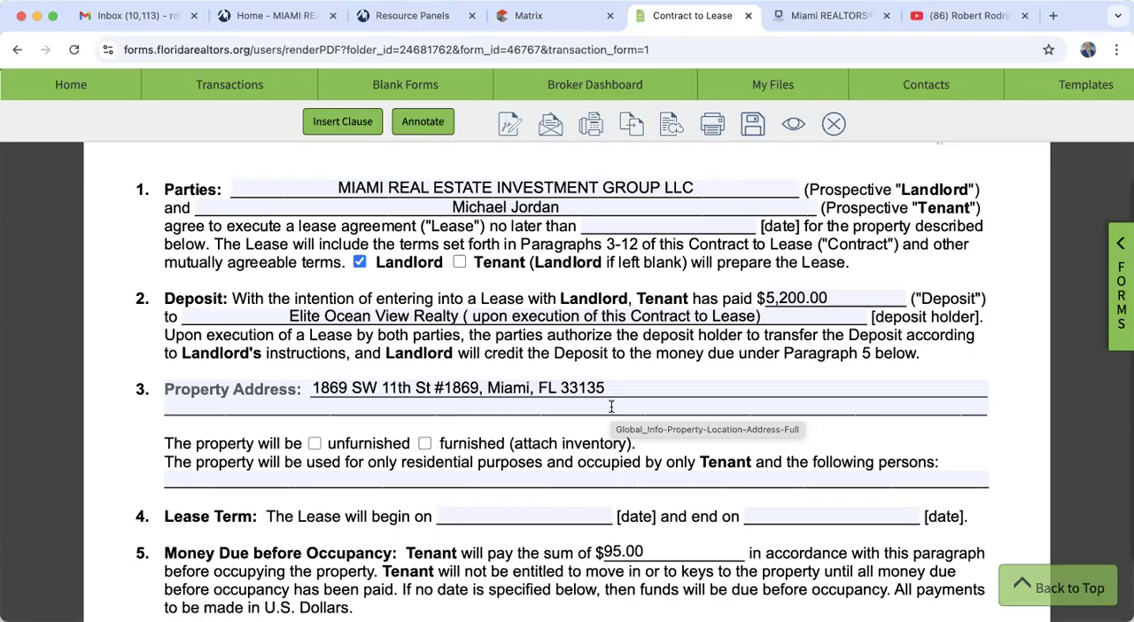
{"action": "scroll", "coordinate": [611, 346], "scroll_direction": "down", "scroll_amount": 2}
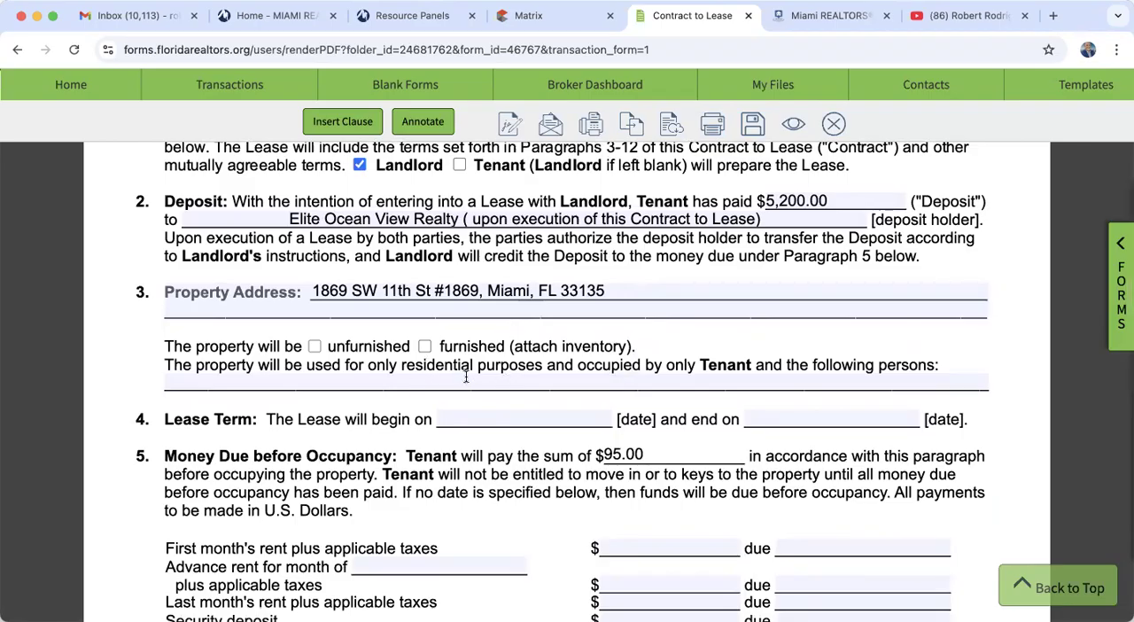
{"action": "left_click", "coordinate": [314, 347]}
- Set the date by which the parties must execute the lease agreement to November 4, 2024
{"action": "scroll", "coordinate": [314, 347], "scroll_direction": "down", "scroll_amount": 3}
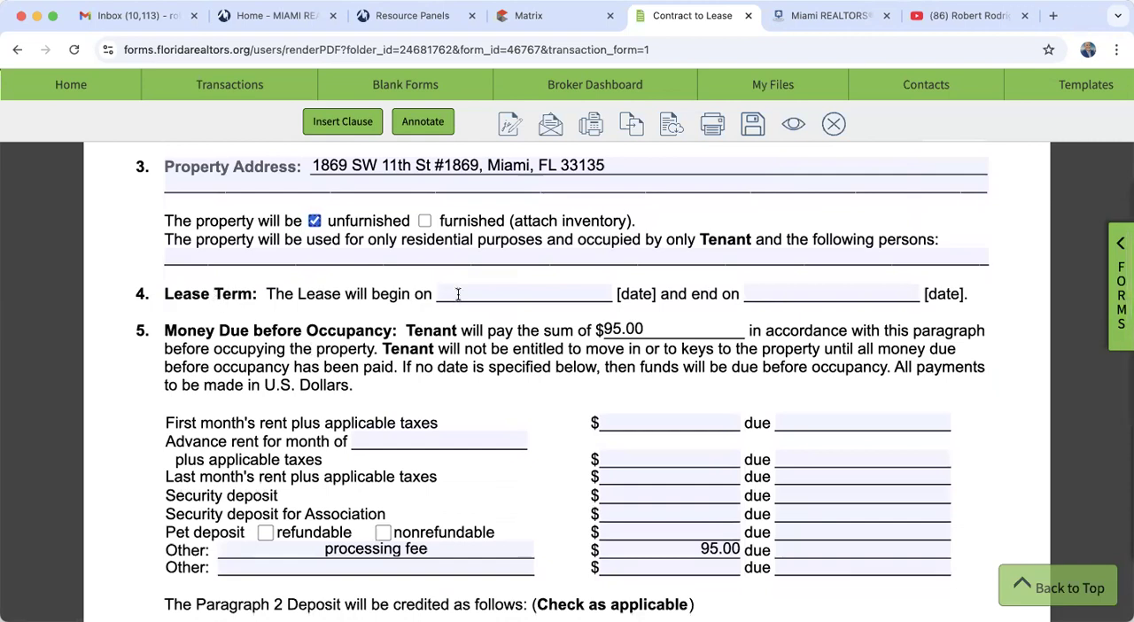
{"action": "scroll", "coordinate": [458, 295], "scroll_direction": "up", "scroll_amount": 5}
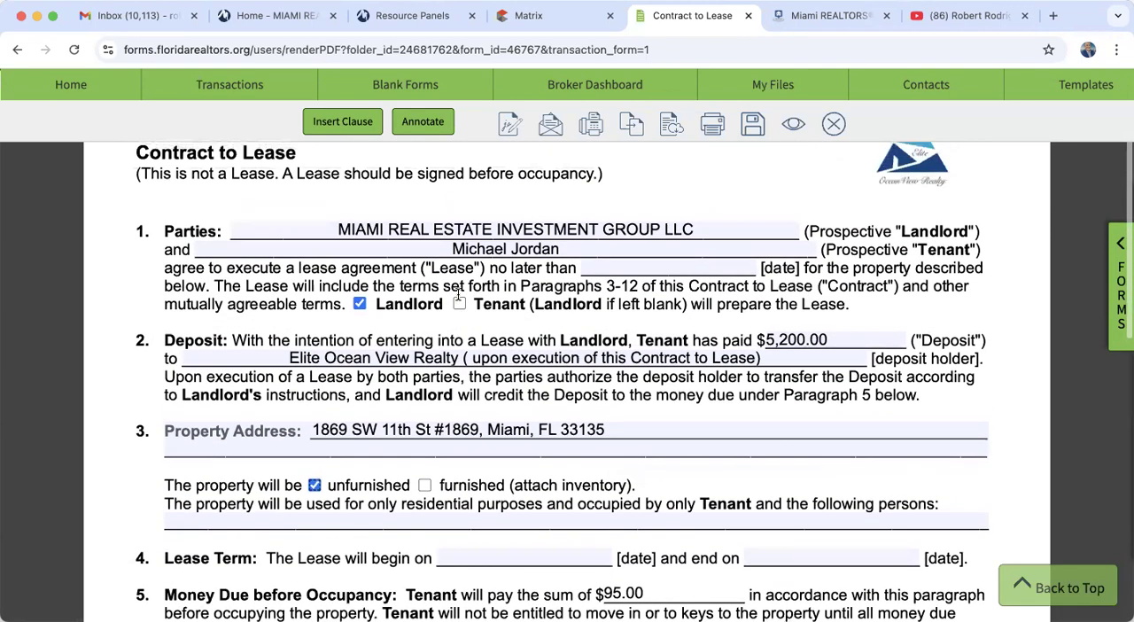
{"action": "left_click", "coordinate": [620, 266]}
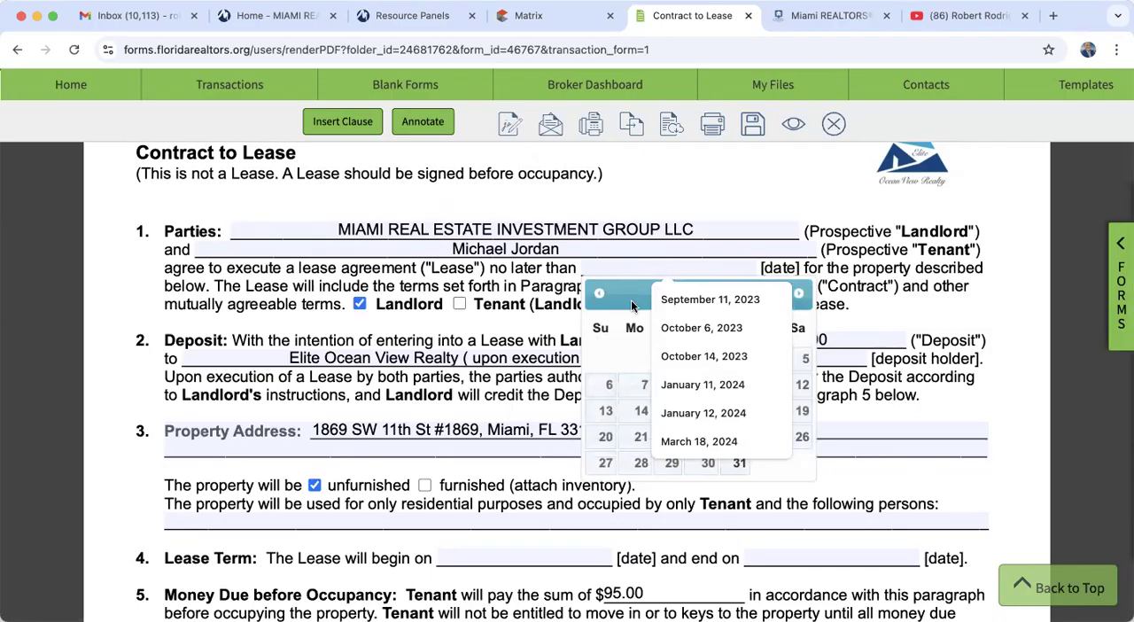
{"action": "left_click", "coordinate": [632, 307]}
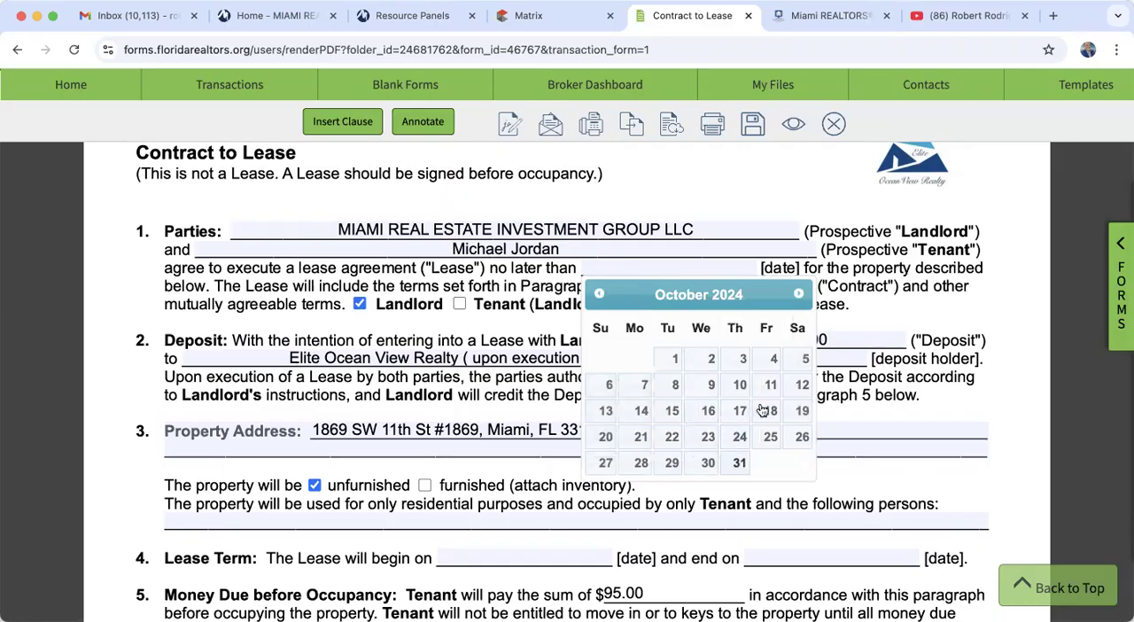
{"action": "left_click", "coordinate": [800, 296]}
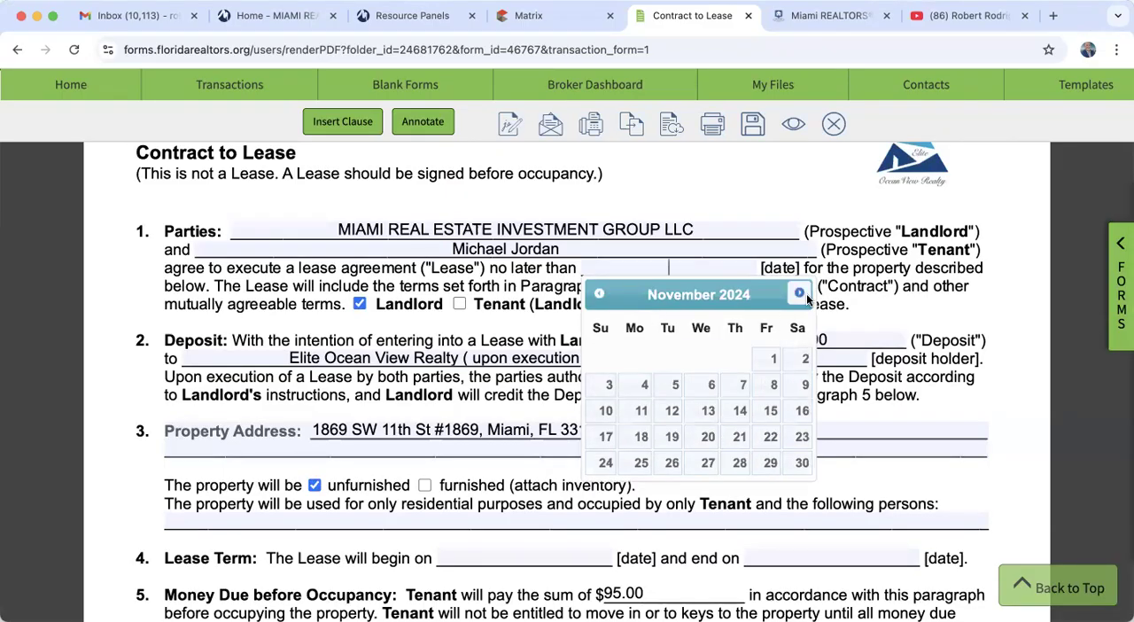
{"action": "left_click", "coordinate": [643, 387]}
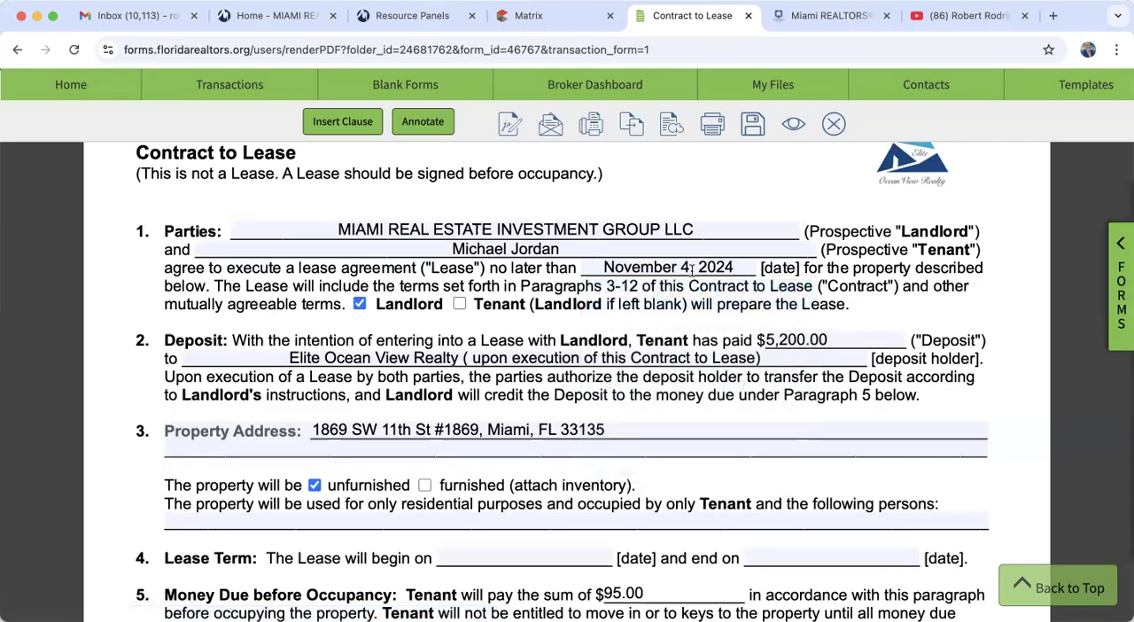
- Look over the rental tools on the Resource Panels page and return to the Contract to Lease form
{"action": "scroll", "coordinate": [722, 284], "scroll_direction": "down", "scroll_amount": 2}
{"action": "scroll", "coordinate": [722, 283], "scroll_direction": "down", "scroll_amount": 3}
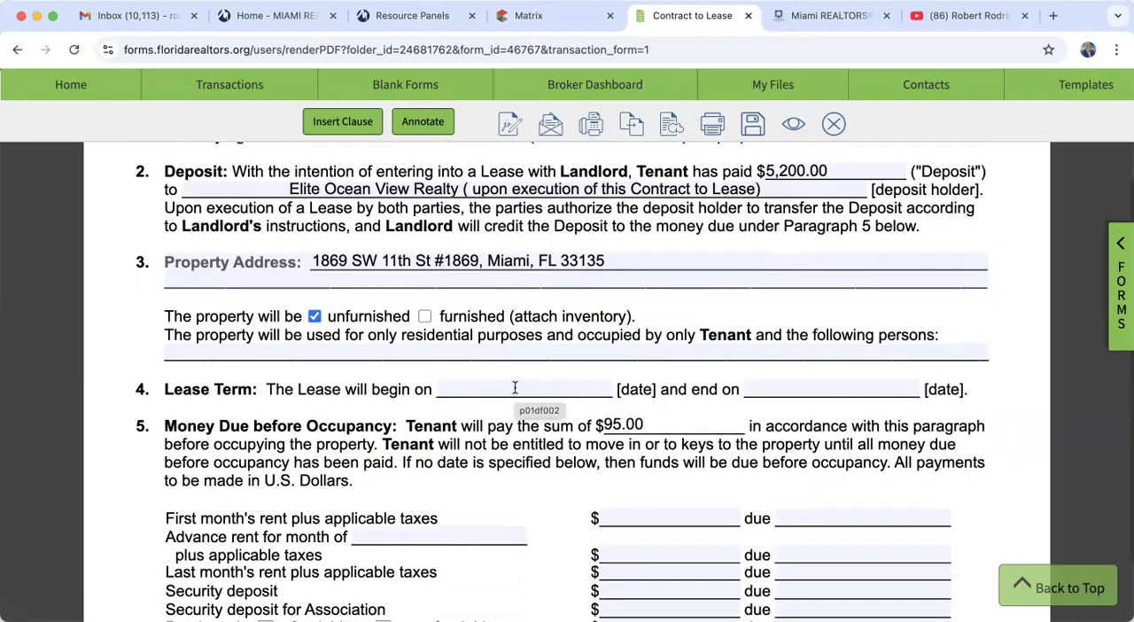
{"action": "scroll", "coordinate": [515, 387], "scroll_direction": "up", "scroll_amount": 4}
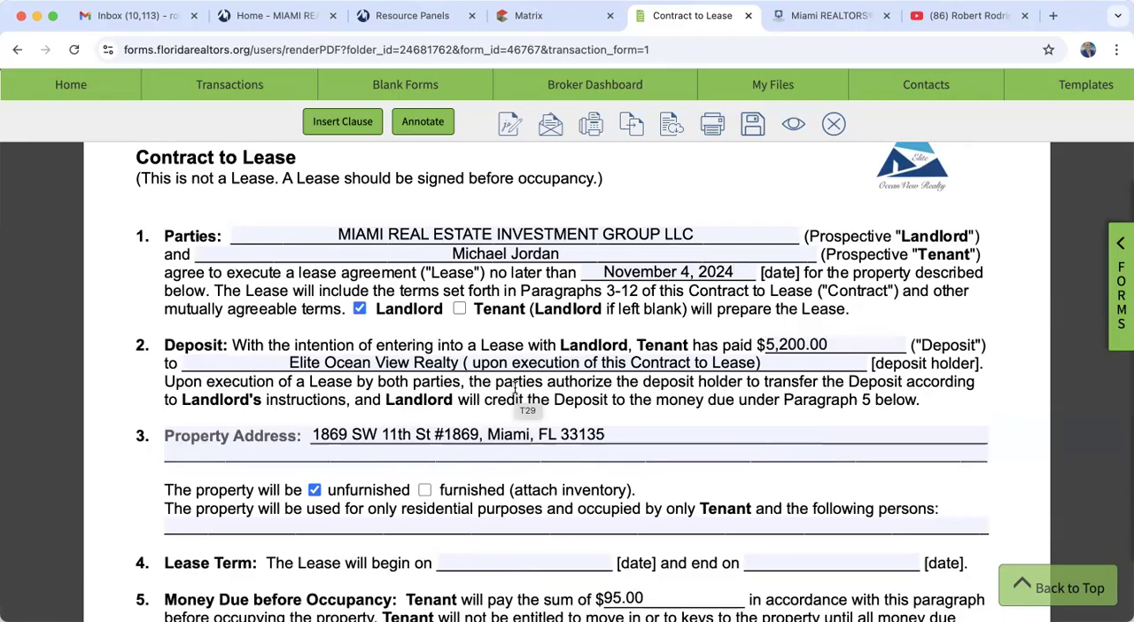
{"action": "left_click", "coordinate": [419, 13]}
{"action": "scroll", "coordinate": [478, 407], "scroll_direction": "down", "scroll_amount": 5}
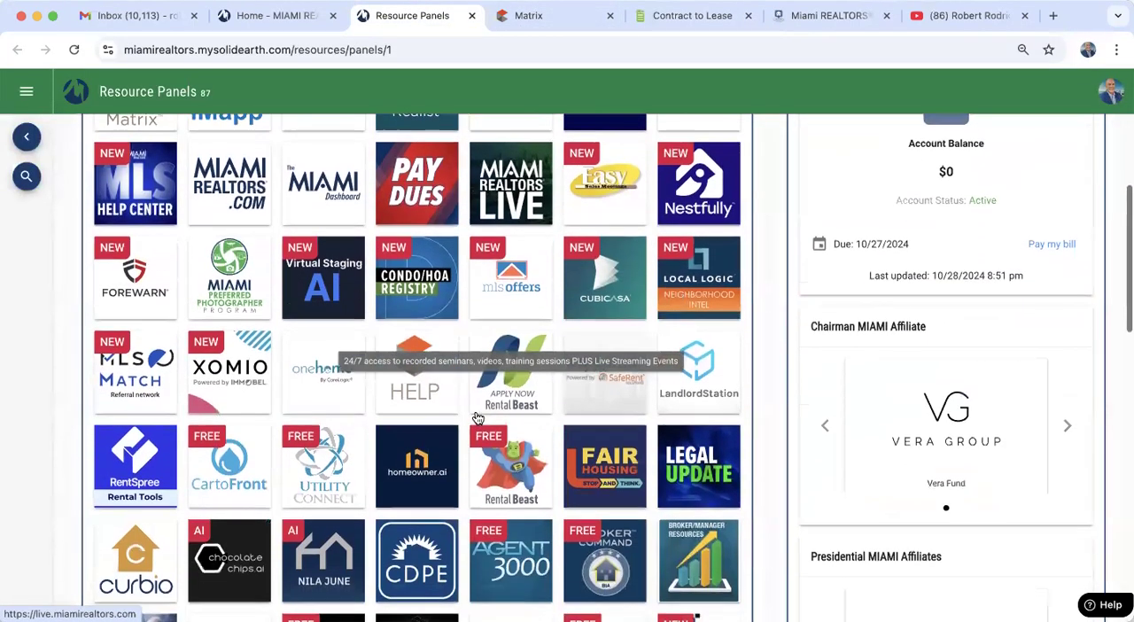
{"action": "scroll", "coordinate": [478, 418], "scroll_direction": "down", "scroll_amount": 2}
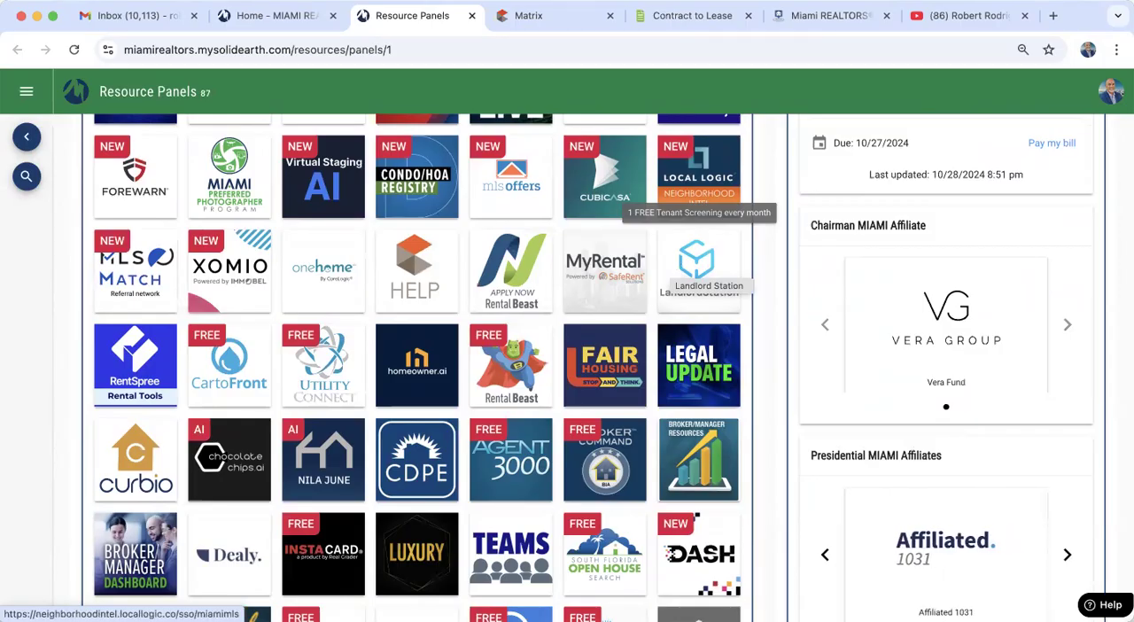
{"action": "left_click", "coordinate": [682, 17]}
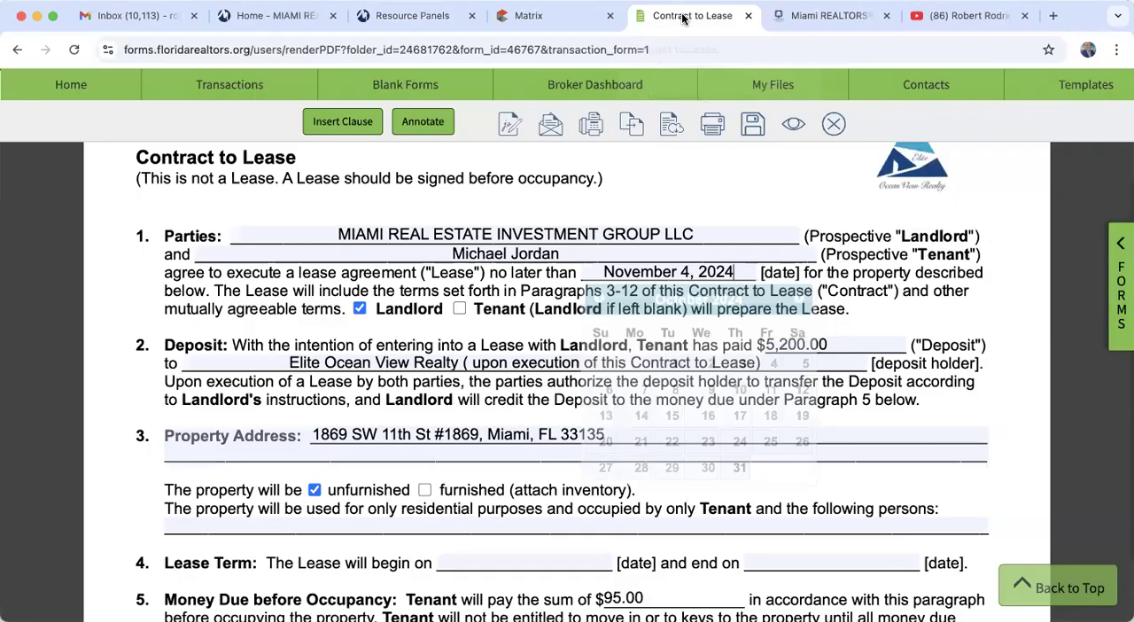
{"action": "left_click", "coordinate": [892, 312]}
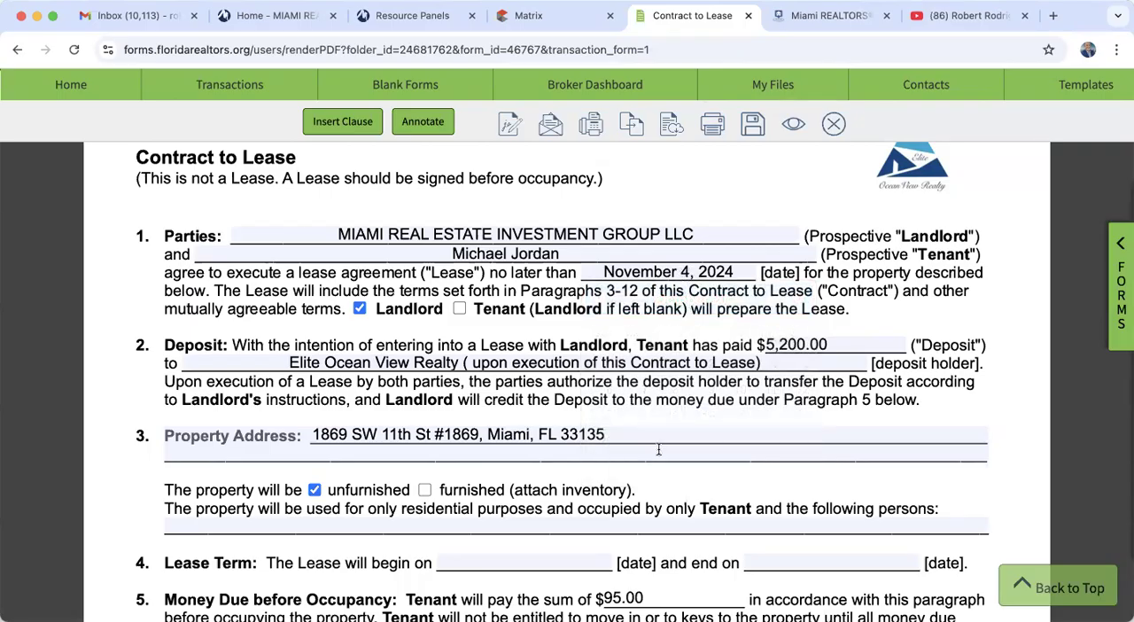
- Set the beginning date in the Lease Term paragraph to November 15, 2024
{"action": "scroll", "coordinate": [663, 367], "scroll_direction": "down", "scroll_amount": 3}
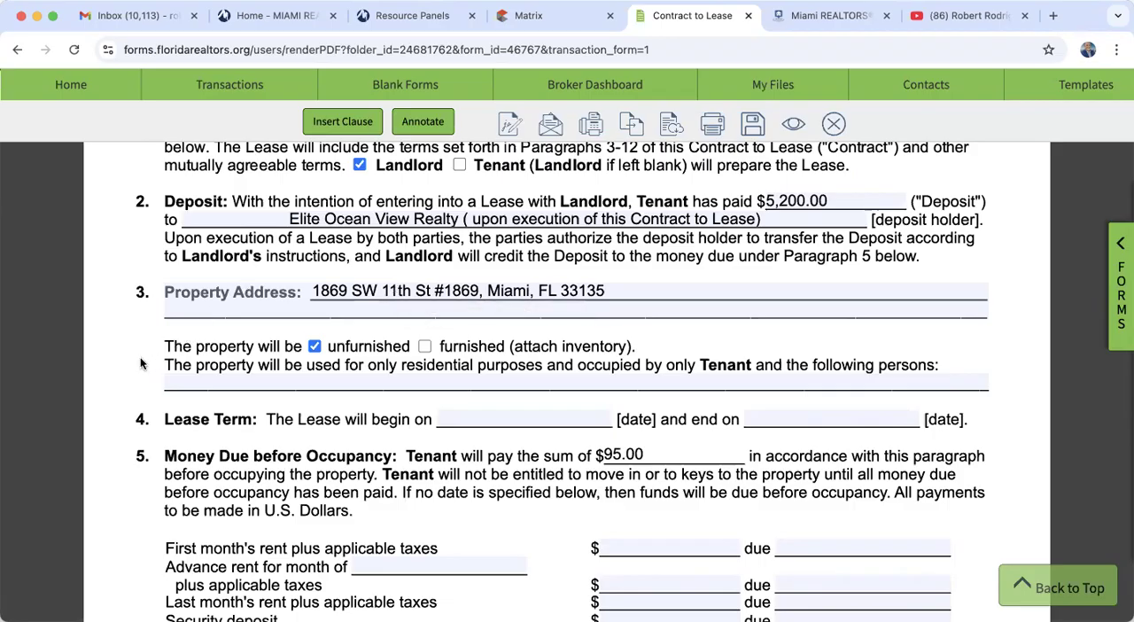
{"action": "scroll", "coordinate": [140, 363], "scroll_direction": "down", "scroll_amount": 3}
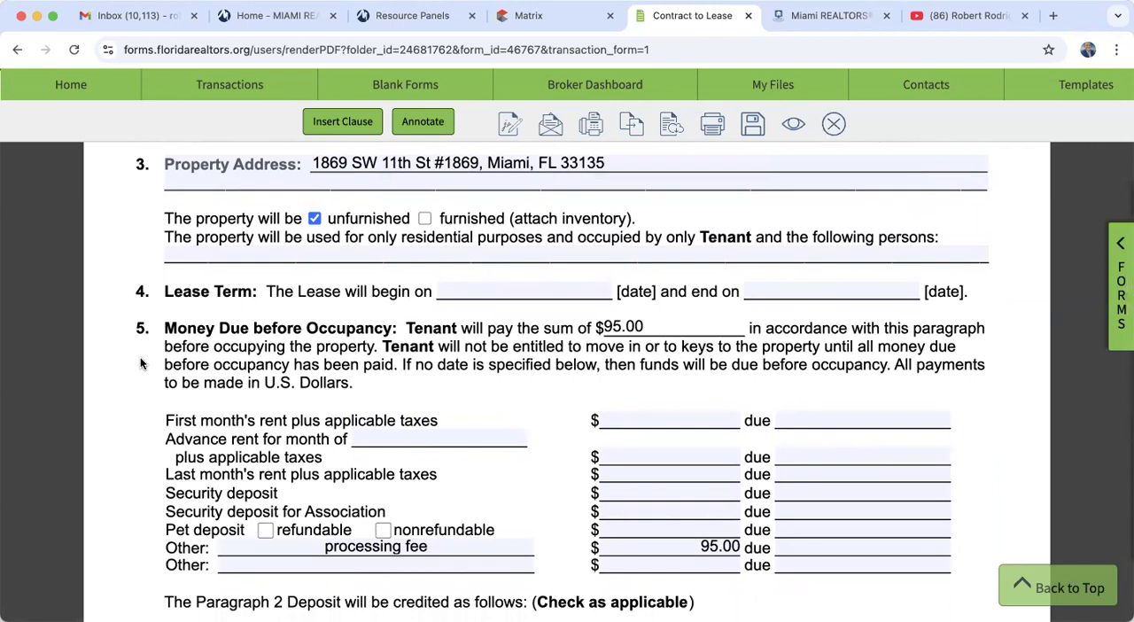
{"action": "left_click", "coordinate": [497, 290]}
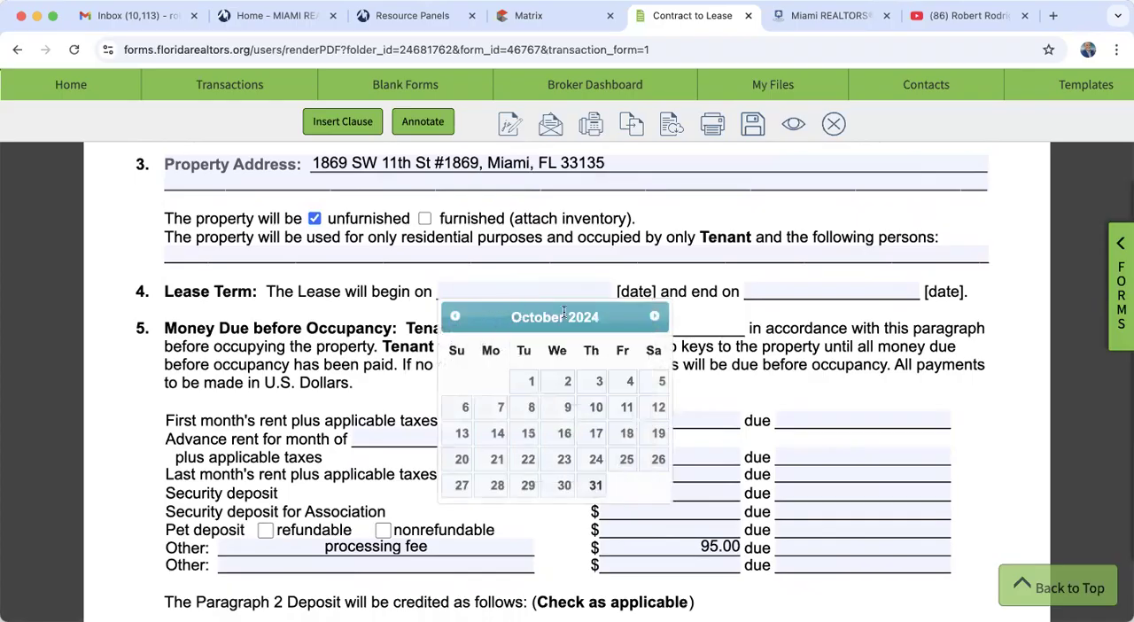
{"action": "left_click", "coordinate": [653, 317]}
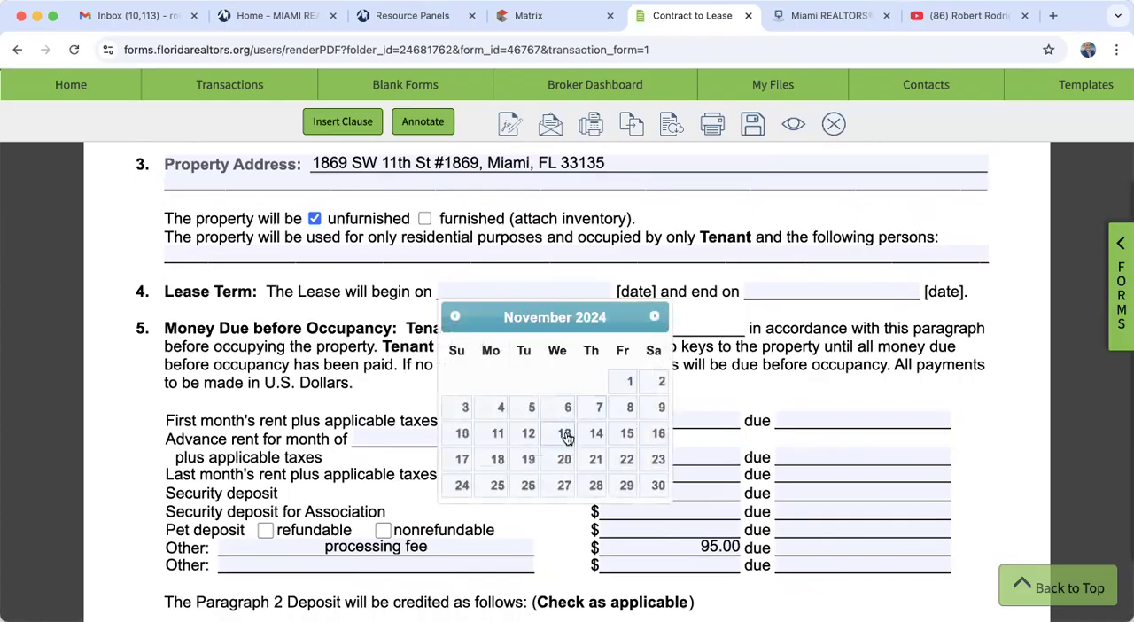
{"action": "left_click", "coordinate": [624, 434]}
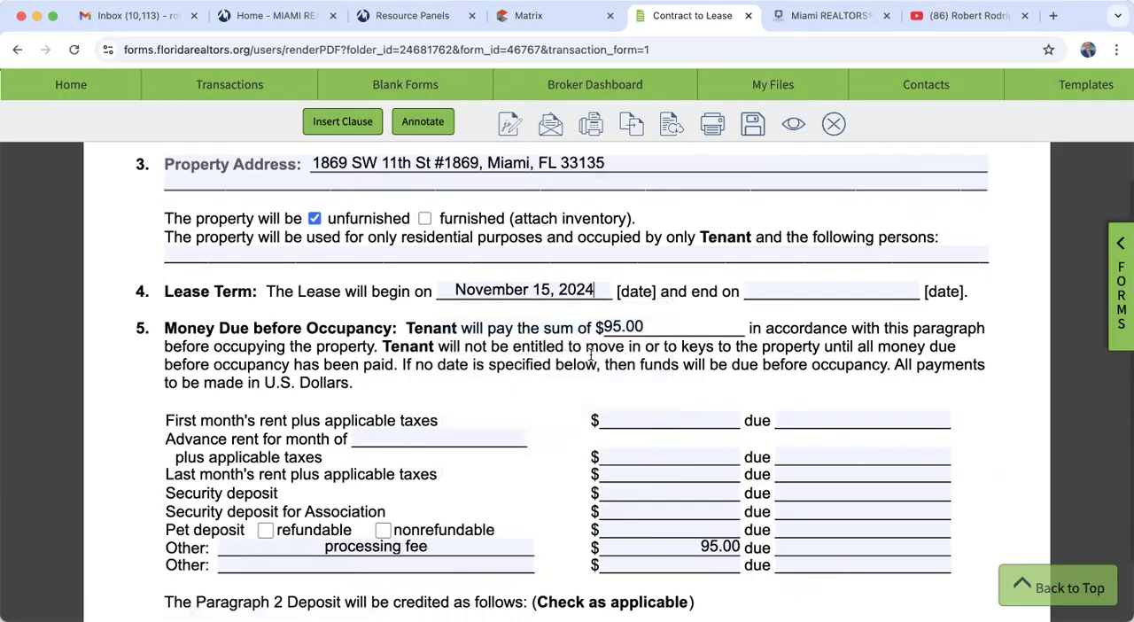
- Set the end date in the Lease Term paragraph to November 14, 2025
{"action": "left_click", "coordinate": [844, 295]}
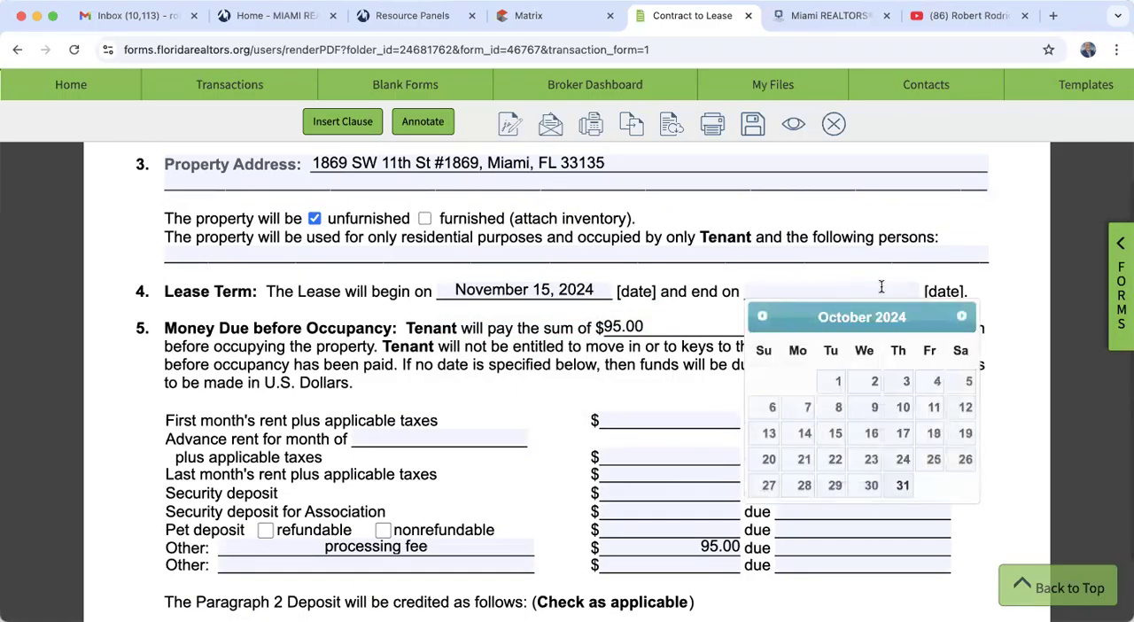
{"action": "left_click", "coordinate": [962, 317]}
{"action": "left_click", "coordinate": [962, 316]}
{"action": "left_click", "coordinate": [963, 316]}
{"action": "left_click", "coordinate": [962, 316]}
{"action": "left_click", "coordinate": [963, 317]}
{"action": "left_click", "coordinate": [962, 316]}
{"action": "left_click", "coordinate": [962, 316]}
{"action": "left_click", "coordinate": [963, 316]}
{"action": "left_click", "coordinate": [963, 316]}
{"action": "left_click", "coordinate": [962, 316]}
{"action": "left_click", "coordinate": [963, 316]}
{"action": "left_click", "coordinate": [962, 316]}
{"action": "left_click", "coordinate": [962, 316]}
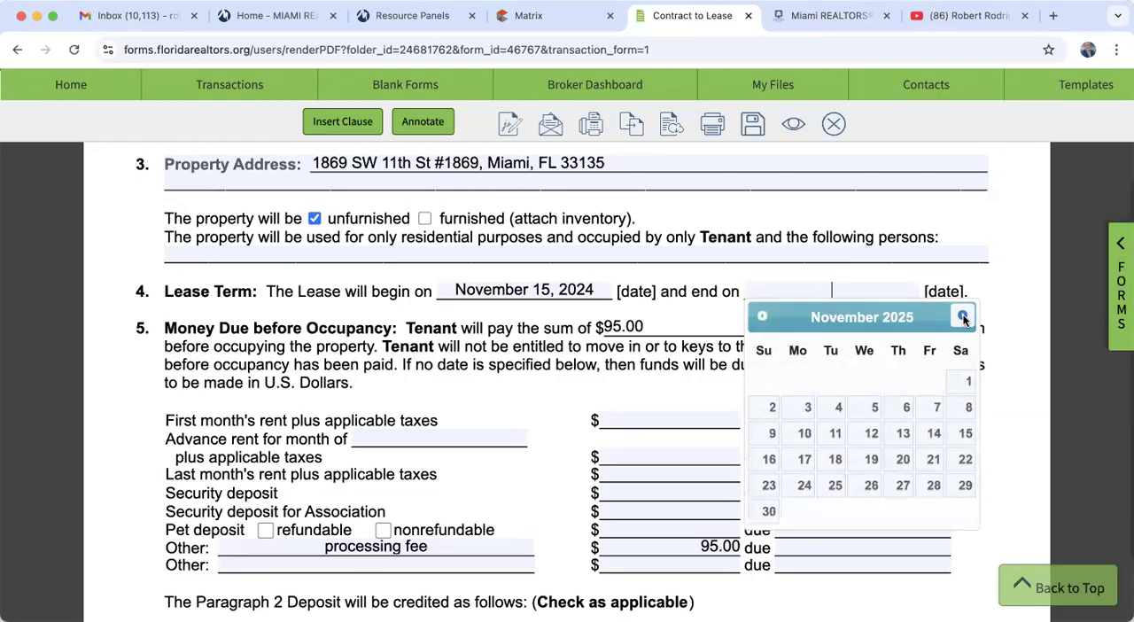
{"action": "left_click", "coordinate": [931, 433]}
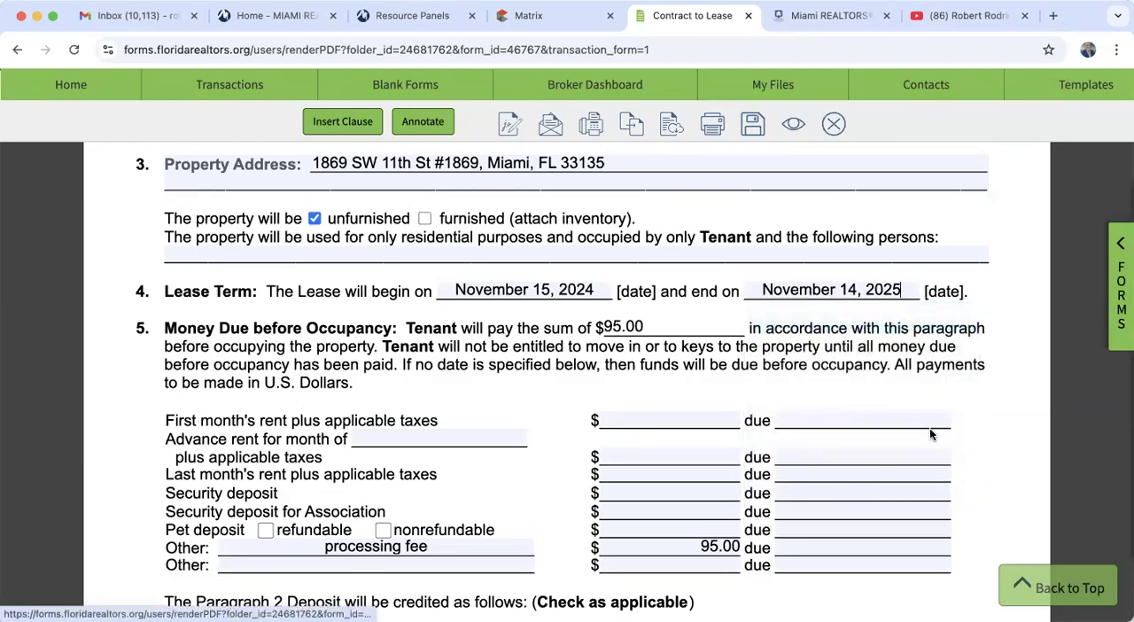
- Enter 5200 as the first month's rent plus applicable taxes under Money Due before Occupancy
{"action": "scroll", "coordinate": [440, 360], "scroll_direction": "down", "scroll_amount": 2}
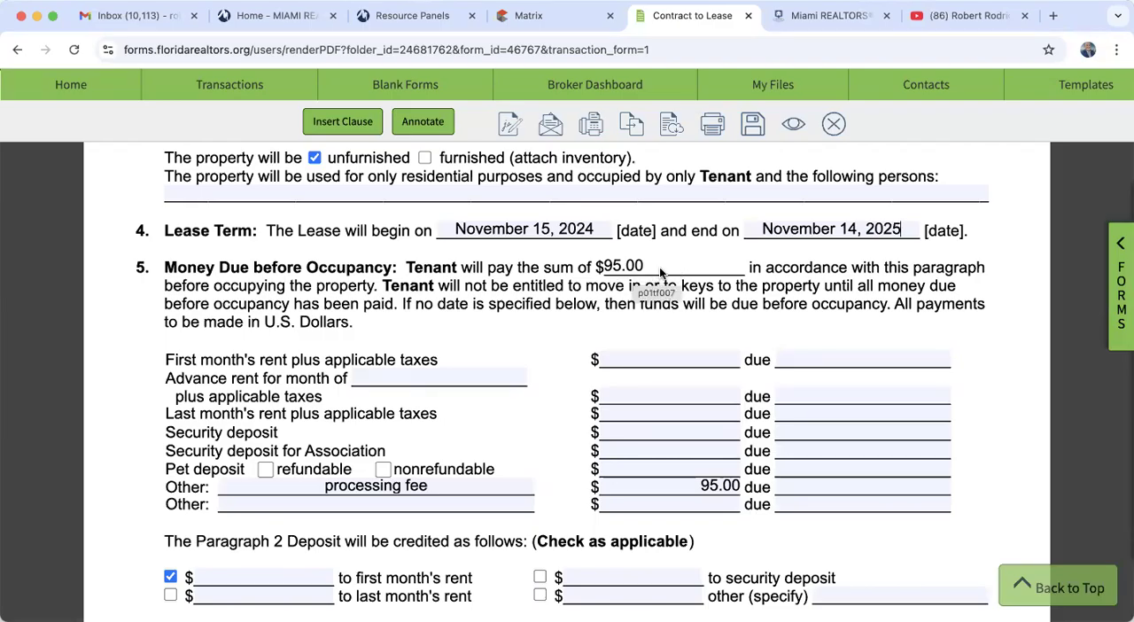
{"action": "scroll", "coordinate": [644, 273], "scroll_direction": "down", "scroll_amount": 1}
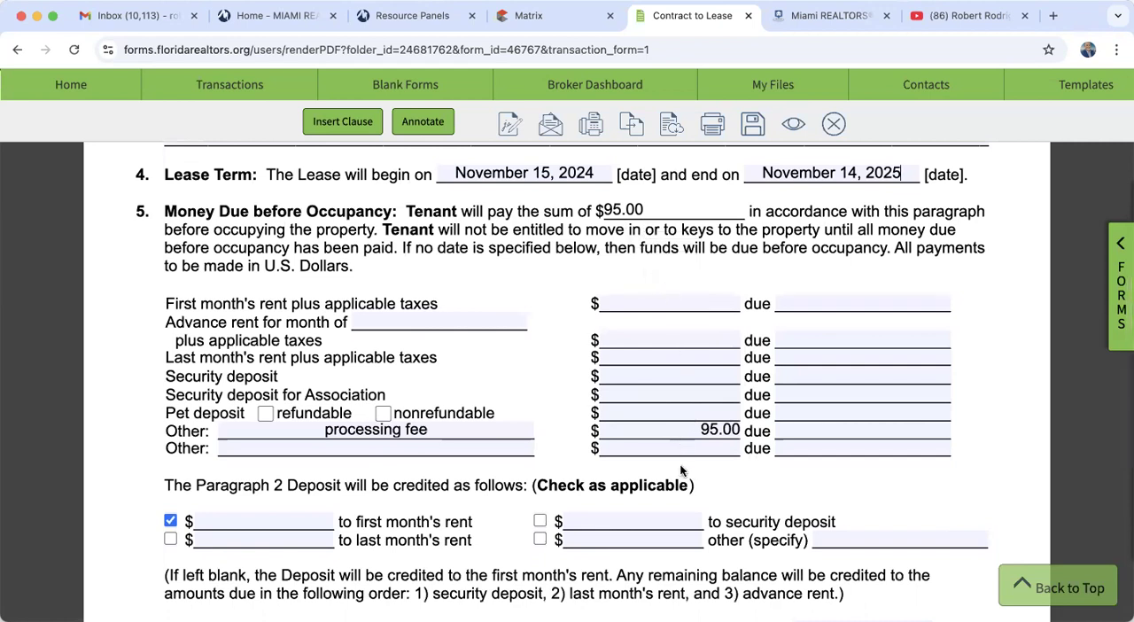
{"action": "left_click", "coordinate": [678, 302]}
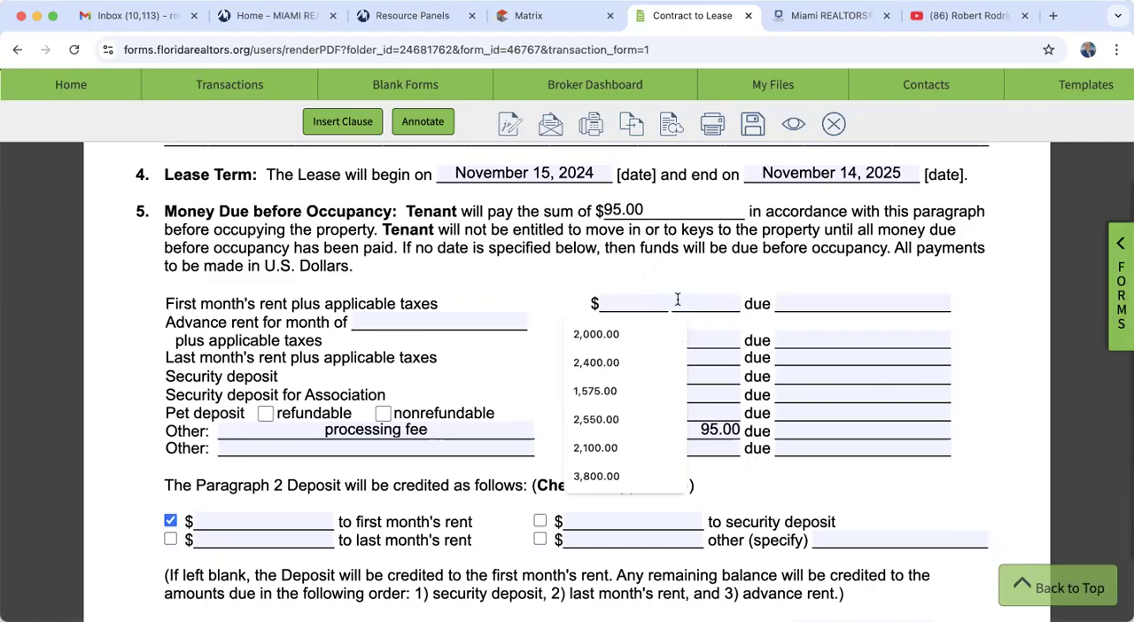
{"action": "type", "text": "5200"}
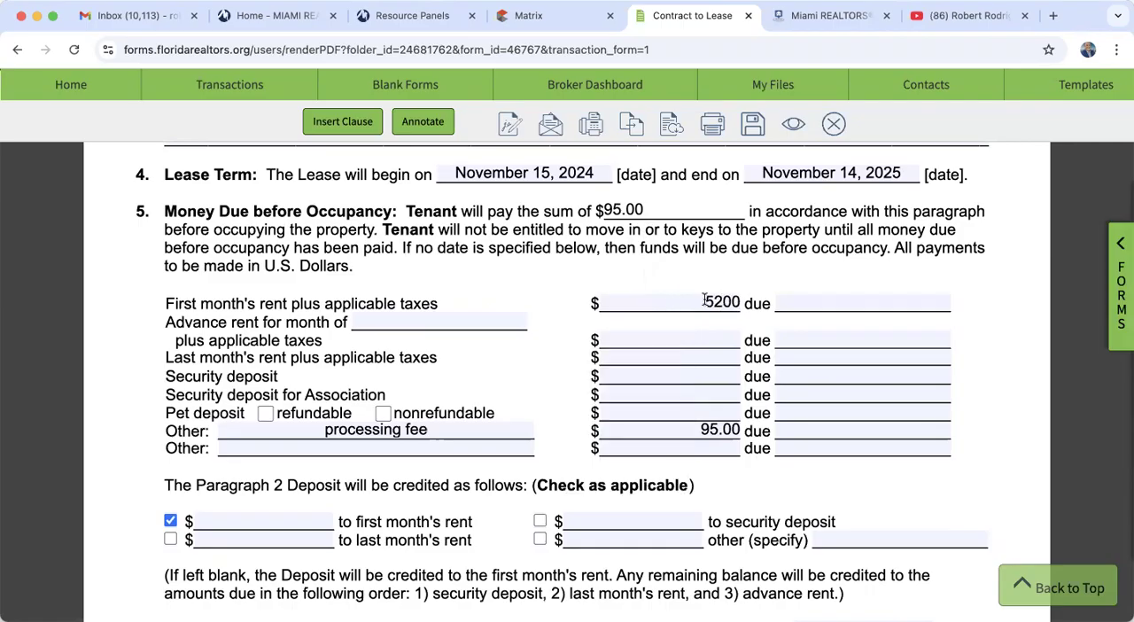
- Set the first month's rent under Money Due before Occupancy as due "upon acceptance of CTL"
{"action": "left_click", "coordinate": [829, 303]}
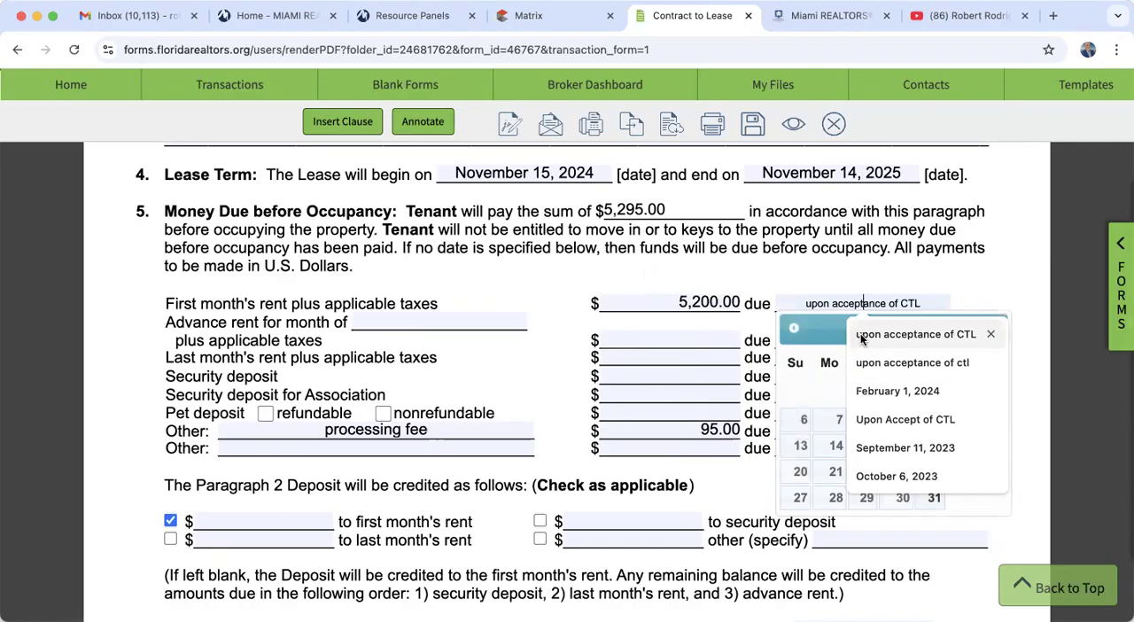
{"action": "left_click", "coordinate": [860, 334]}
{"action": "left_click", "coordinate": [993, 271]}
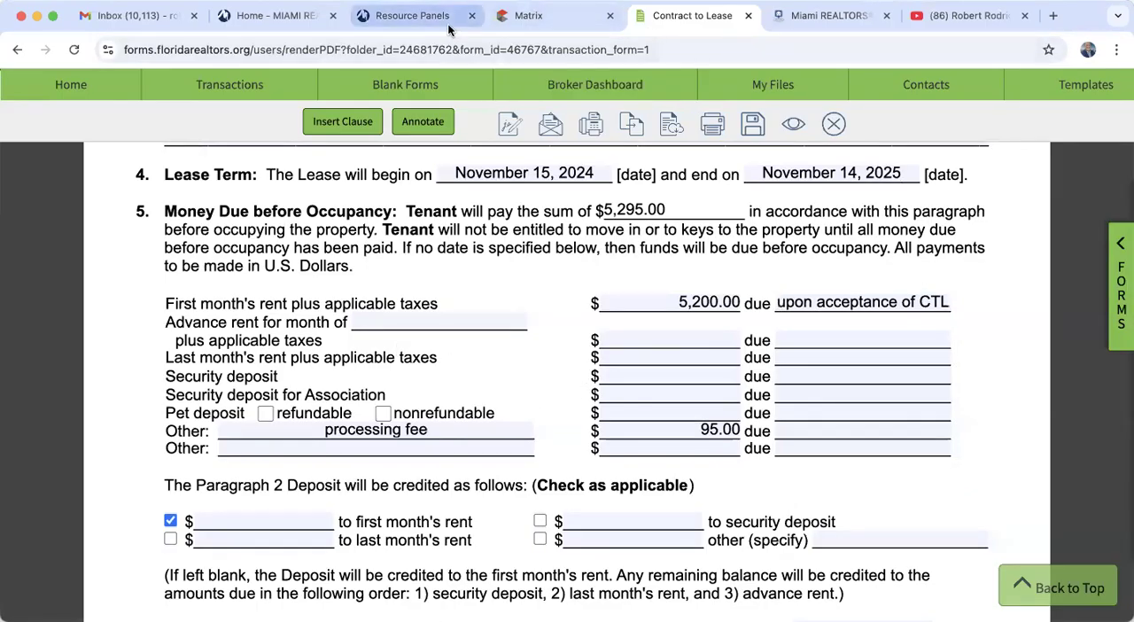
- Check the deposit terms in the Matrix listing's Rental Information and enter 10400 as the security deposit in the Contract to Lease
{"action": "left_click", "coordinate": [536, 16]}
{"action": "scroll", "coordinate": [420, 463], "scroll_direction": "down", "scroll_amount": 20}
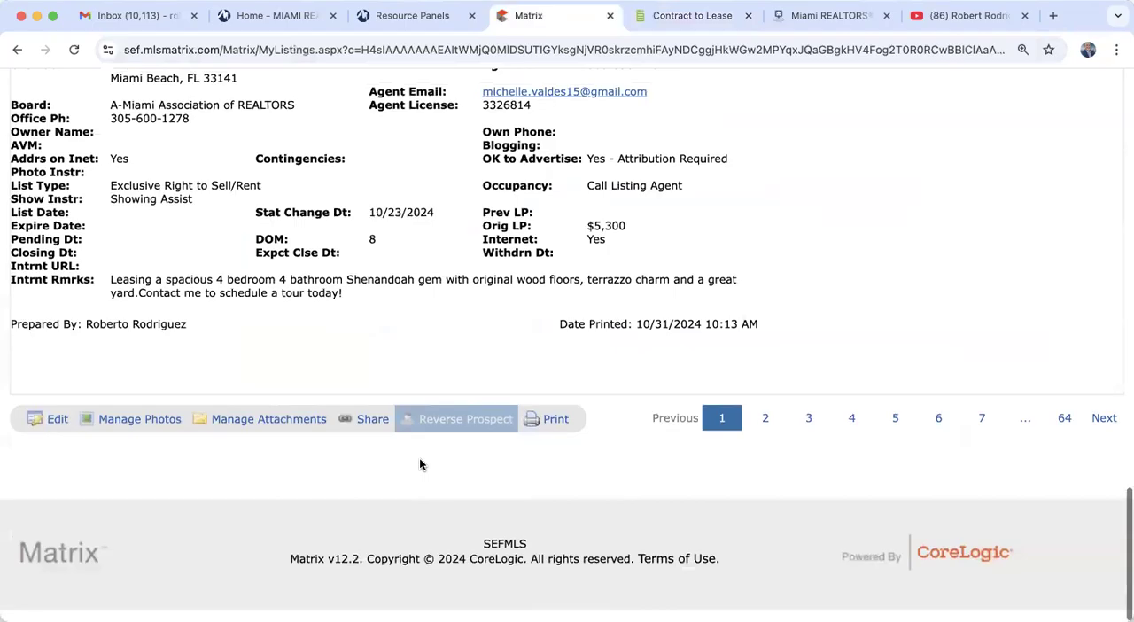
{"action": "scroll", "coordinate": [420, 463], "scroll_direction": "up", "scroll_amount": 6}
{"action": "scroll", "coordinate": [419, 464], "scroll_direction": "down", "scroll_amount": 1}
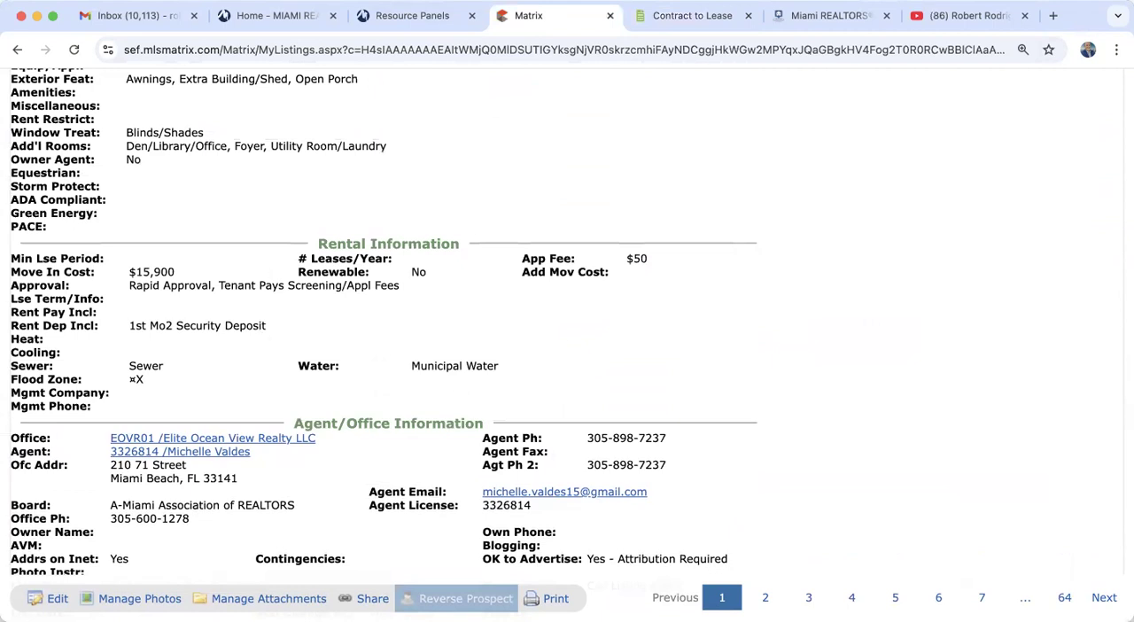
{"action": "left_click", "coordinate": [682, 15]}
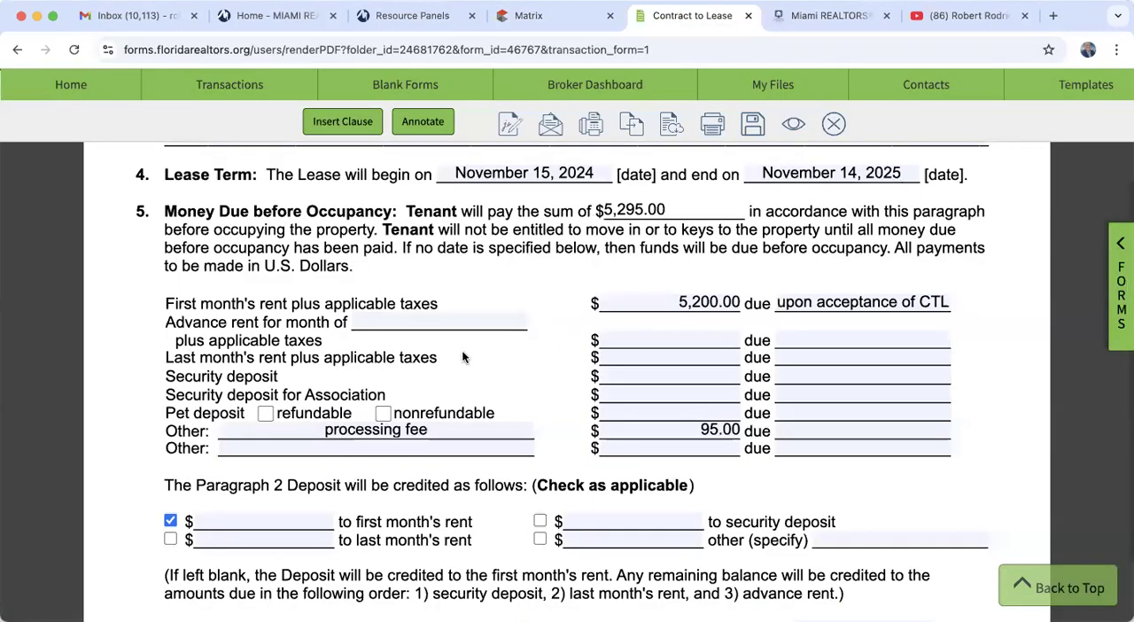
{"action": "left_click", "coordinate": [659, 376]}
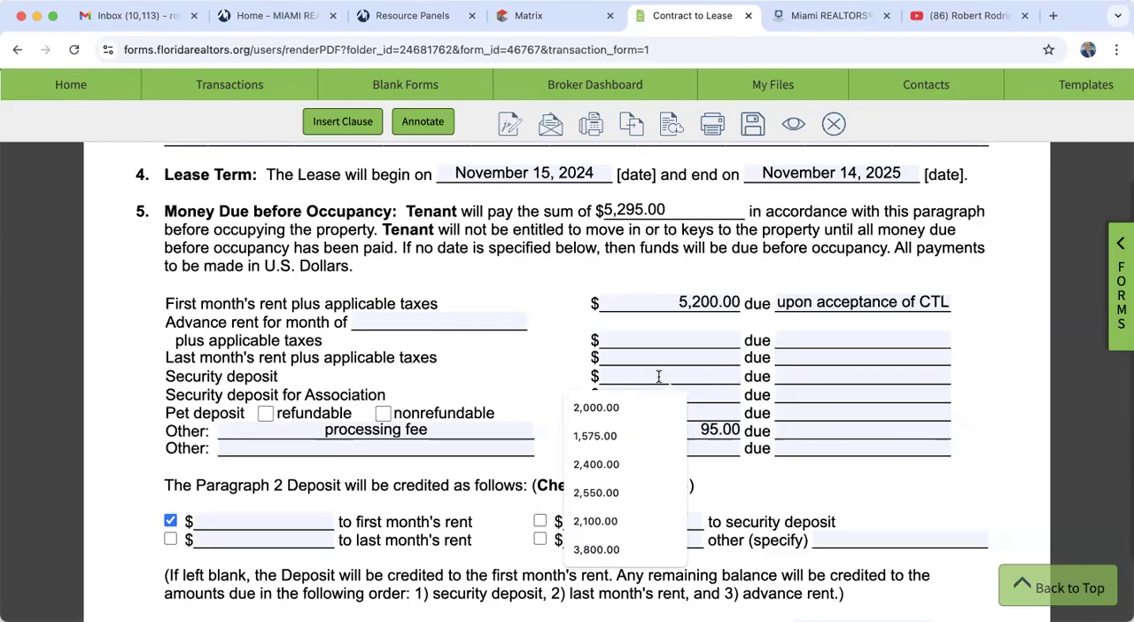
{"action": "type", "text": "10400"}
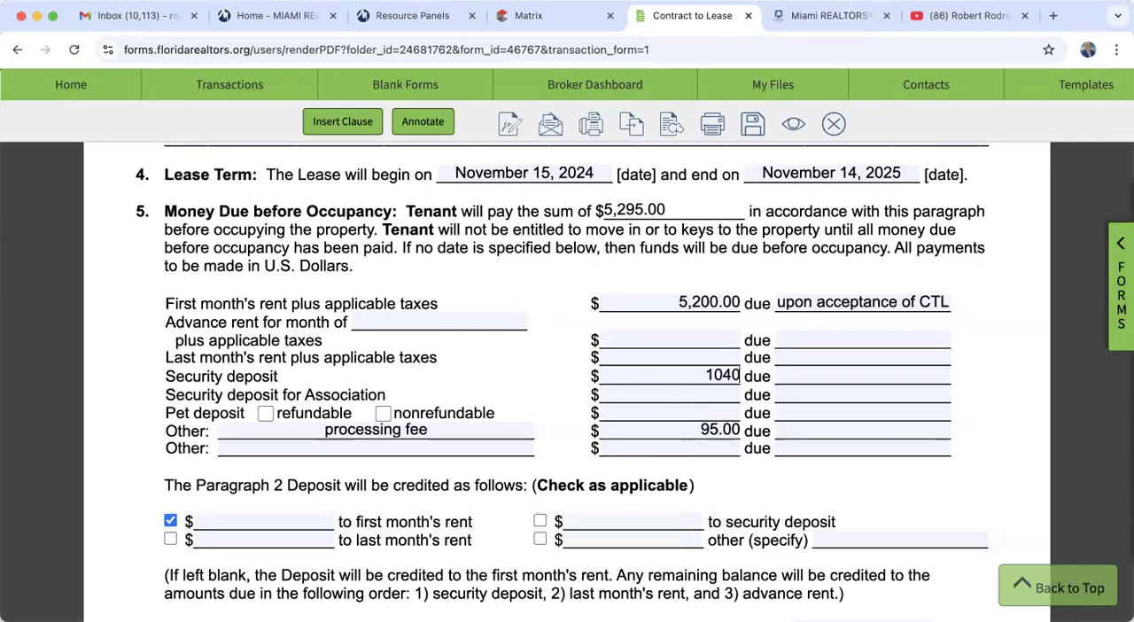
{"action": "left_click", "coordinate": [983, 373]}
- Set the due date of the security deposit under Money Due before Occupancy to November 15, 2024
{"action": "left_click", "coordinate": [838, 381]}
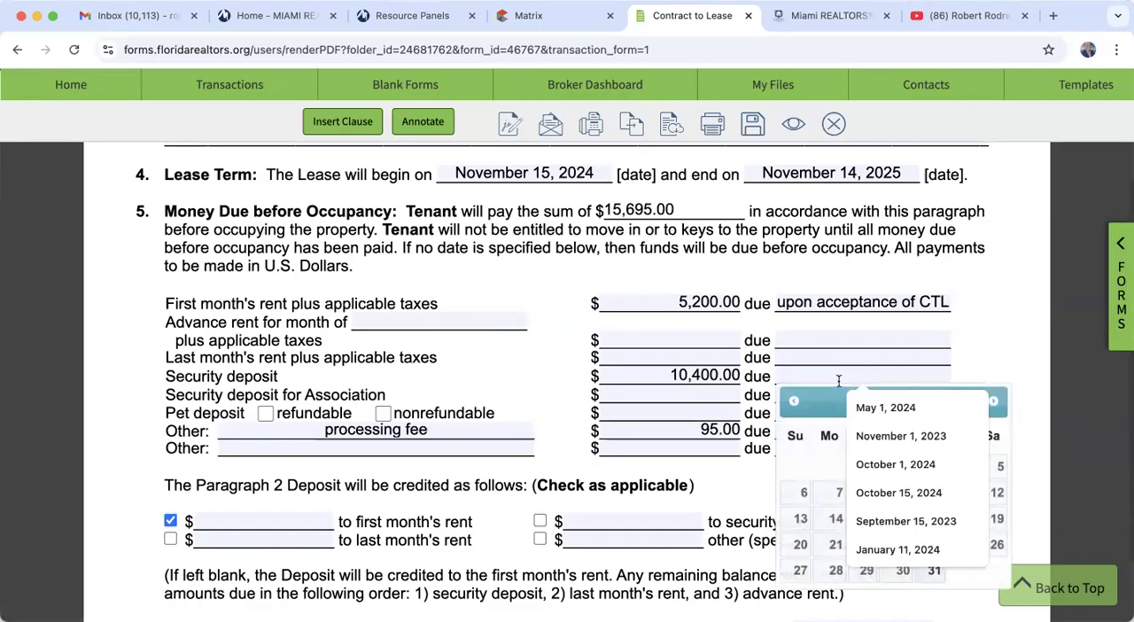
{"action": "left_click", "coordinate": [993, 402]}
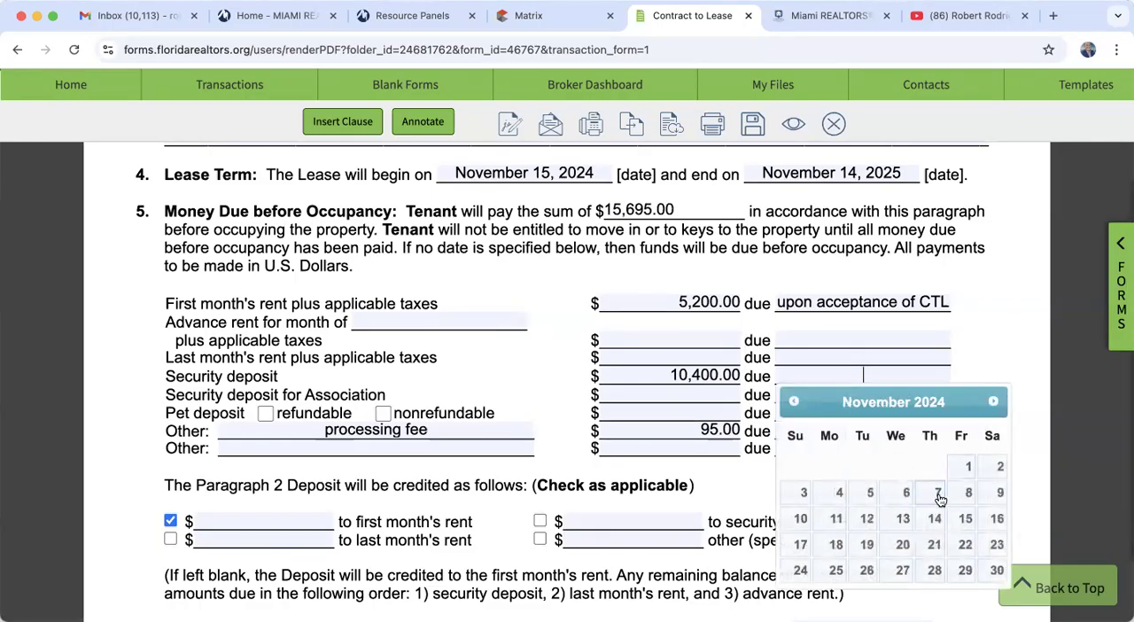
{"action": "left_click", "coordinate": [965, 518]}
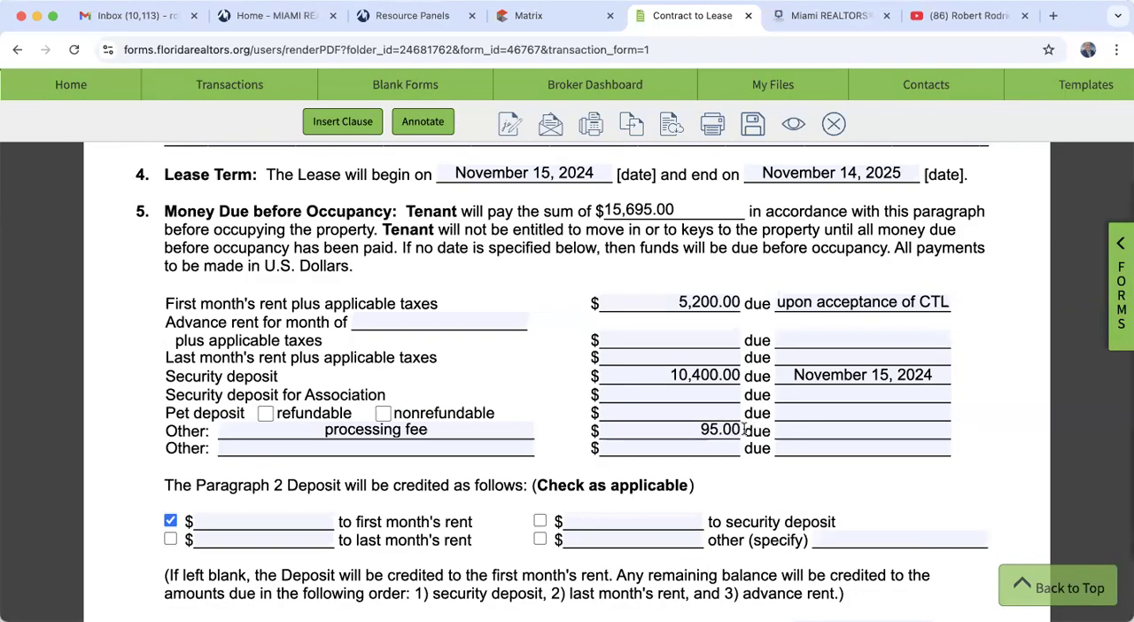
- Set the processing fee under Money Due before Occupancy as due "upon acceptance of CTL"
{"action": "left_click", "coordinate": [797, 428]}
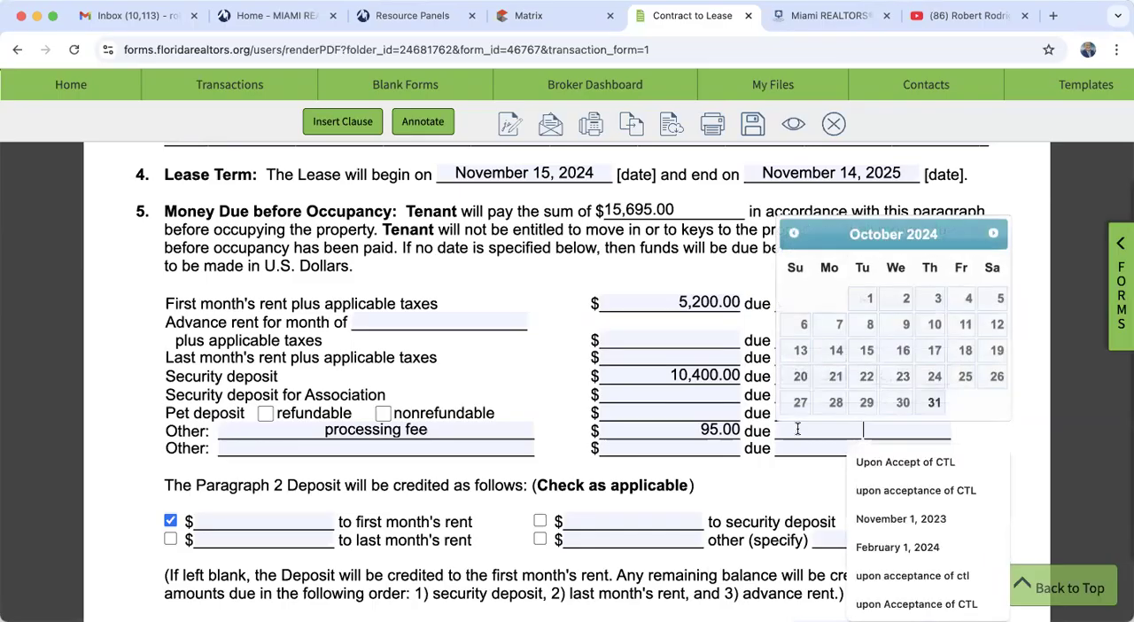
{"action": "left_click", "coordinate": [865, 490]}
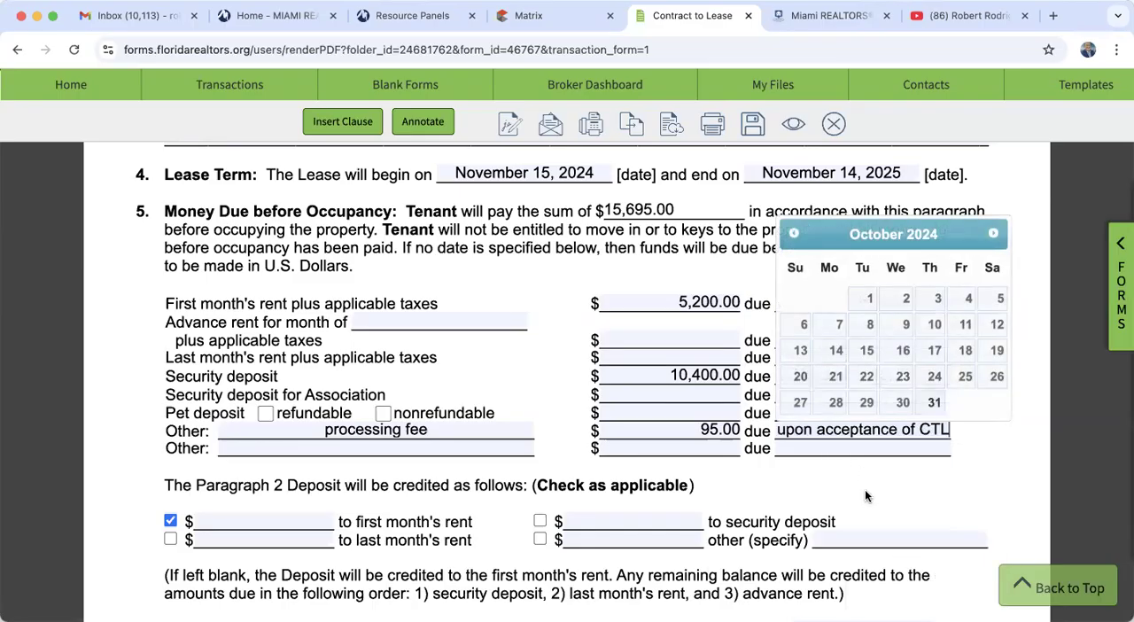
{"action": "left_click", "coordinate": [909, 501]}
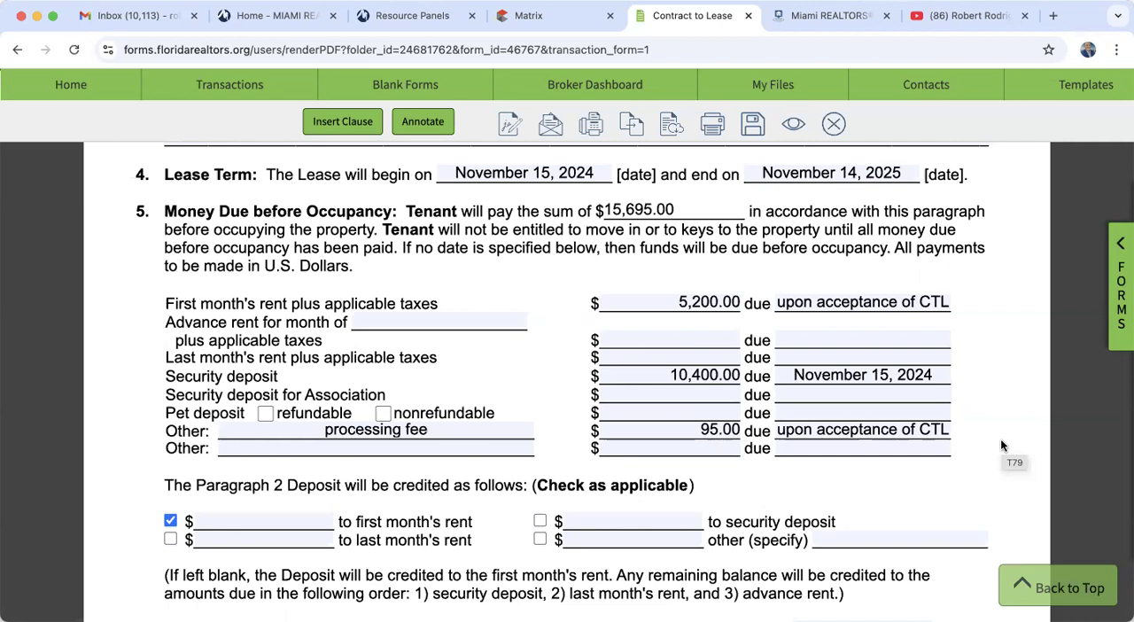
- Enter 5200 as the portion of the Paragraph 2 Deposit credited to the first month's rent
{"action": "scroll", "coordinate": [1000, 439], "scroll_direction": "down", "scroll_amount": 3}
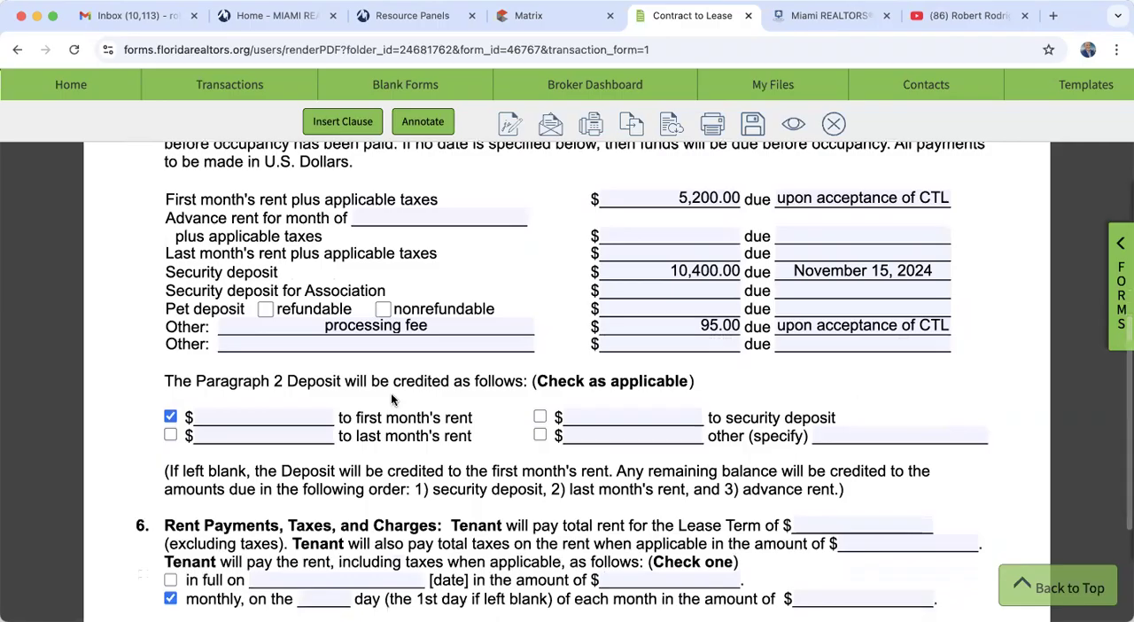
{"action": "left_click", "coordinate": [272, 417]}
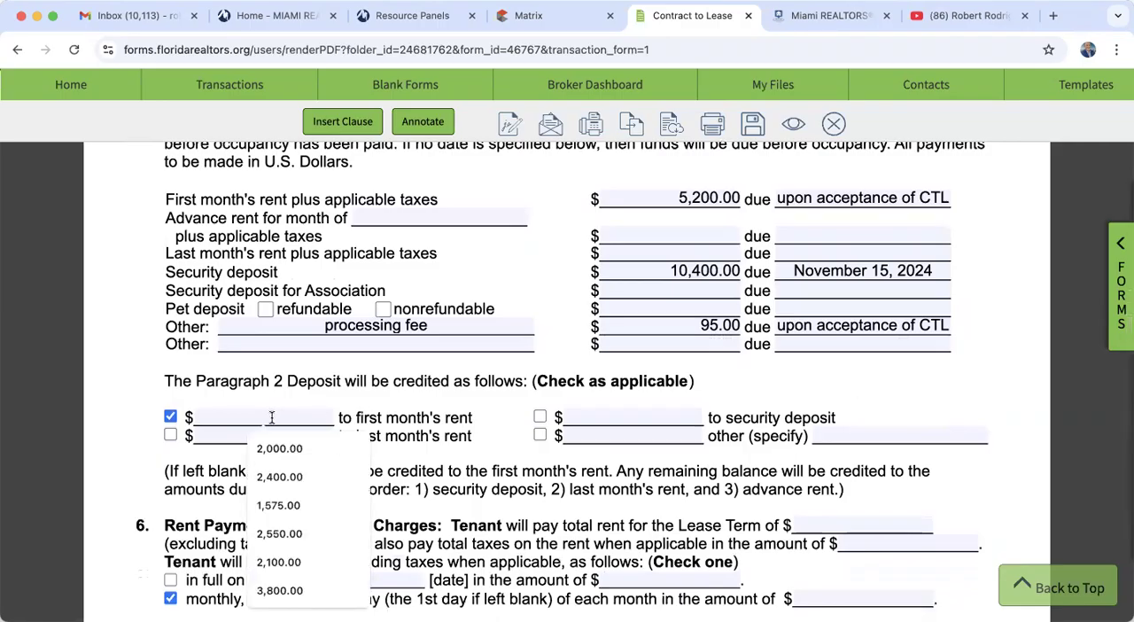
{"action": "type", "text": "5200"}
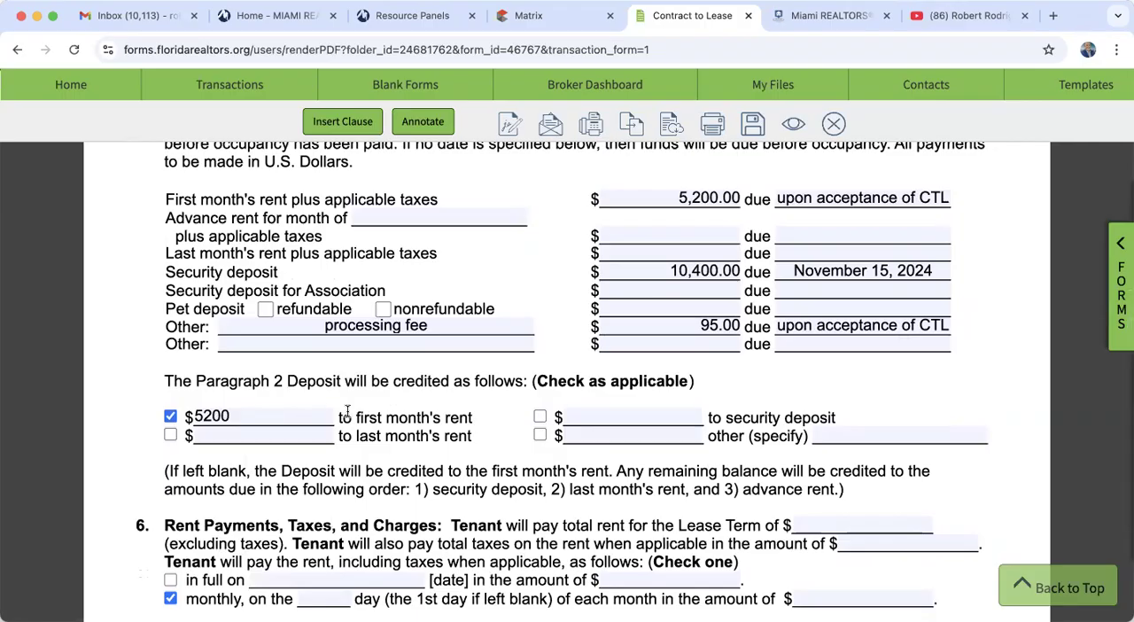
{"action": "left_click", "coordinate": [391, 401]}
{"action": "scroll", "coordinate": [524, 440], "scroll_direction": "down", "scroll_amount": 1}
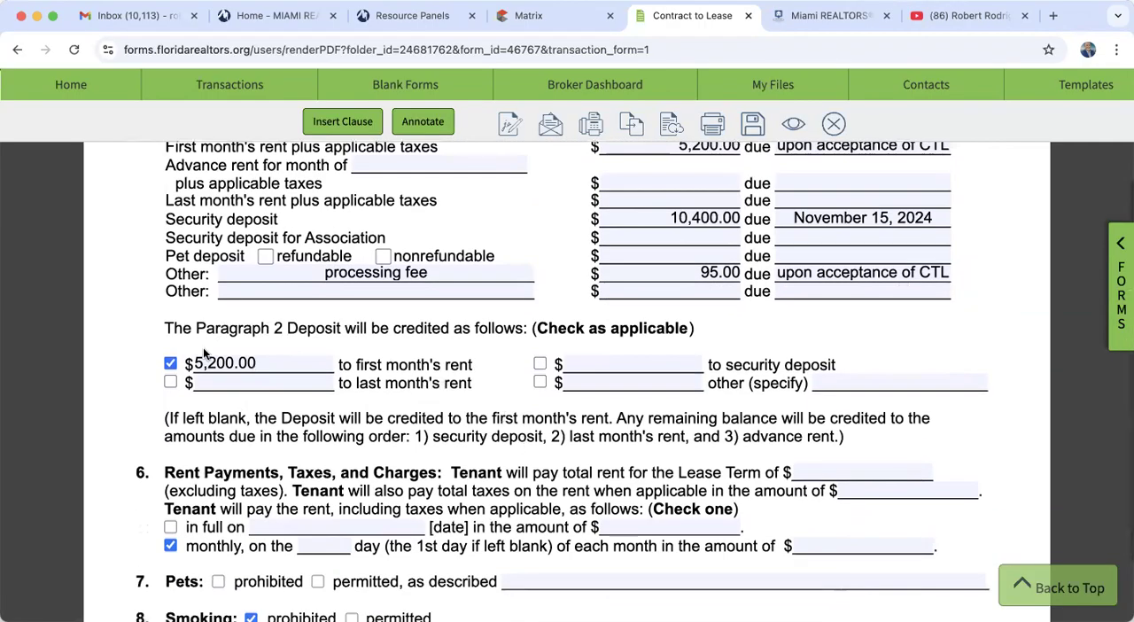
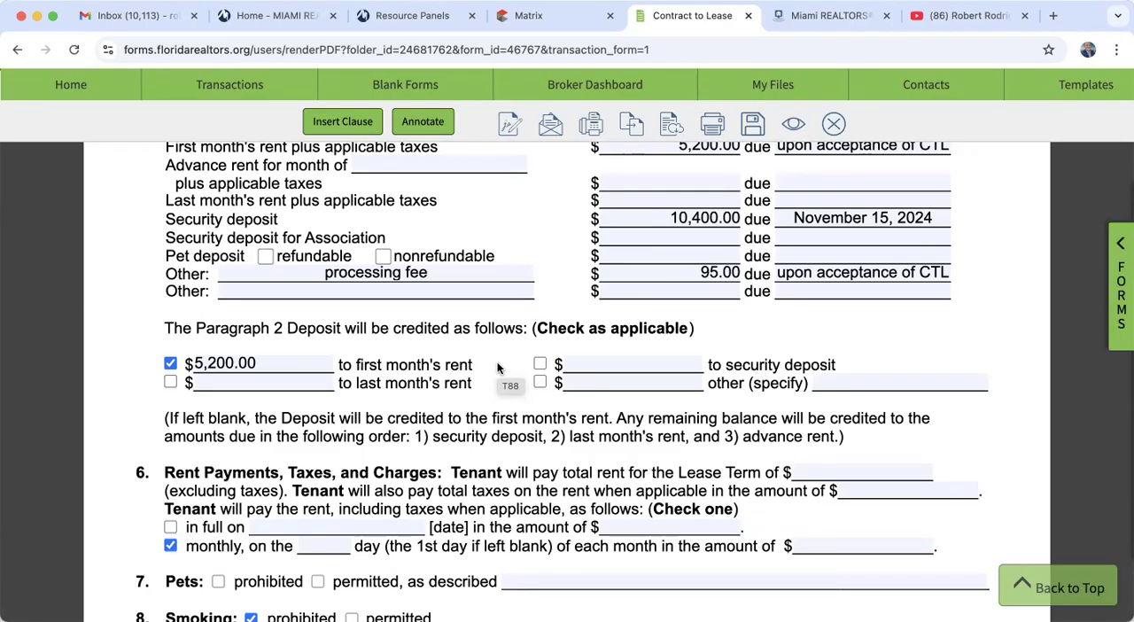
- Enter 62400 as the total rent for the lease term in section 6 of the Contract to Lease
{"action": "scroll", "coordinate": [497, 365], "scroll_direction": "down", "scroll_amount": 4}
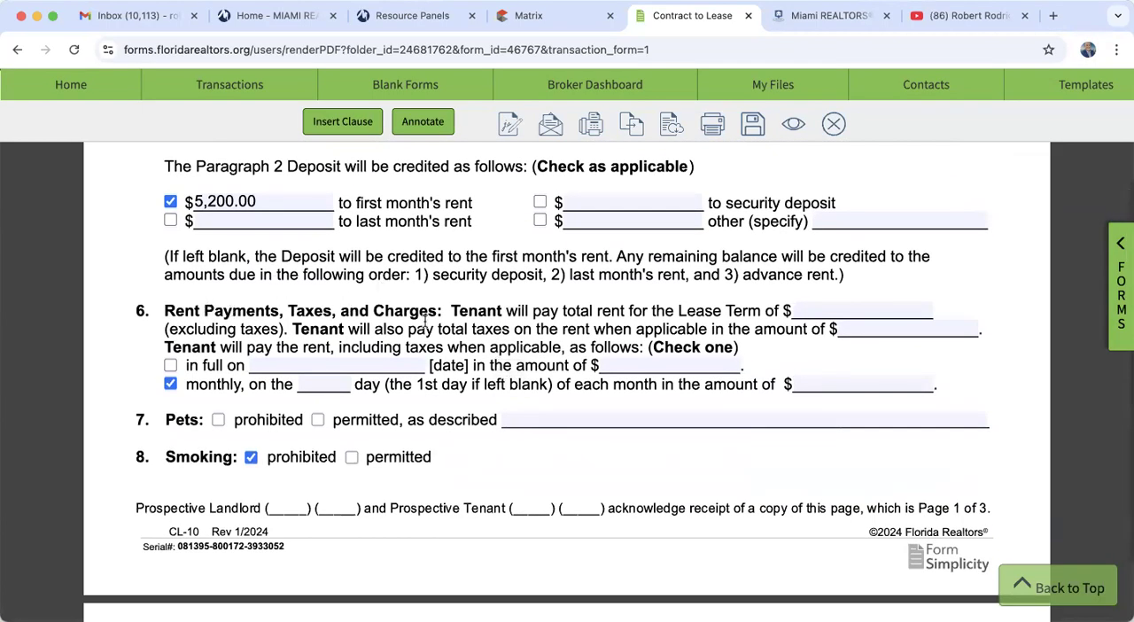
{"action": "left_click", "coordinate": [853, 309]}
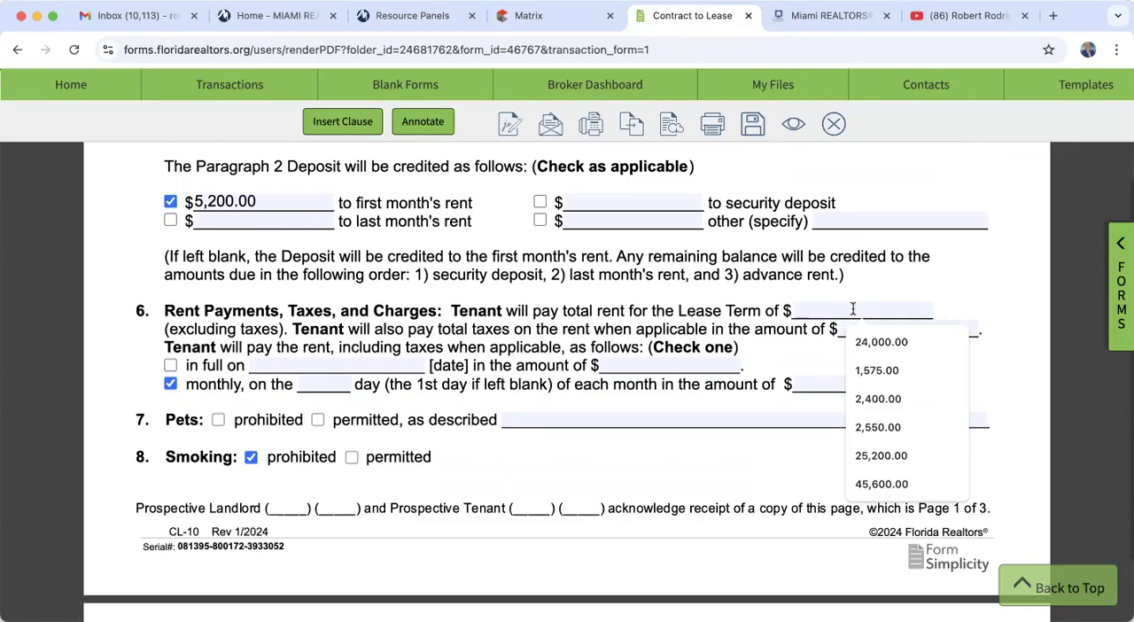
{"action": "type", "text": "62400"}
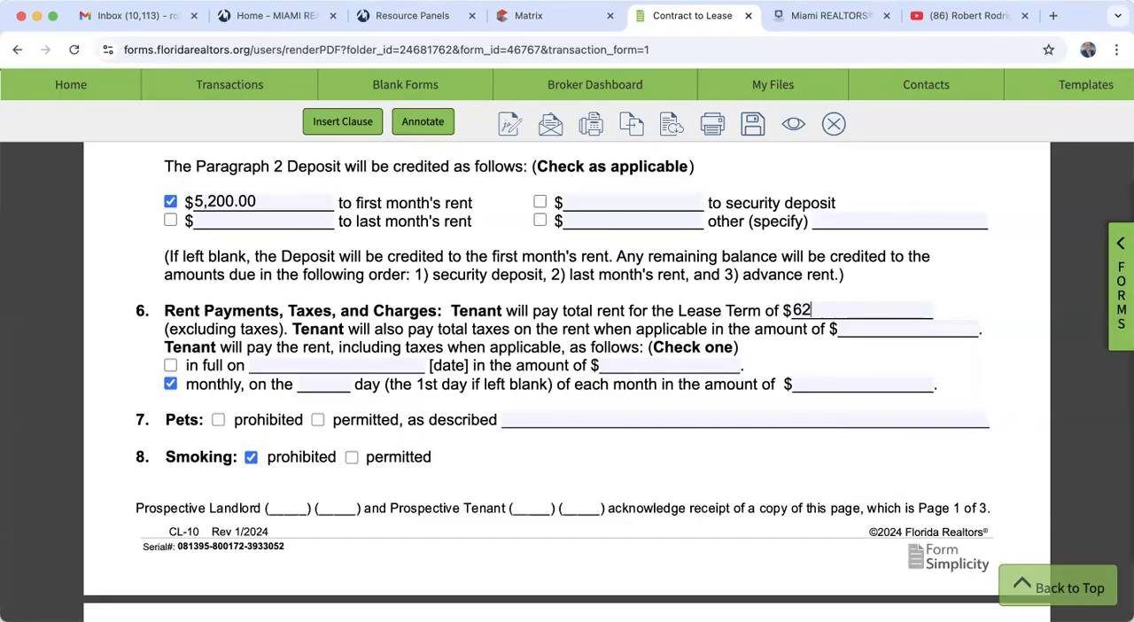
{"action": "left_click", "coordinate": [960, 269]}
- Set the monthly rent payment to fall on day 15 of each month in the amount of 5200
{"action": "left_click", "coordinate": [327, 384]}
{"action": "type", "text": "15"}
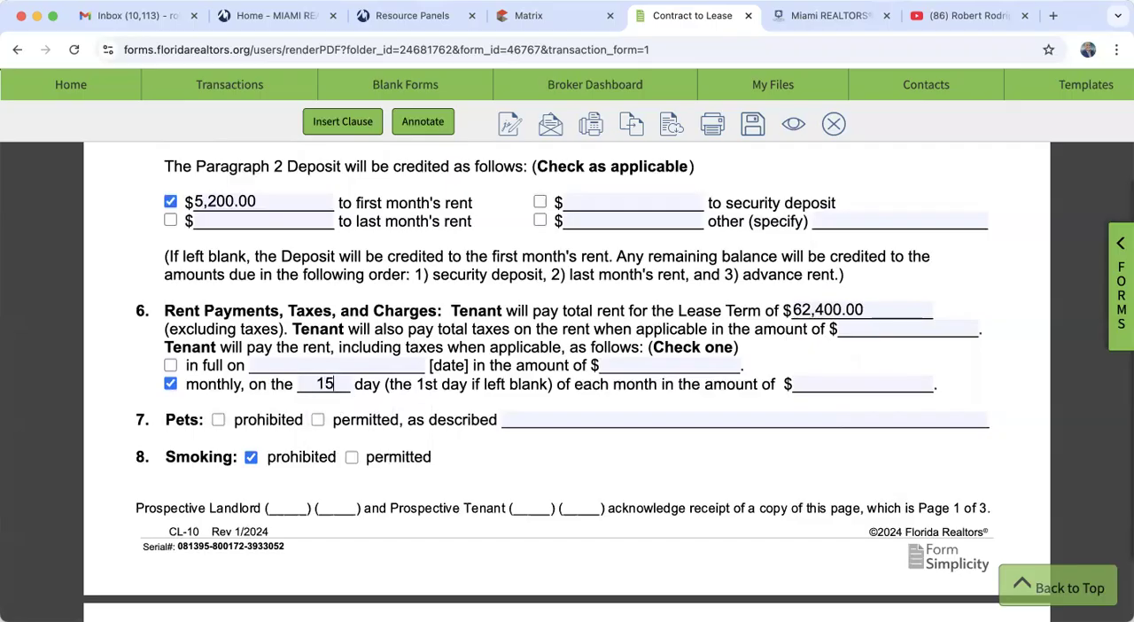
{"action": "left_click", "coordinate": [815, 383]}
{"action": "type", "text": "5200"}
{"action": "left_click", "coordinate": [939, 366]}
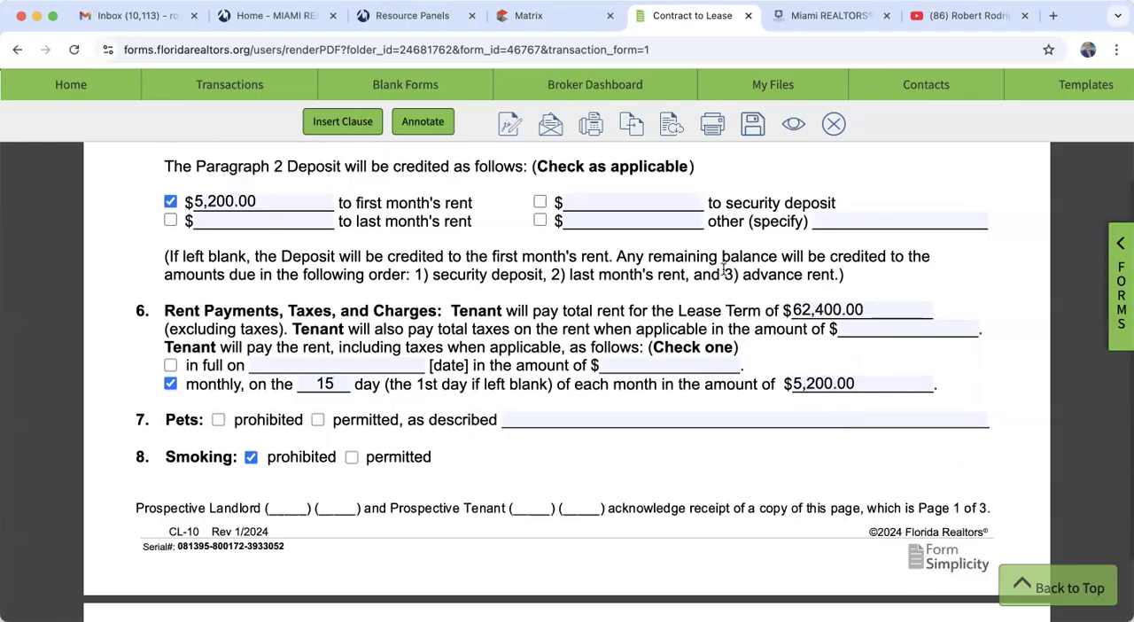
- Enter "AC/Filter" in section 10, Maintenance, as the item the tenant agrees to maintain and repair
{"action": "scroll", "coordinate": [633, 476], "scroll_direction": "down", "scroll_amount": 3}
{"action": "scroll", "coordinate": [631, 479], "scroll_direction": "down", "scroll_amount": 6}
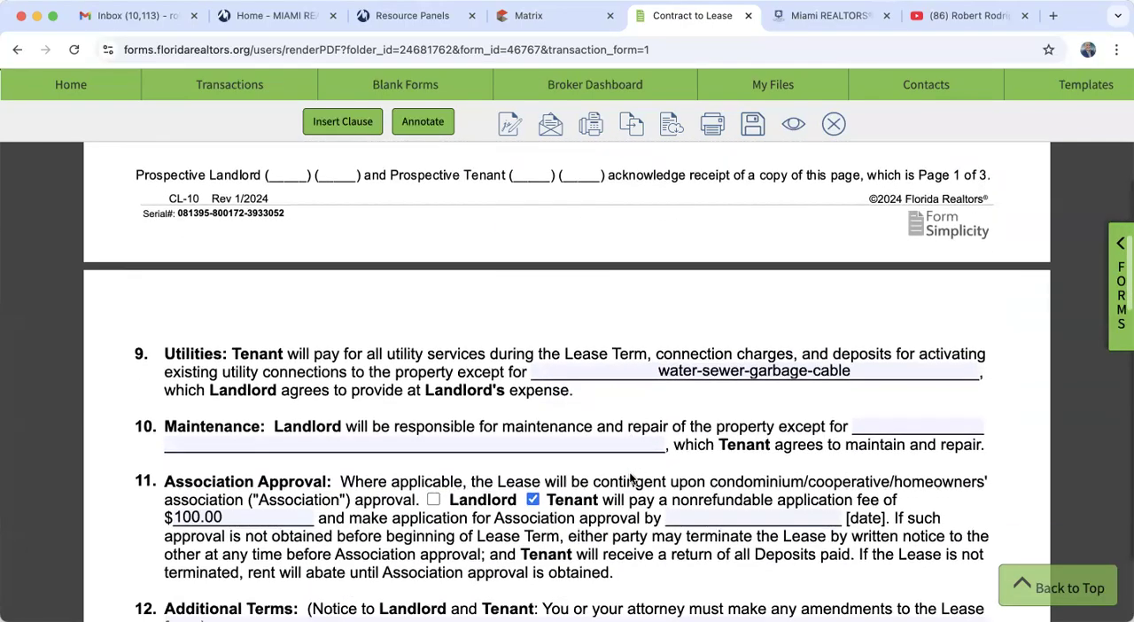
{"action": "scroll", "coordinate": [631, 476], "scroll_direction": "down", "scroll_amount": 1}
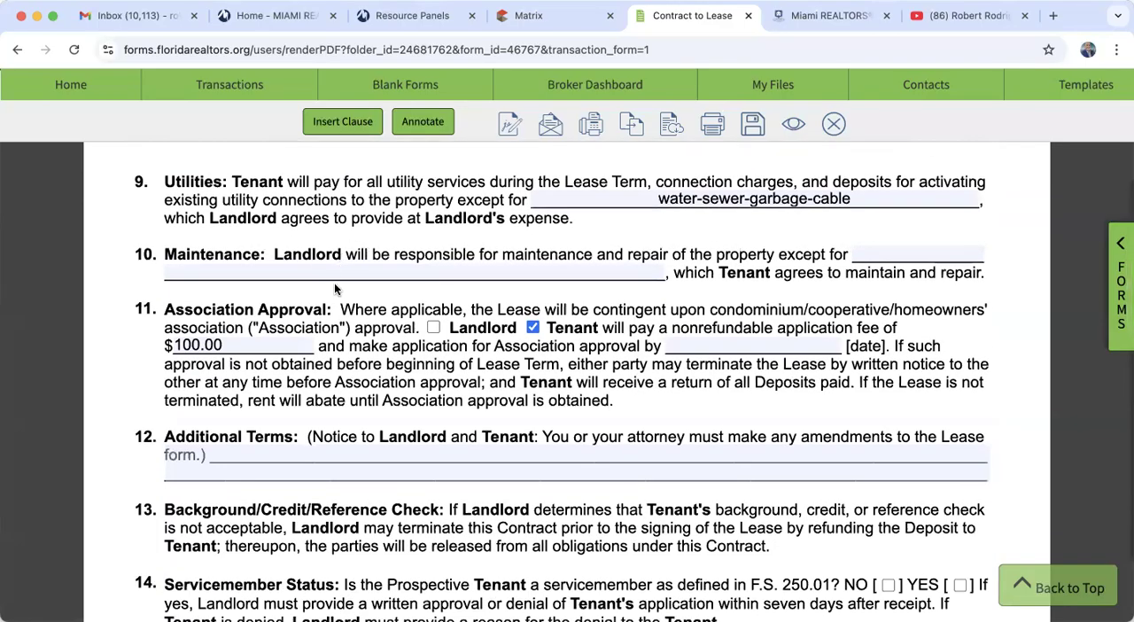
{"action": "left_click", "coordinate": [343, 269]}
{"action": "left_click", "coordinate": [277, 333]}
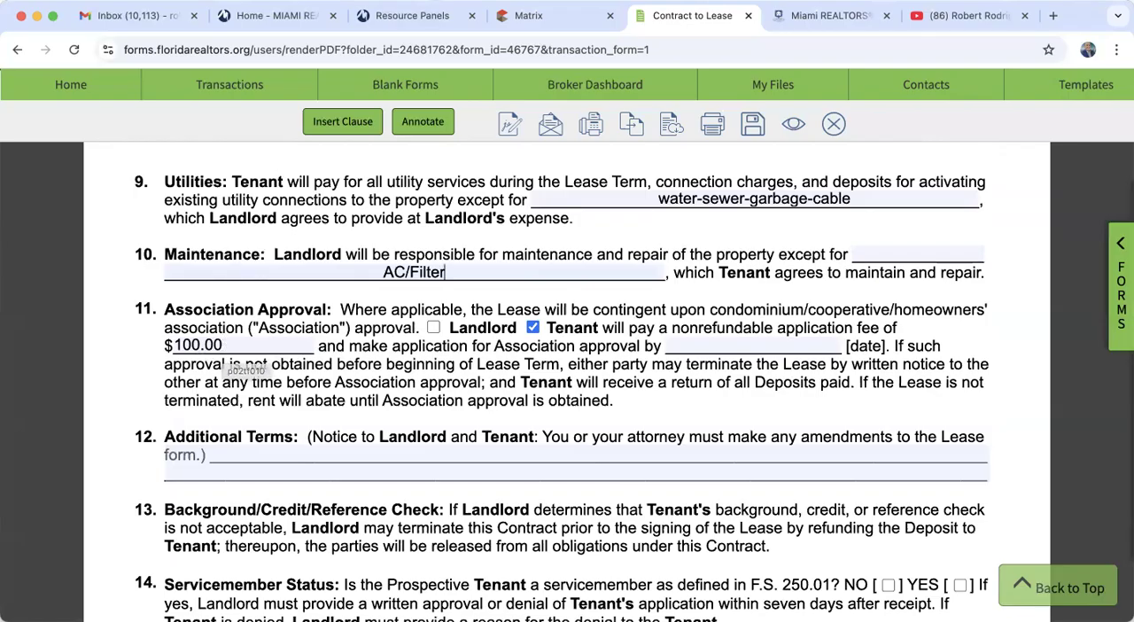
- Check the application fee in the Matrix listing and set the nonrefundable Association application fee in the Contract to Lease to 50
{"action": "left_click", "coordinate": [536, 15]}
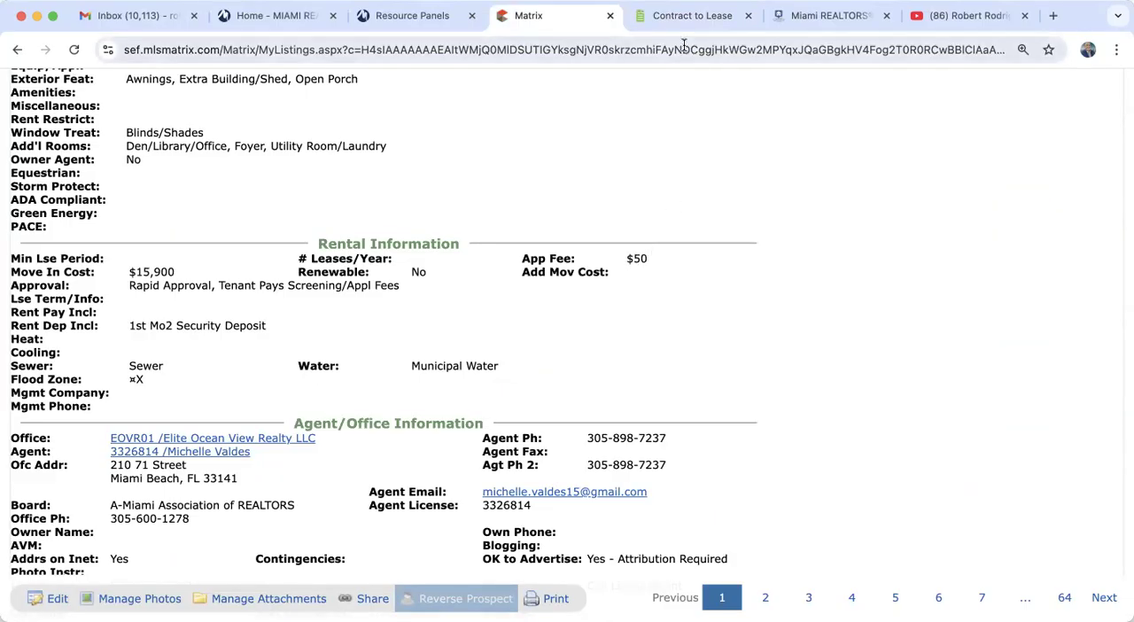
{"action": "left_click", "coordinate": [704, 11]}
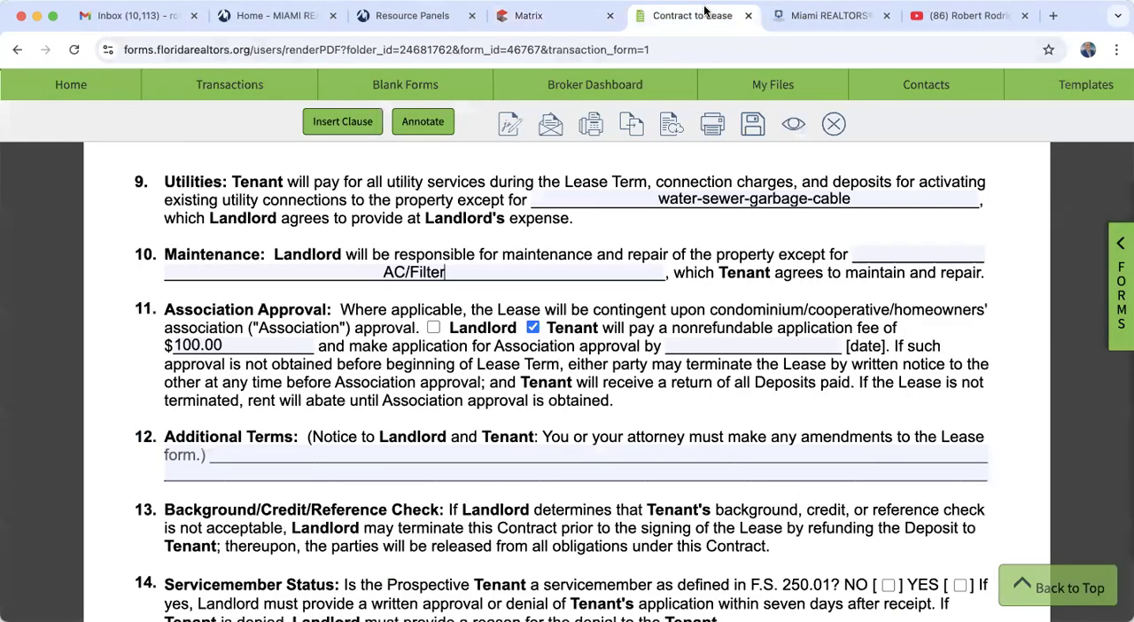
{"action": "double_click", "coordinate": [239, 346]}
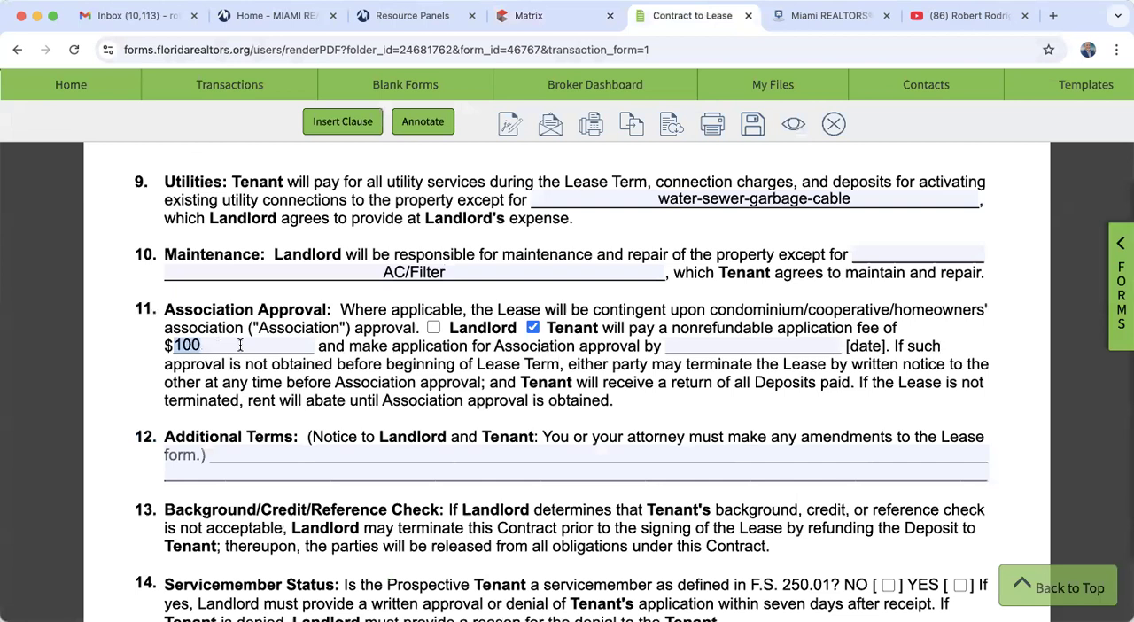
{"action": "type", "text": "50"}
{"action": "left_click", "coordinate": [345, 380]}
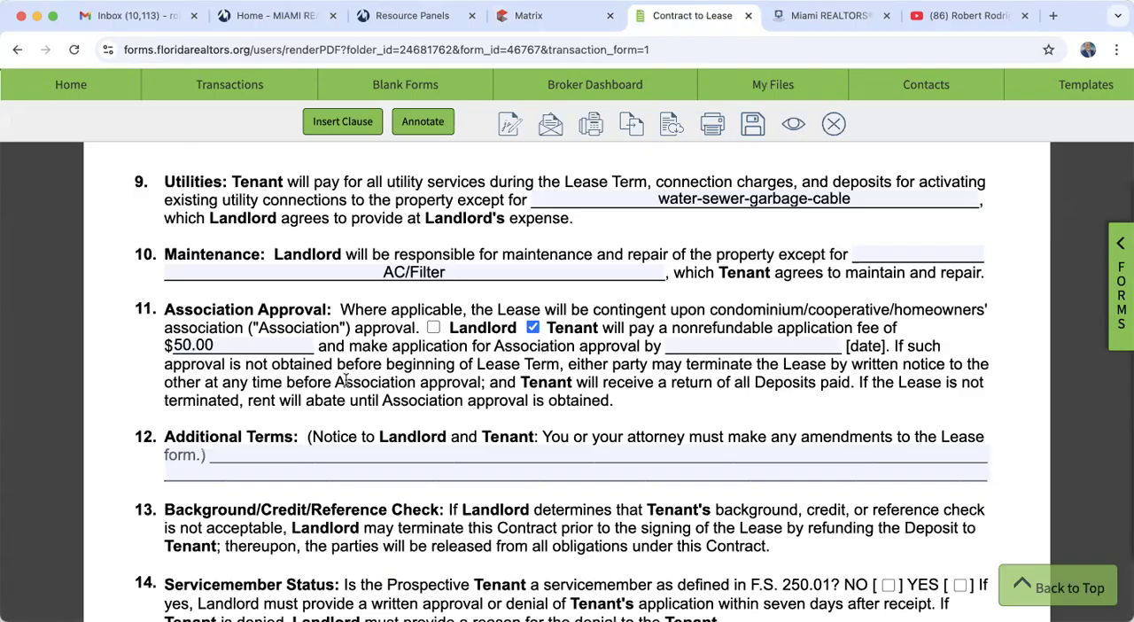
- Set the date for making the Association approval application to November 13, 2024
{"action": "left_click", "coordinate": [700, 346]}
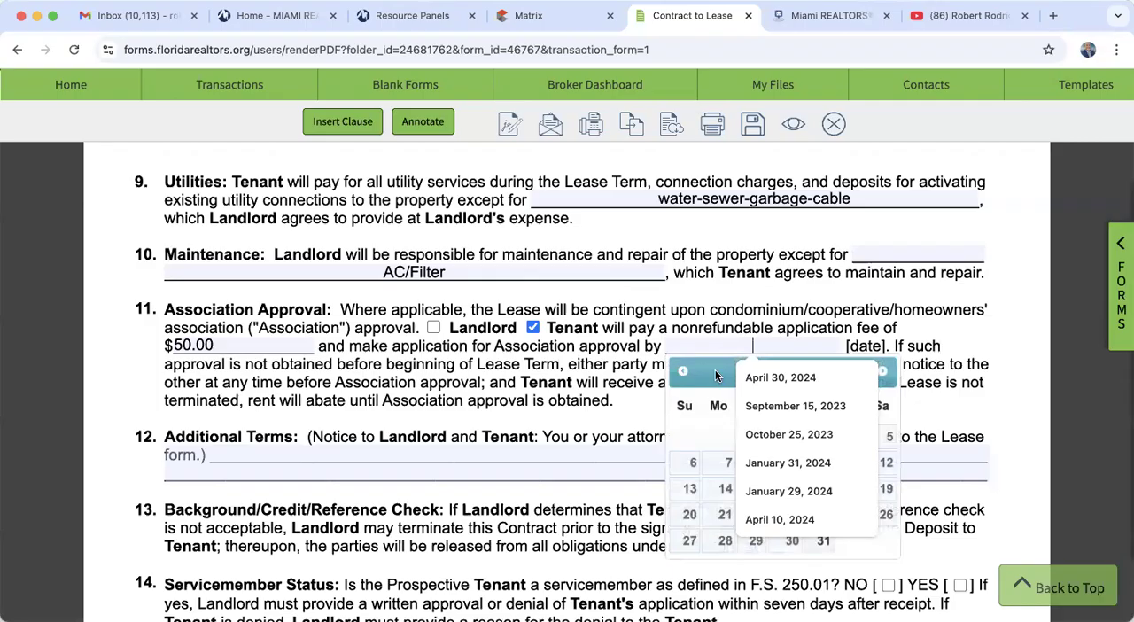
{"action": "left_click", "coordinate": [715, 372]}
{"action": "left_click", "coordinate": [883, 373]}
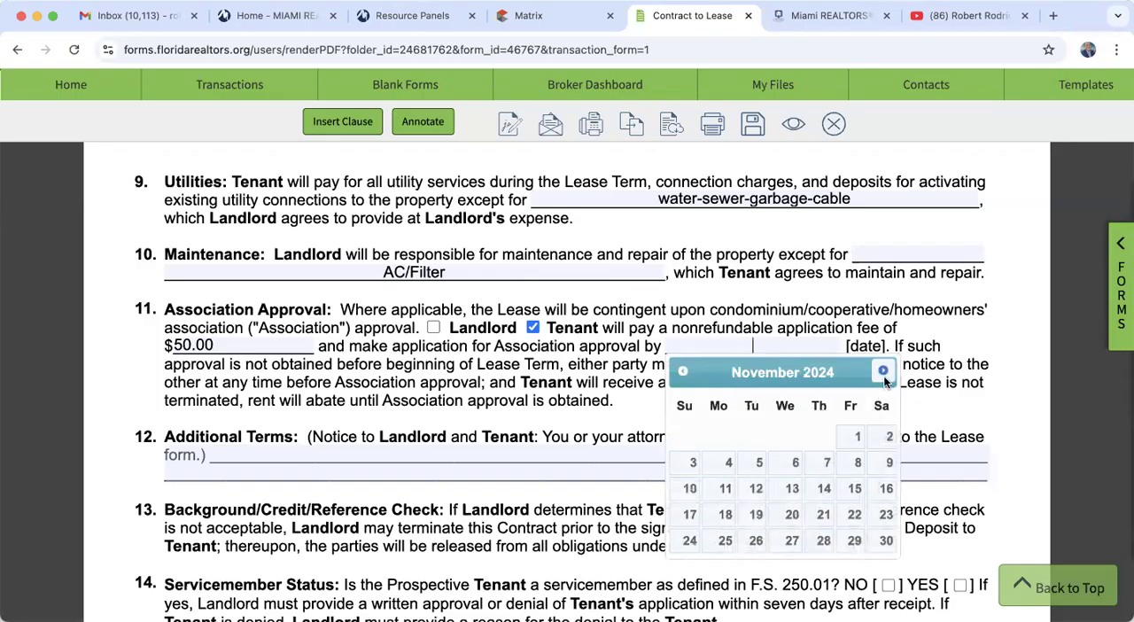
{"action": "left_click", "coordinate": [792, 488]}
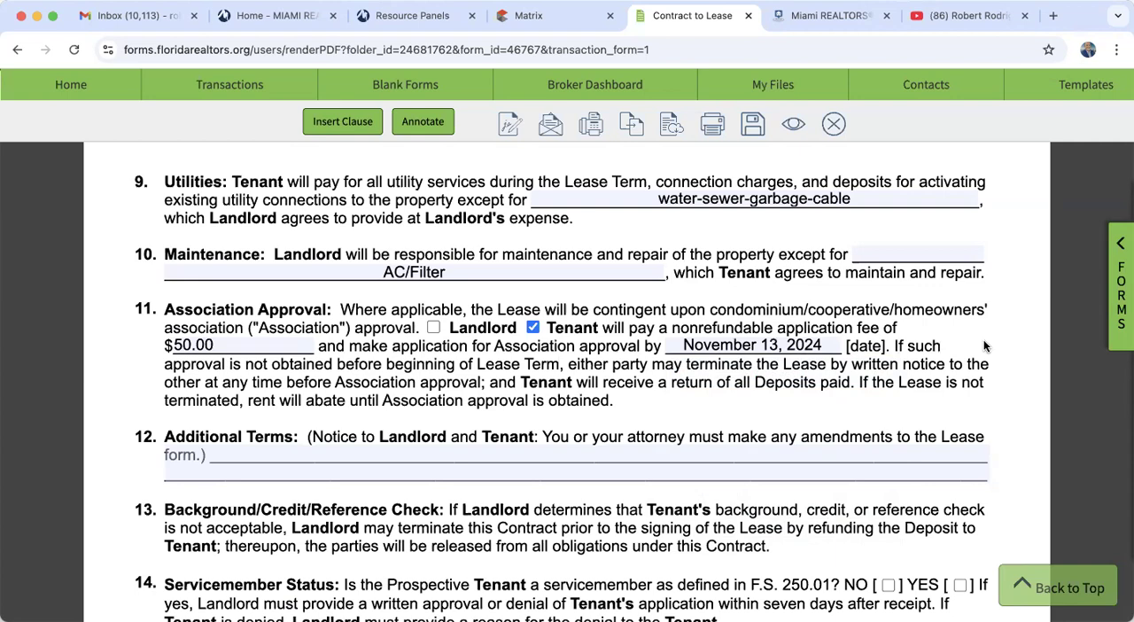
- Save the completed Contract to Lease and close it to return to the transaction
{"action": "scroll", "coordinate": [985, 345], "scroll_direction": "down", "scroll_amount": 10}
{"action": "scroll", "coordinate": [984, 346], "scroll_direction": "down", "scroll_amount": 8}
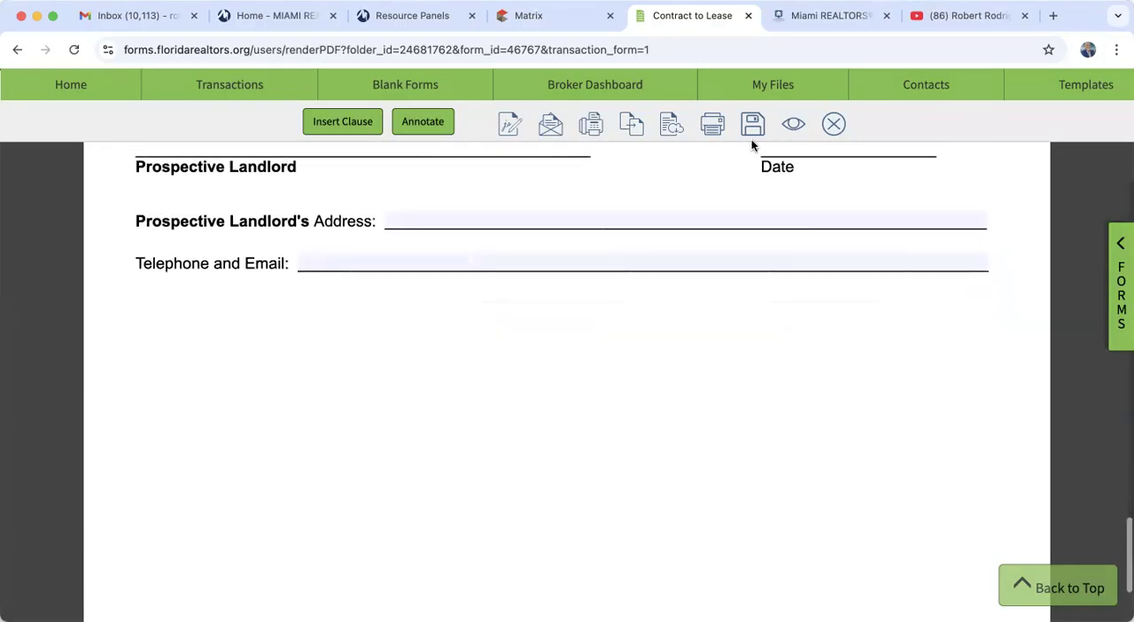
{"action": "left_click", "coordinate": [751, 129]}
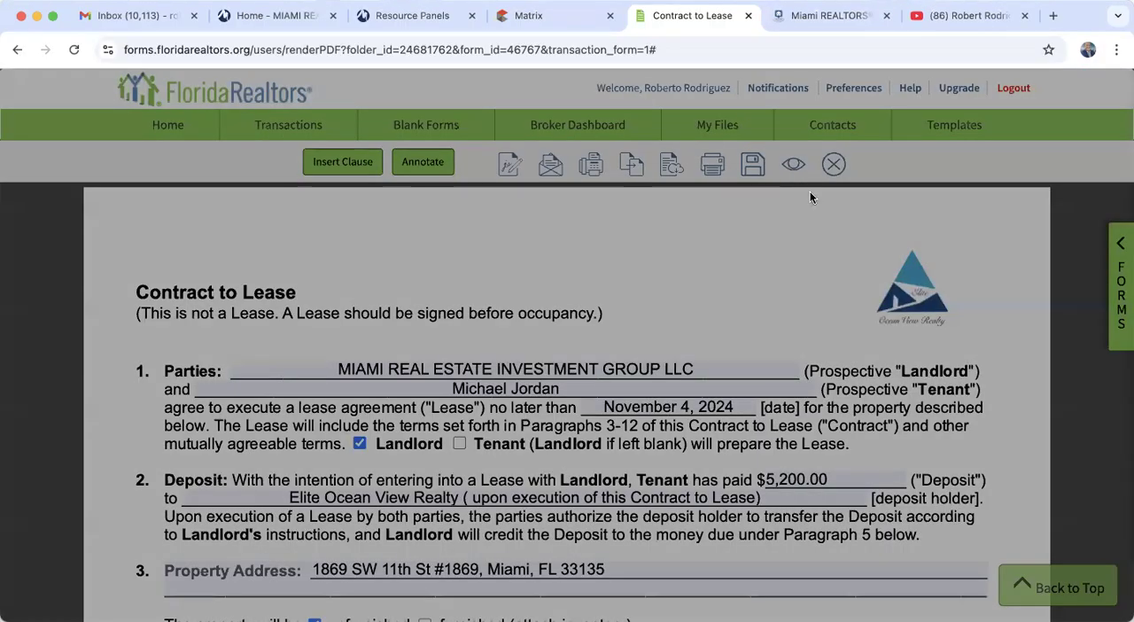
{"action": "left_click", "coordinate": [665, 112]}
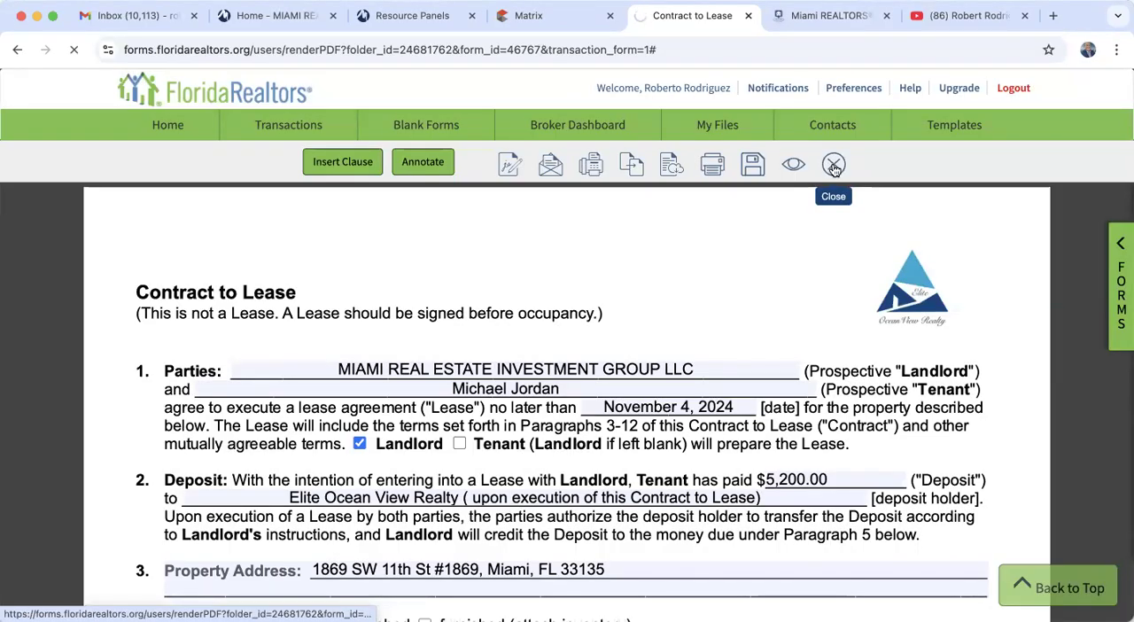
{"action": "left_click", "coordinate": [834, 165]}
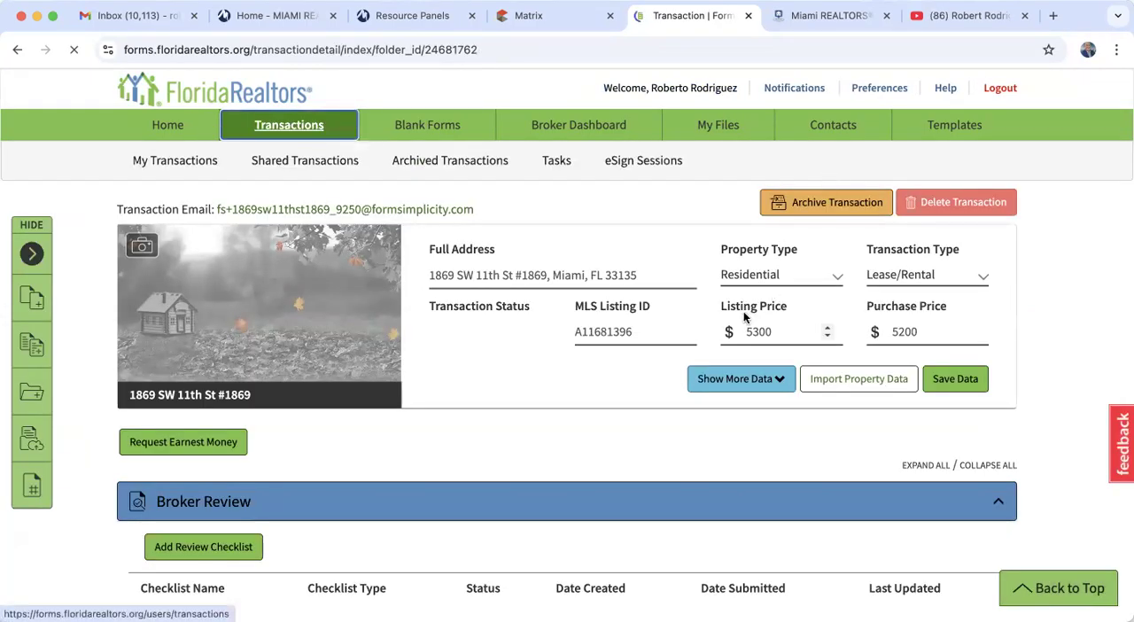
- Open the transaction's Compensation Agreement from Owner/Listing Broker to Tenant's Broker and mark Owner as the contracting party
{"action": "scroll", "coordinate": [743, 317], "scroll_direction": "down", "scroll_amount": 5}
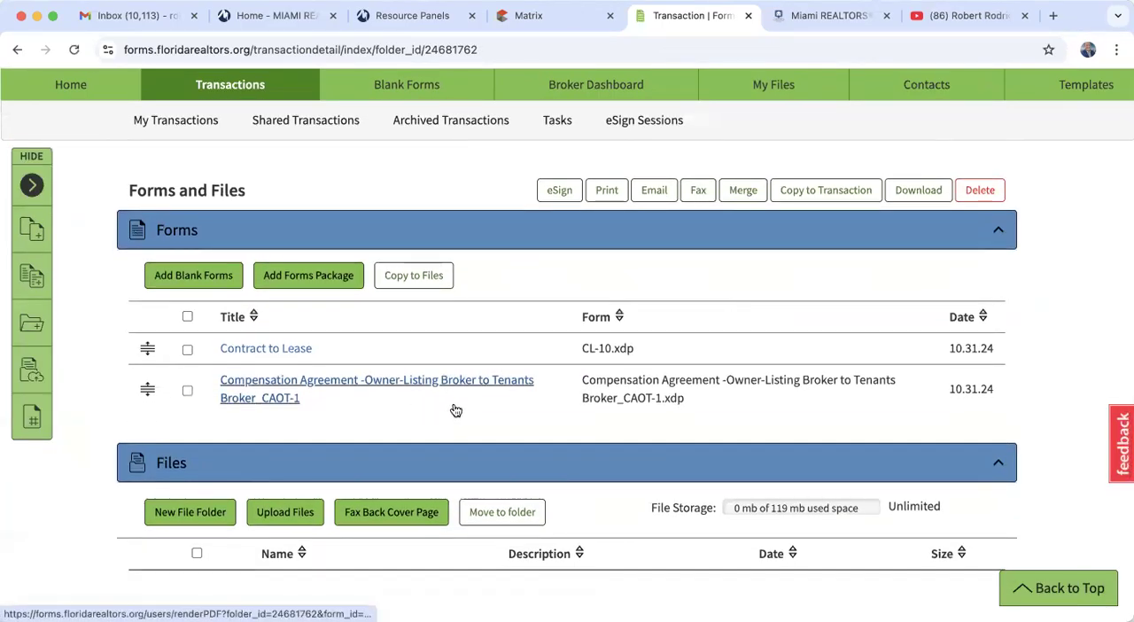
{"action": "scroll", "coordinate": [455, 410], "scroll_direction": "down", "scroll_amount": 1}
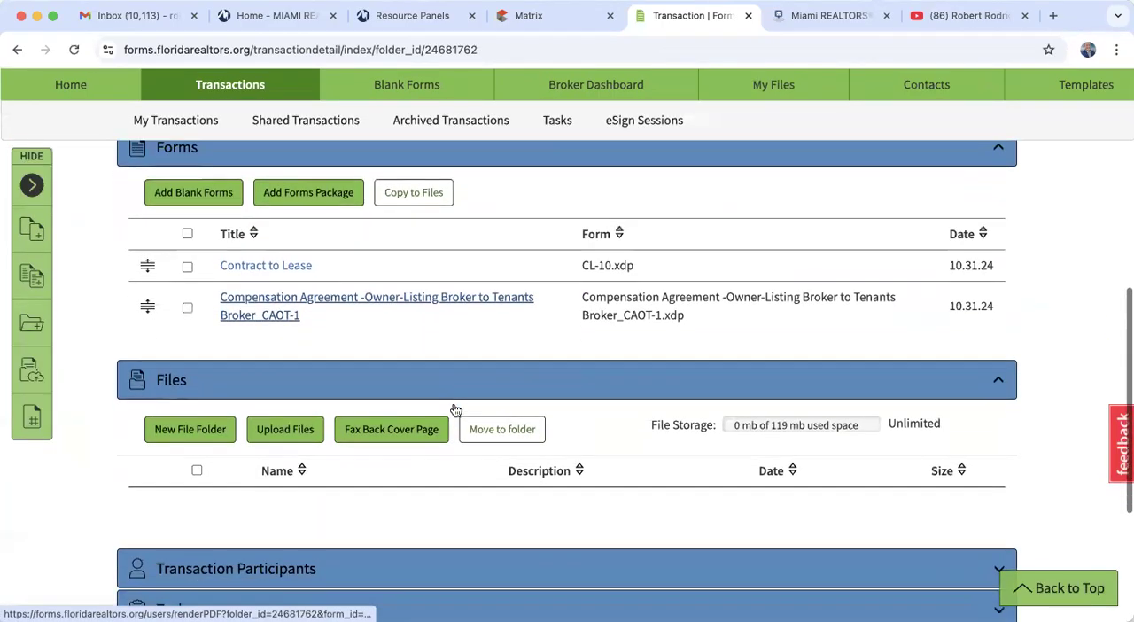
{"action": "left_click", "coordinate": [413, 305]}
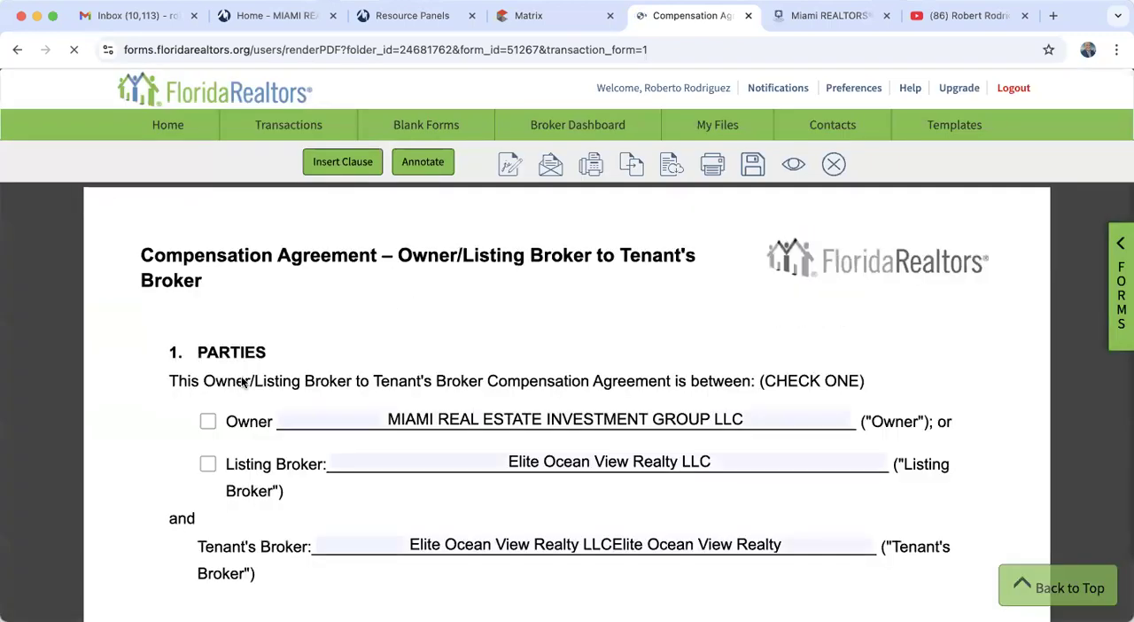
{"action": "left_click", "coordinate": [207, 423]}
- Set the term of the Compensation Agreement in section 3 to 30 days
{"action": "scroll", "coordinate": [167, 438], "scroll_direction": "down", "scroll_amount": 2}
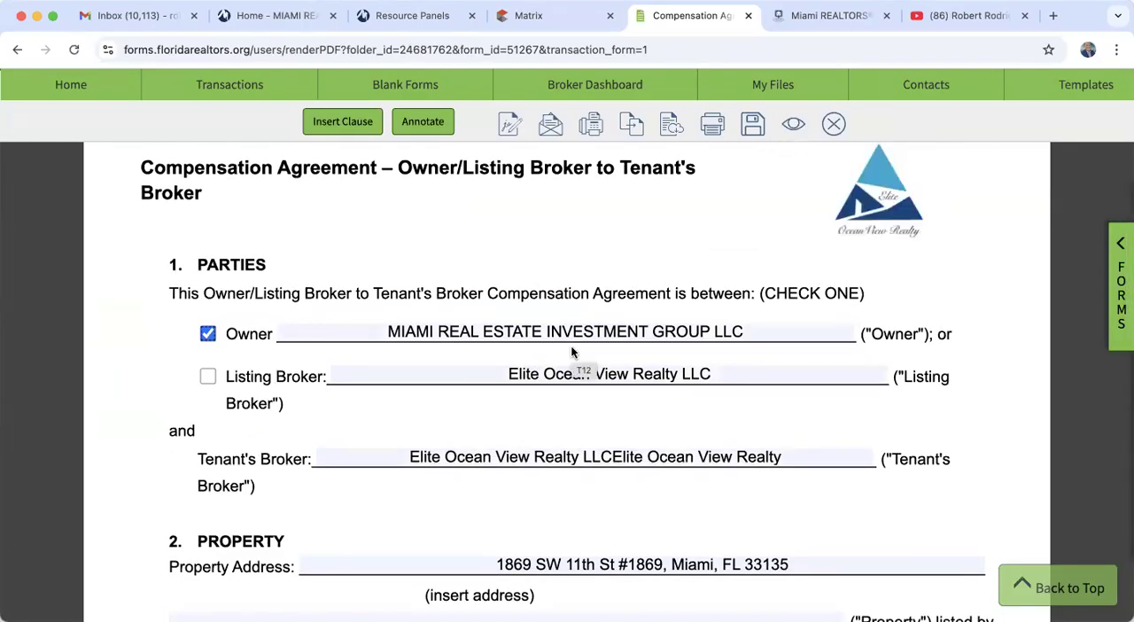
{"action": "scroll", "coordinate": [572, 353], "scroll_direction": "down", "scroll_amount": 3}
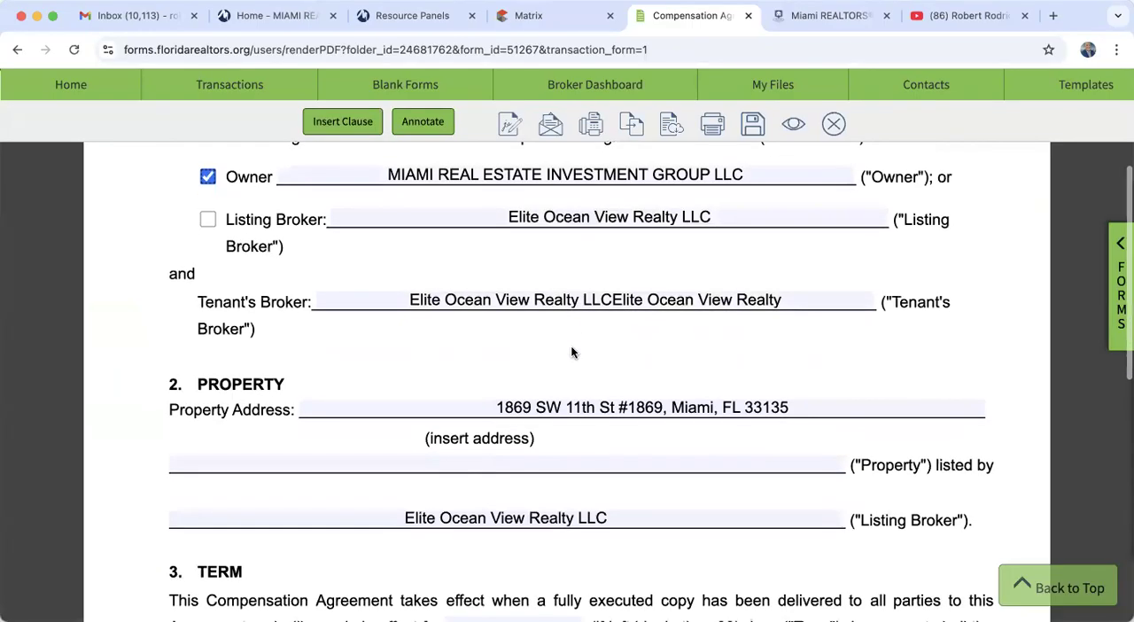
{"action": "scroll", "coordinate": [572, 353], "scroll_direction": "down", "scroll_amount": 4}
{"action": "scroll", "coordinate": [571, 353], "scroll_direction": "down", "scroll_amount": 3}
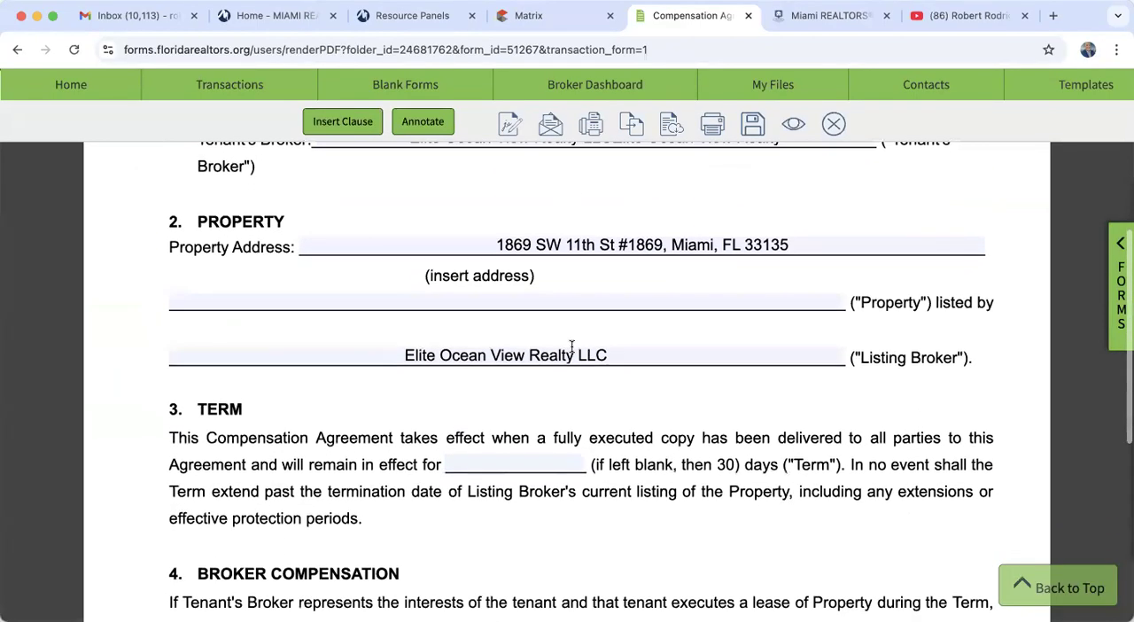
{"action": "left_click", "coordinate": [518, 359]}
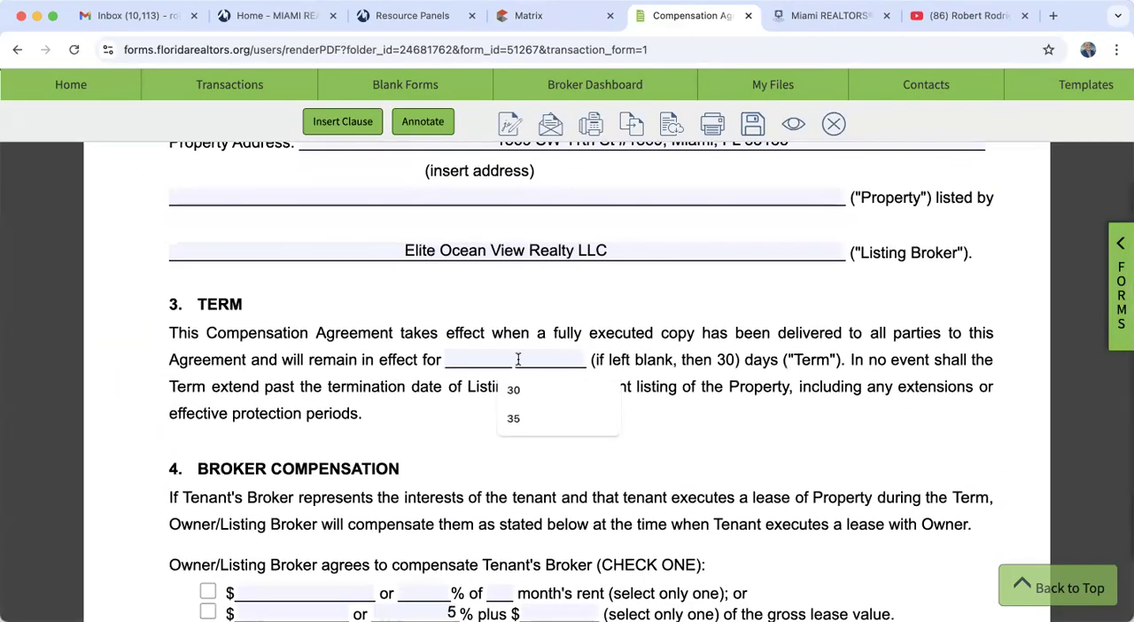
{"action": "left_click", "coordinate": [514, 390]}
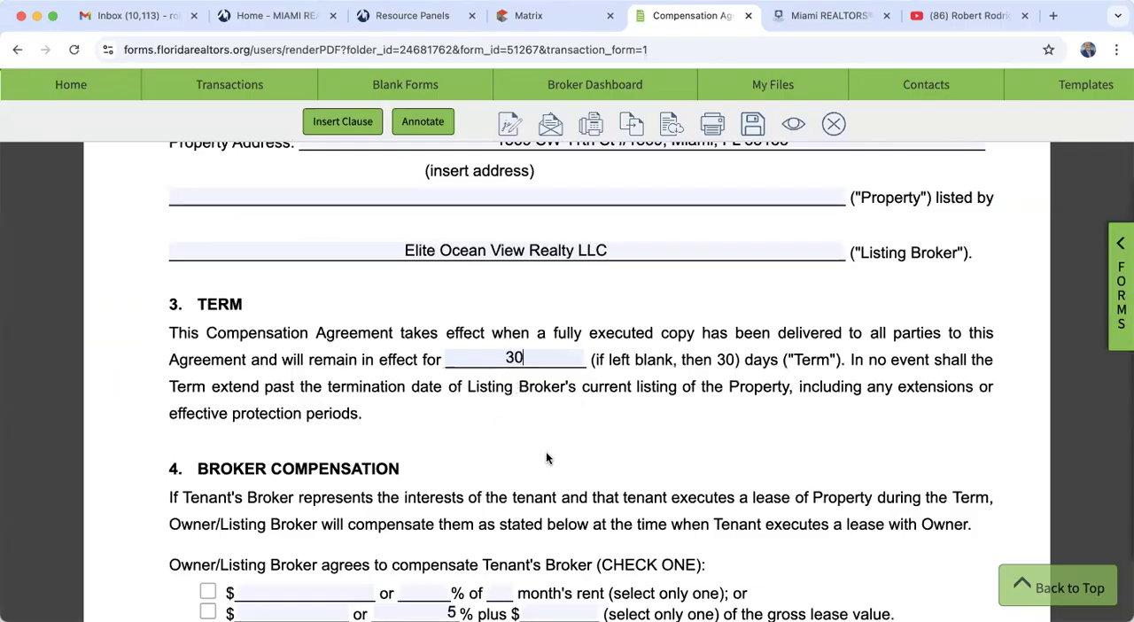
- Select the month's rent option for the Tenant's Broker compensation, enter 50% of 1 month's rent, and clear the gross lease percentage
{"action": "scroll", "coordinate": [546, 458], "scroll_direction": "down", "scroll_amount": 4}
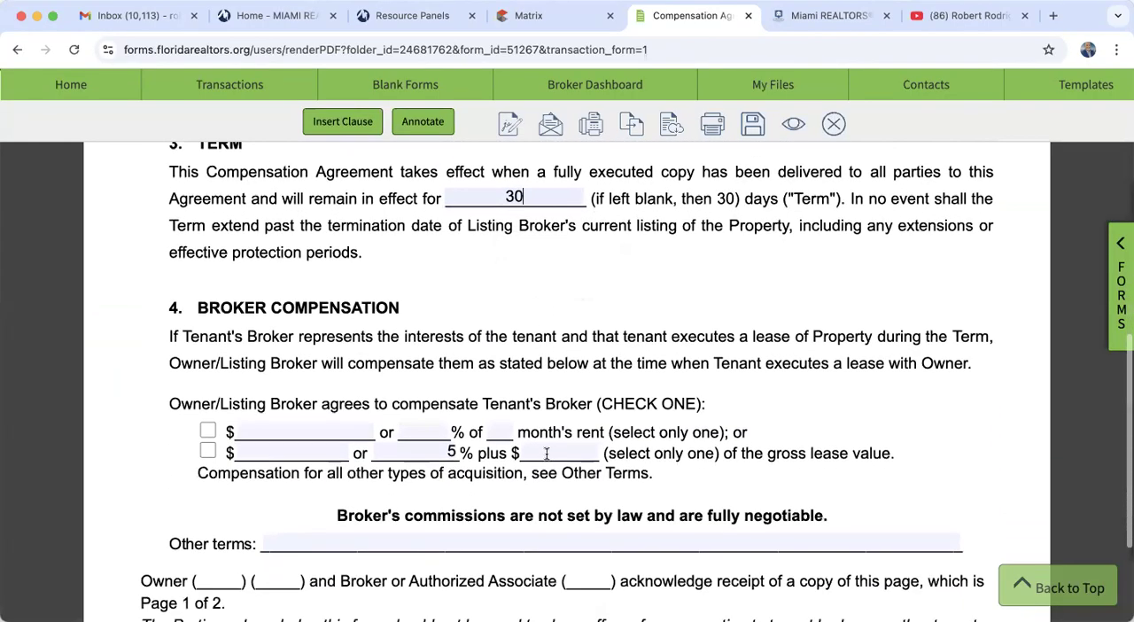
{"action": "scroll", "coordinate": [546, 454], "scroll_direction": "down", "scroll_amount": 3}
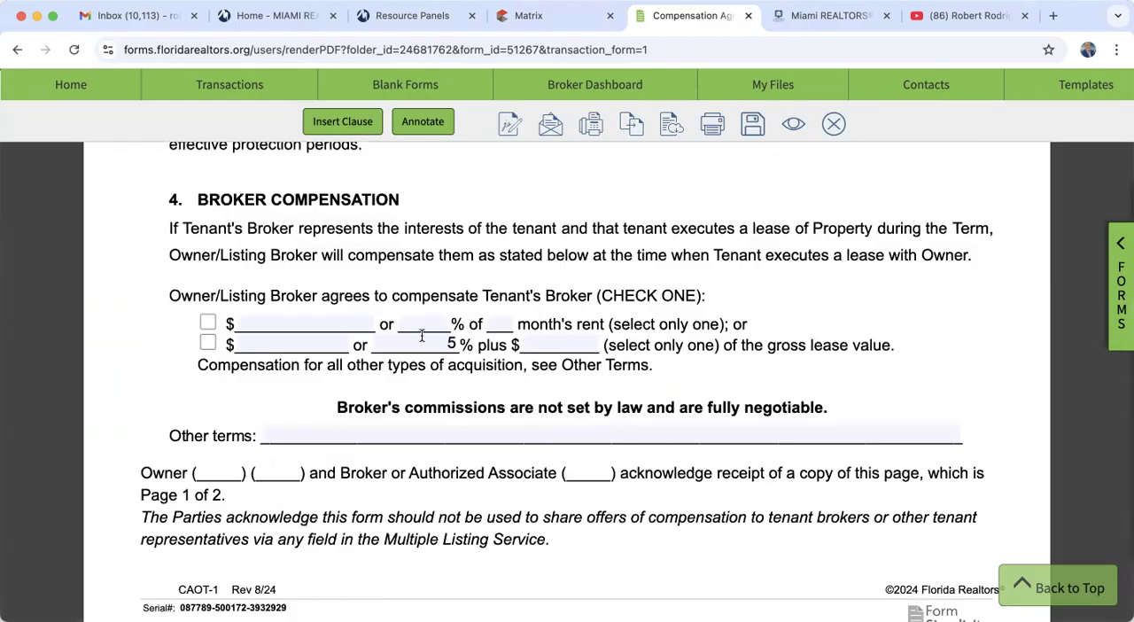
{"action": "left_click", "coordinate": [208, 323]}
{"action": "left_click", "coordinate": [429, 323]}
{"action": "type", "text": "50"}
{"action": "left_click", "coordinate": [497, 325]}
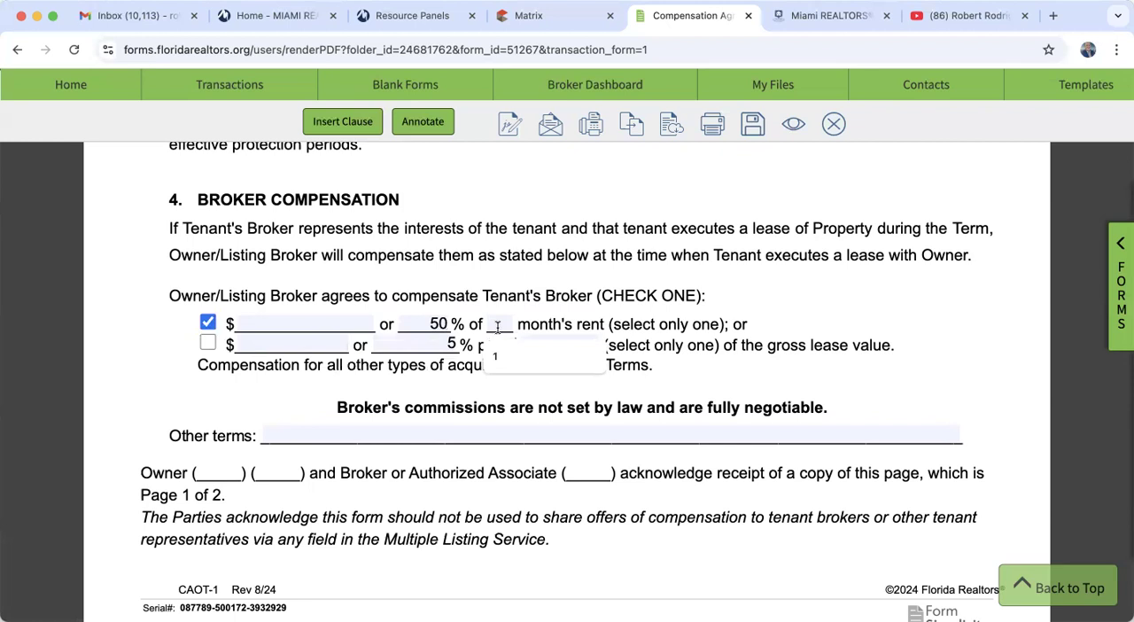
{"action": "type", "text": "1"}
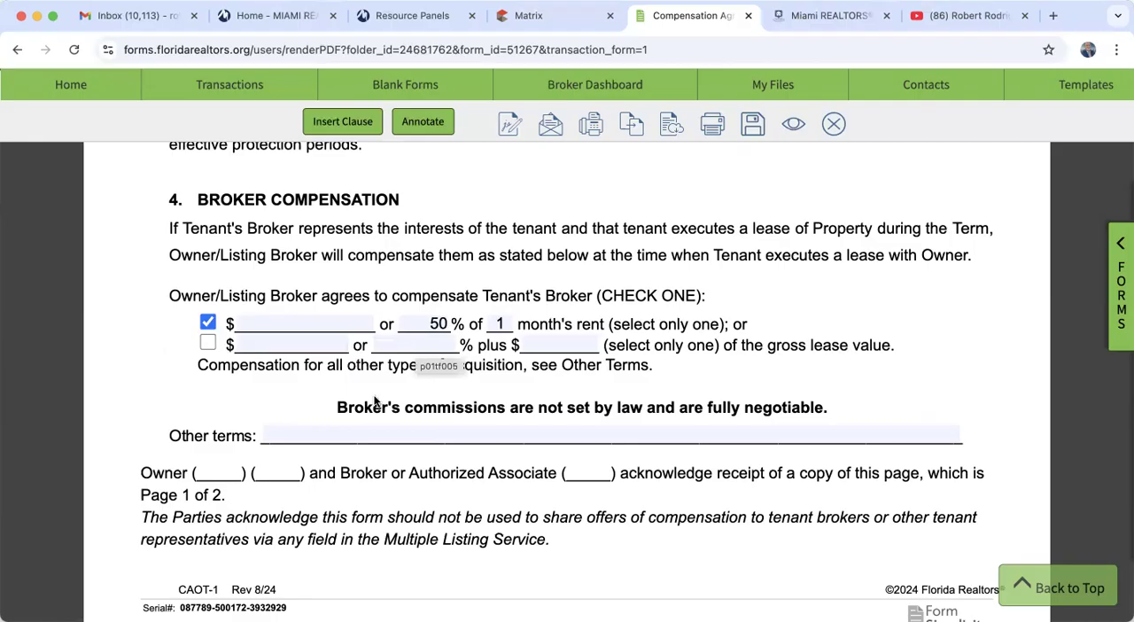
- Save and close the Compensation Agreement, returning to the forms list of the transaction
{"action": "scroll", "coordinate": [218, 451], "scroll_direction": "down", "scroll_amount": 3}
{"action": "scroll", "coordinate": [217, 451], "scroll_direction": "down", "scroll_amount": 15}
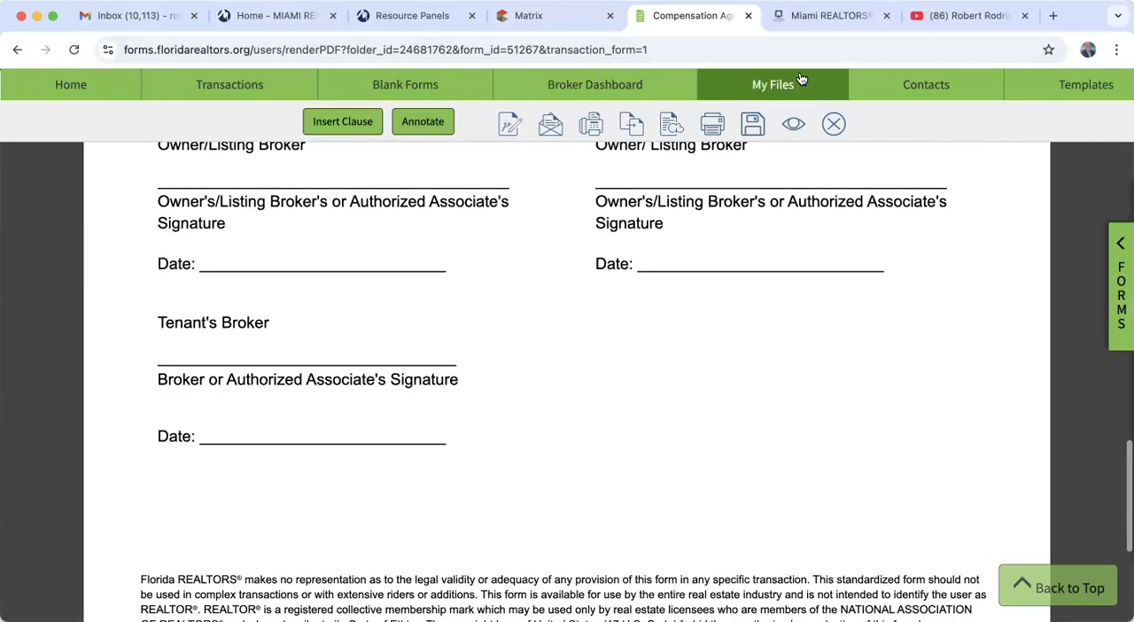
{"action": "left_click", "coordinate": [752, 121]}
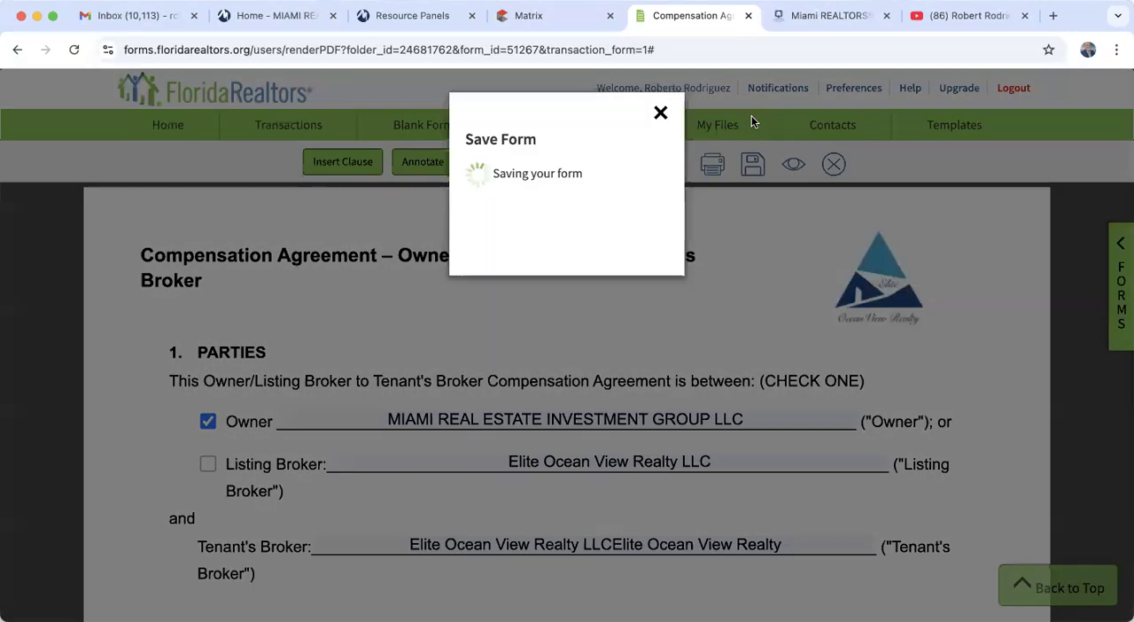
{"action": "left_click", "coordinate": [660, 116]}
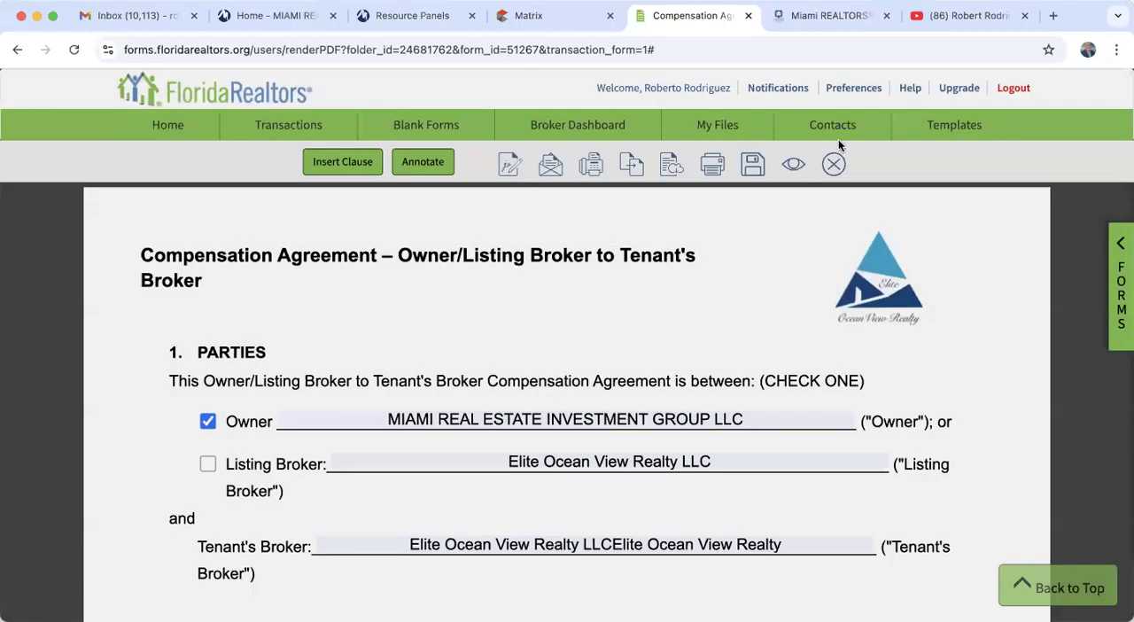
{"action": "left_click", "coordinate": [835, 164]}
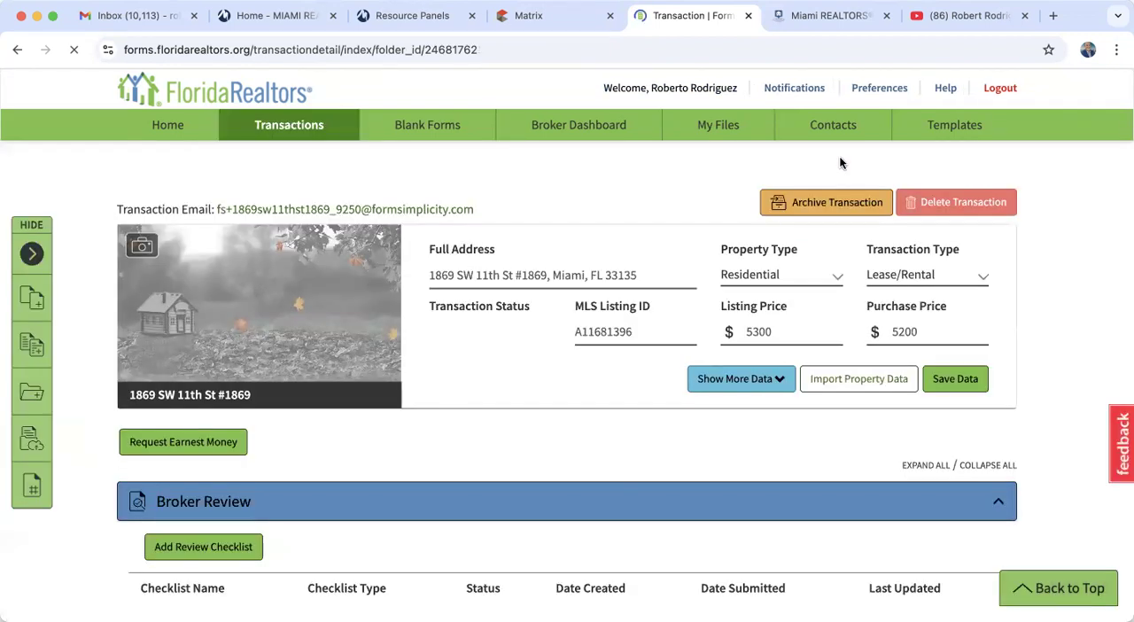
{"action": "scroll", "coordinate": [839, 155], "scroll_direction": "down", "scroll_amount": 4}
{"action": "scroll", "coordinate": [528, 304], "scroll_direction": "down", "scroll_amount": 2}
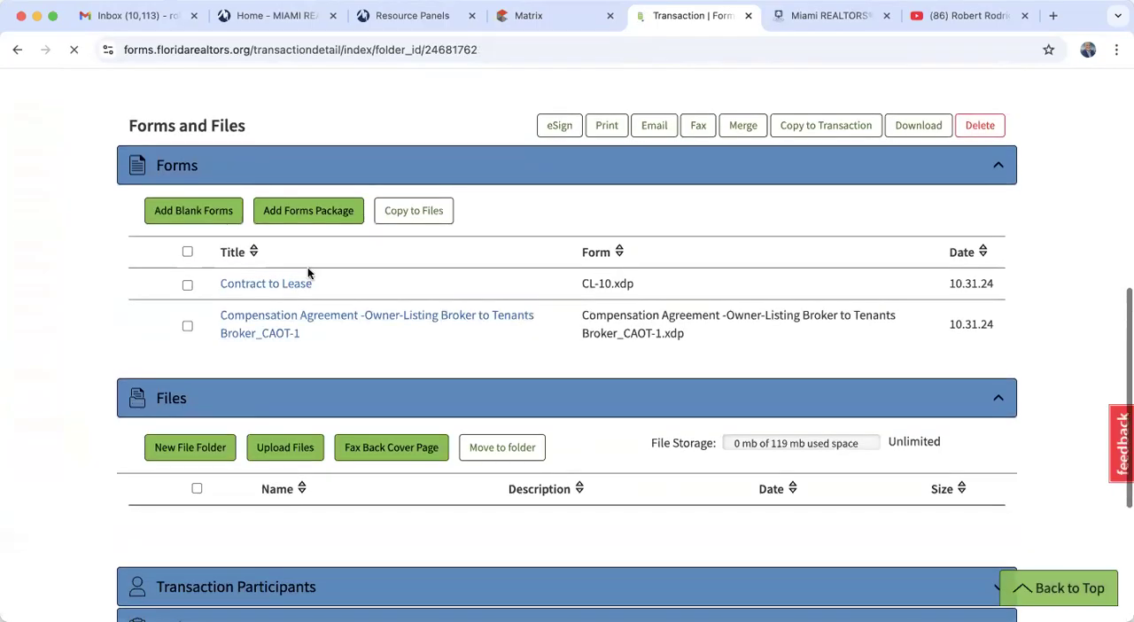
- Create a new eSign 2.0 session for the Contract to Lease form with all suggested signers deselected
{"action": "left_click", "coordinate": [187, 284]}
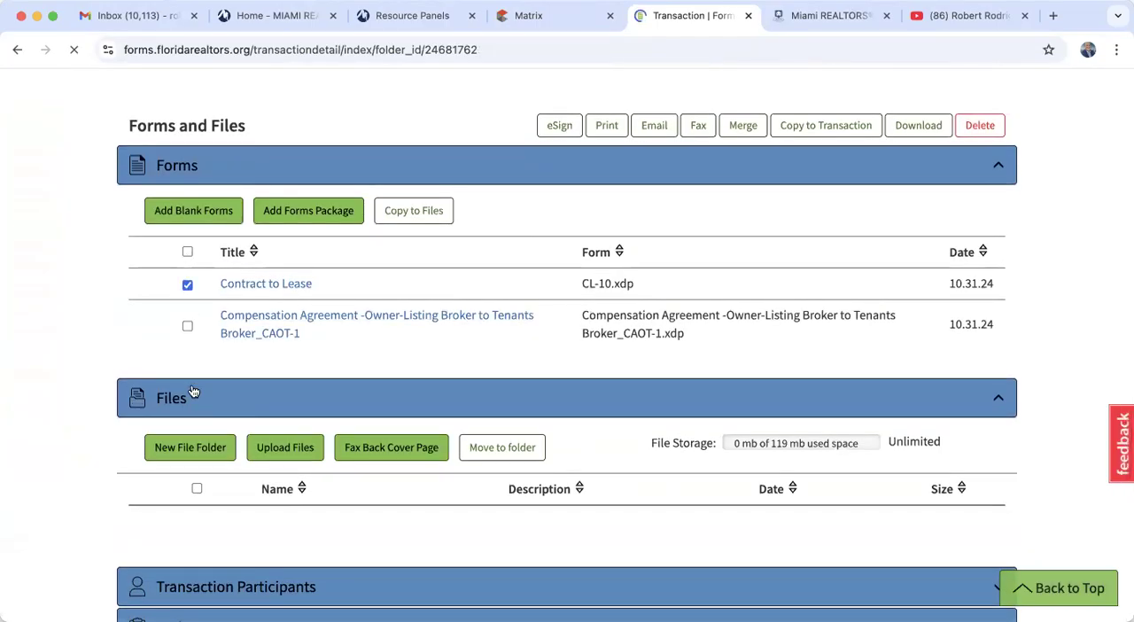
{"action": "scroll", "coordinate": [192, 372], "scroll_direction": "down", "scroll_amount": 1}
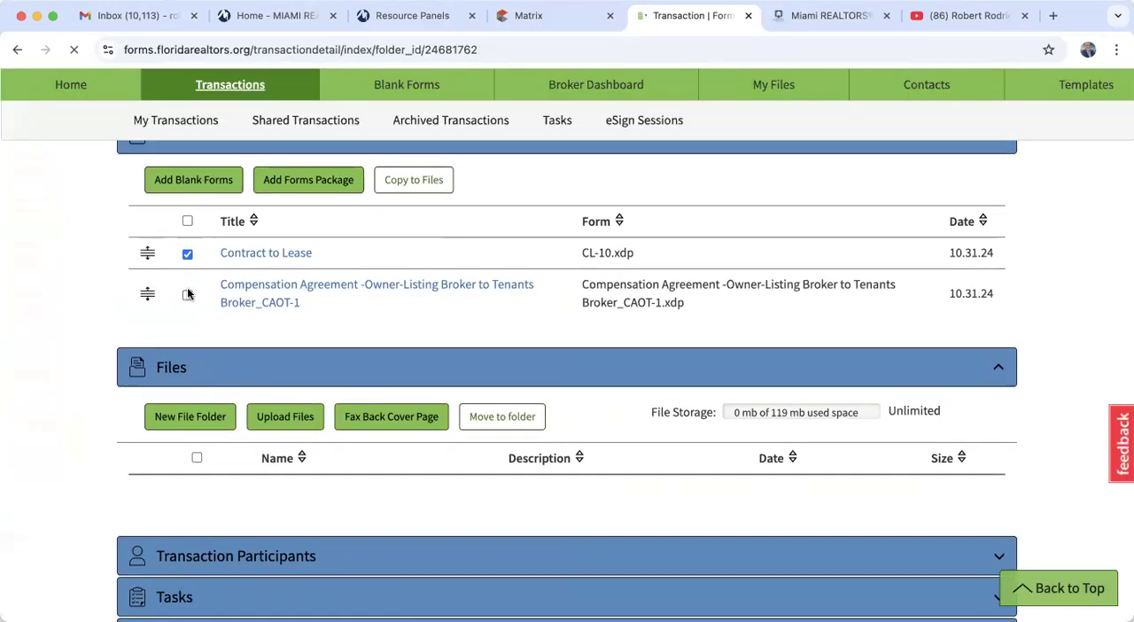
{"action": "scroll", "coordinate": [308, 316], "scroll_direction": "up", "scroll_amount": 2}
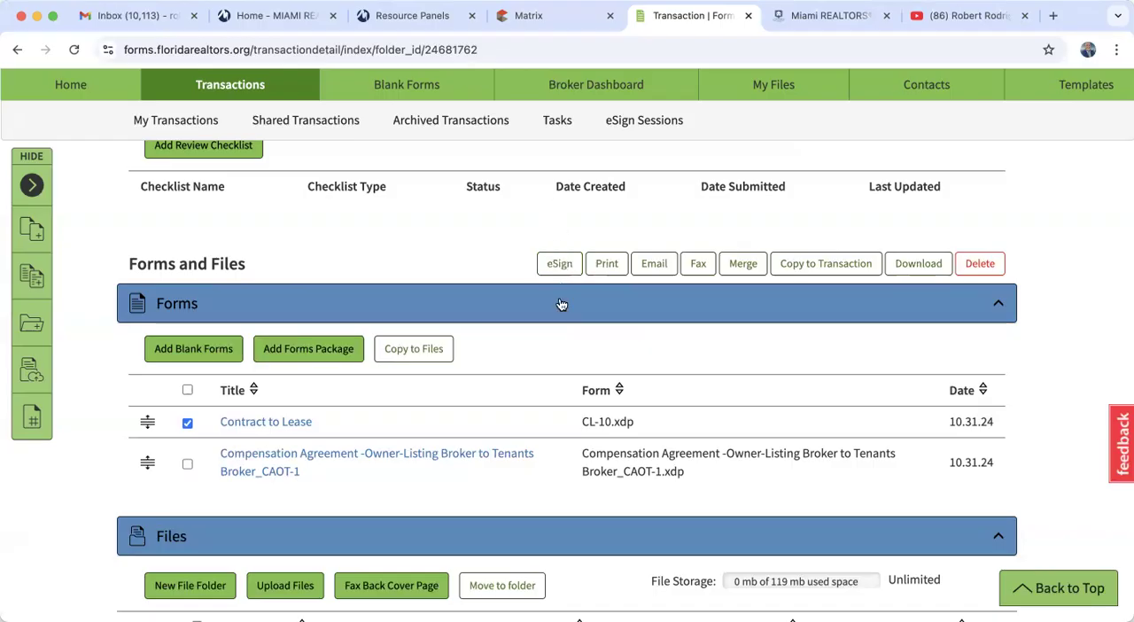
{"action": "left_click", "coordinate": [562, 267]}
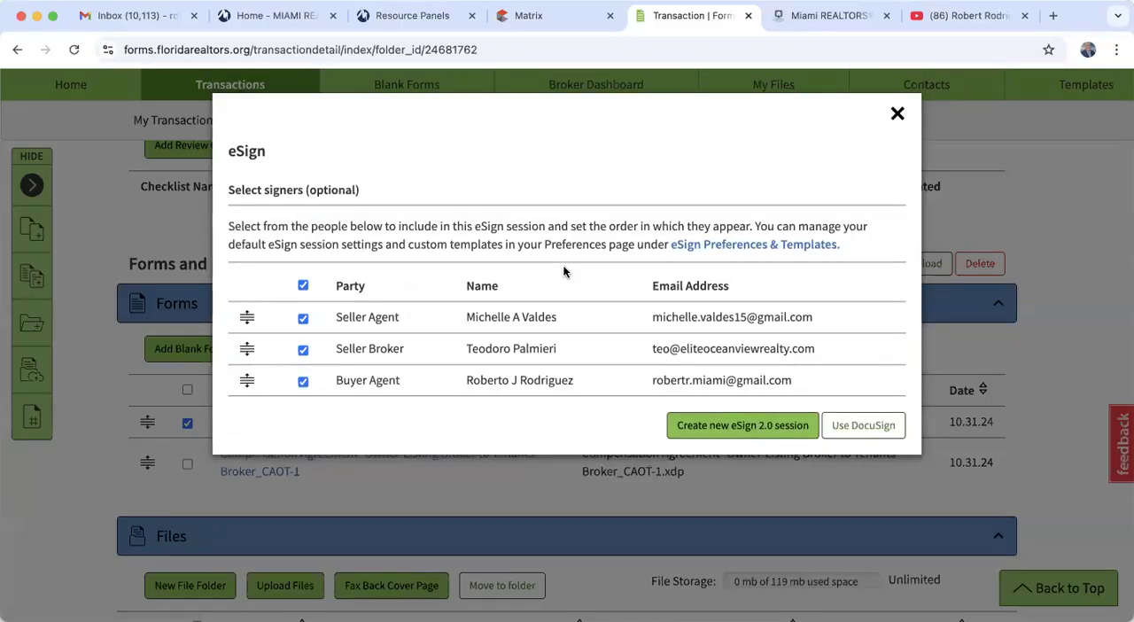
{"action": "left_click", "coordinate": [303, 285]}
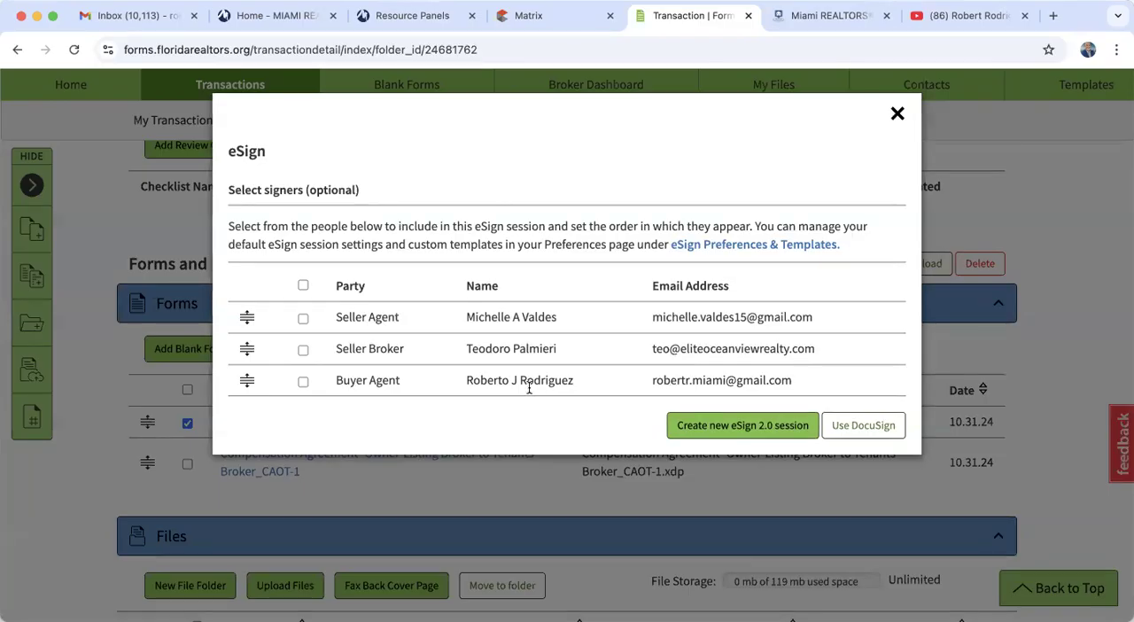
{"action": "left_click", "coordinate": [769, 427]}
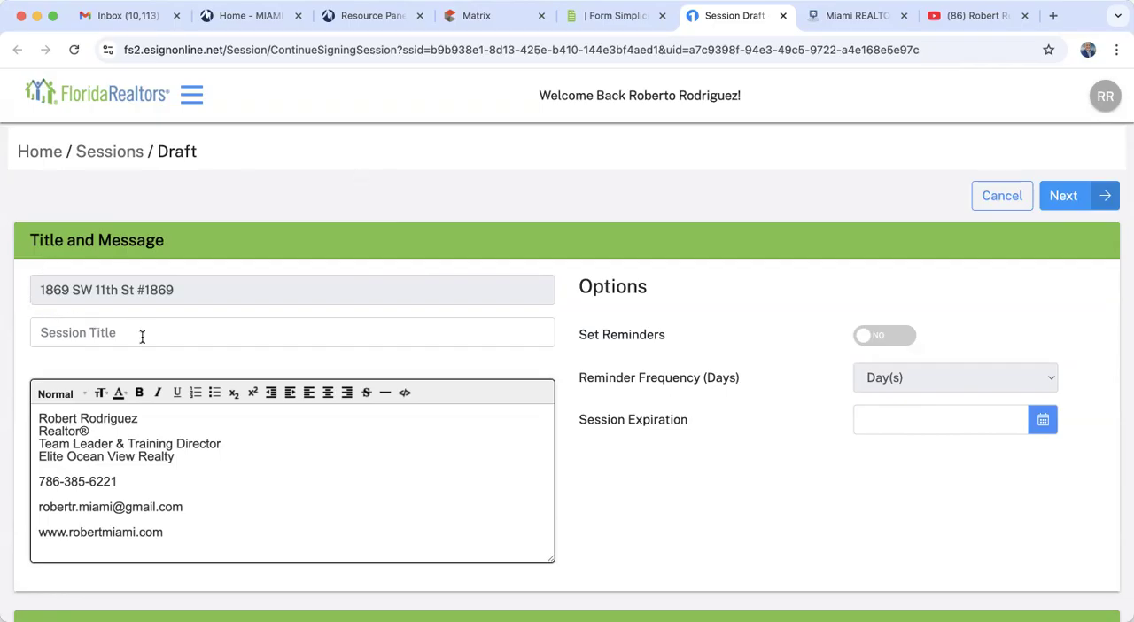
- Title the eSign session "Contract to Lease" followed by the property address copied from the transaction name
{"action": "scroll", "coordinate": [142, 337], "scroll_direction": "down", "scroll_amount": 5}
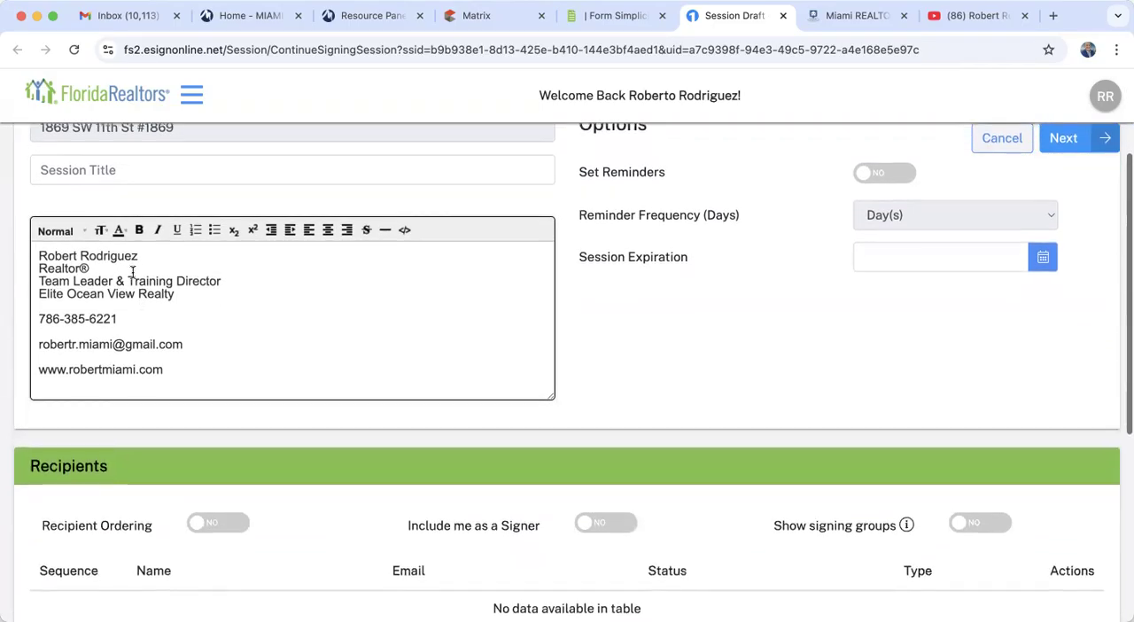
{"action": "scroll", "coordinate": [140, 217], "scroll_direction": "up", "scroll_amount": 3}
{"action": "left_click", "coordinate": [121, 227]}
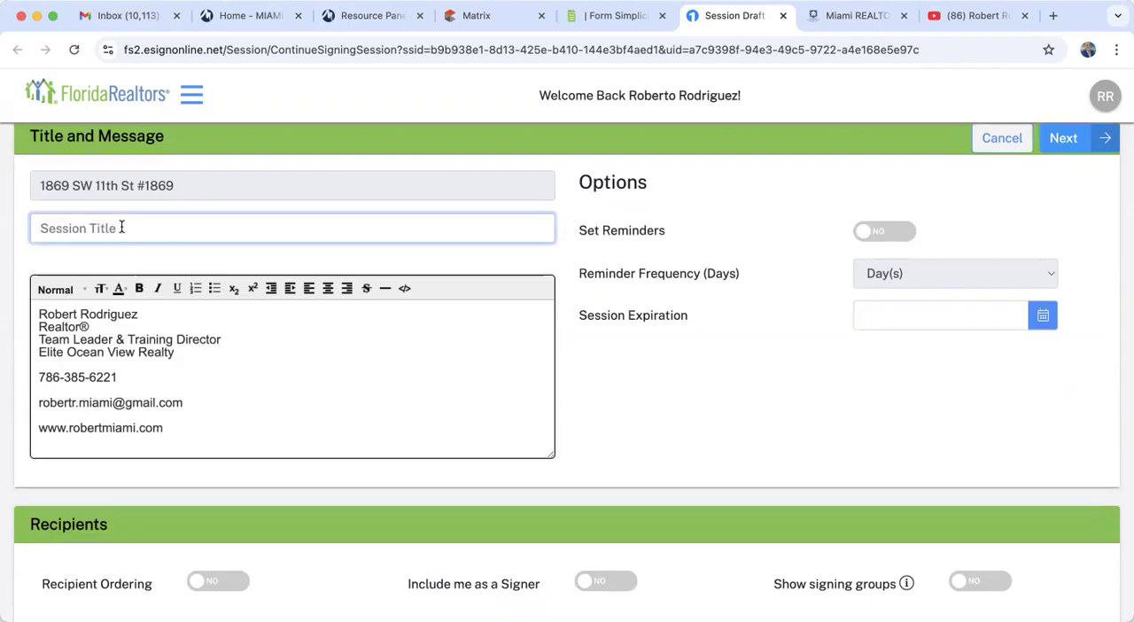
{"action": "type", "text": "Contr"}
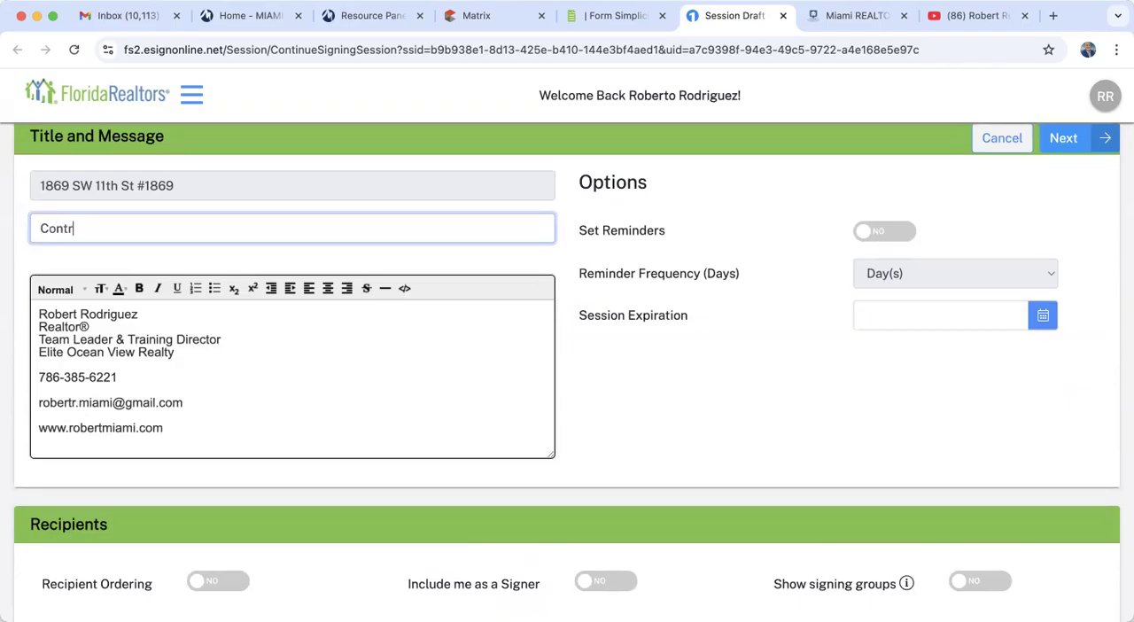
{"action": "type", "text": "act to "}
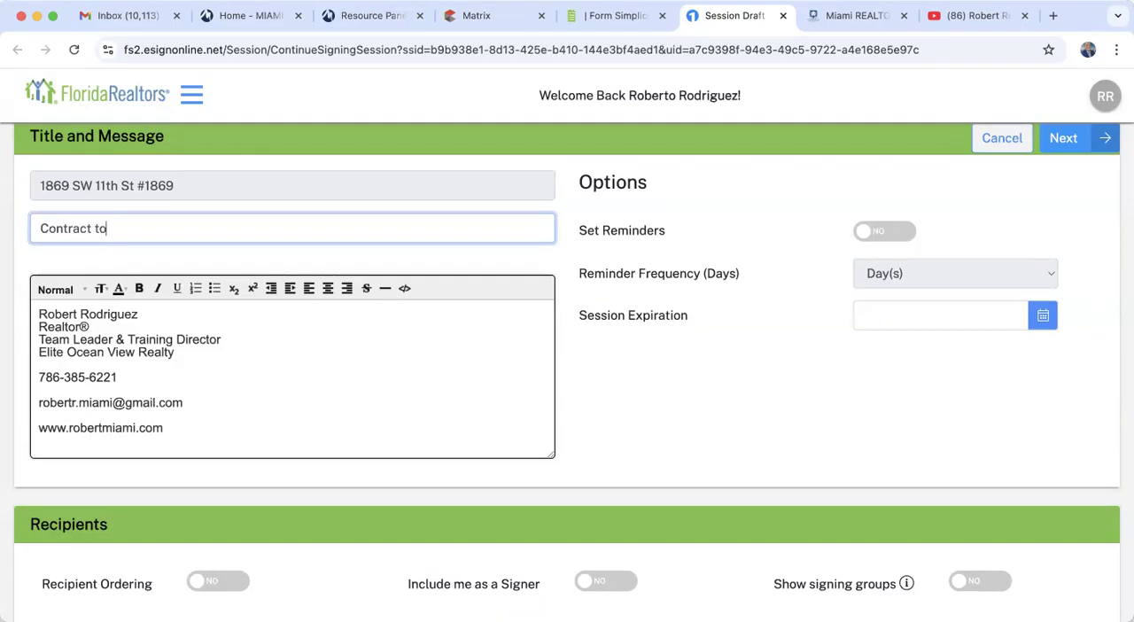
{"action": "type", "text": "Lease"}
{"action": "left_click", "coordinate": [161, 183]}
{"action": "left_click_drag", "start_coordinate": [160, 184], "coordinate": [35, 193]}
{"action": "key", "text": "ctrl+c"}
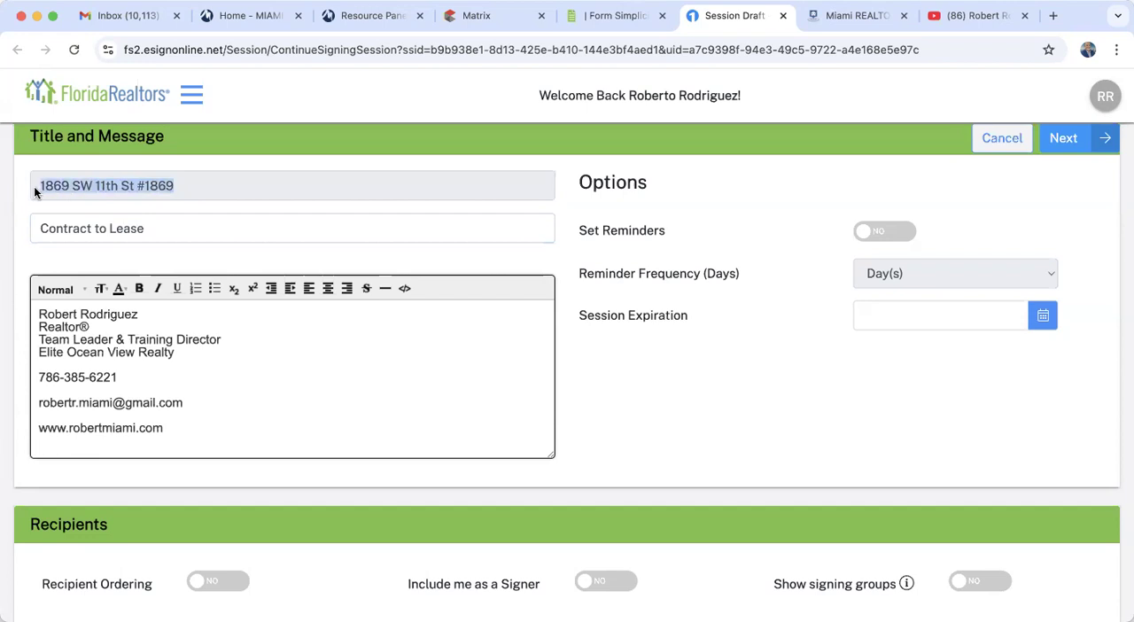
{"action": "left_click", "coordinate": [158, 229]}
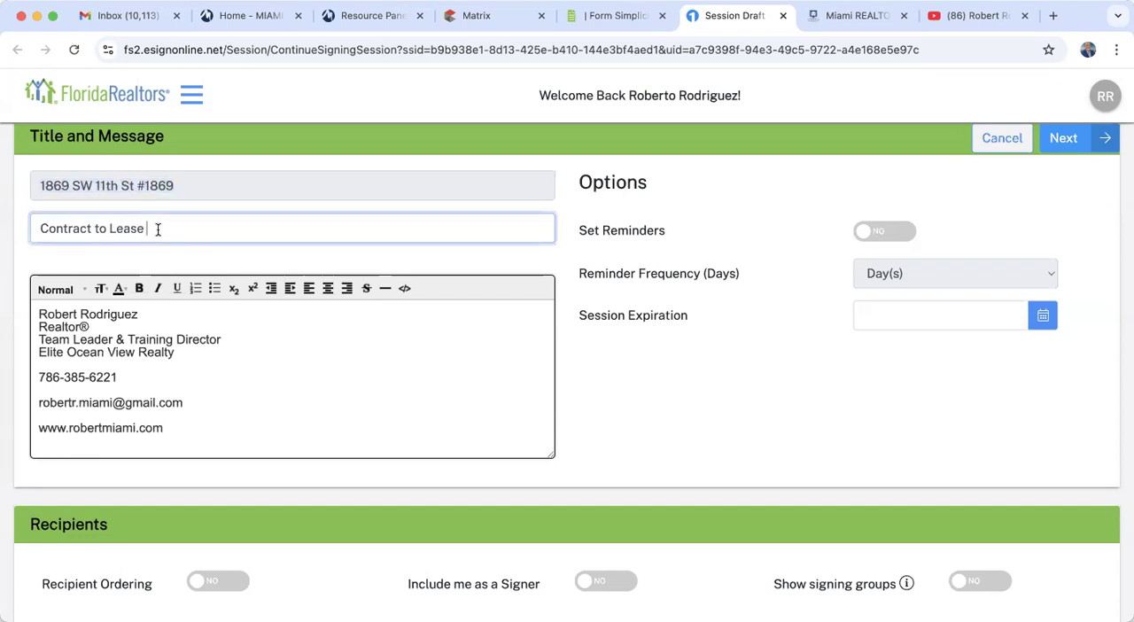
{"action": "key", "text": "ctrl+v"}
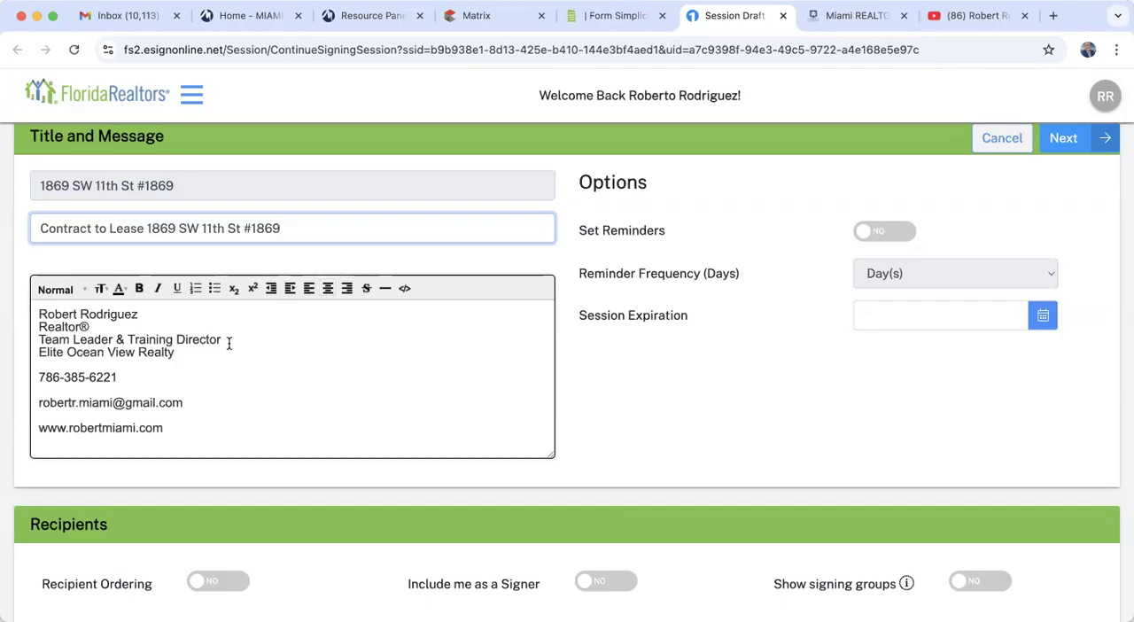
- Add a line above the signature in the session message, greeting the tenant by first name and asking them to "please sign the CTL."
{"action": "left_click", "coordinate": [39, 313]}
{"action": "key", "text": "Return"}
{"action": "key", "text": "Return"}
{"action": "key", "text": "Up"}
{"action": "key", "text": "Up"}
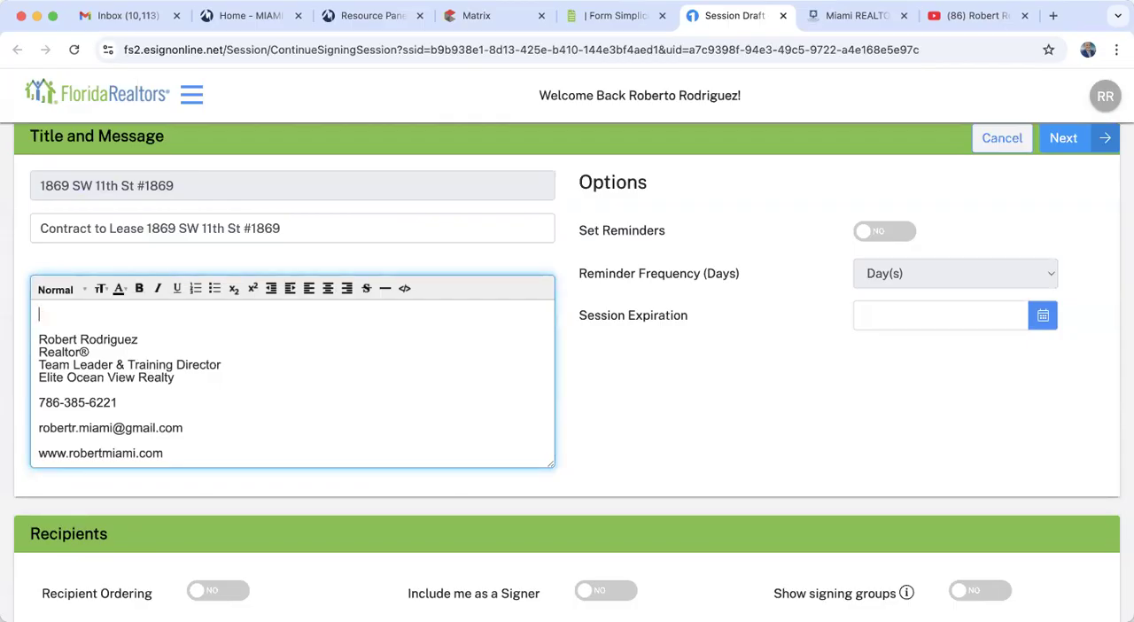
{"action": "type", "text": "Hi Michael, please s"}
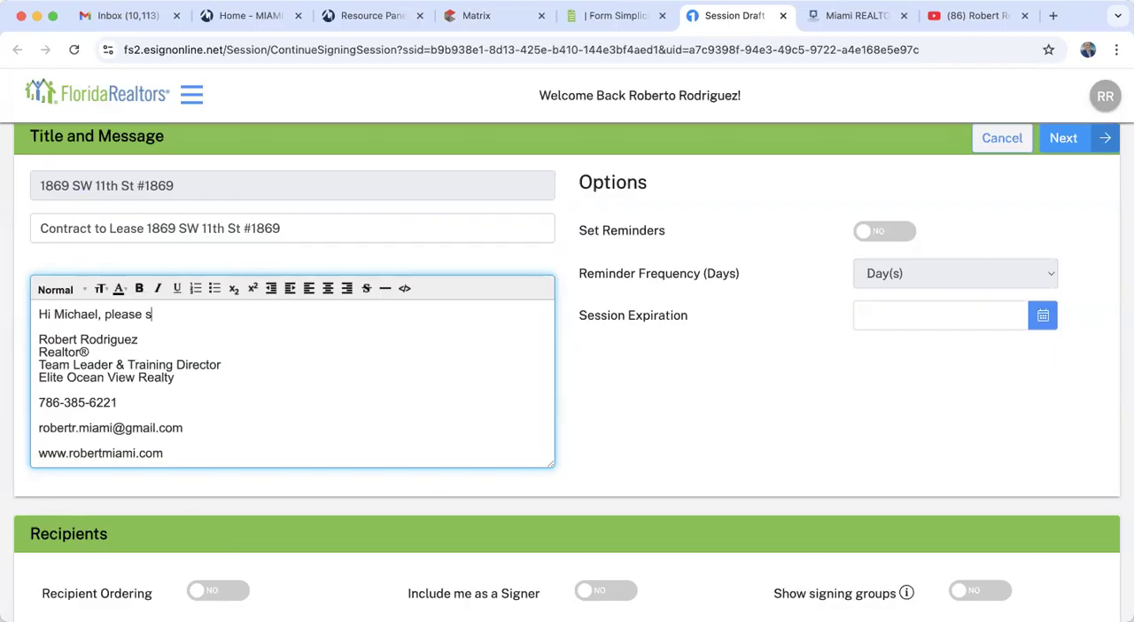
{"action": "type", "text": "ign the CTL."}
{"action": "scroll", "coordinate": [249, 372], "scroll_direction": "down", "scroll_amount": 5}
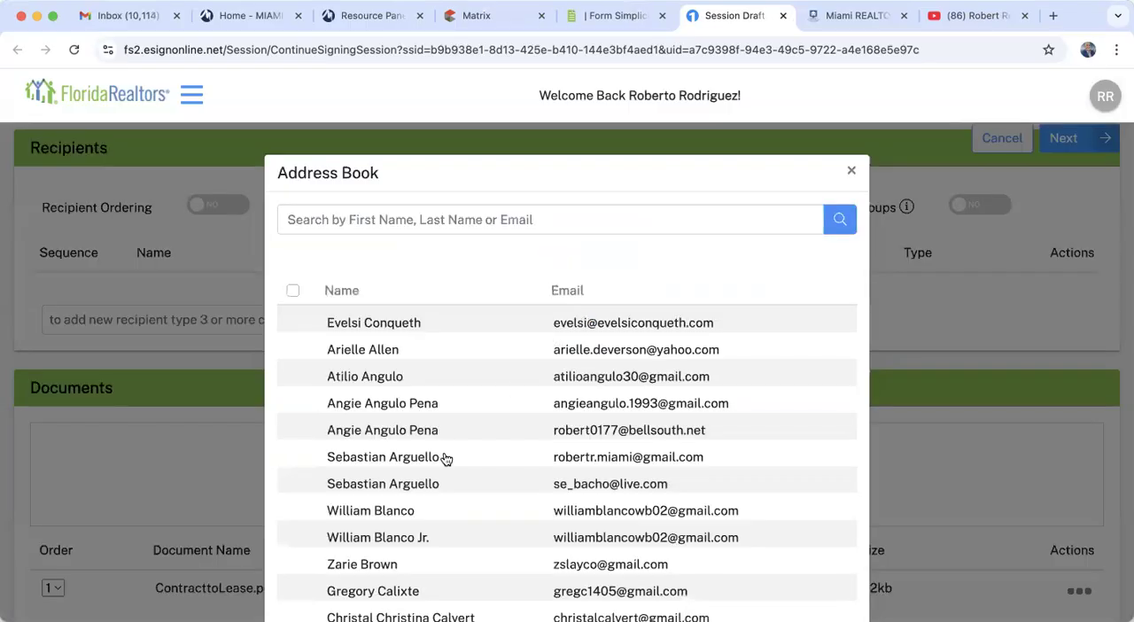
{"action": "scroll", "coordinate": [444, 461], "scroll_direction": "down", "scroll_amount": 3}
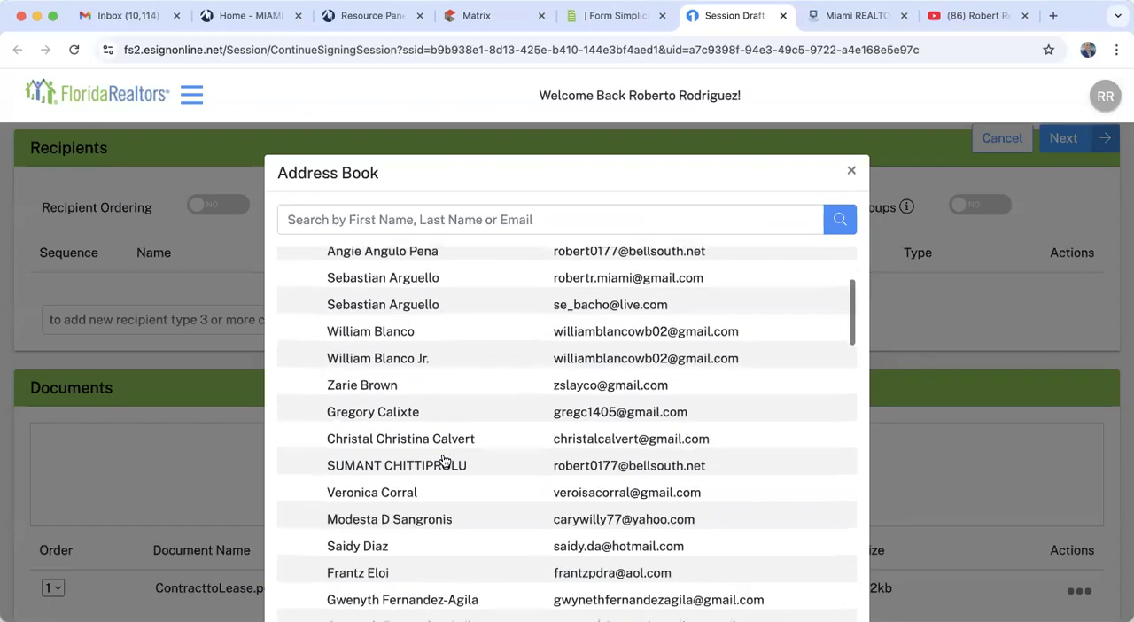
{"action": "scroll", "coordinate": [444, 460], "scroll_direction": "down", "scroll_amount": 4}
{"action": "scroll", "coordinate": [444, 461], "scroll_direction": "down", "scroll_amount": 10}
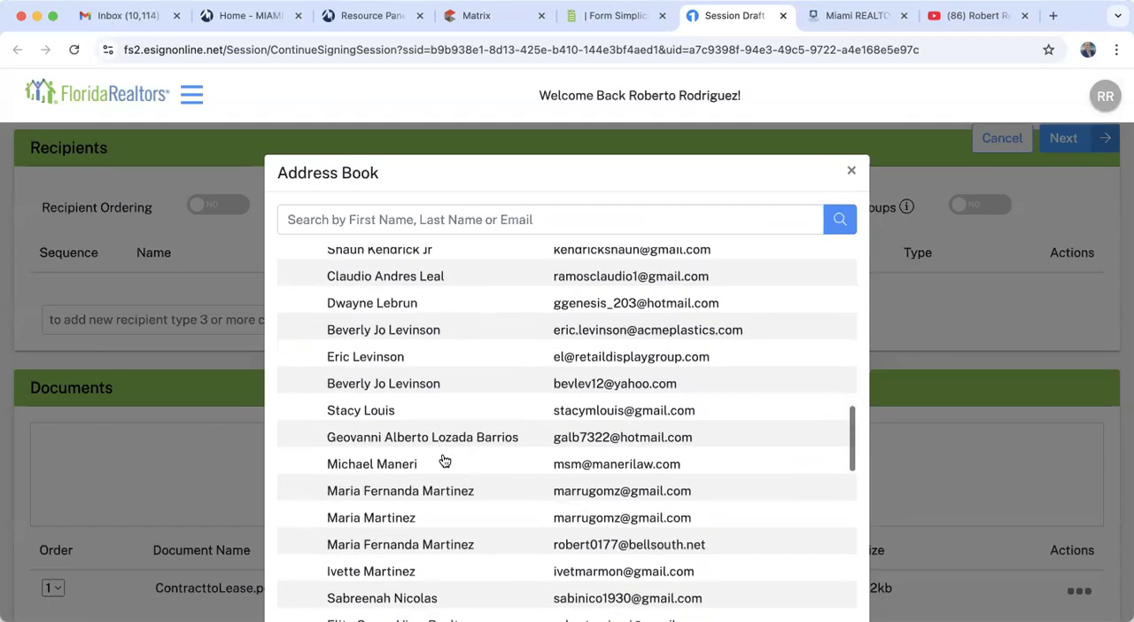
{"action": "scroll", "coordinate": [444, 461], "scroll_direction": "down", "scroll_amount": 15}
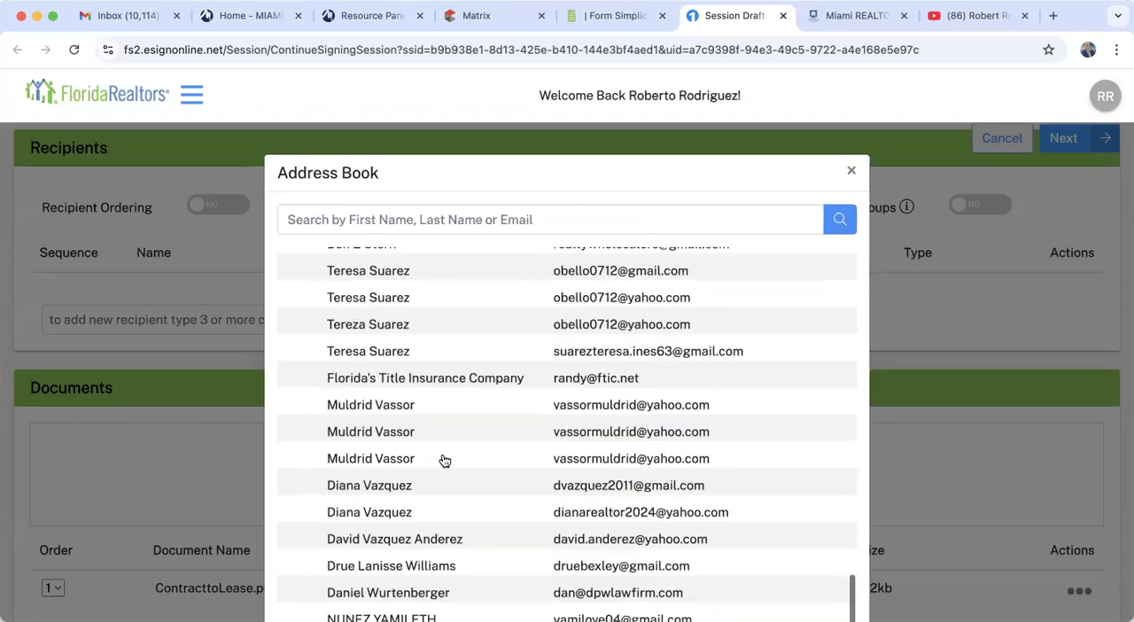
{"action": "scroll", "coordinate": [444, 461], "scroll_direction": "down", "scroll_amount": 3}
{"action": "scroll", "coordinate": [445, 471], "scroll_direction": "up", "scroll_amount": 6}
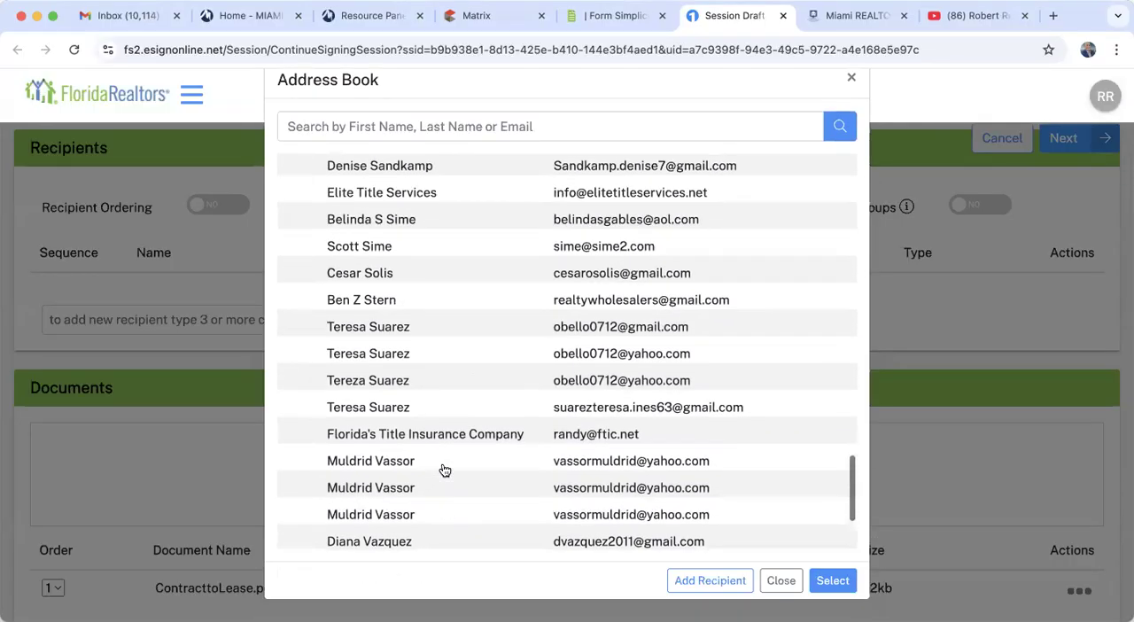
{"action": "scroll", "coordinate": [443, 470], "scroll_direction": "up", "scroll_amount": 3}
{"action": "scroll", "coordinate": [444, 471], "scroll_direction": "down", "scroll_amount": 10}
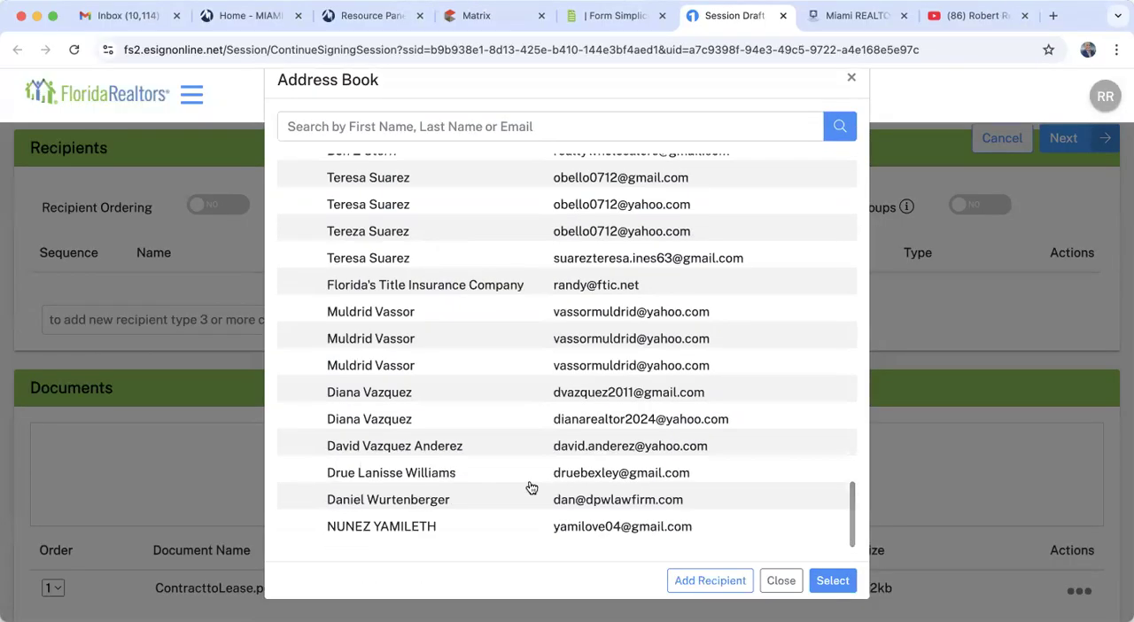
{"action": "left_click", "coordinate": [692, 587]}
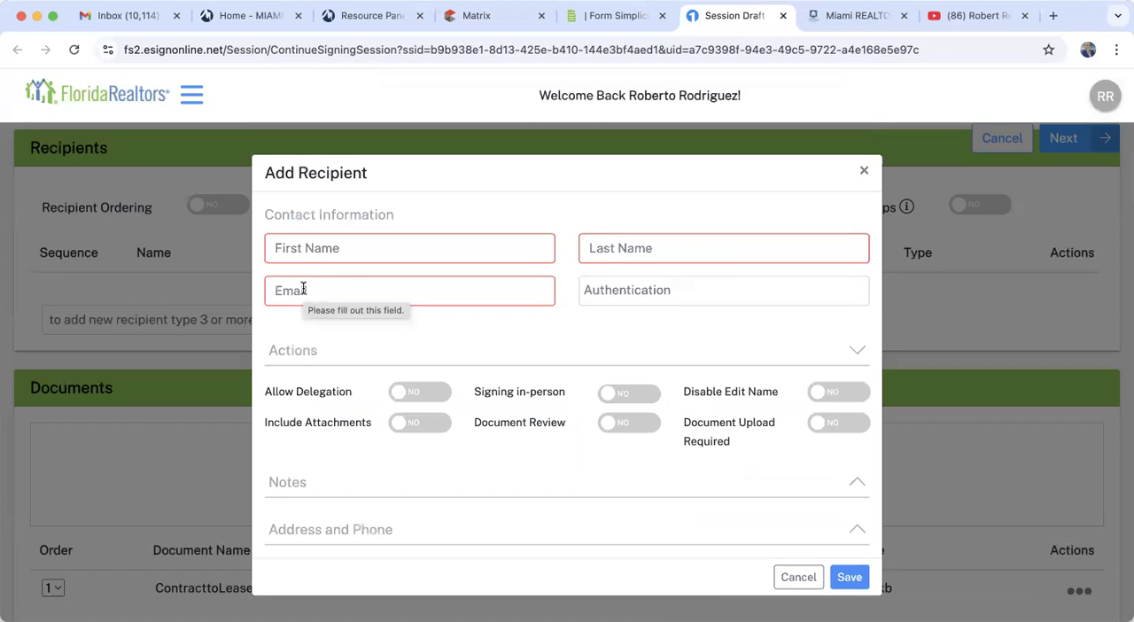
{"action": "left_click", "coordinate": [340, 250]}
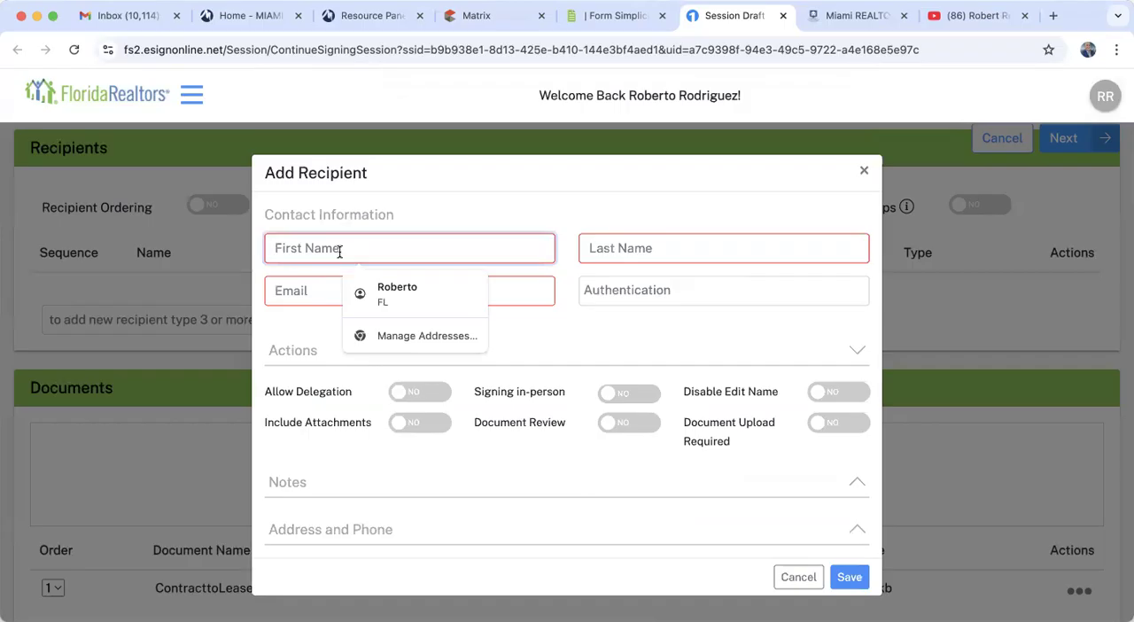
{"action": "type", "text": "Mi"}
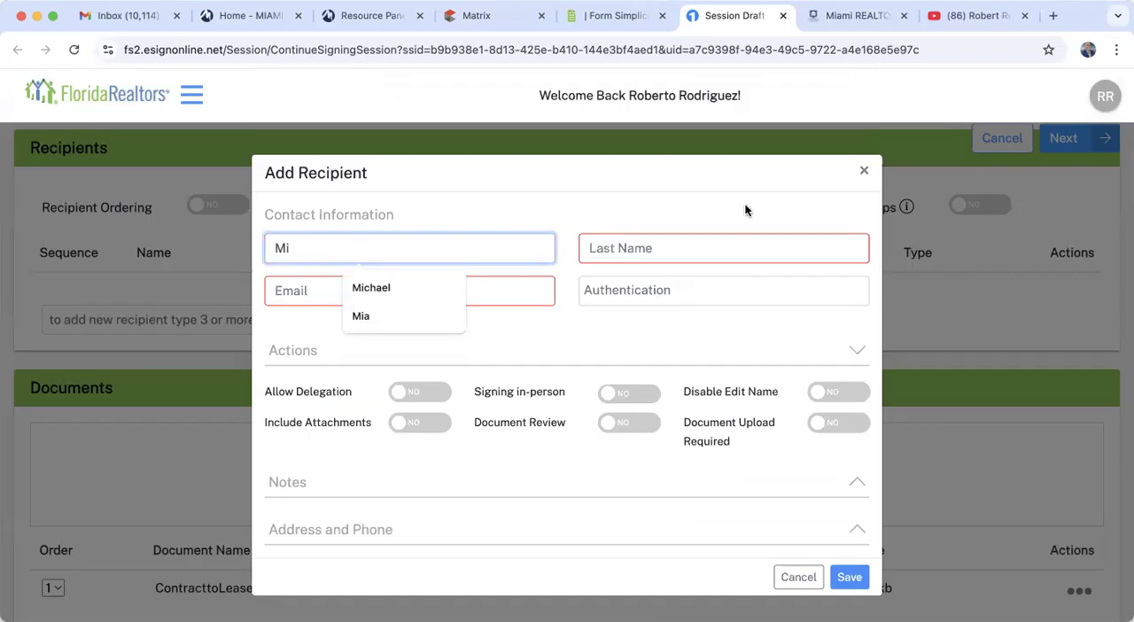
{"action": "left_click", "coordinate": [864, 170]}
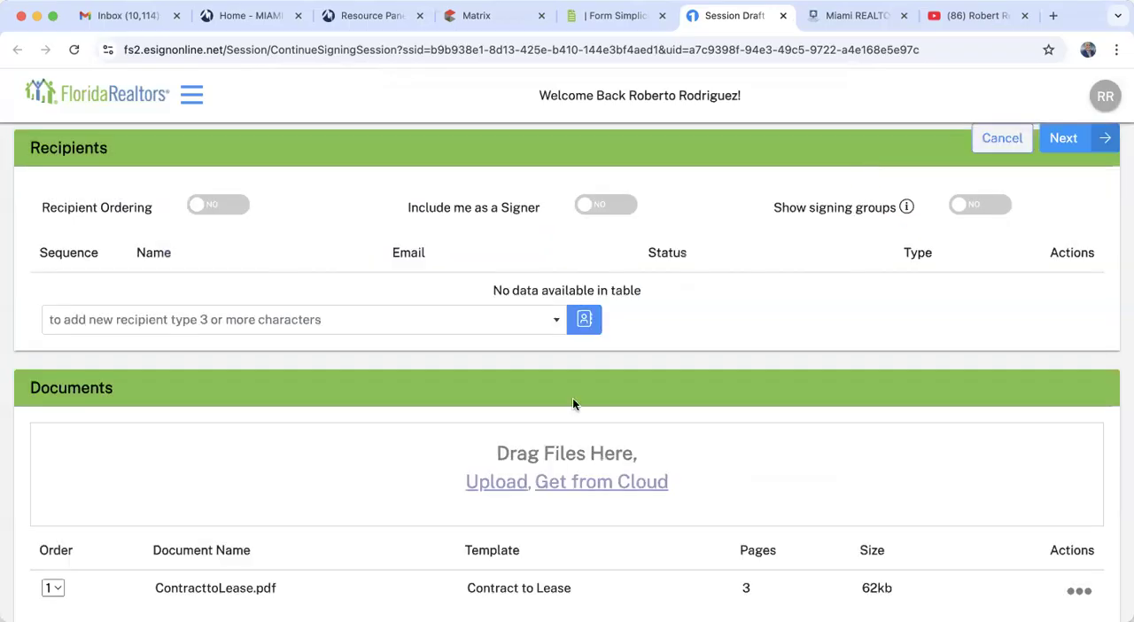
- Add the tenant's existing contact from the address book as a recipient of the eSign session
{"action": "left_click", "coordinate": [584, 319]}
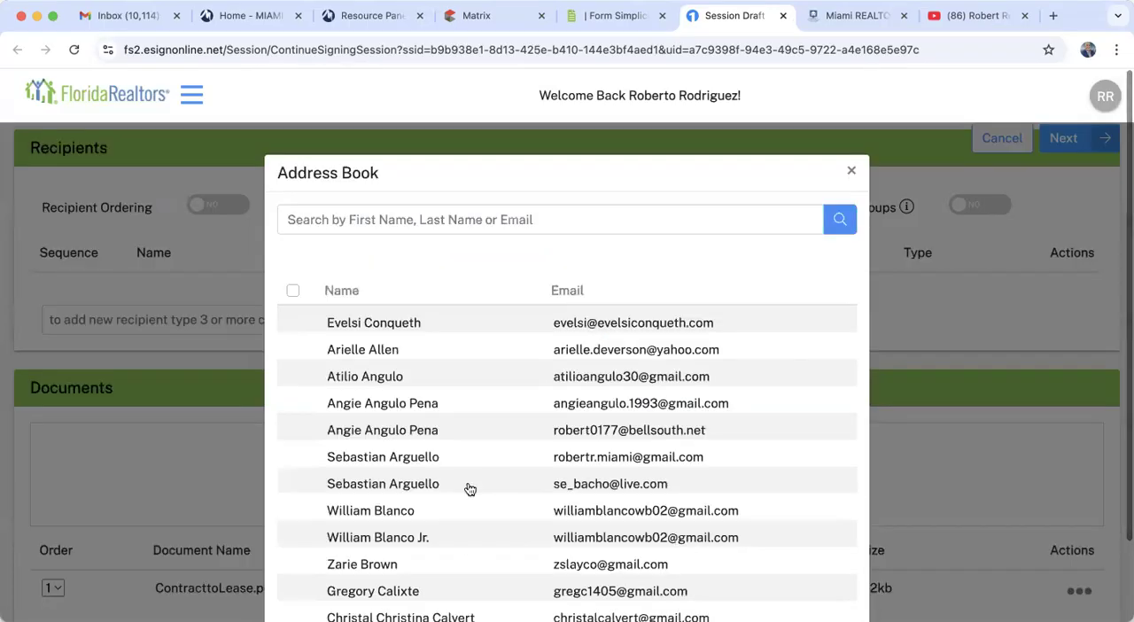
{"action": "scroll", "coordinate": [470, 488], "scroll_direction": "down", "scroll_amount": 3}
{"action": "scroll", "coordinate": [470, 489], "scroll_direction": "down", "scroll_amount": 10}
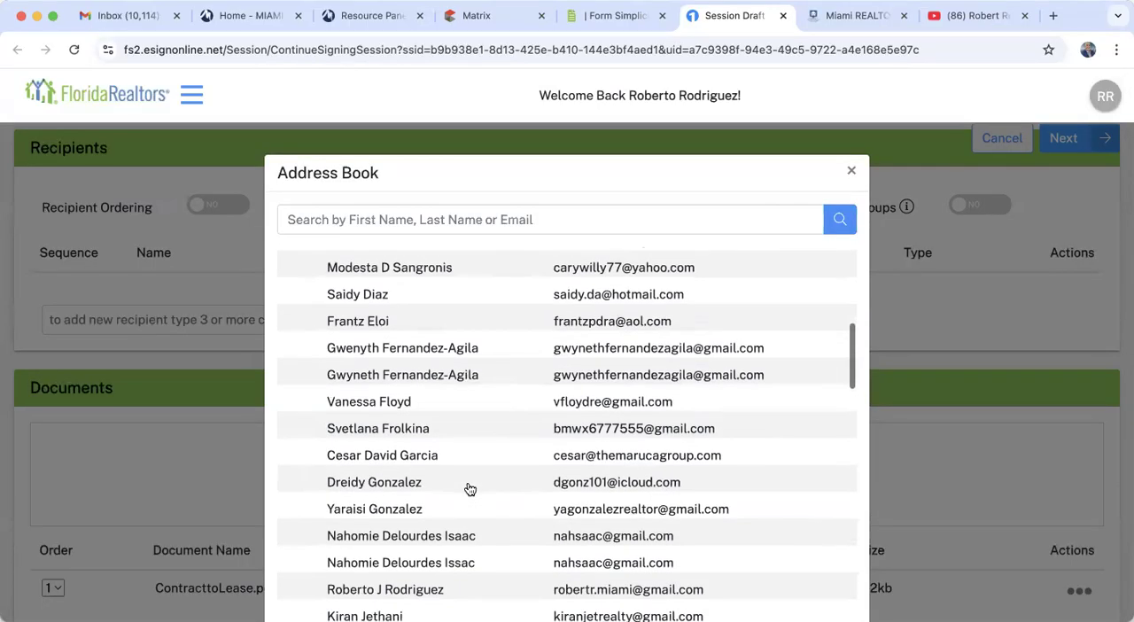
{"action": "scroll", "coordinate": [470, 489], "scroll_direction": "down", "scroll_amount": 2}
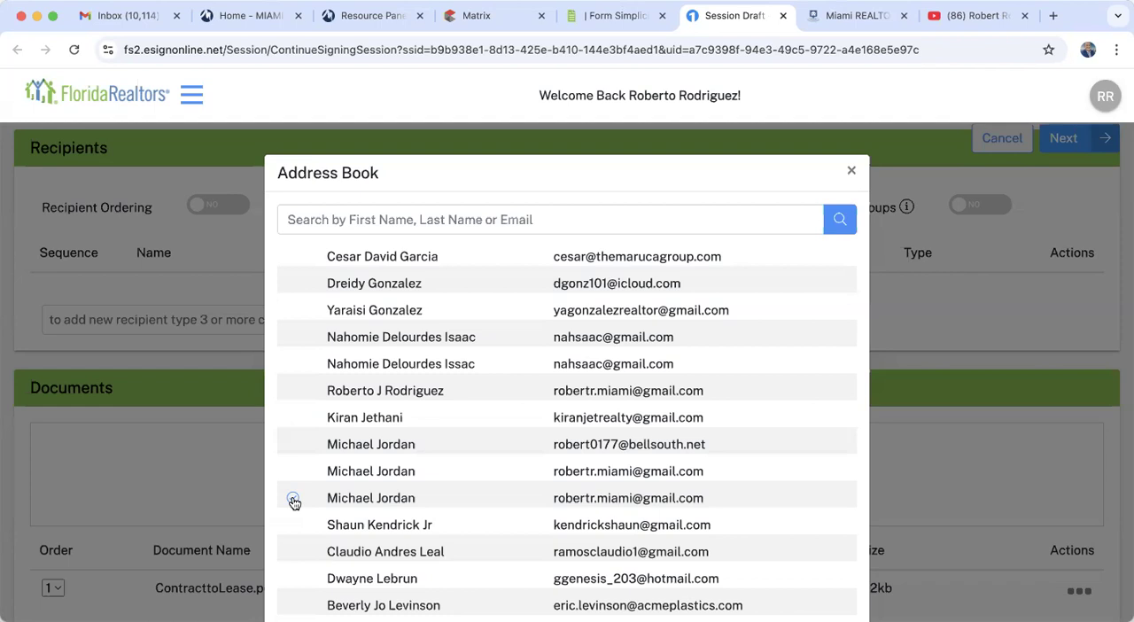
{"action": "left_click", "coordinate": [294, 499]}
{"action": "scroll", "coordinate": [293, 502], "scroll_direction": "down", "scroll_amount": 3}
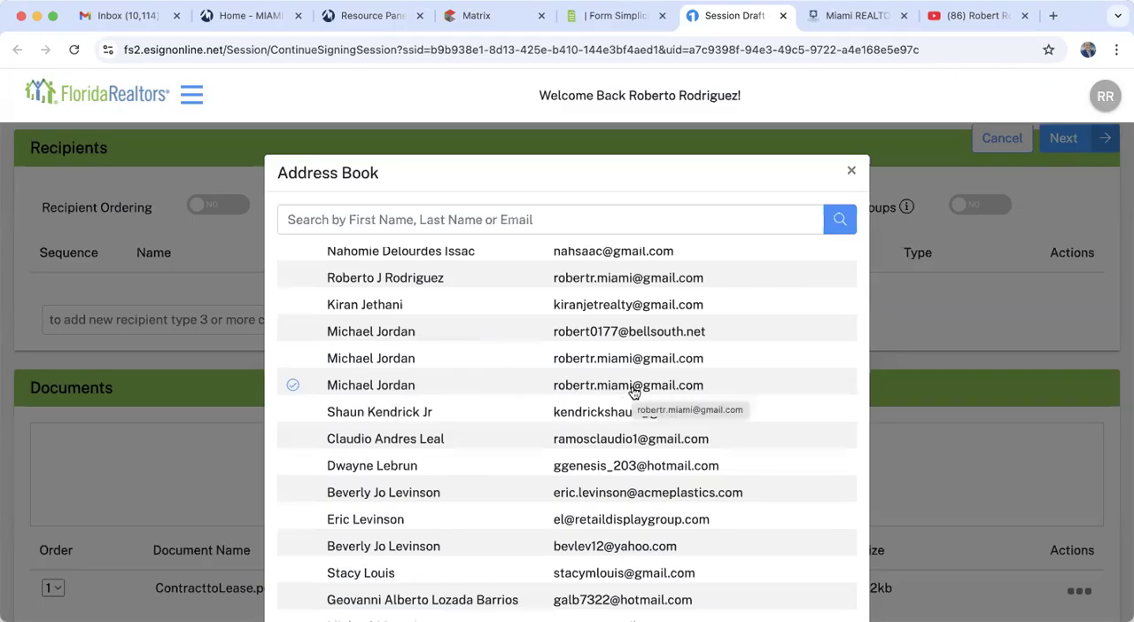
{"action": "scroll", "coordinate": [633, 393], "scroll_direction": "down", "scroll_amount": 20}
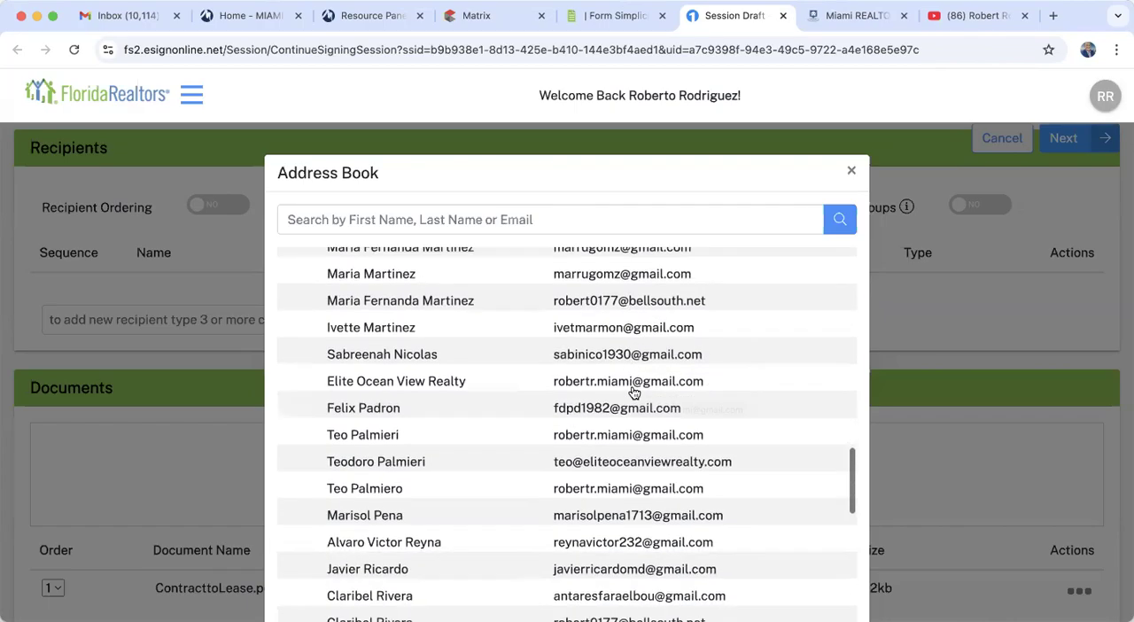
{"action": "scroll", "coordinate": [633, 393], "scroll_direction": "down", "scroll_amount": 5}
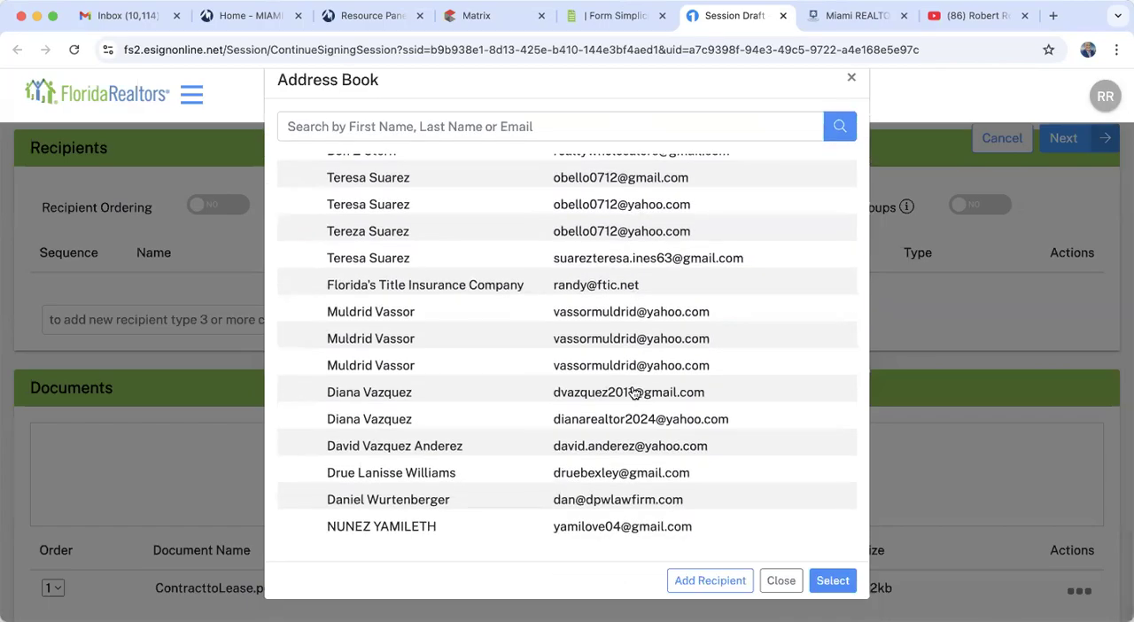
{"action": "left_click", "coordinate": [826, 583]}
- Continue to designating signers and assign the tenant recipient to the Tenant 1 role
{"action": "scroll", "coordinate": [643, 467], "scroll_direction": "down", "scroll_amount": 1}
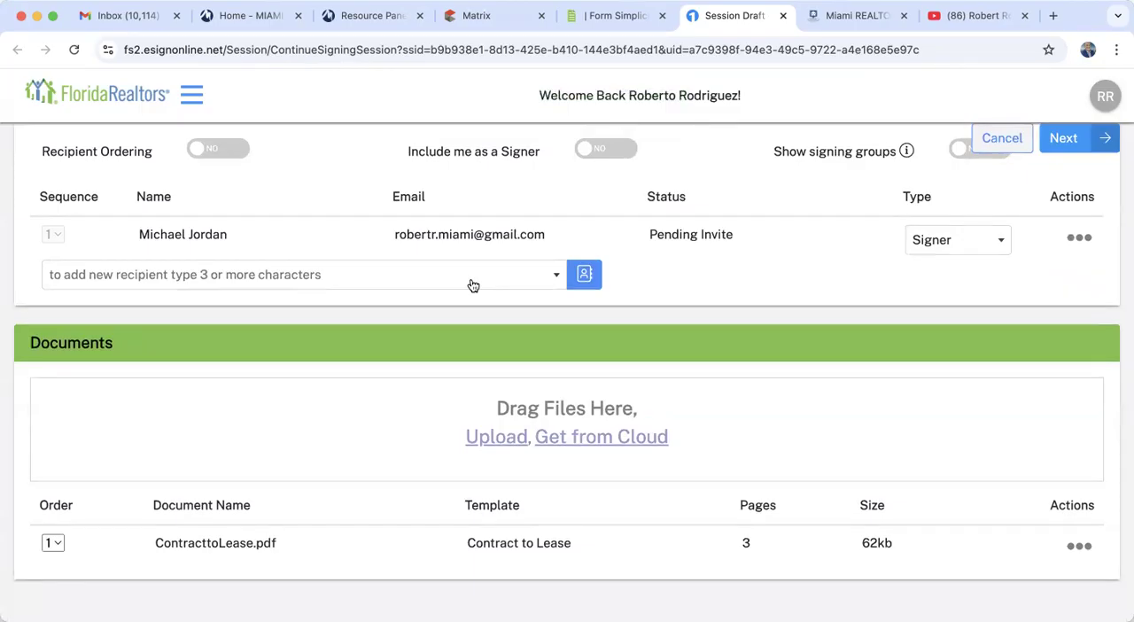
{"action": "left_click", "coordinate": [1063, 141]}
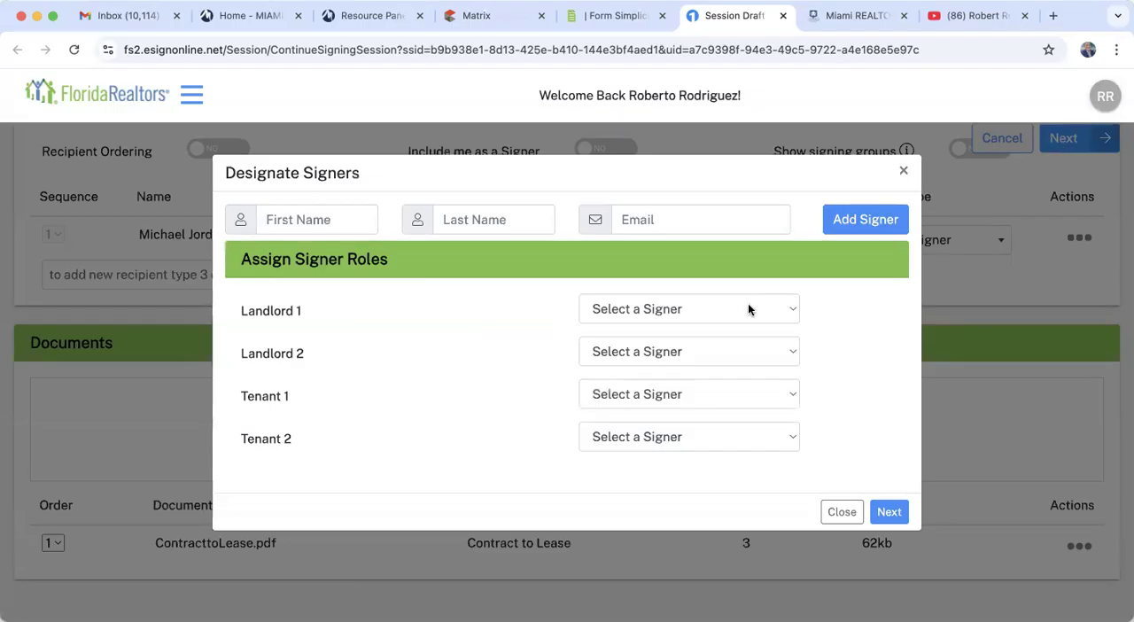
{"action": "left_click", "coordinate": [607, 394]}
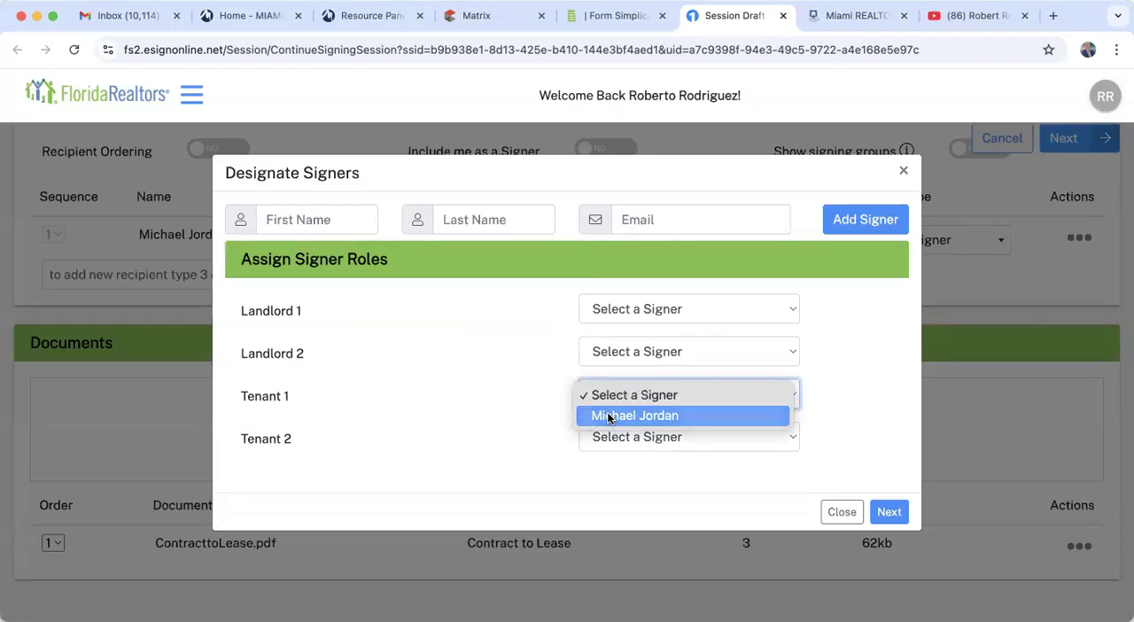
{"action": "left_click", "coordinate": [603, 417]}
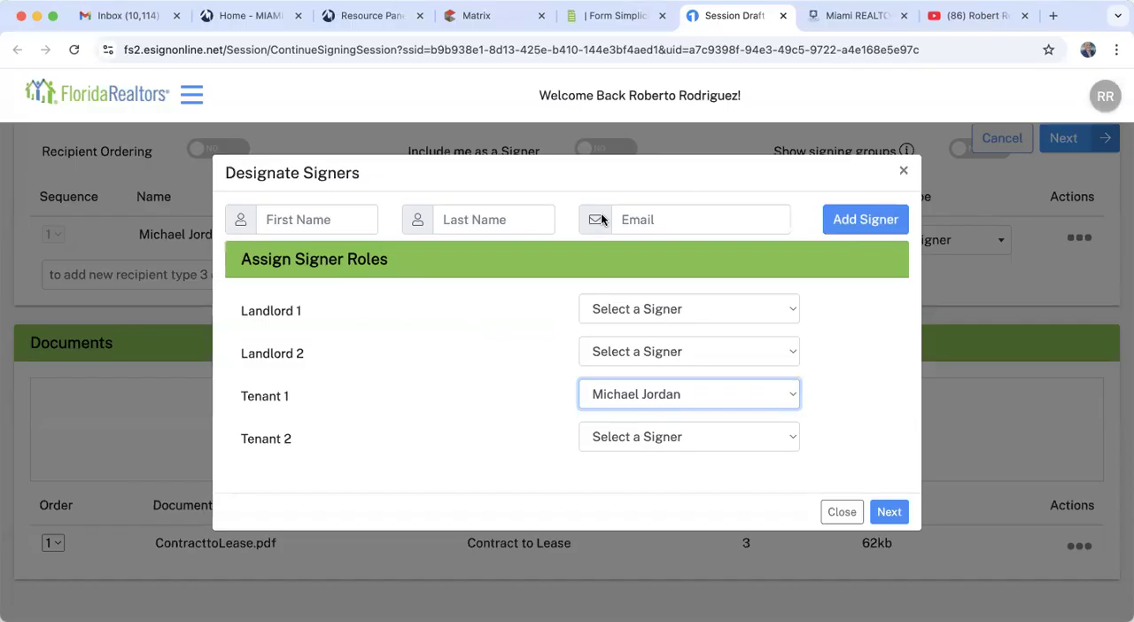
- Apply the signer roles, proceed despite the template page warning, and continue to the Contract to Lease tag placement
{"action": "left_click", "coordinate": [904, 513]}
{"action": "left_click", "coordinate": [734, 322]}
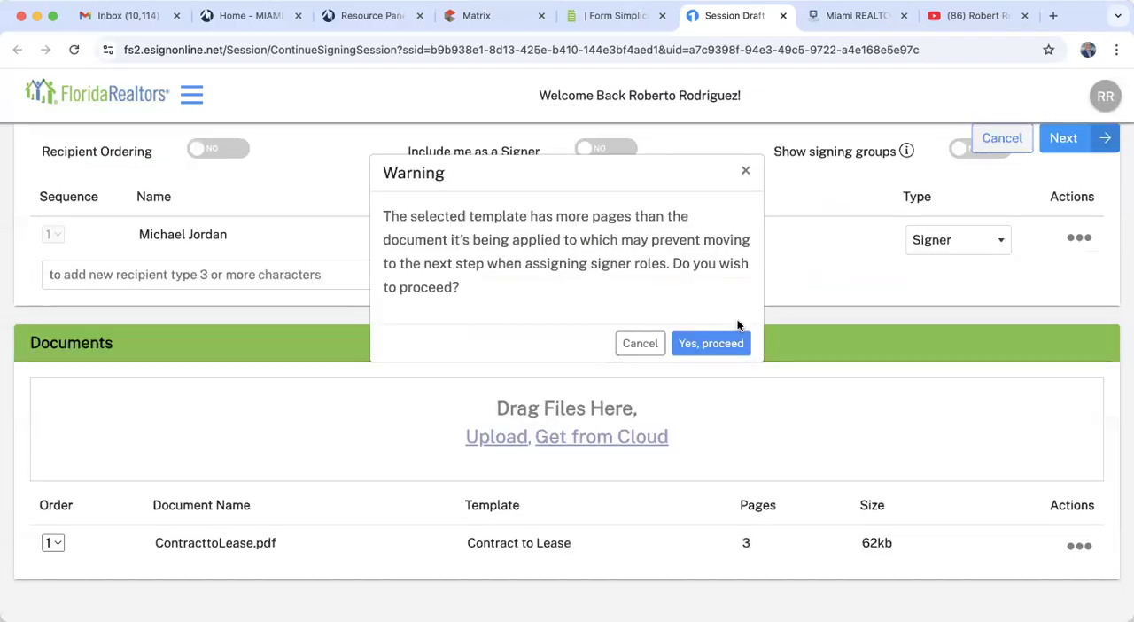
{"action": "left_click", "coordinate": [721, 348]}
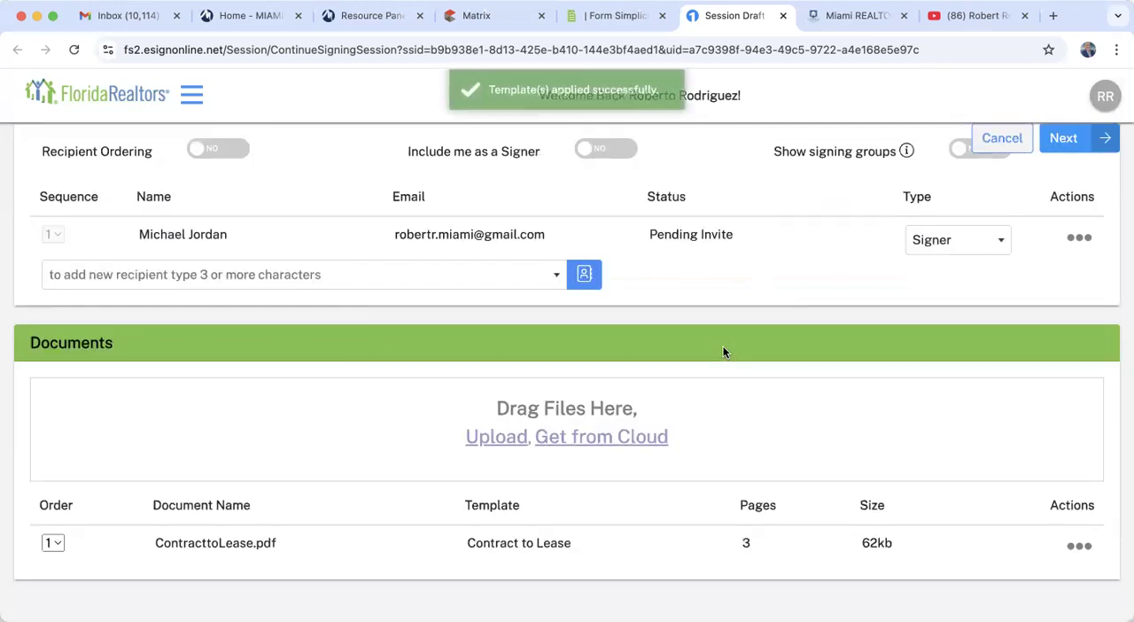
{"action": "left_click", "coordinate": [1068, 139]}
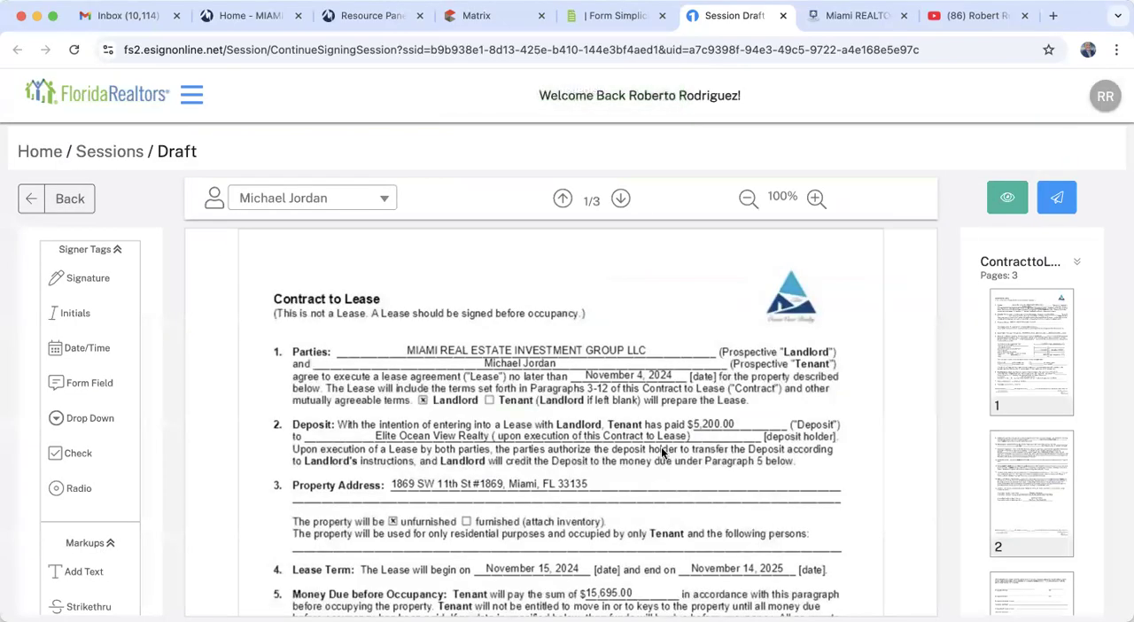
- Try placing an initials tag for the tenant beside the Money Due before Occupancy section on page 1, and remove it
{"action": "scroll", "coordinate": [649, 461], "scroll_direction": "down", "scroll_amount": 10}
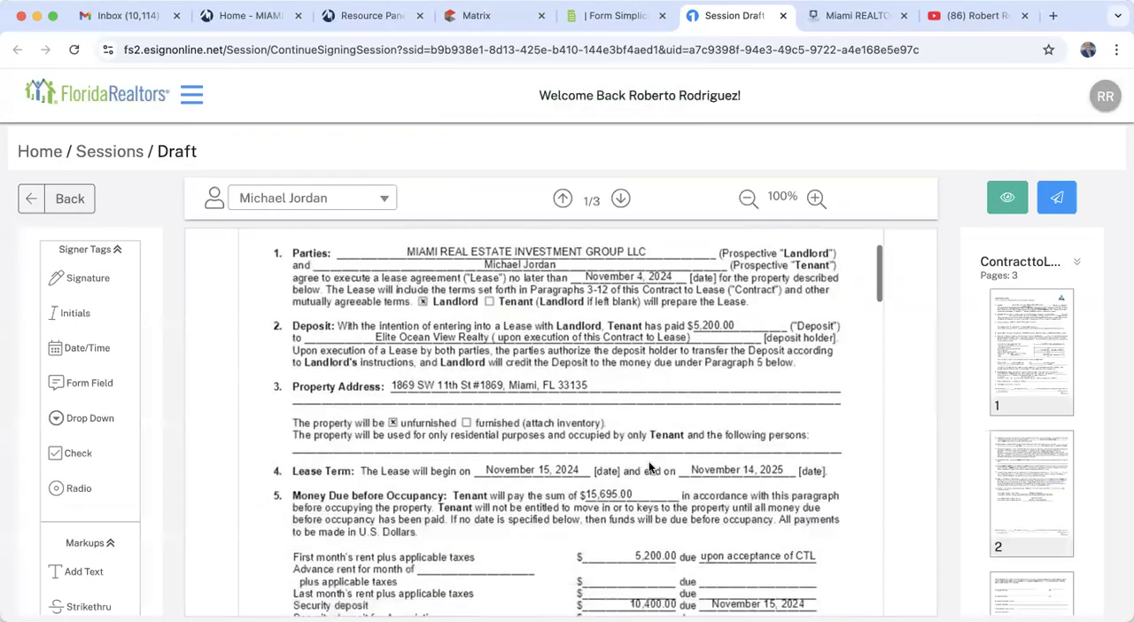
{"action": "scroll", "coordinate": [649, 467], "scroll_direction": "down", "scroll_amount": 2}
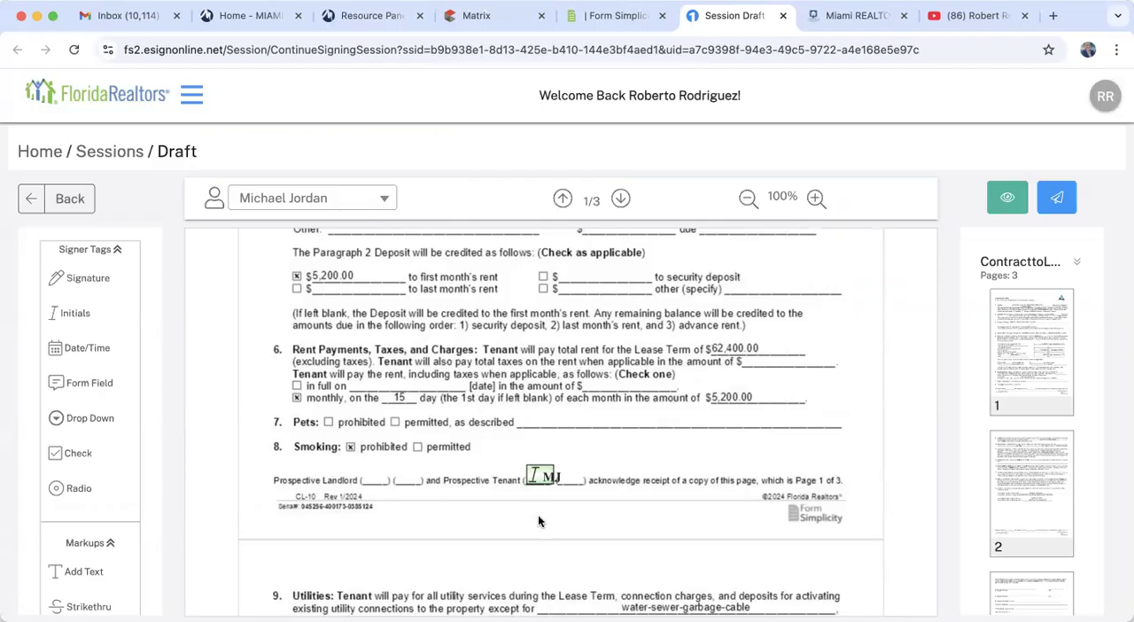
{"action": "scroll", "coordinate": [429, 433], "scroll_direction": "up", "scroll_amount": 5}
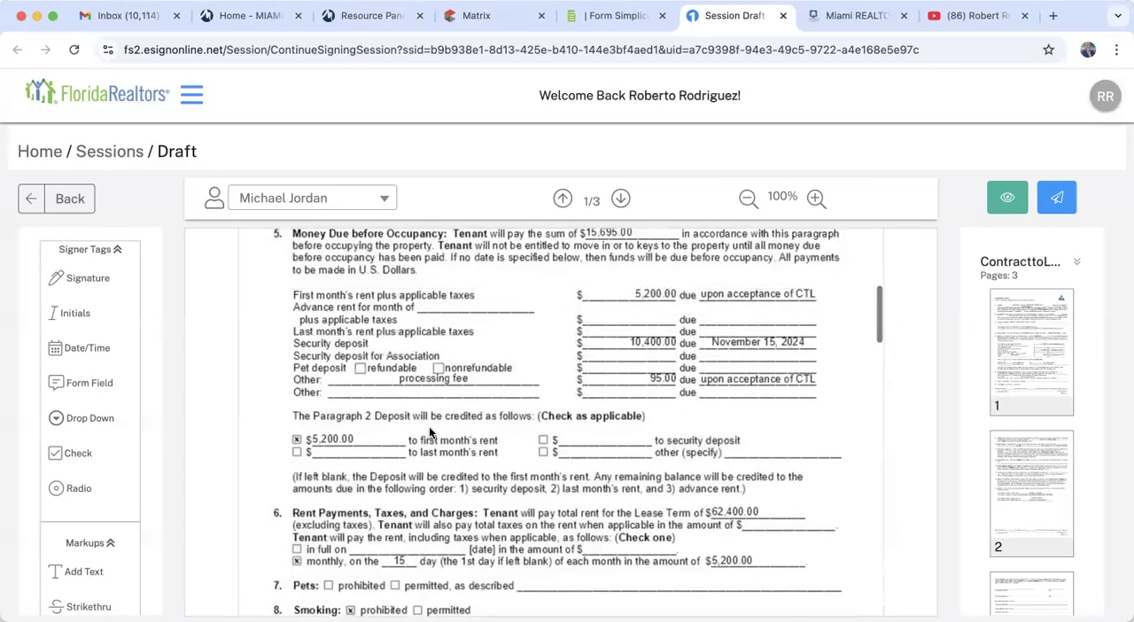
{"action": "scroll", "coordinate": [429, 426], "scroll_direction": "up", "scroll_amount": 1}
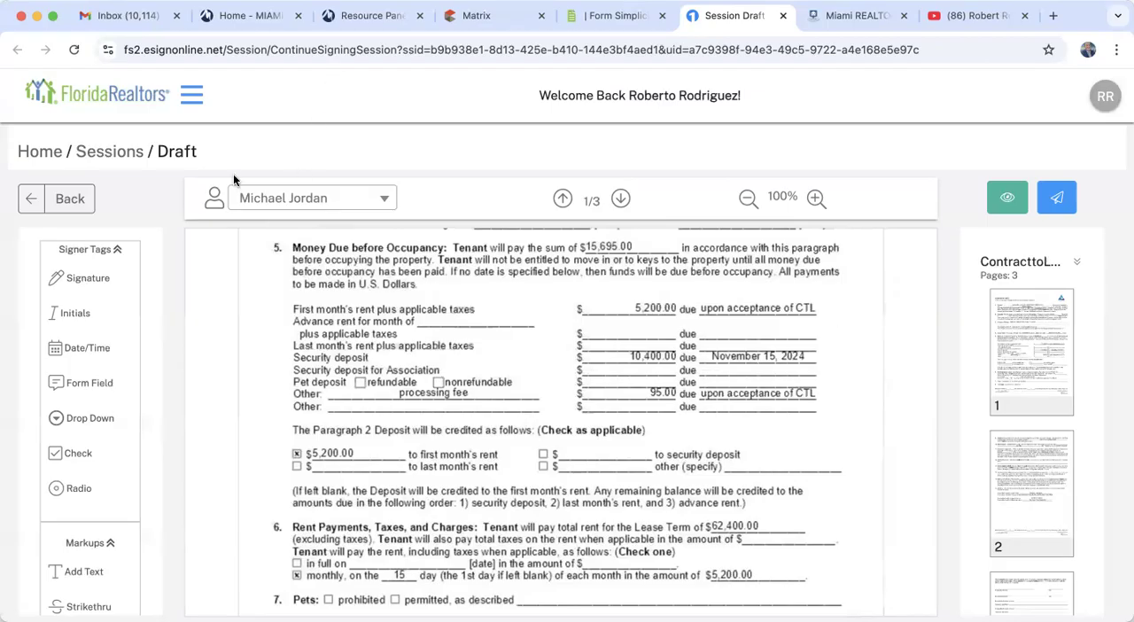
{"action": "left_click", "coordinate": [255, 197]}
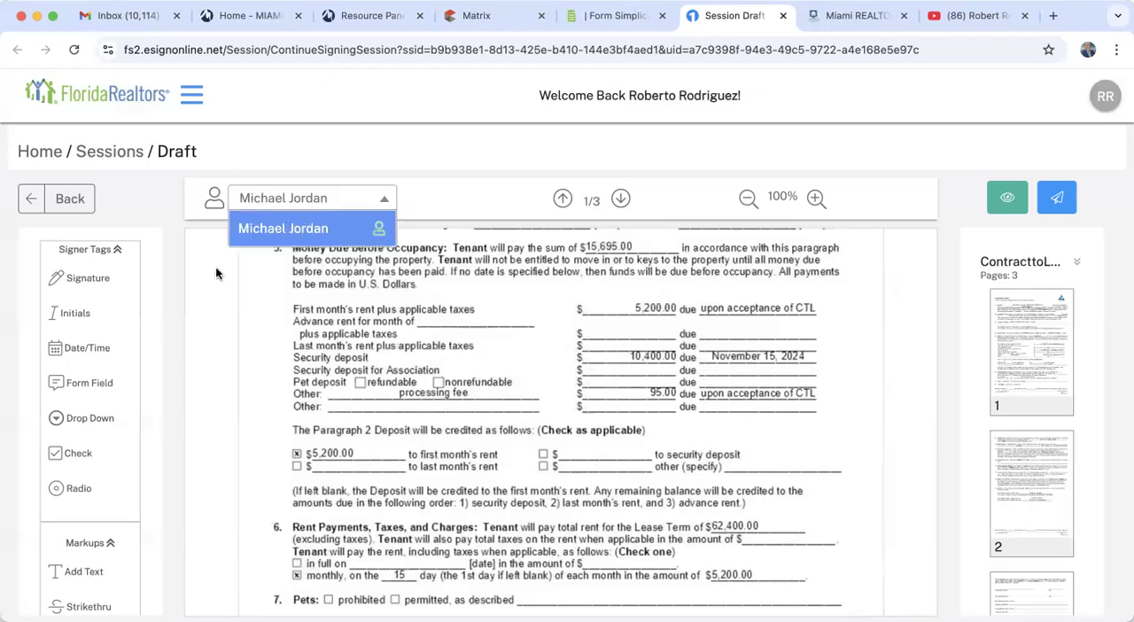
{"action": "left_click", "coordinate": [229, 330]}
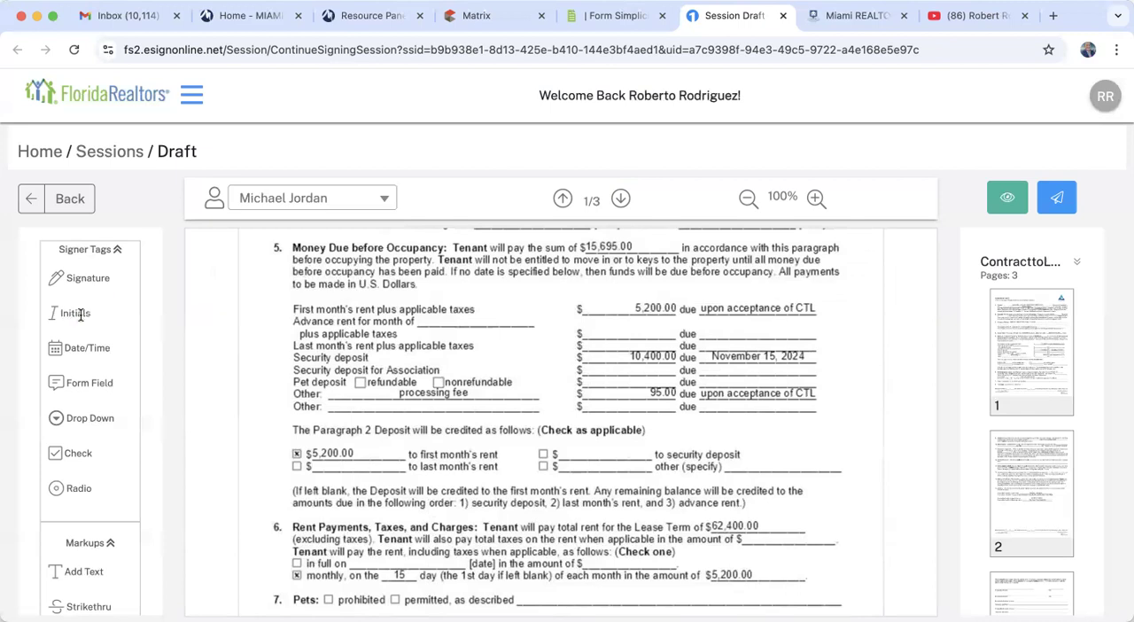
{"action": "left_click_drag", "start_coordinate": [406, 230], "coordinate": [842, 304]}
{"action": "left_click", "coordinate": [867, 286]}
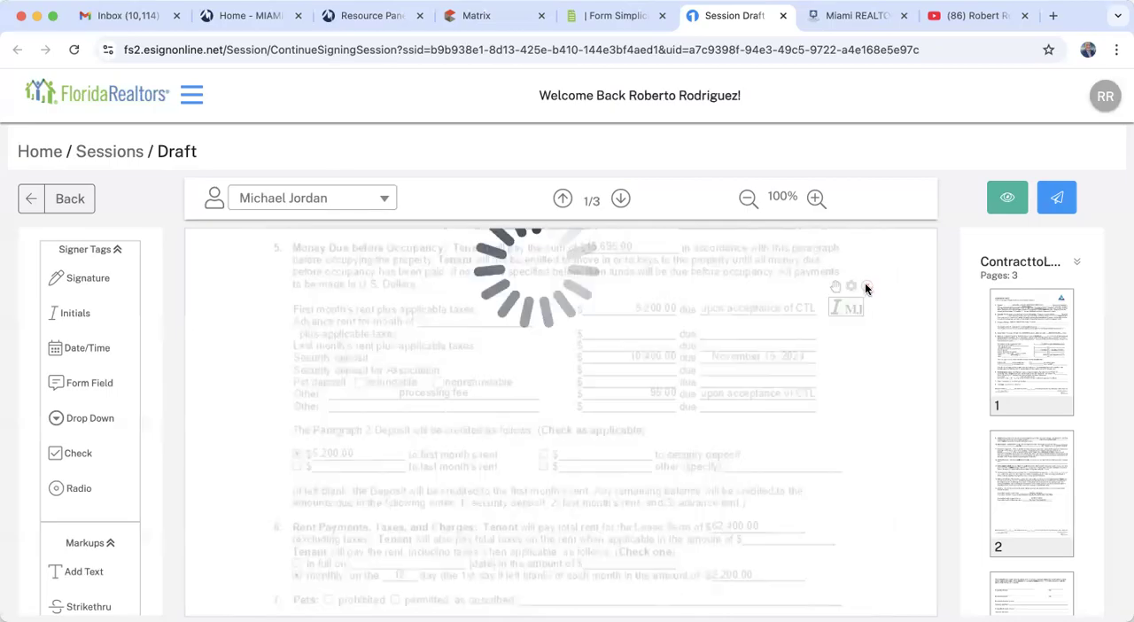
- Try placing an additional tenant initials tag beside the existing one in the page 1 acknowledgement line, and delete it
{"action": "scroll", "coordinate": [864, 283], "scroll_direction": "down", "scroll_amount": 5}
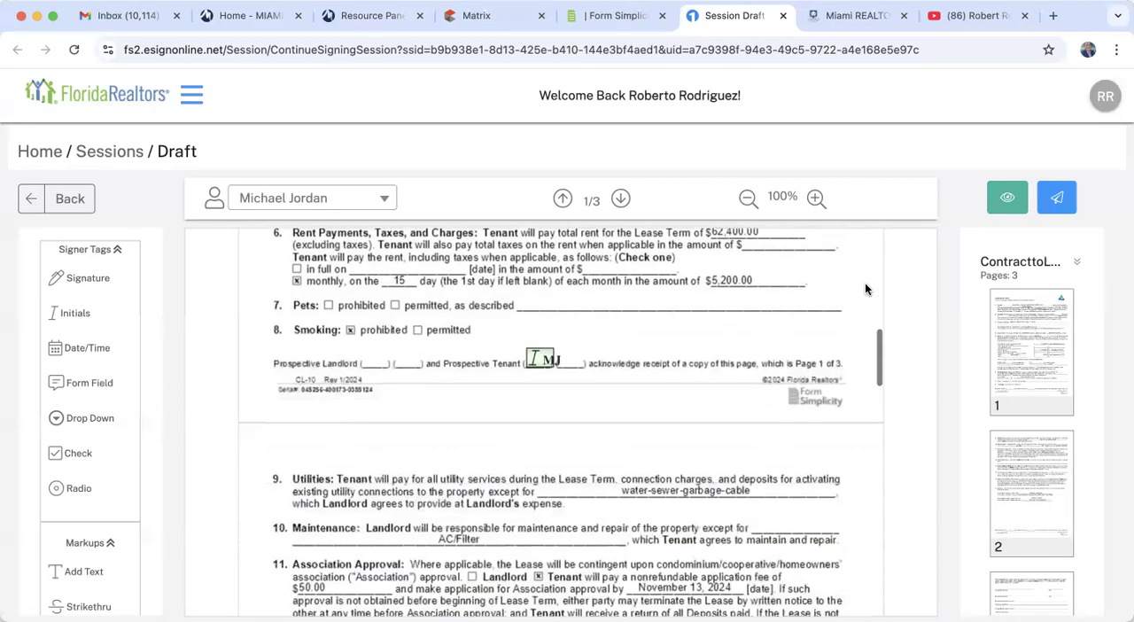
{"action": "scroll", "coordinate": [865, 283], "scroll_direction": "up", "scroll_amount": 1}
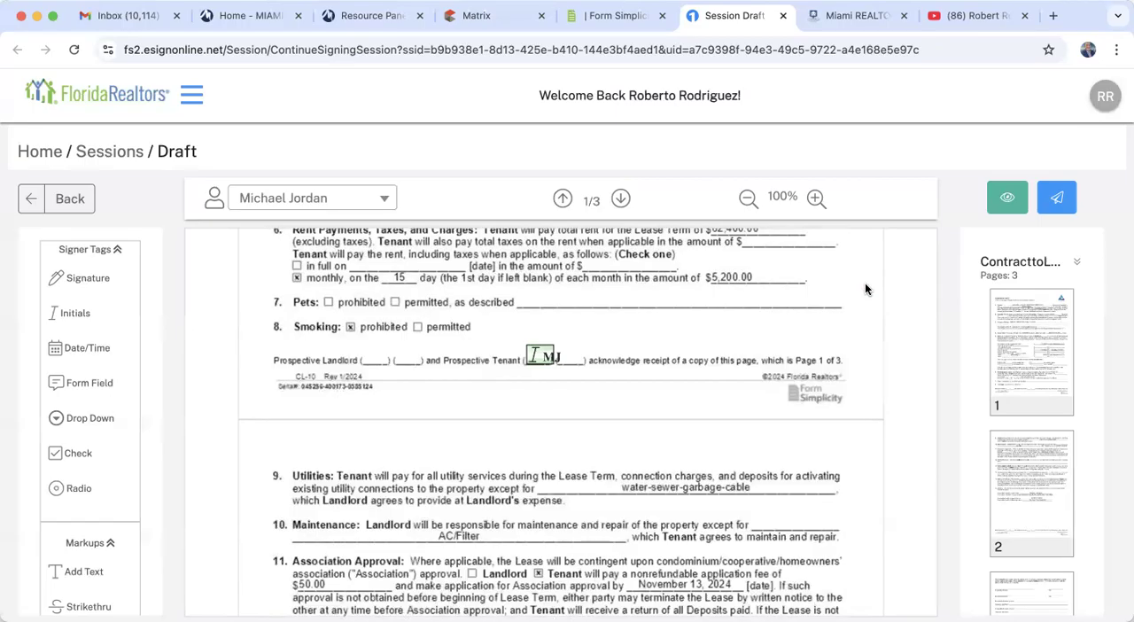
{"action": "mouse_move", "coordinate": [541, 349]}
{"action": "left_click", "coordinate": [335, 201]}
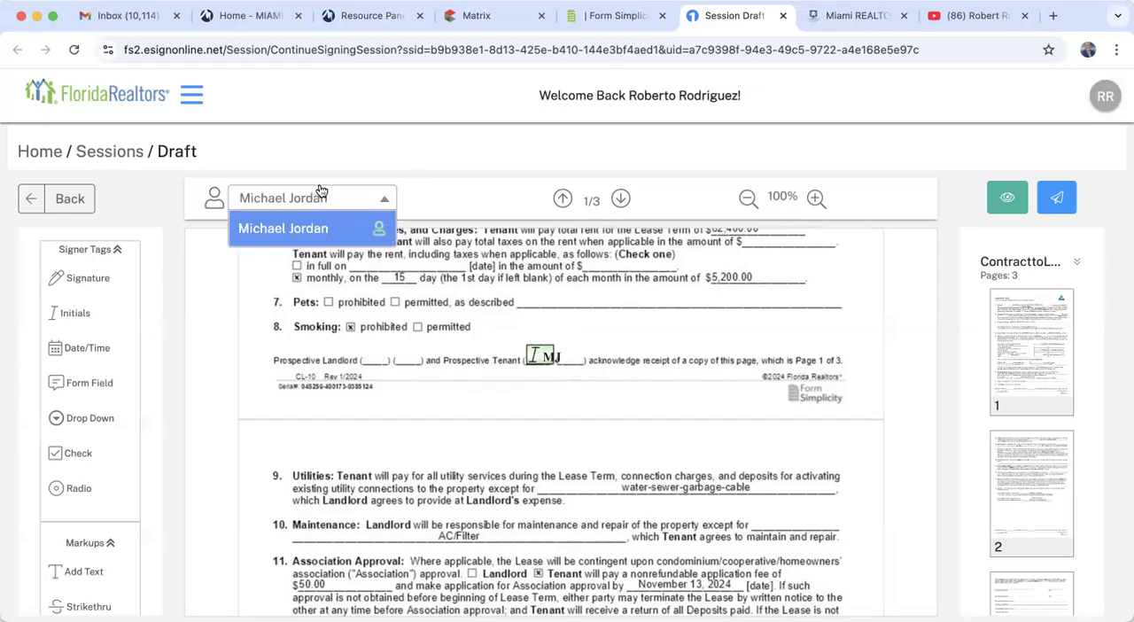
{"action": "left_click", "coordinate": [227, 327]}
{"action": "left_click_drag", "start_coordinate": [79, 312], "coordinate": [611, 346]}
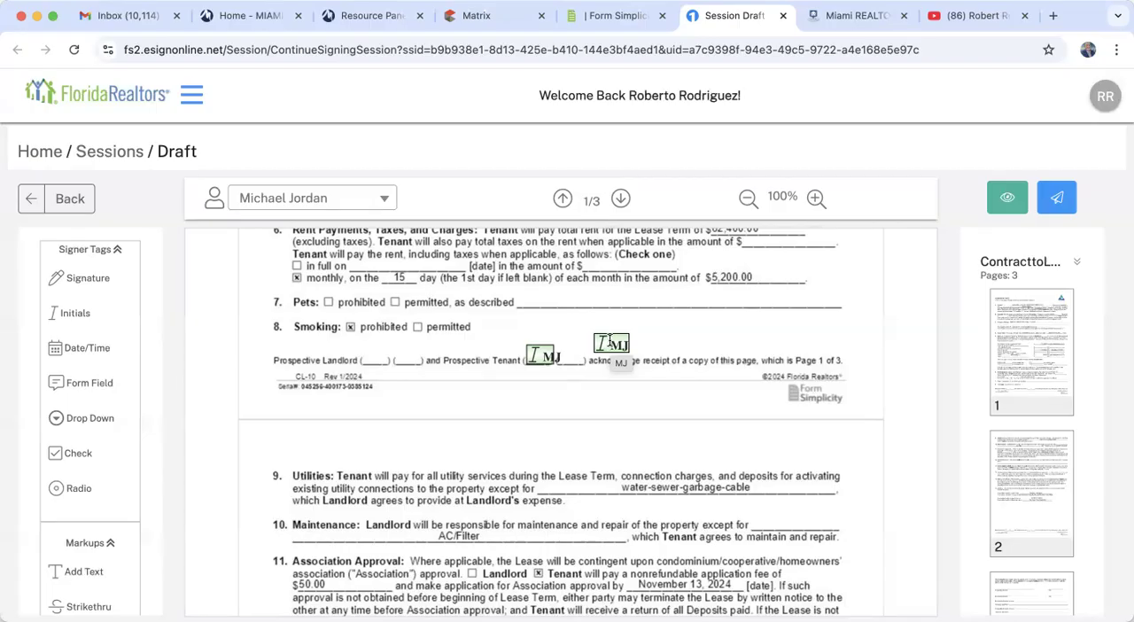
{"action": "left_click", "coordinate": [614, 343]}
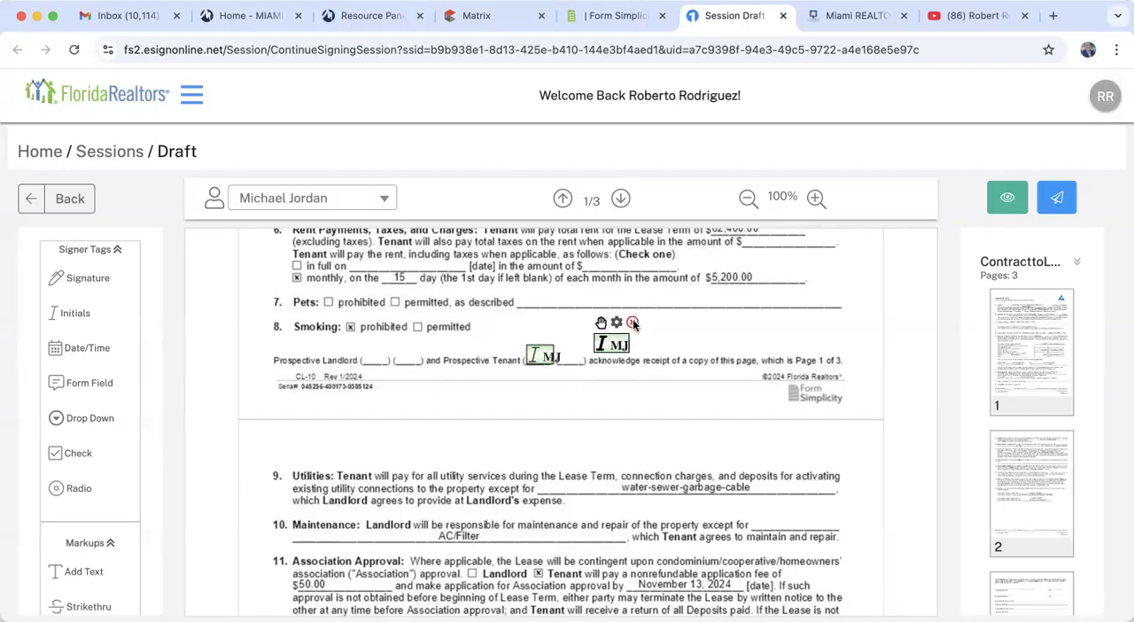
{"action": "left_click", "coordinate": [632, 321]}
- Strike through the full first line of paragraph 9, Utilities, on page 2
{"action": "scroll", "coordinate": [449, 515], "scroll_direction": "down", "scroll_amount": 3}
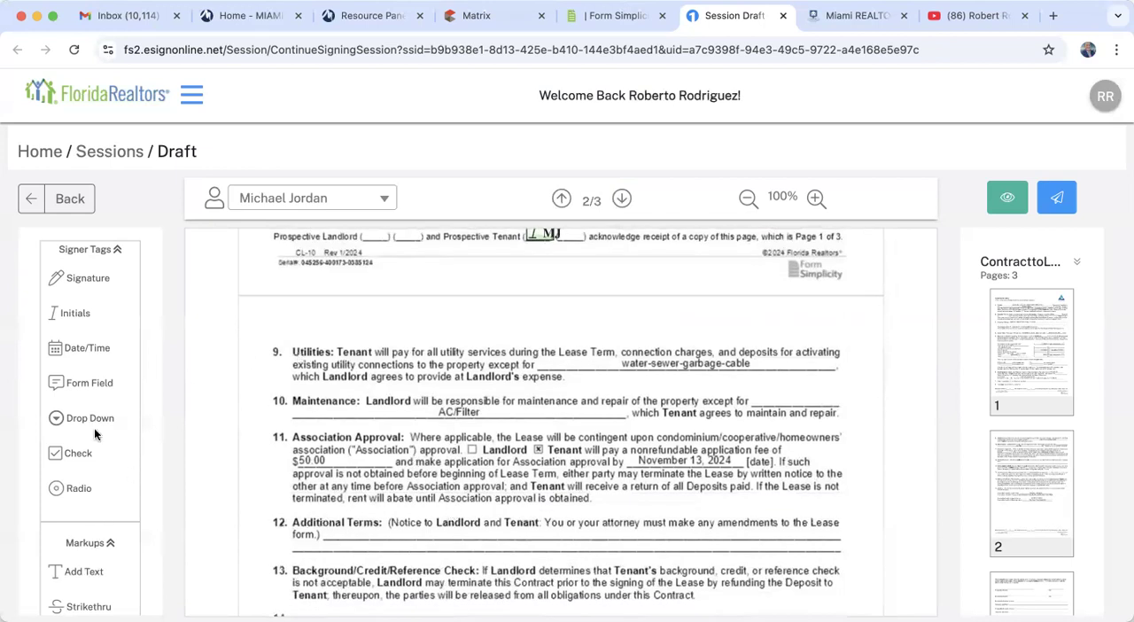
{"action": "scroll", "coordinate": [94, 428], "scroll_direction": "down", "scroll_amount": 2}
{"action": "left_click_drag", "start_coordinate": [88, 514], "coordinate": [307, 356]}
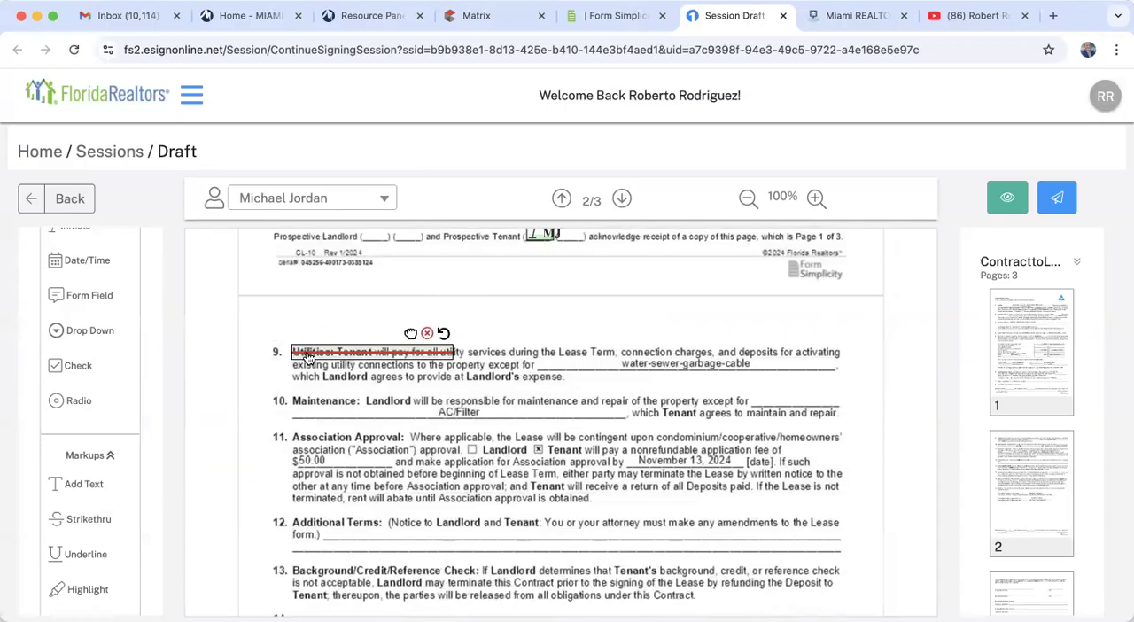
{"action": "left_click_drag", "start_coordinate": [454, 355], "coordinate": [846, 356]}
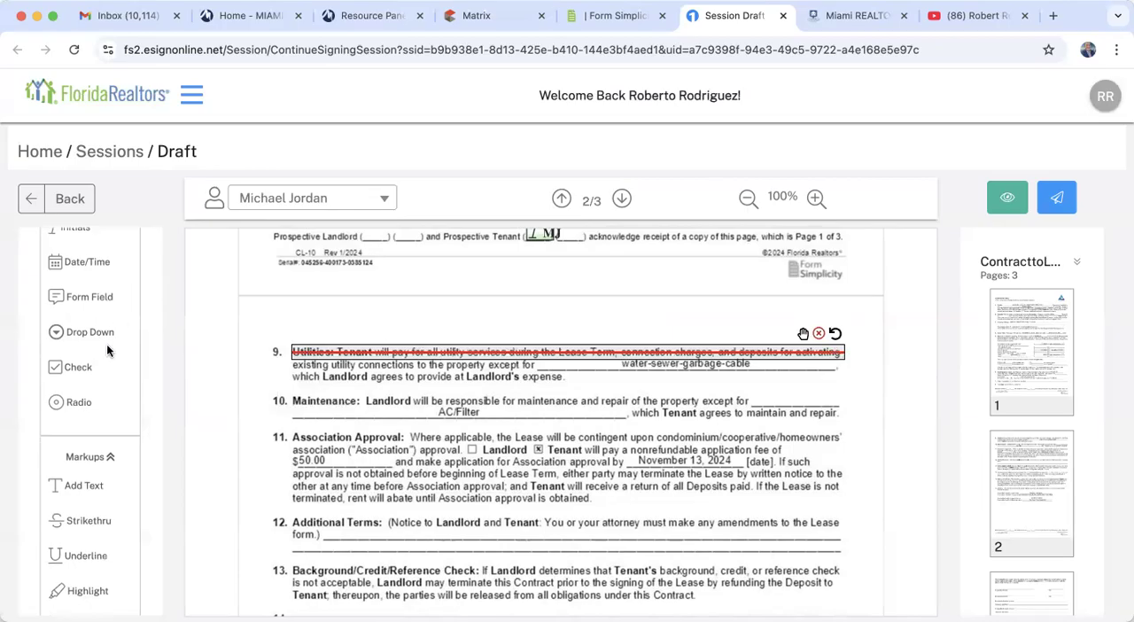
- Place a tenant initials tag just above the struck-through Utilities line
{"action": "scroll", "coordinate": [106, 345], "scroll_direction": "up", "scroll_amount": 2}
{"action": "left_click_drag", "start_coordinate": [84, 310], "coordinate": [253, 353]}
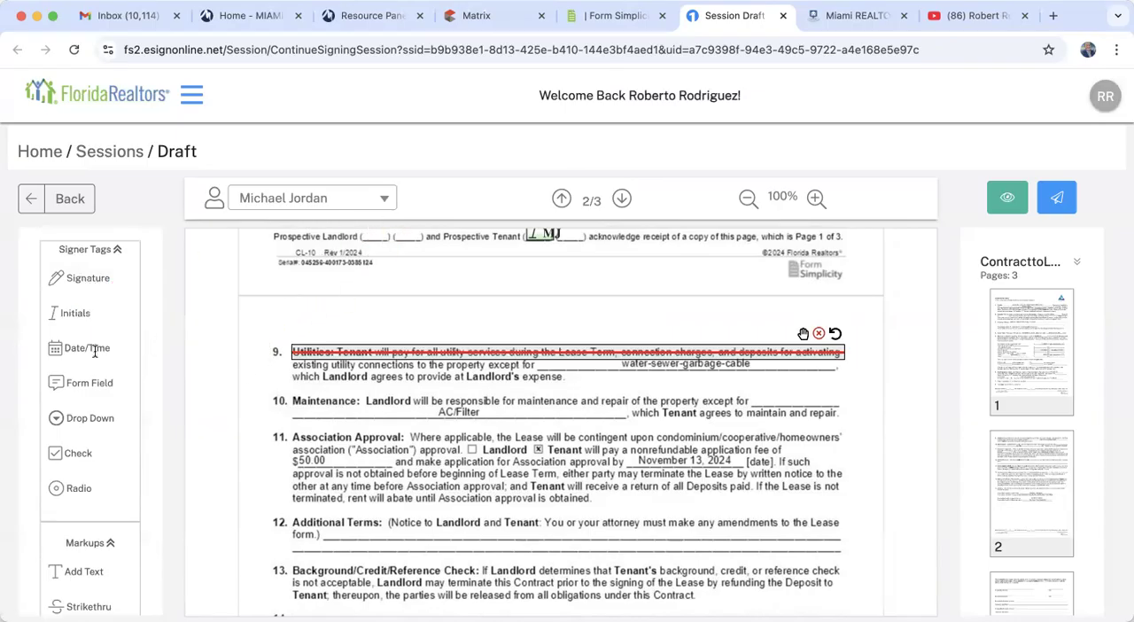
{"action": "left_click_drag", "start_coordinate": [484, 172], "coordinate": [305, 331]}
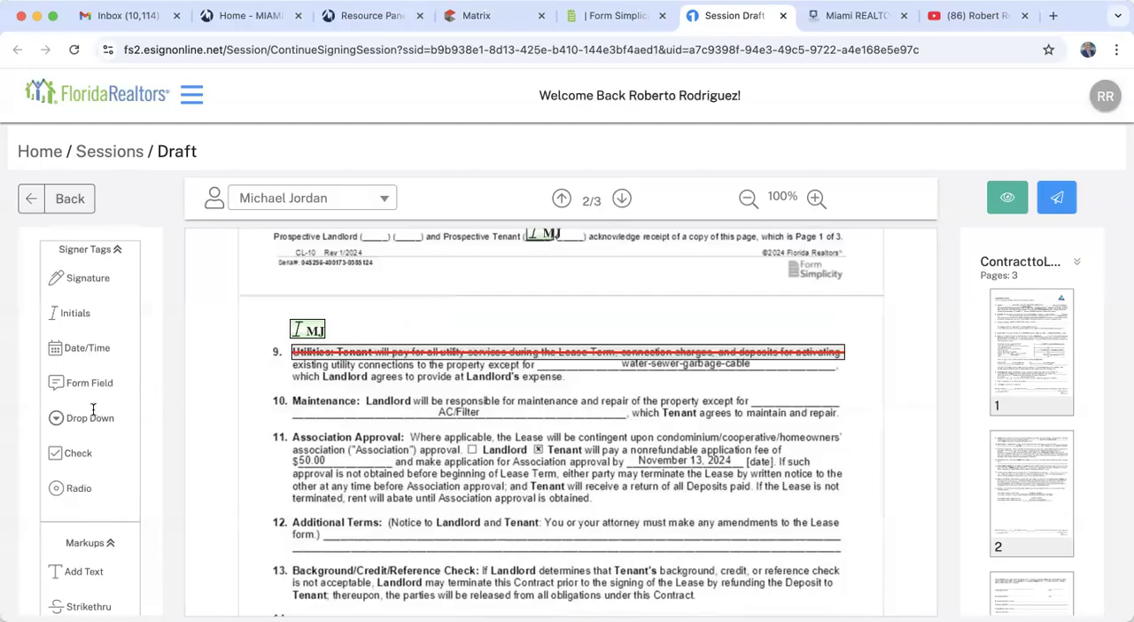
- Try adding a text markup reading "jnwdijendjiewndwij" beside the initials tag above paragraph 9, and delete it
{"action": "scroll", "coordinate": [98, 530], "scroll_direction": "down", "scroll_amount": 2}
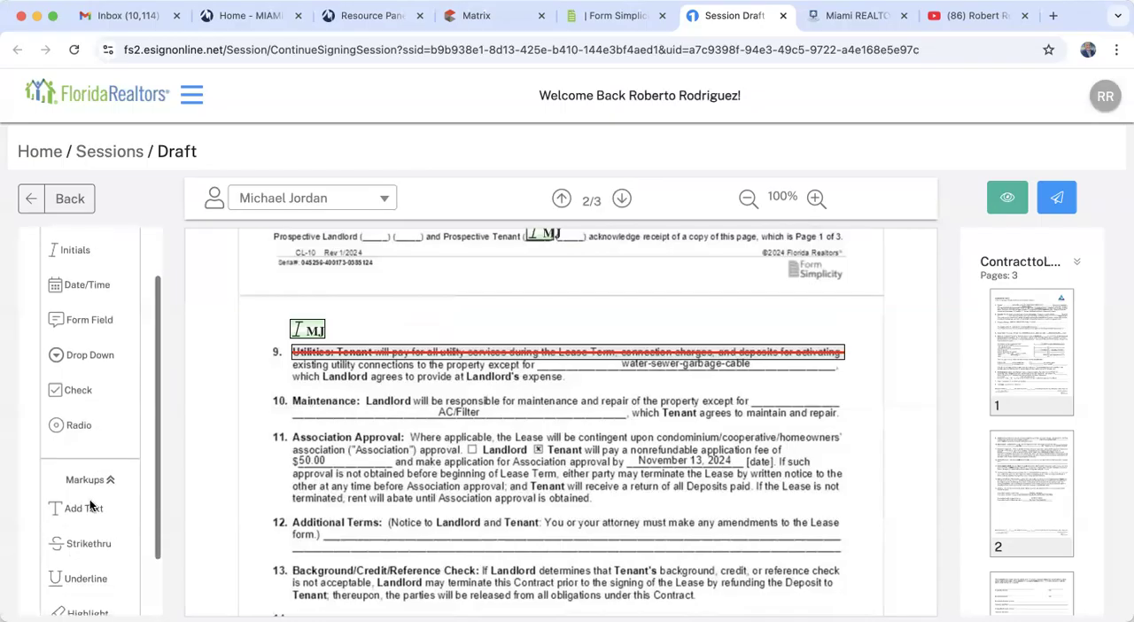
{"action": "left_click_drag", "start_coordinate": [91, 507], "coordinate": [355, 331]}
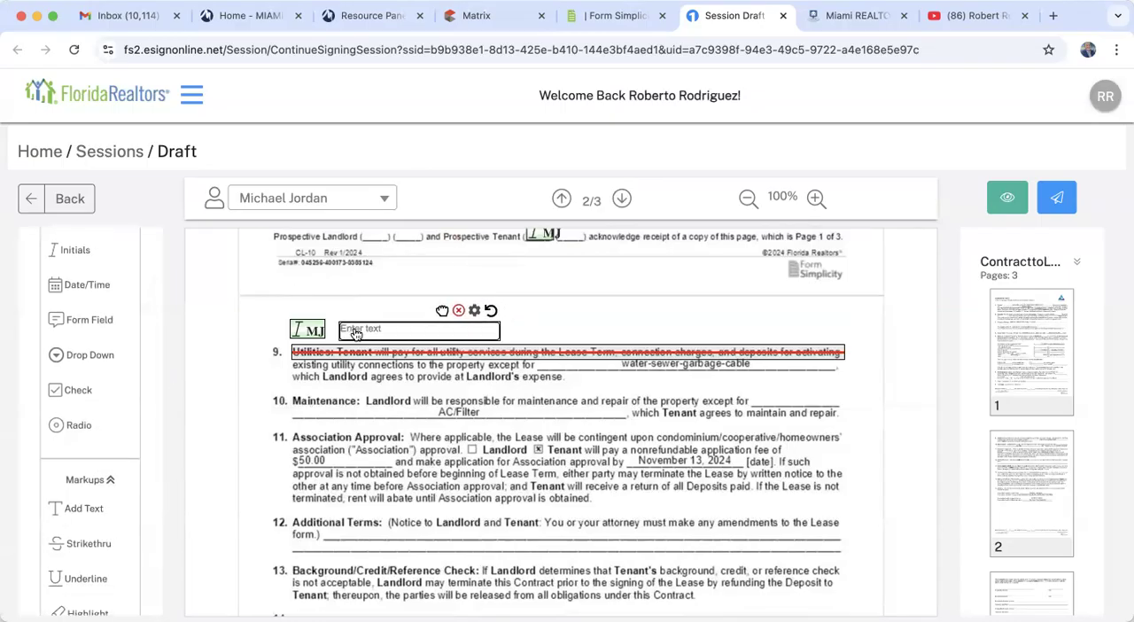
{"action": "type", "text": "jnwdijendjiewndwij"}
{"action": "left_click", "coordinate": [521, 318]}
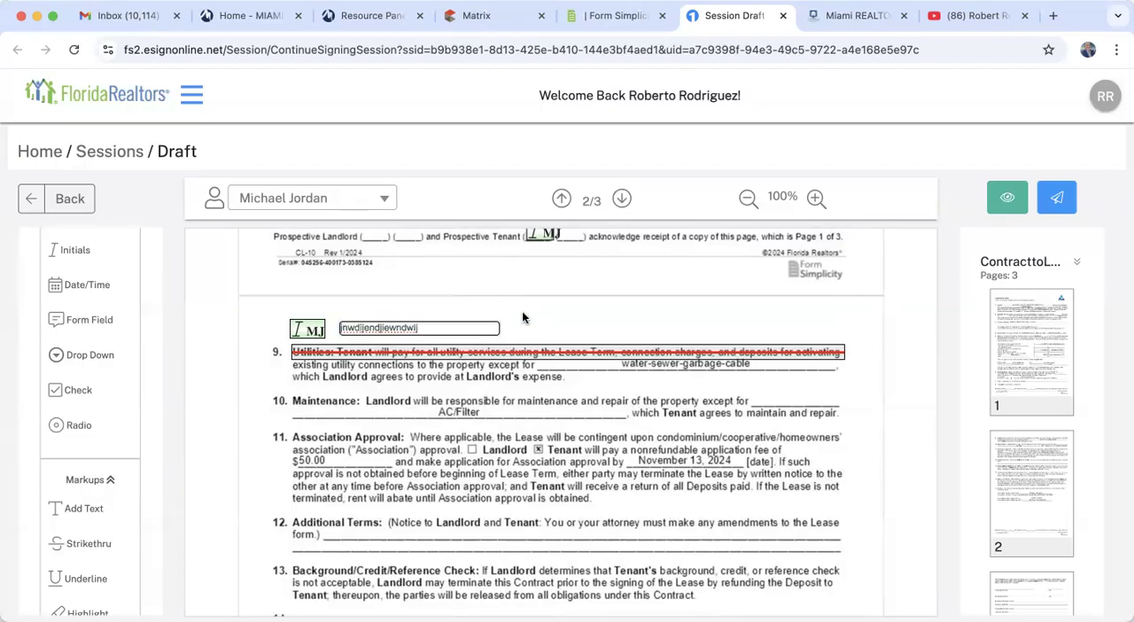
{"action": "left_click", "coordinate": [444, 327]}
{"action": "left_click", "coordinate": [459, 310]}
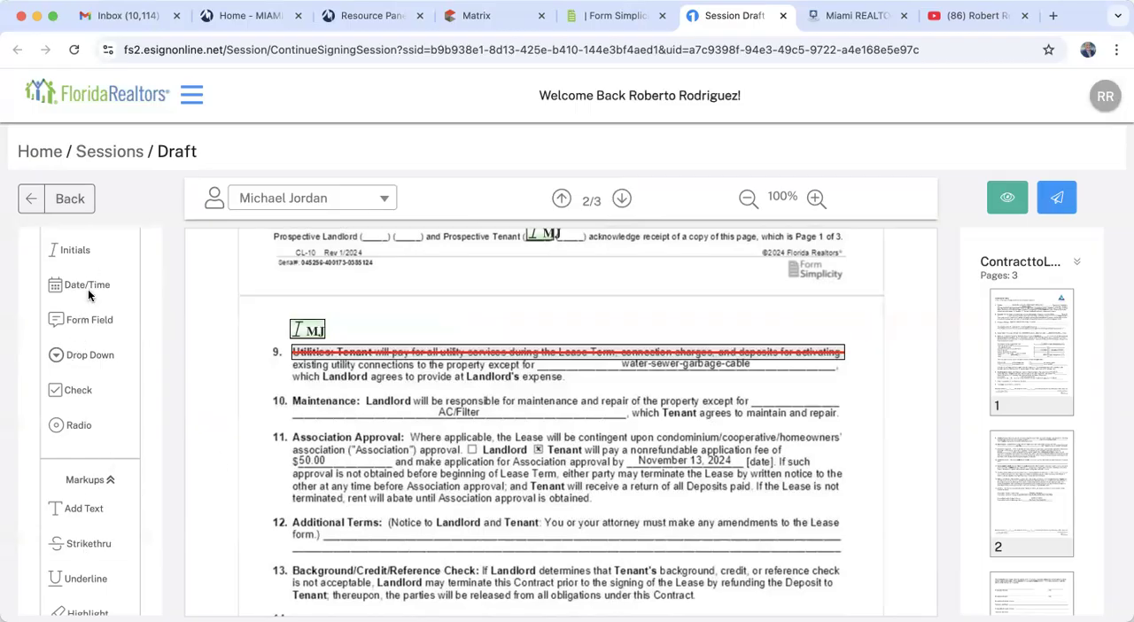
- Delete the initials tag and the strikethrough from paragraph 9, Utilities
{"action": "scroll", "coordinate": [88, 291], "scroll_direction": "up", "scroll_amount": 2}
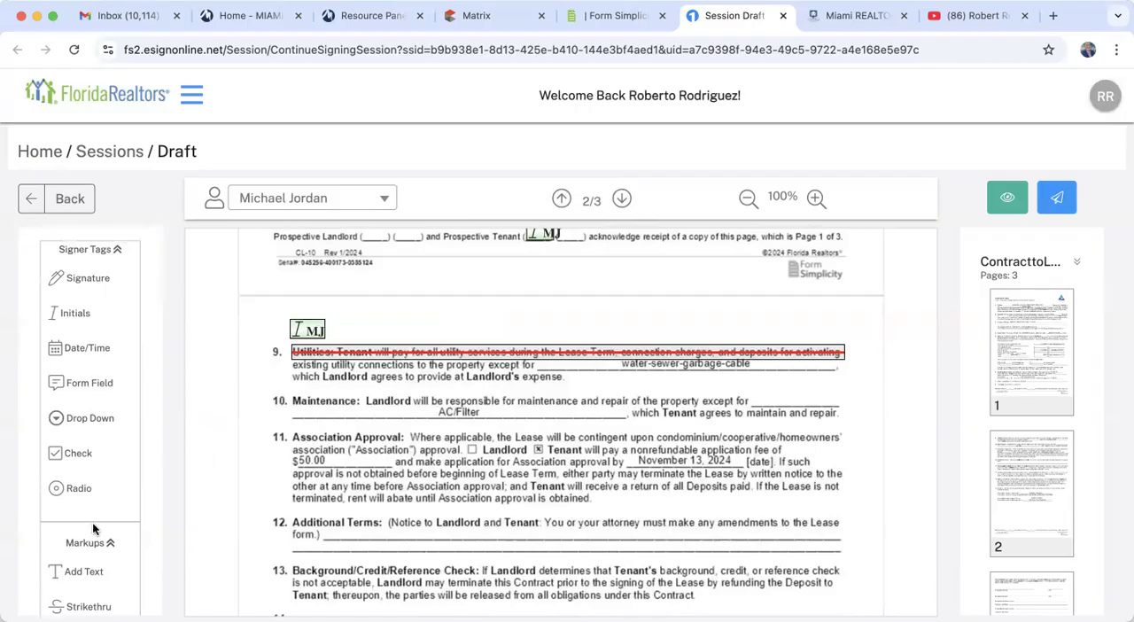
{"action": "left_click", "coordinate": [319, 328]}
{"action": "left_click", "coordinate": [329, 307]}
{"action": "mouse_move", "coordinate": [797, 353]}
{"action": "left_click", "coordinate": [820, 334]}
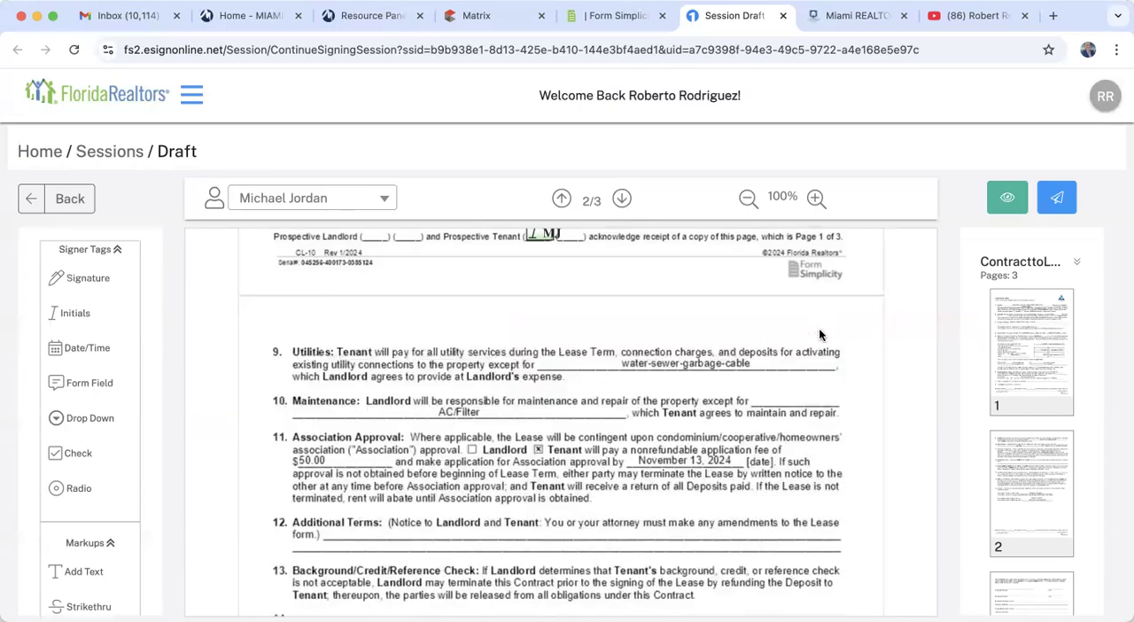
- Place a tenant signature tag and a date/time tag just below the second Prospective Tenant signature line on page 3
{"action": "scroll", "coordinate": [574, 507], "scroll_direction": "down", "scroll_amount": 10}
{"action": "scroll", "coordinate": [574, 507], "scroll_direction": "down", "scroll_amount": 5}
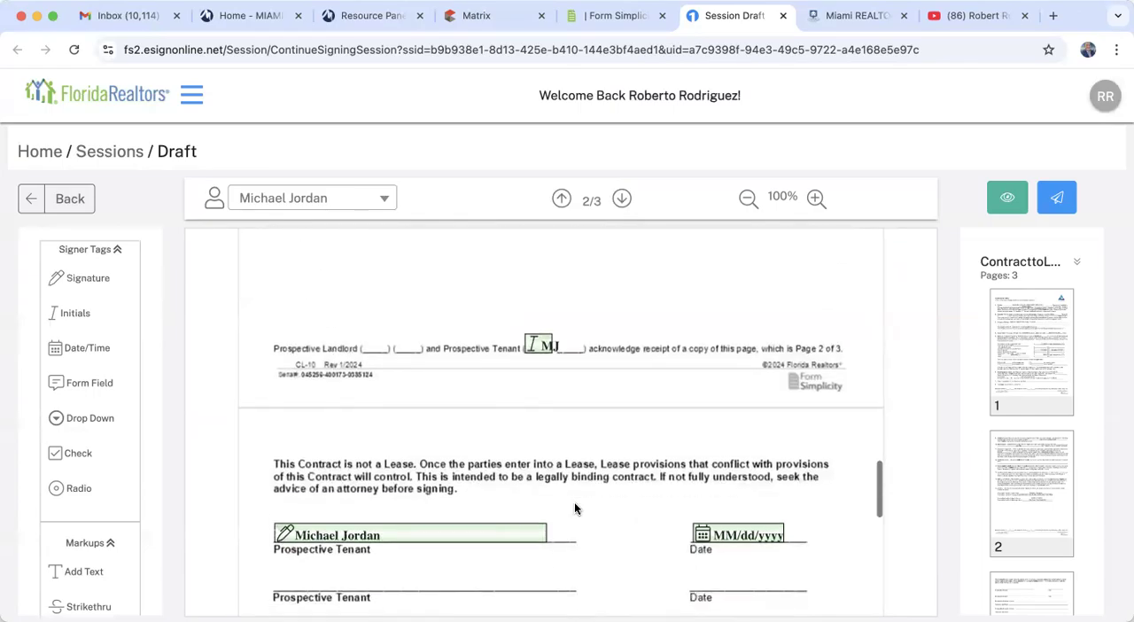
{"action": "mouse_move", "coordinate": [320, 364]}
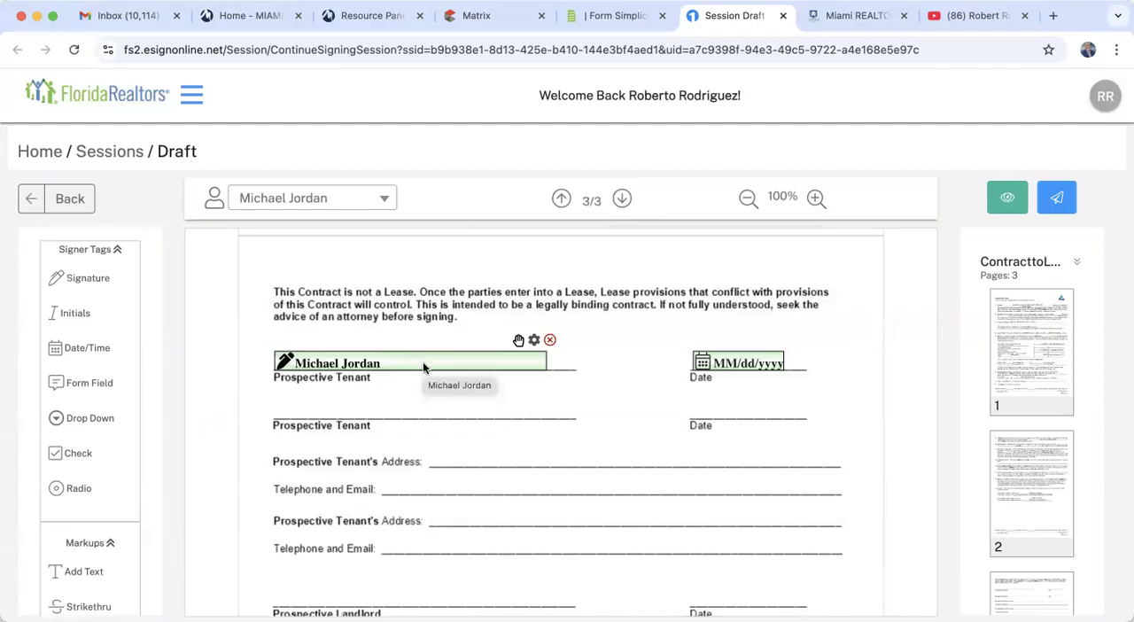
{"action": "mouse_move", "coordinate": [709, 356]}
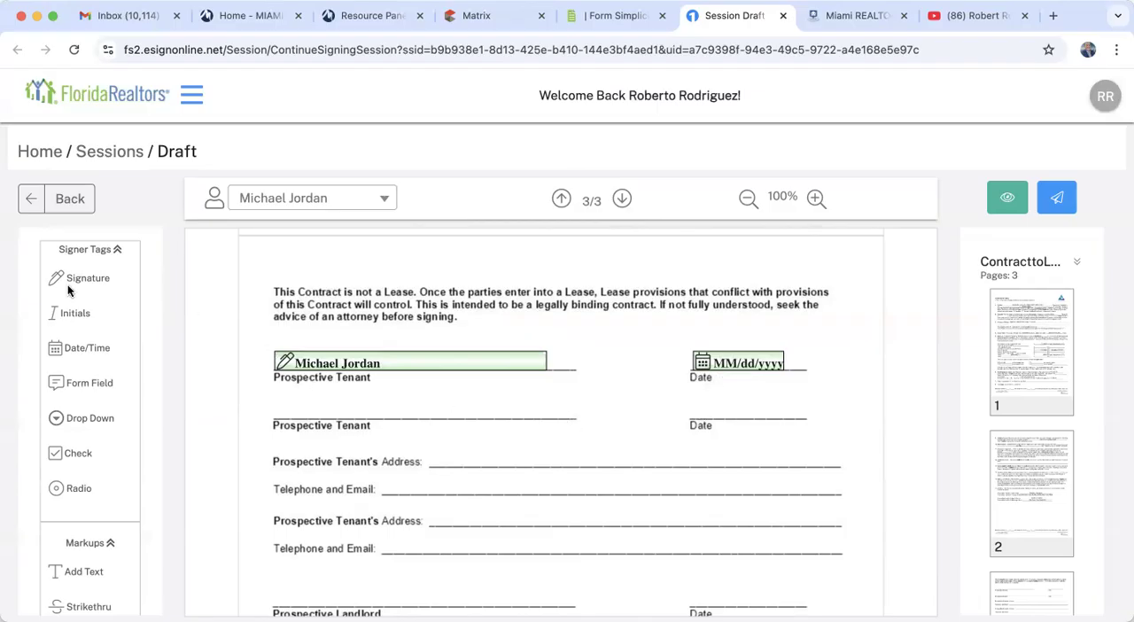
{"action": "left_click", "coordinate": [274, 199]}
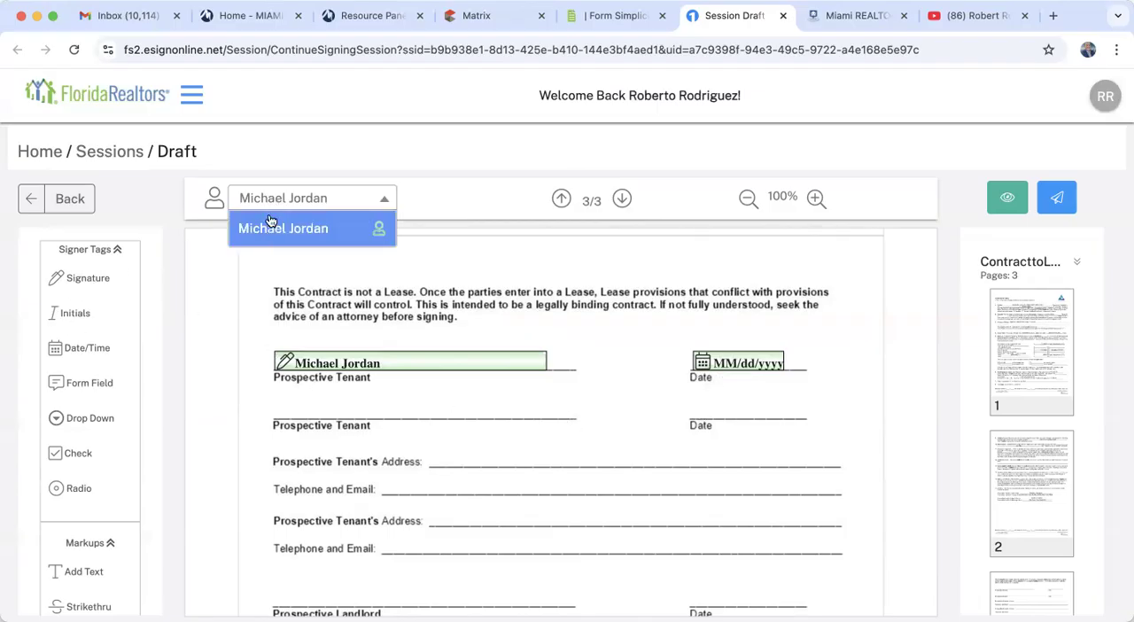
{"action": "left_click", "coordinate": [236, 302]}
{"action": "mouse_move", "coordinate": [92, 280]}
{"action": "left_mouse_down"}
{"action": "mouse_move", "coordinate": [288, 419]}
{"action": "mouse_move", "coordinate": [332, 437]}
{"action": "mouse_move", "coordinate": [290, 447]}
{"action": "left_mouse_up"}
{"action": "mouse_move", "coordinate": [115, 352]}
{"action": "left_mouse_down"}
{"action": "mouse_move", "coordinate": [90, 366]}
{"action": "mouse_move", "coordinate": [697, 450]}
{"action": "left_mouse_up"}
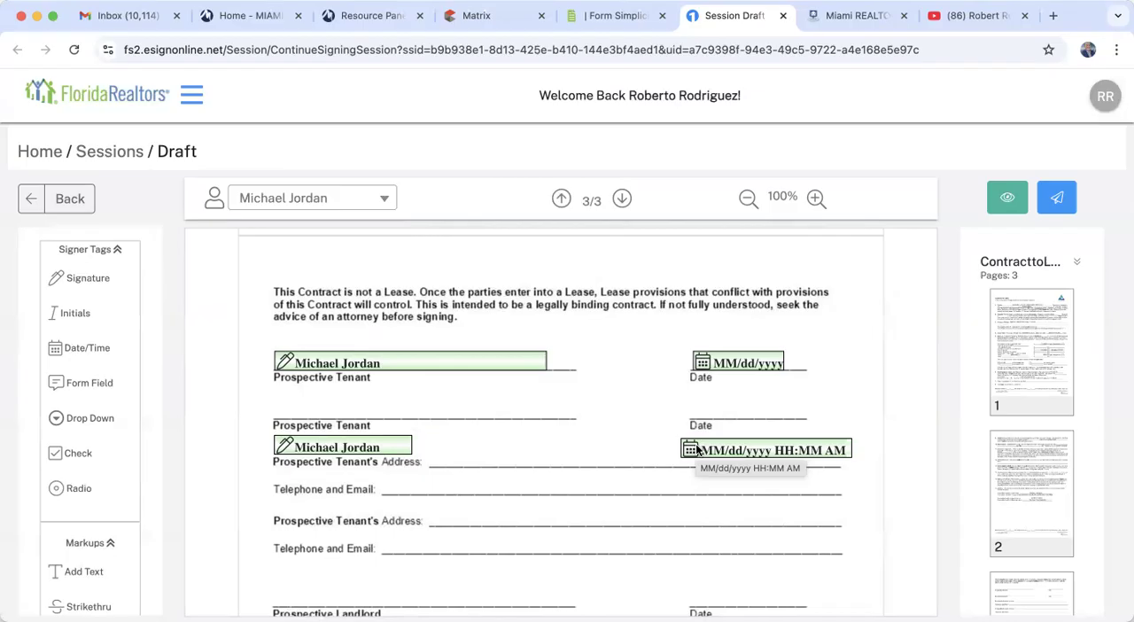
- Delete the extra signature and date/time tags above the Prospective Tenant's Address line
{"action": "left_click", "coordinate": [416, 425]}
{"action": "mouse_move", "coordinate": [786, 445]}
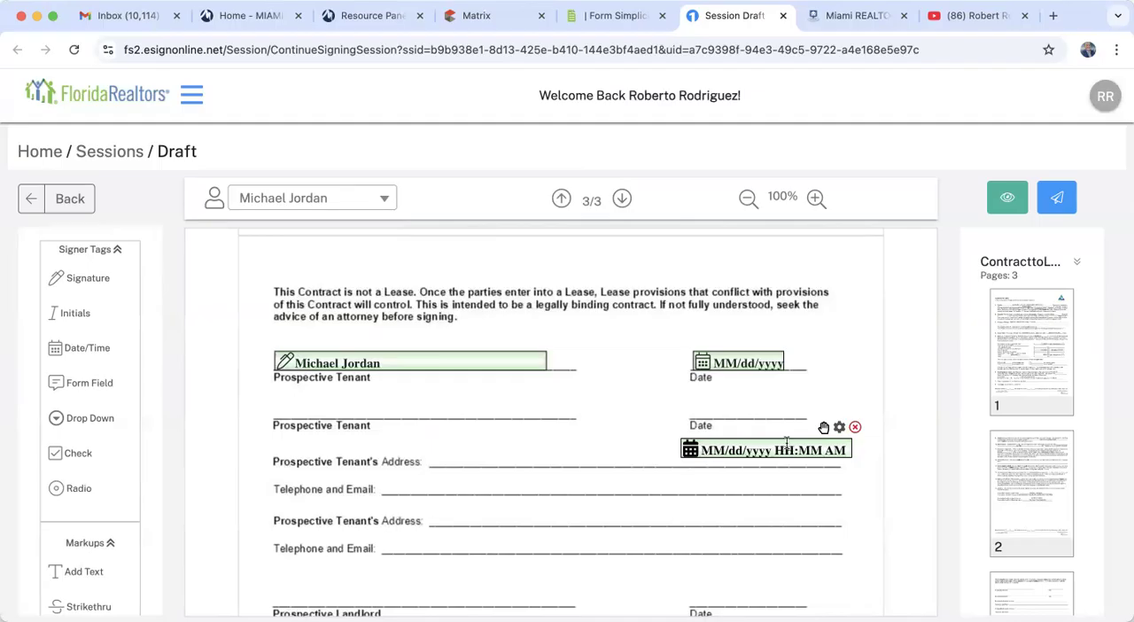
{"action": "left_click", "coordinate": [855, 426]}
- Send the Contract to Lease session to the tenant for signature and switch to the Gmail inbox
{"action": "scroll", "coordinate": [855, 427], "scroll_direction": "down", "scroll_amount": 5}
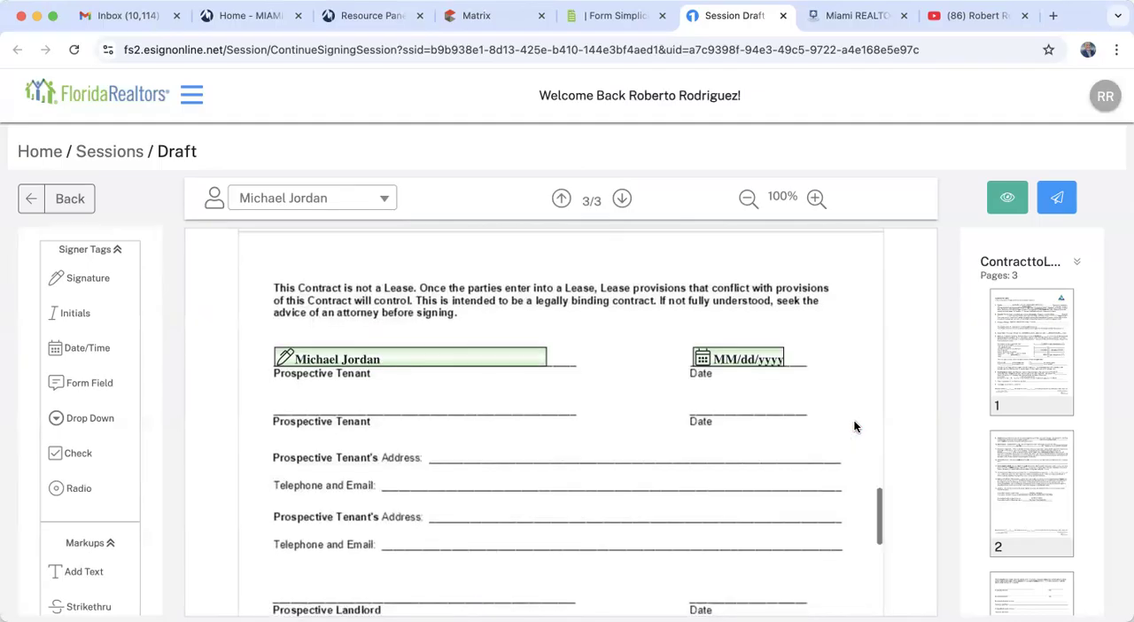
{"action": "left_click", "coordinate": [1057, 200]}
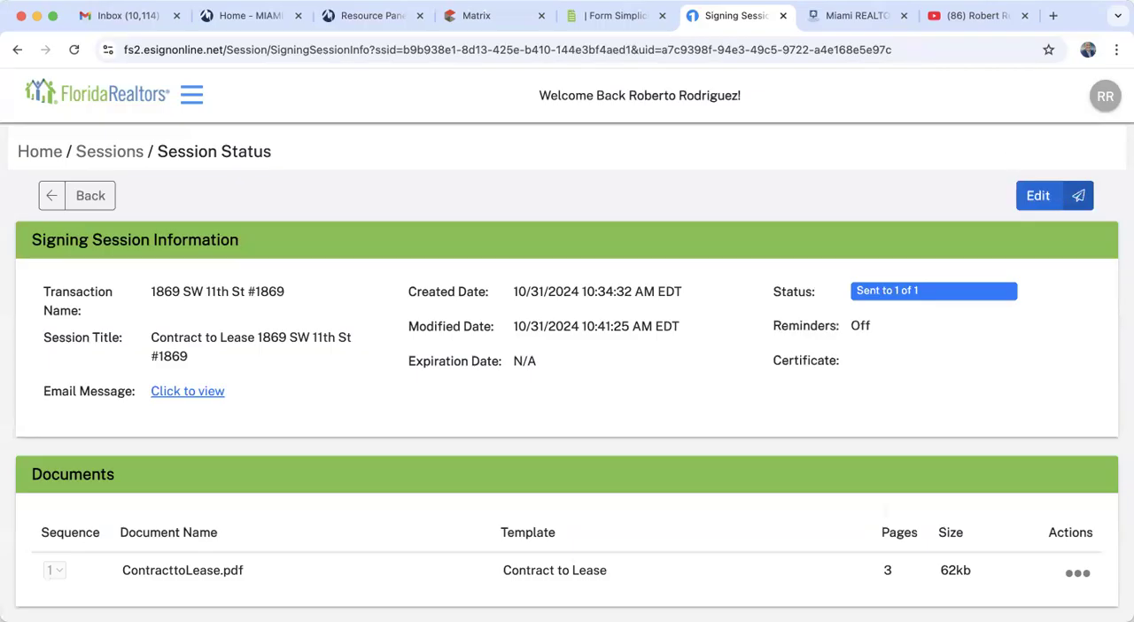
{"action": "left_click", "coordinate": [111, 15]}
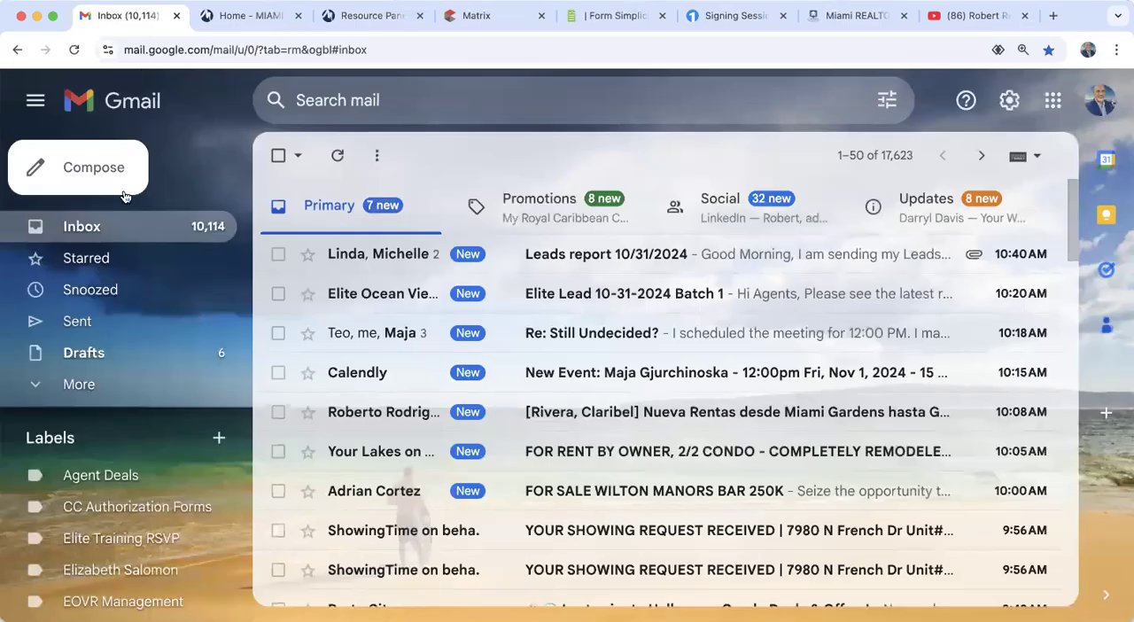
- Open the signing invite email for the Contract to Lease in the inbox and launch its Review & Sign session
{"action": "left_click", "coordinate": [91, 229]}
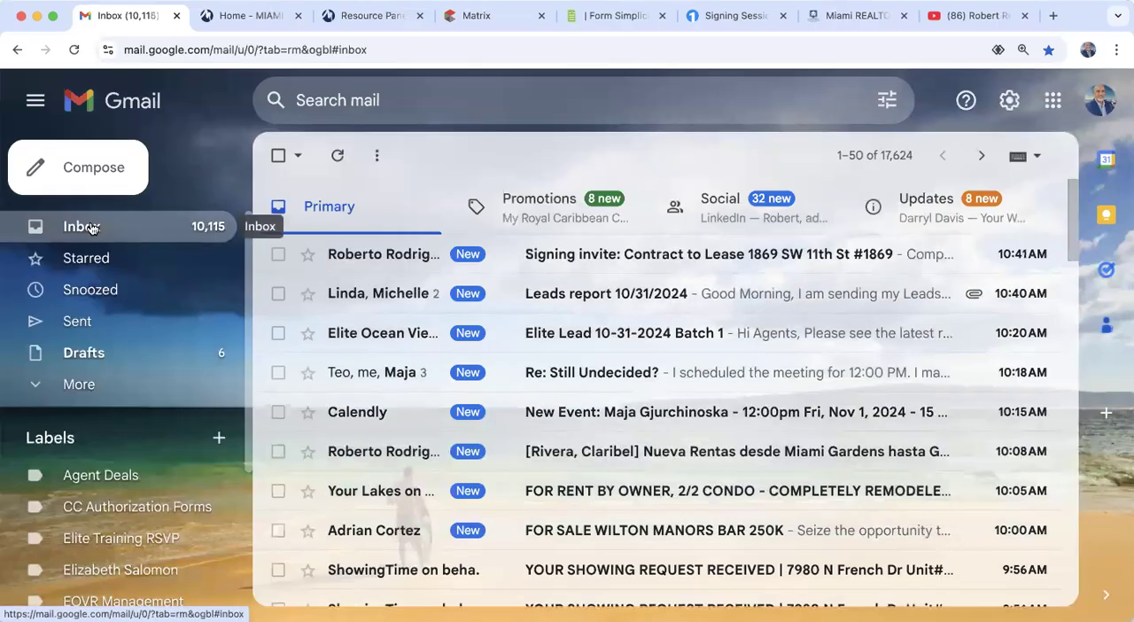
{"action": "left_click", "coordinate": [719, 255]}
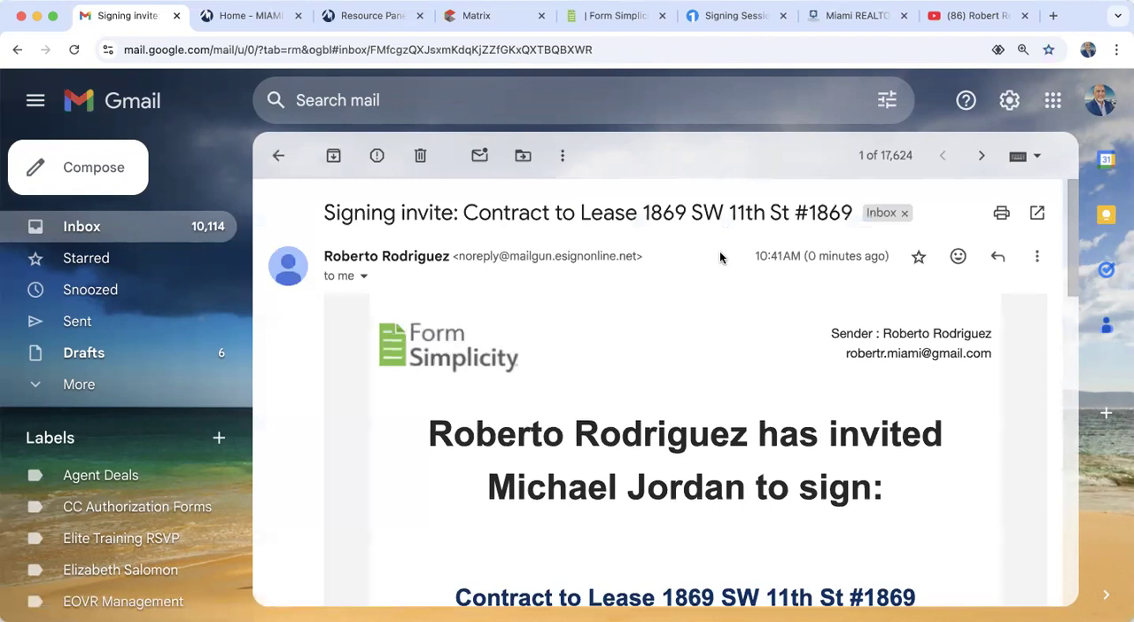
{"action": "scroll", "coordinate": [667, 434], "scroll_direction": "down", "scroll_amount": 3}
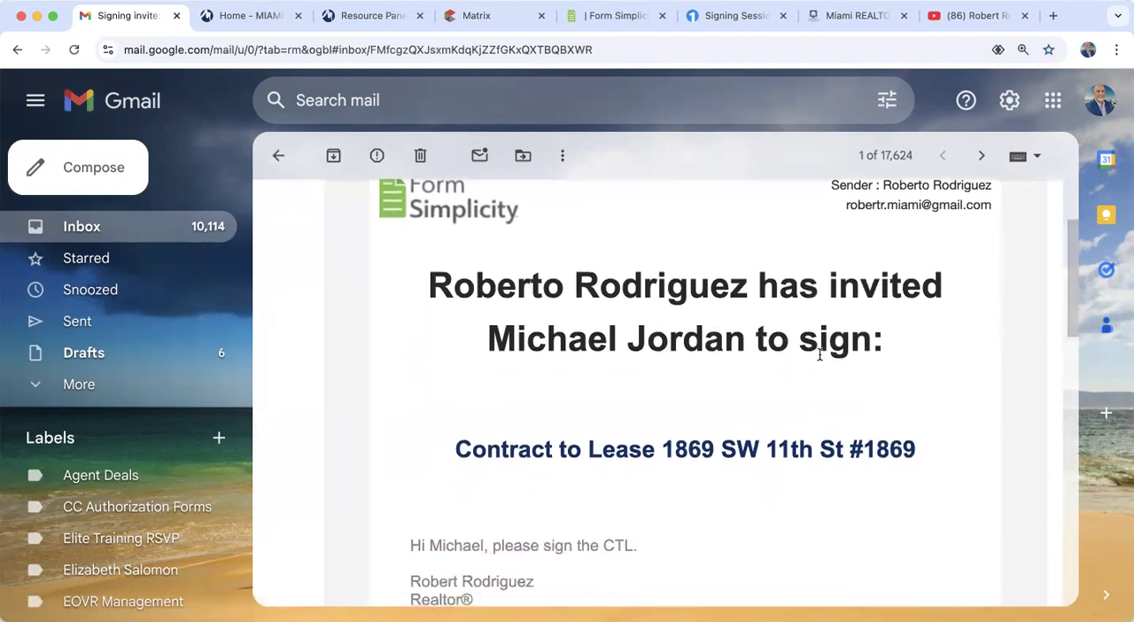
{"action": "scroll", "coordinate": [819, 355], "scroll_direction": "down", "scroll_amount": 2}
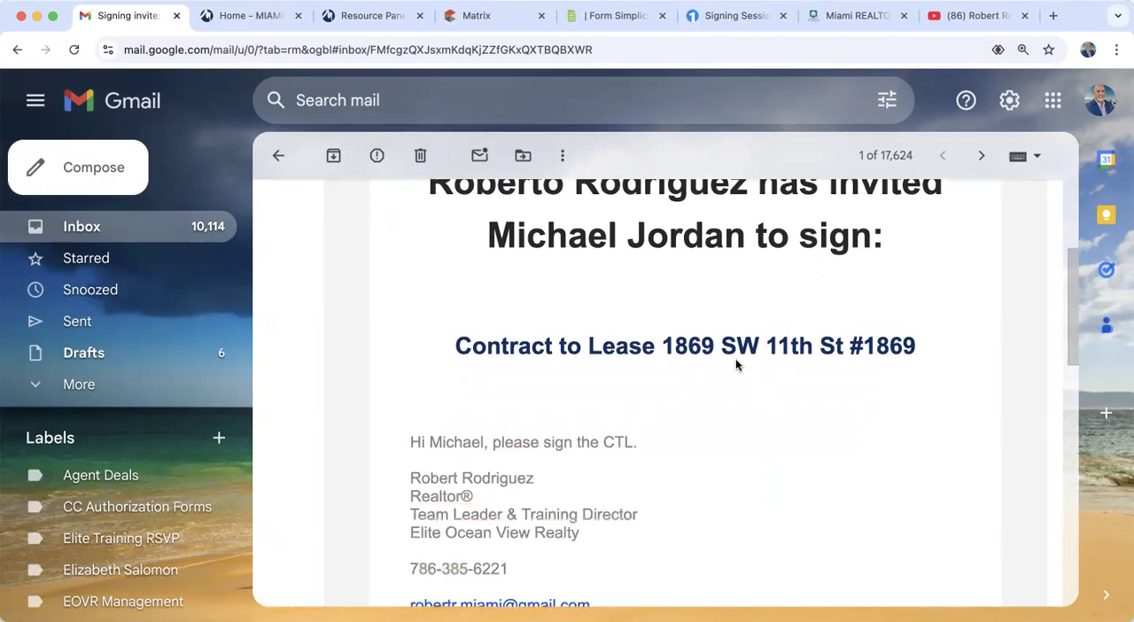
{"action": "scroll", "coordinate": [732, 466], "scroll_direction": "down", "scroll_amount": 6}
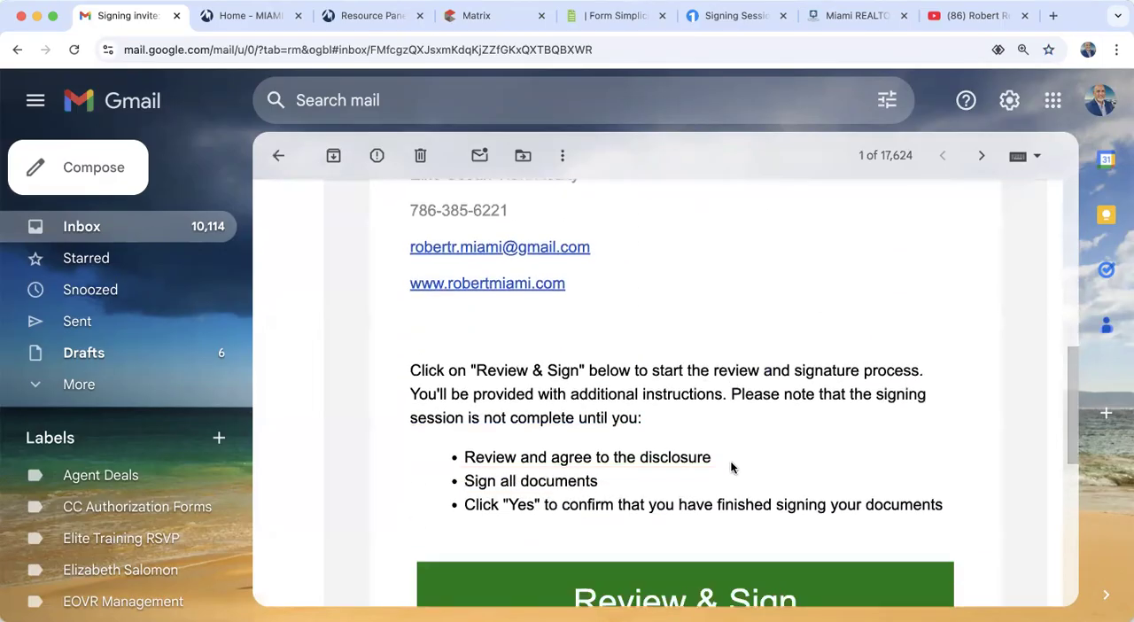
{"action": "scroll", "coordinate": [732, 467], "scroll_direction": "down", "scroll_amount": 4}
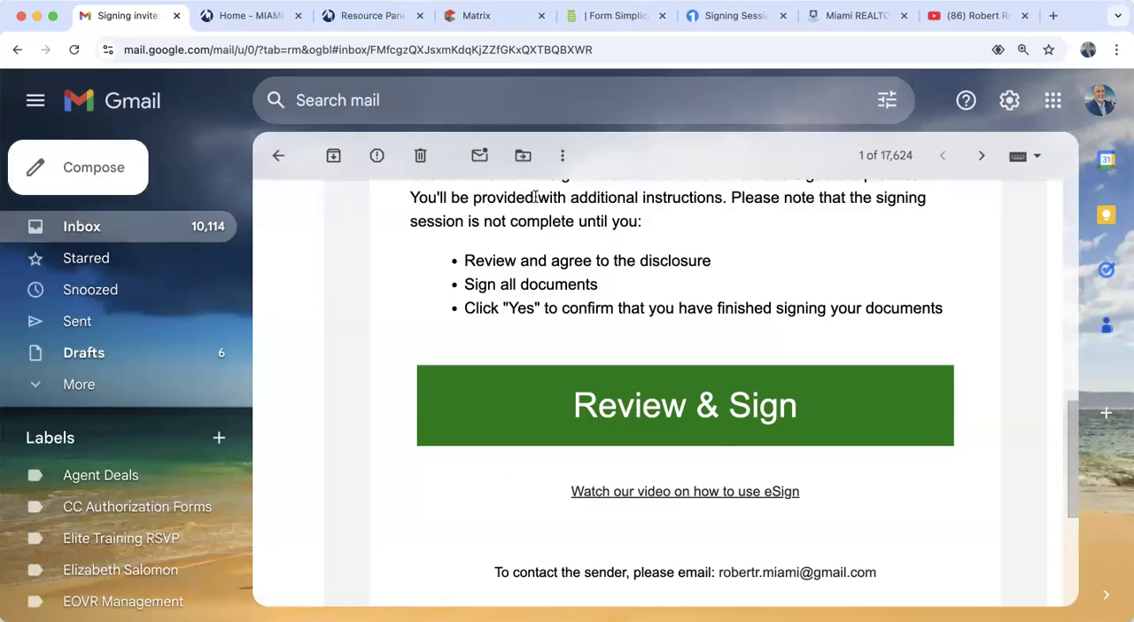
{"action": "left_click", "coordinate": [763, 403]}
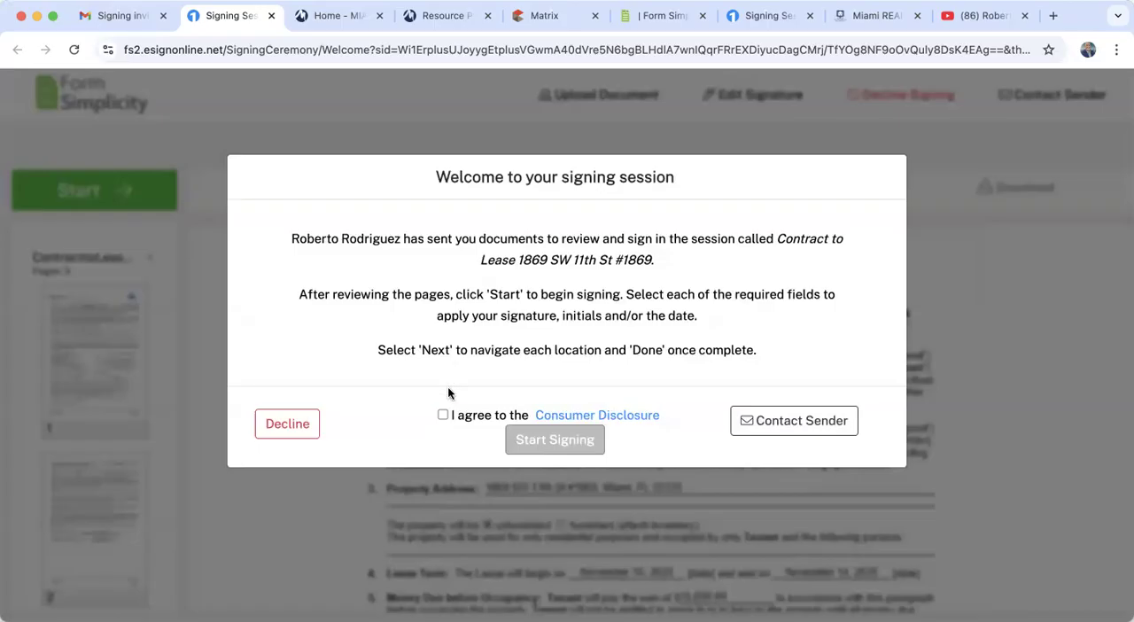
- Agree to the Consumer Disclosure, look over page 1 of the contract, and start signing at the first required field
{"action": "left_click", "coordinate": [443, 416]}
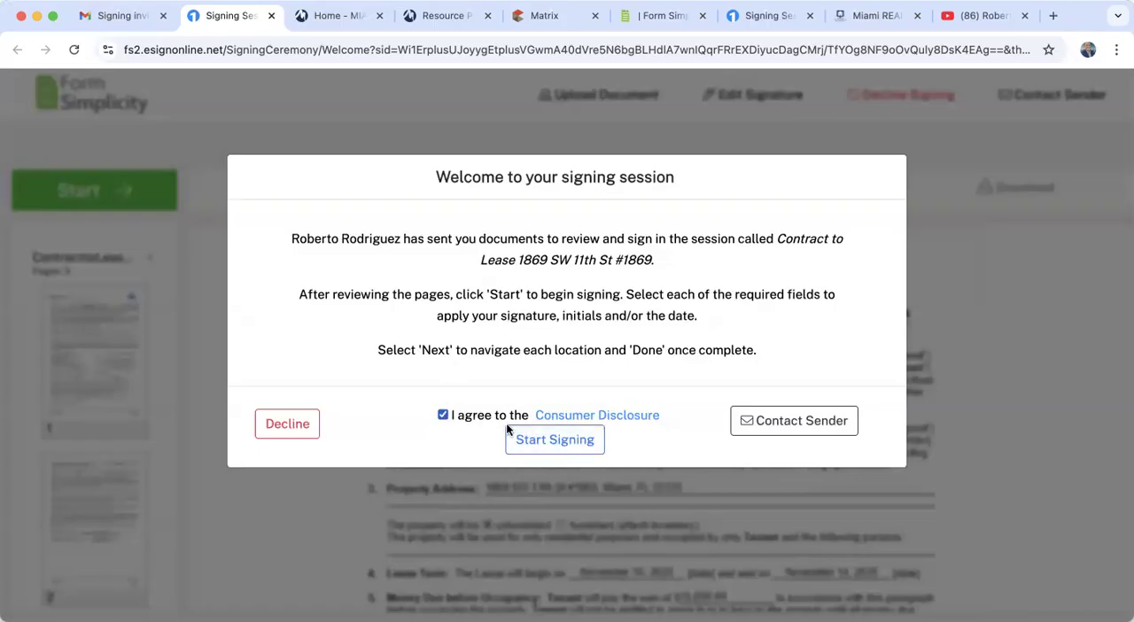
{"action": "left_click", "coordinate": [543, 442]}
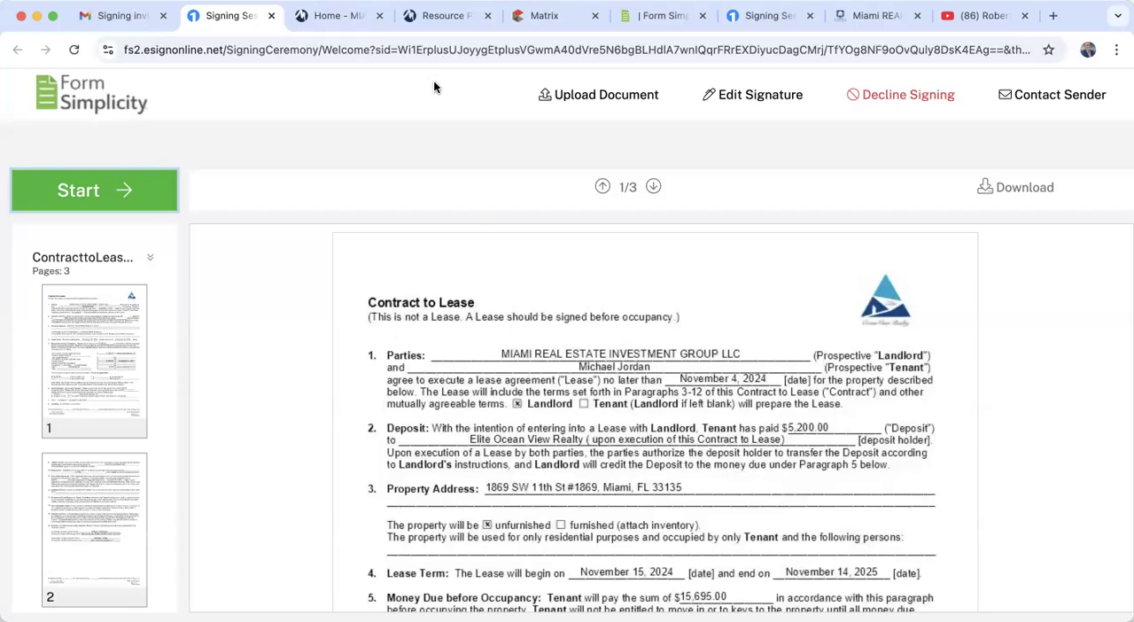
{"action": "scroll", "coordinate": [512, 411], "scroll_direction": "down", "scroll_amount": 6}
{"action": "scroll", "coordinate": [511, 410], "scroll_direction": "up", "scroll_amount": 5}
{"action": "scroll", "coordinate": [511, 416], "scroll_direction": "up", "scroll_amount": 1}
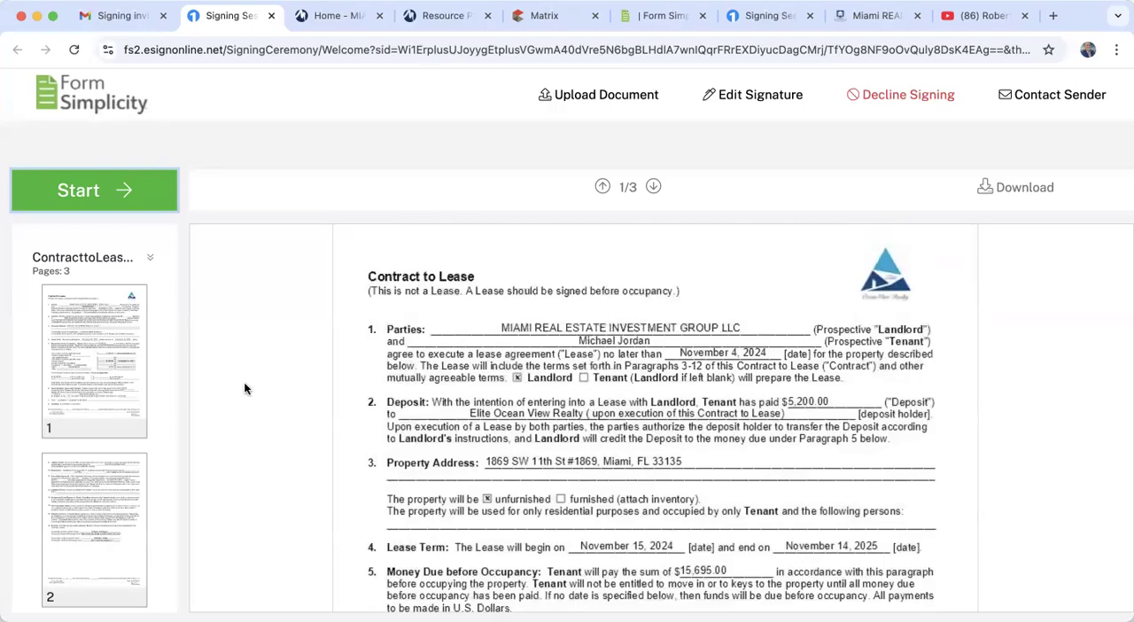
{"action": "left_click", "coordinate": [77, 193]}
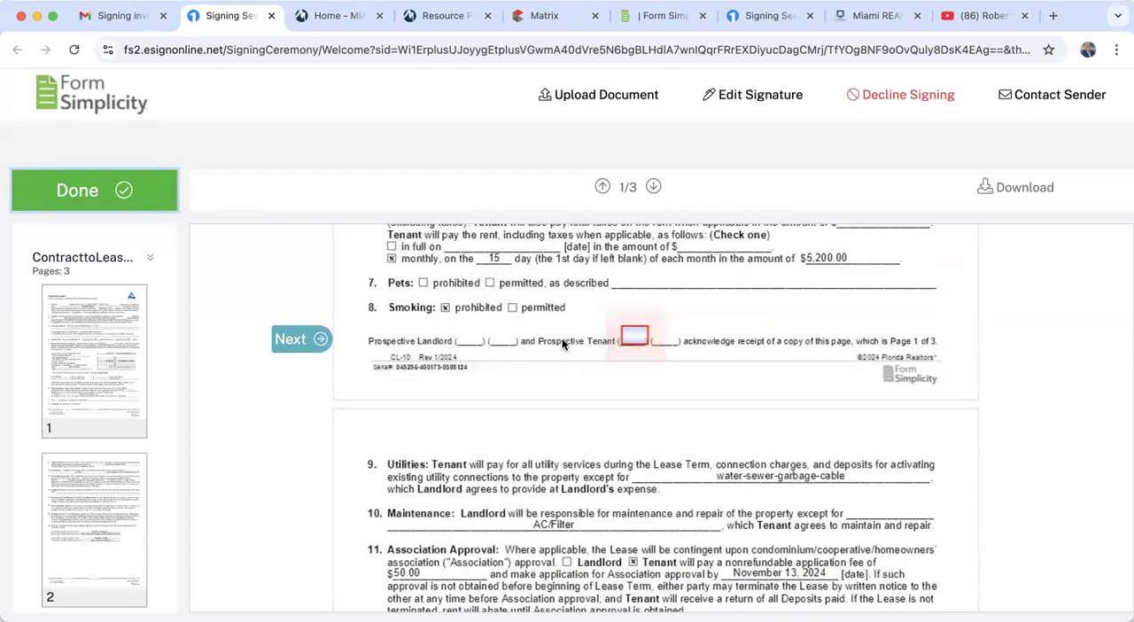
- Apply the prospective tenant's initials at the foot of pages 1 and 2
{"action": "left_click", "coordinate": [636, 337]}
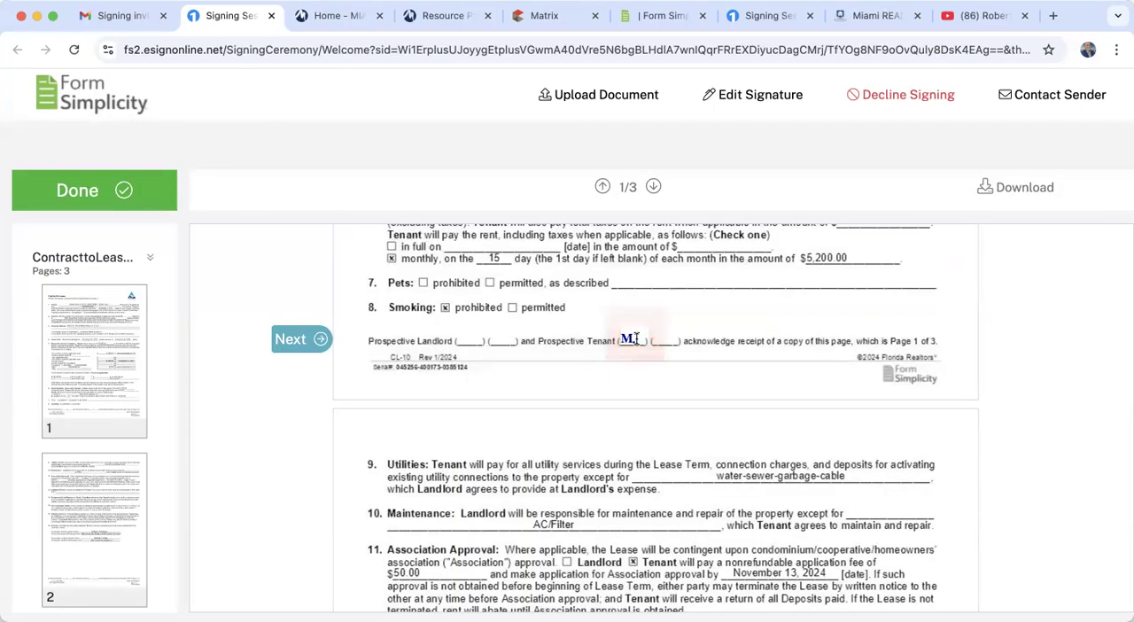
{"action": "left_click", "coordinate": [295, 343]}
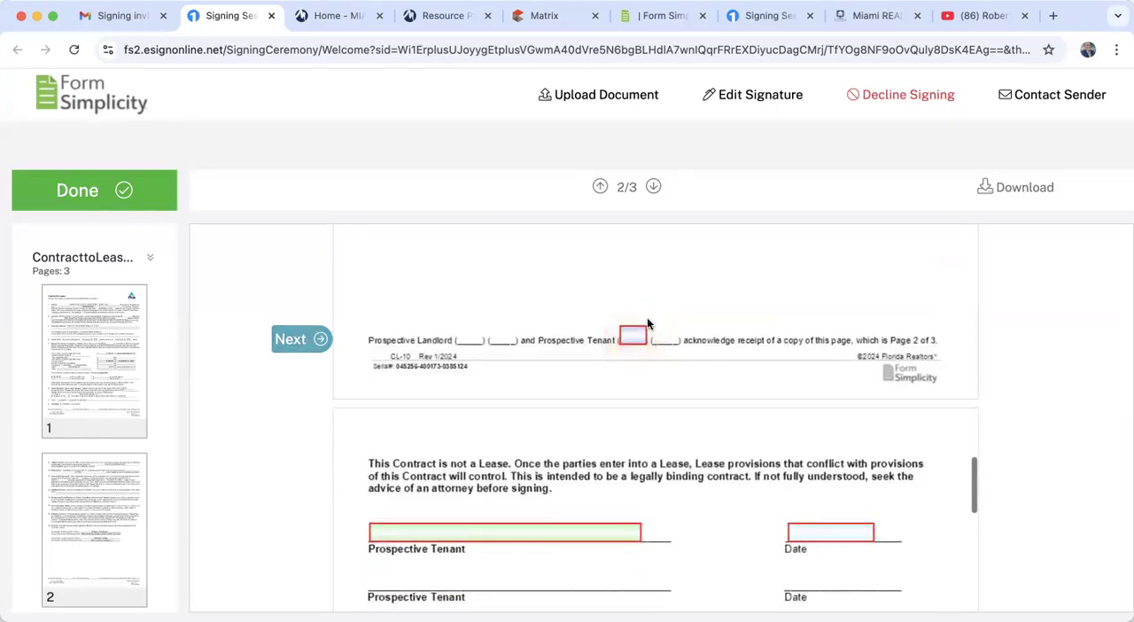
{"action": "left_click", "coordinate": [621, 339]}
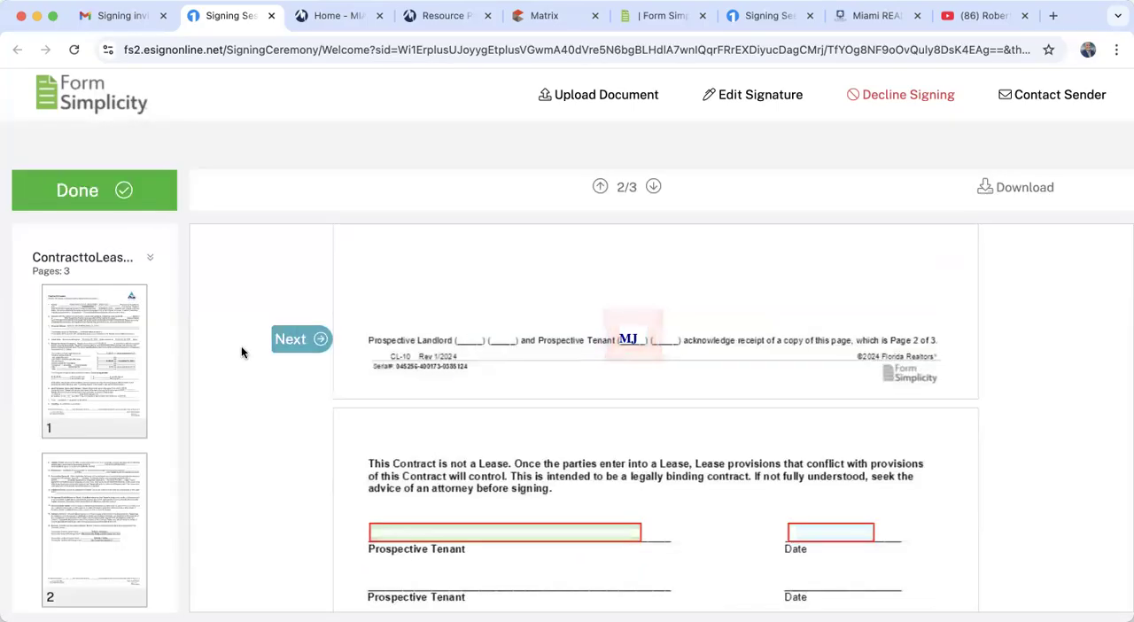
- Apply the tenant's signature and the signing date on the first Prospective Tenant line of page 3
{"action": "left_click", "coordinate": [292, 339]}
{"action": "left_click", "coordinate": [405, 334]}
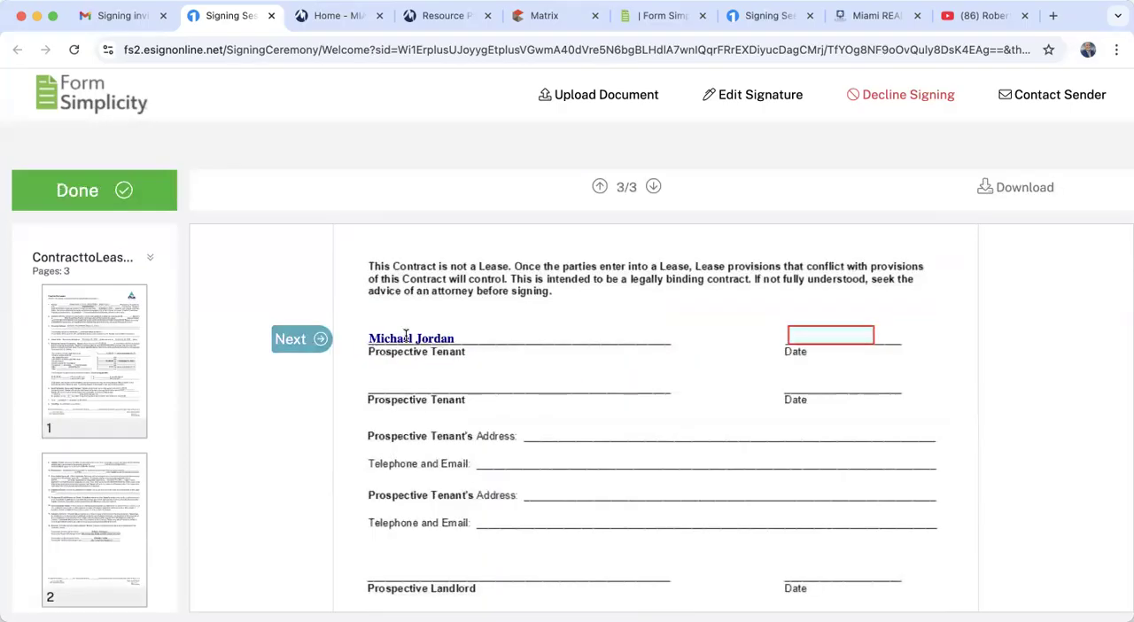
{"action": "left_click", "coordinate": [296, 347]}
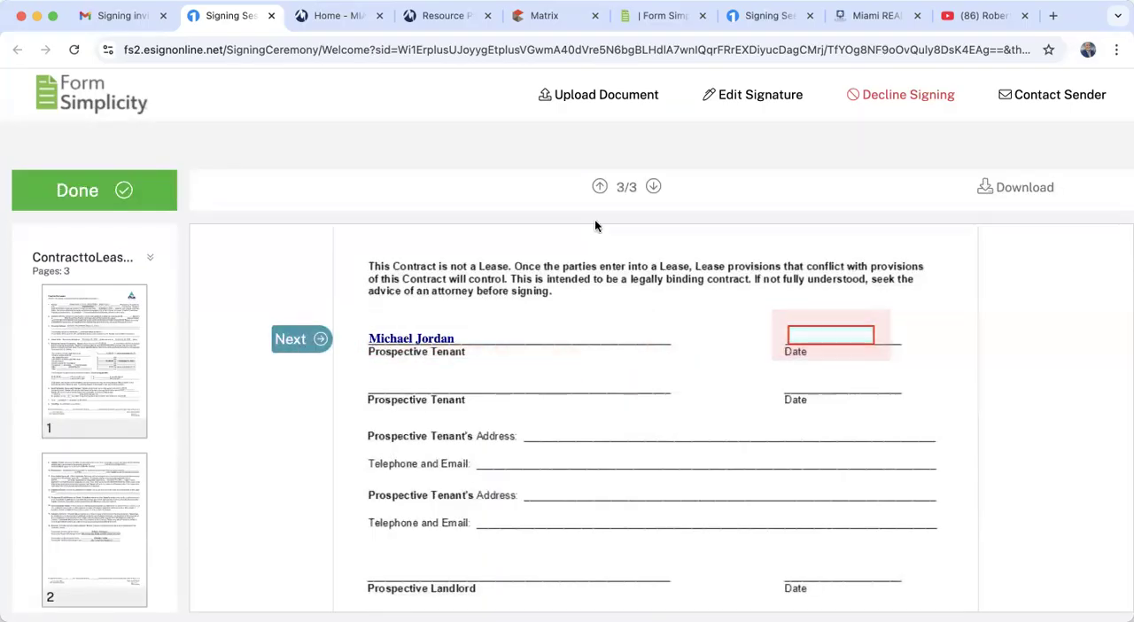
{"action": "left_click", "coordinate": [819, 331]}
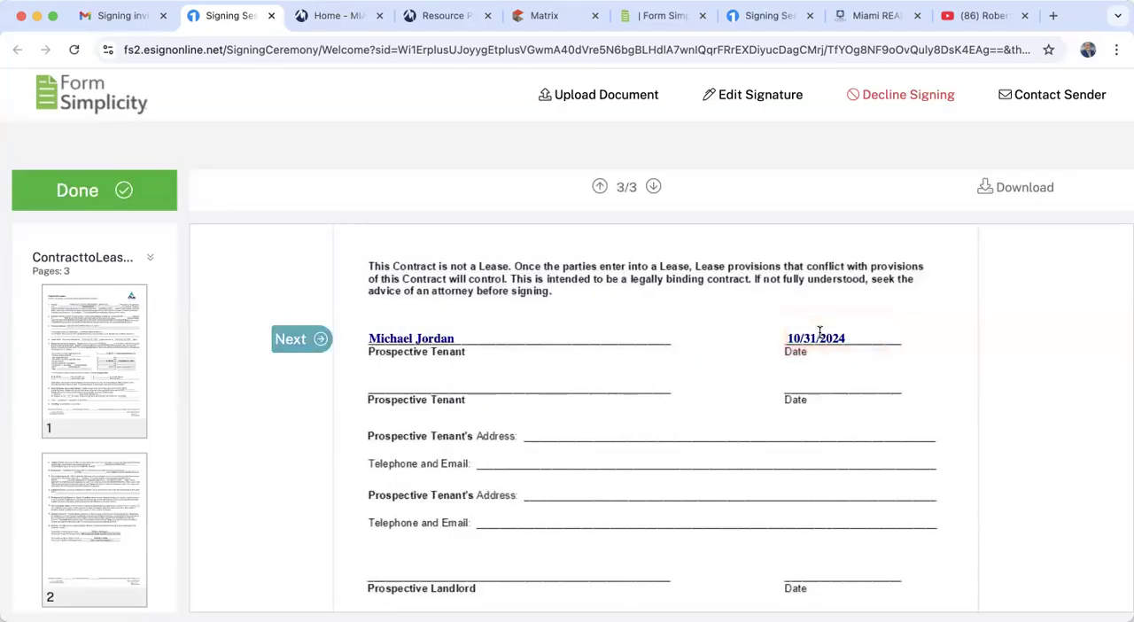
- Apply the tenant's initials at the foot of page 3 and complete the signing session
{"action": "left_click", "coordinate": [292, 356]}
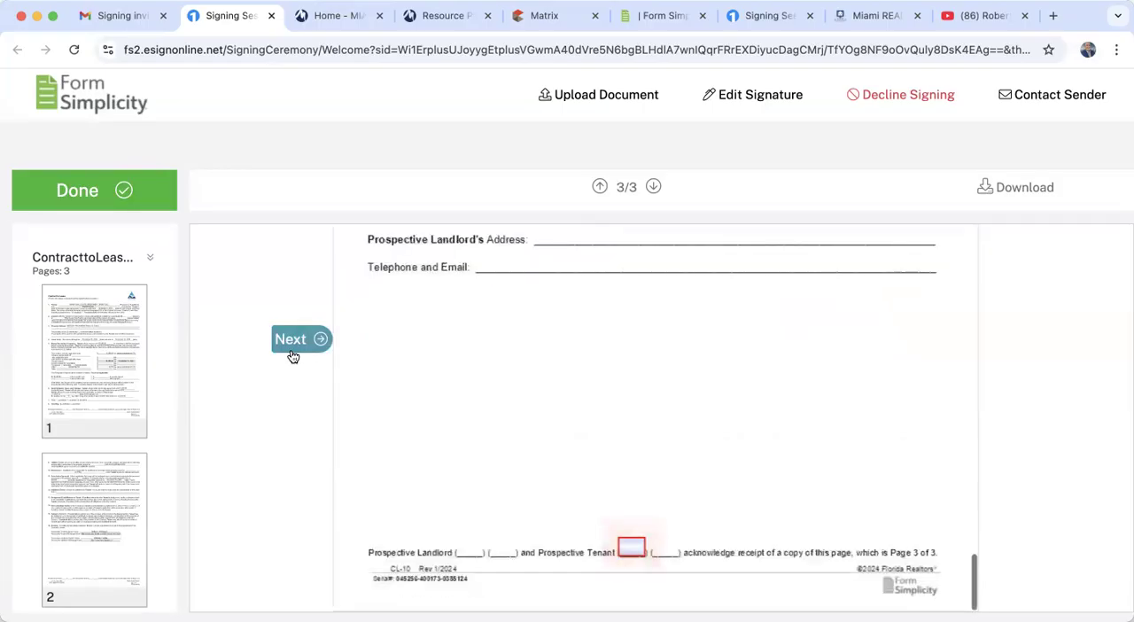
{"action": "left_click", "coordinate": [624, 545]}
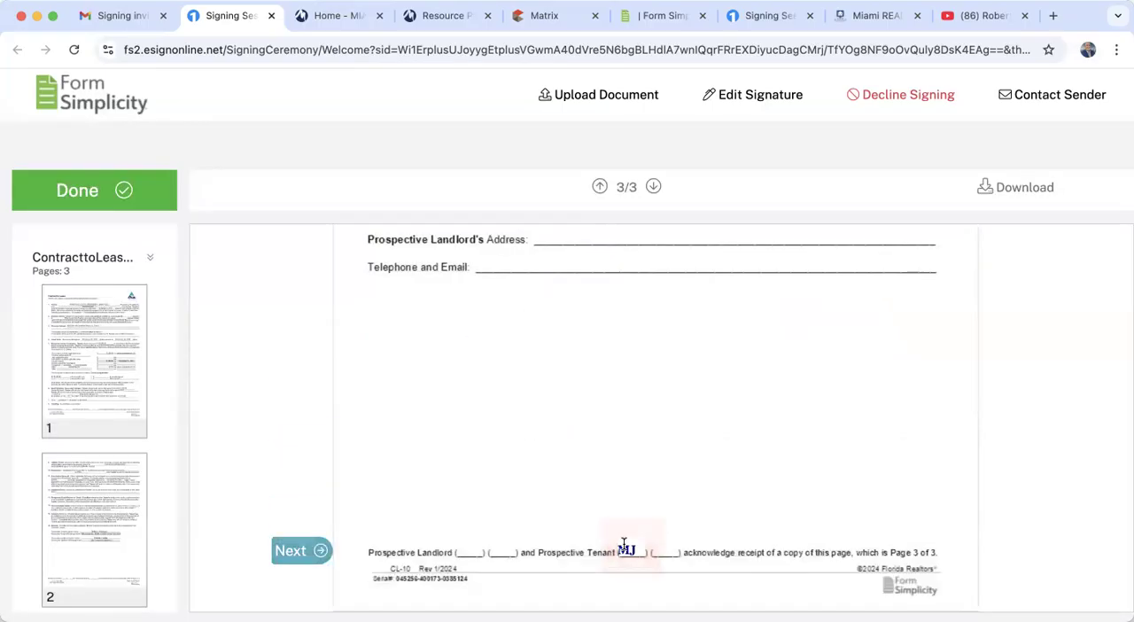
{"action": "left_click", "coordinate": [277, 554]}
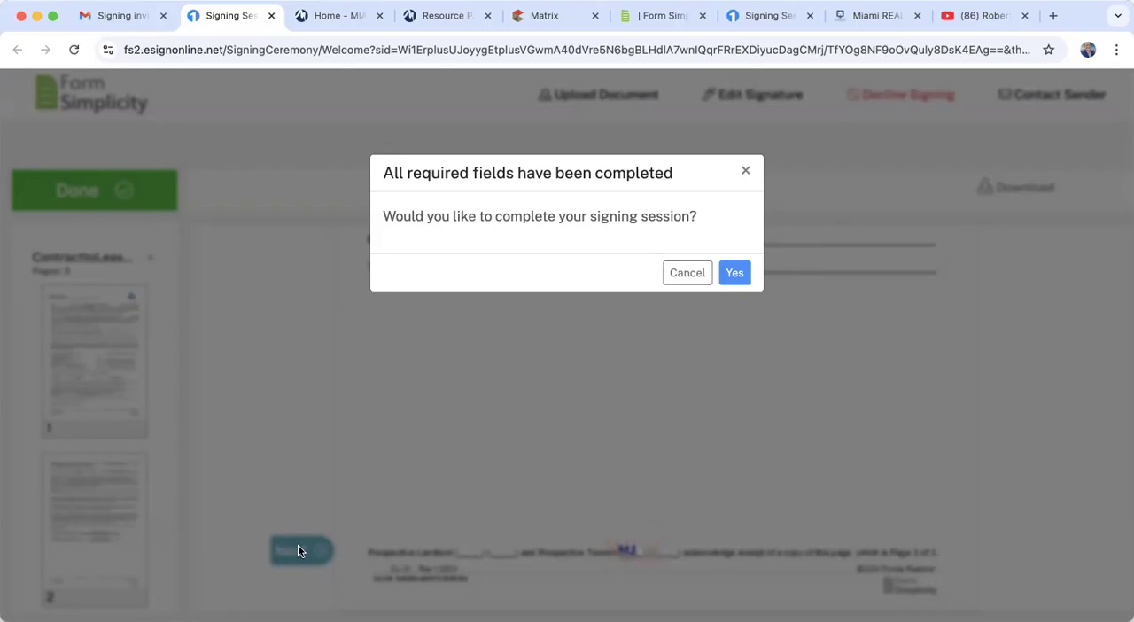
{"action": "left_click", "coordinate": [737, 275]}
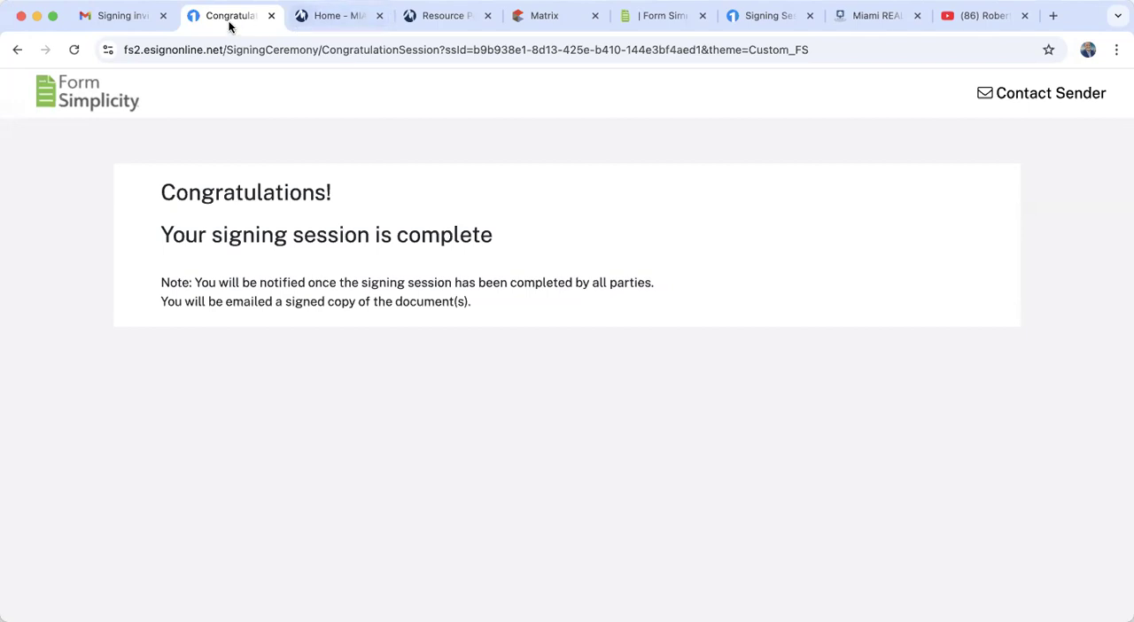
- Switch back to Gmail and open the "Signed documents" email for the Contract to Lease from the inbox
{"action": "left_click", "coordinate": [141, 18]}
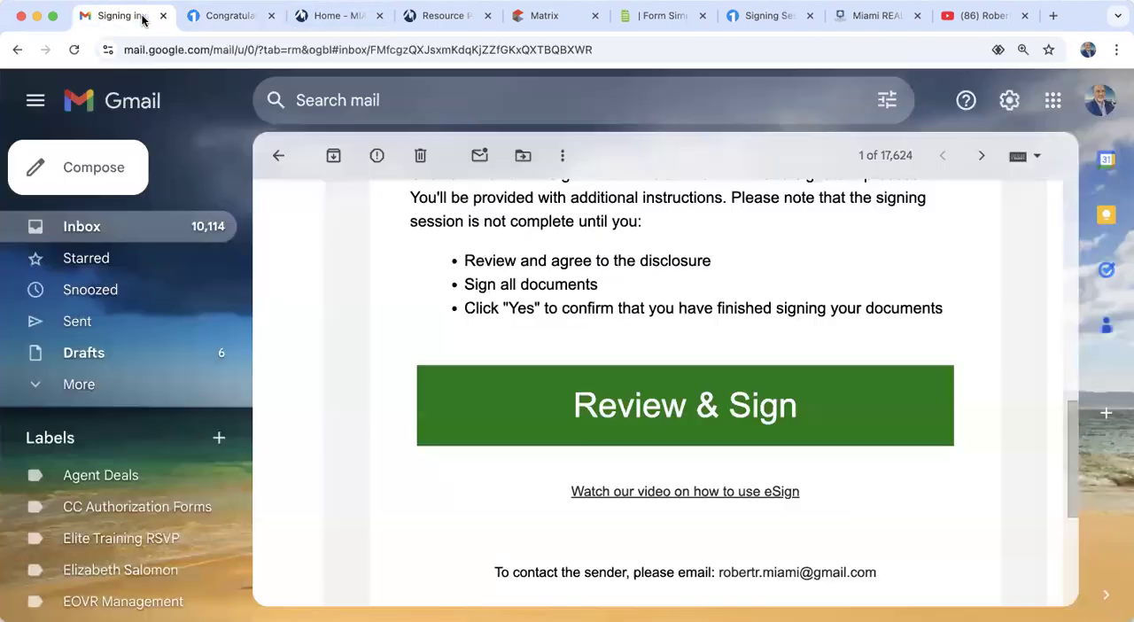
{"action": "left_click", "coordinate": [87, 228]}
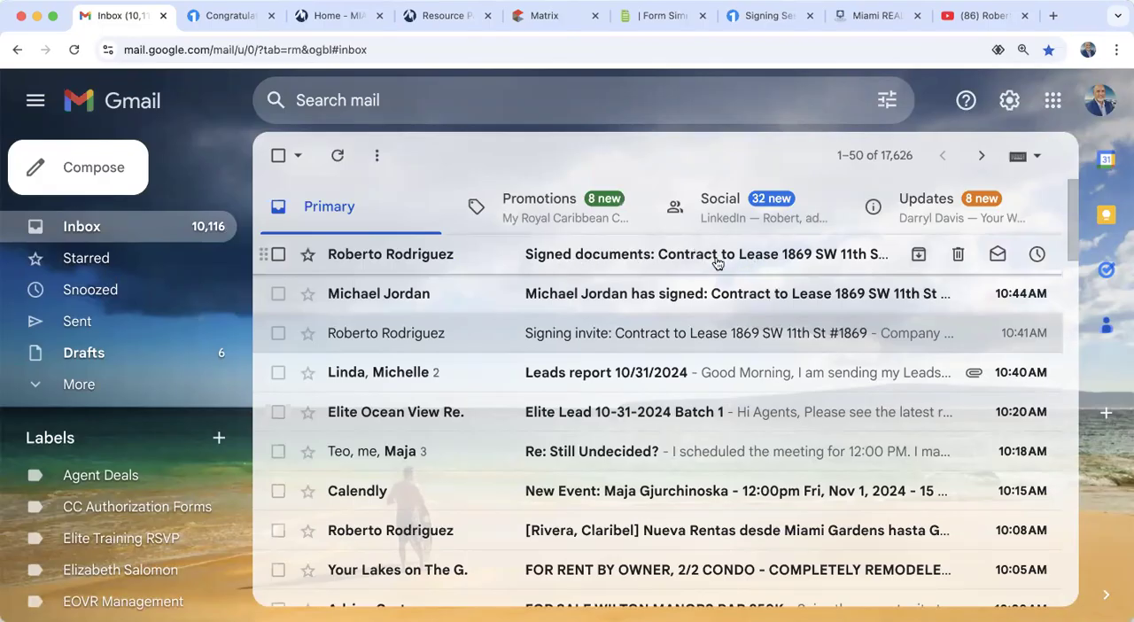
{"action": "left_click", "coordinate": [664, 258]}
{"action": "scroll", "coordinate": [615, 439], "scroll_direction": "down", "scroll_amount": 2}
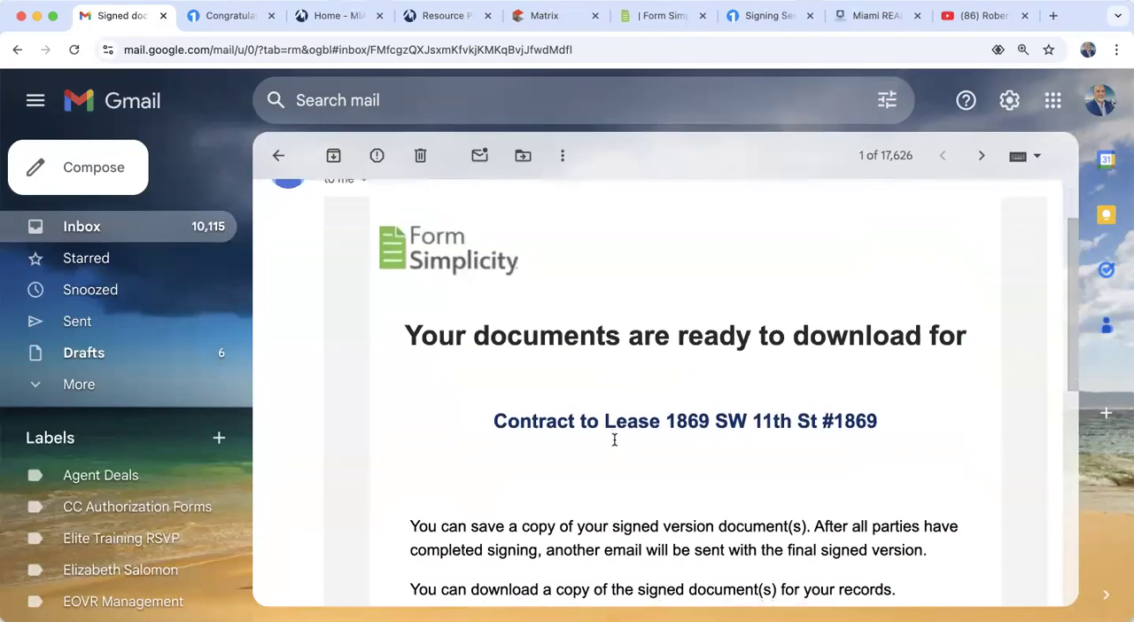
{"action": "scroll", "coordinate": [748, 367], "scroll_direction": "down", "scroll_amount": 6}
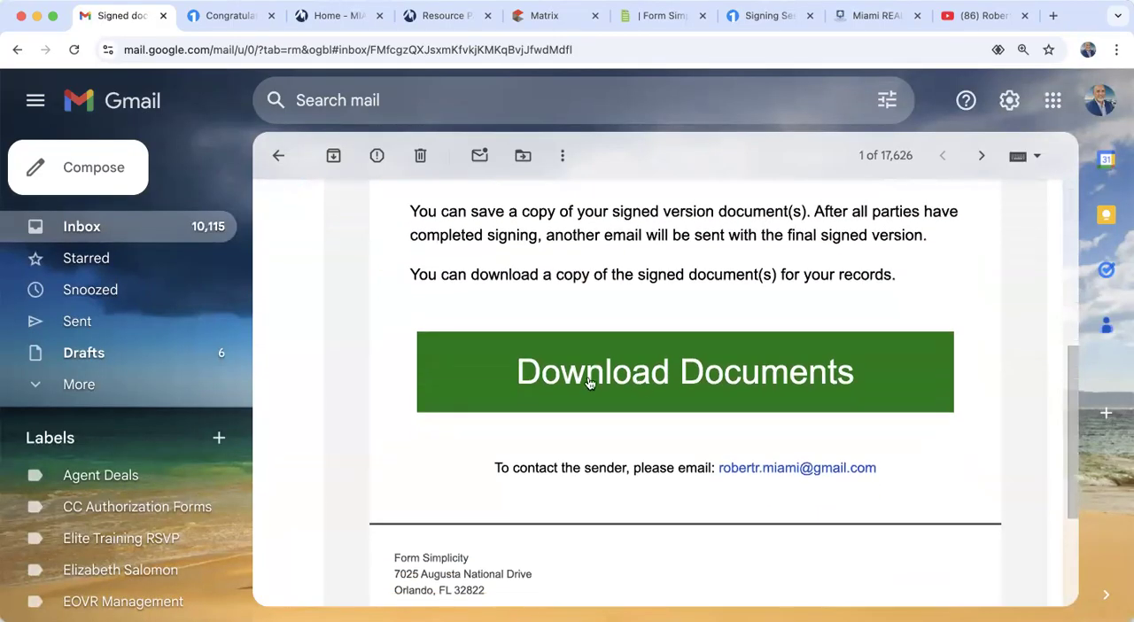
- Download the signed ContracttoLease.pdf from the email's document link and open it to check the tenant's initials, signature and date
{"action": "left_click", "coordinate": [740, 388]}
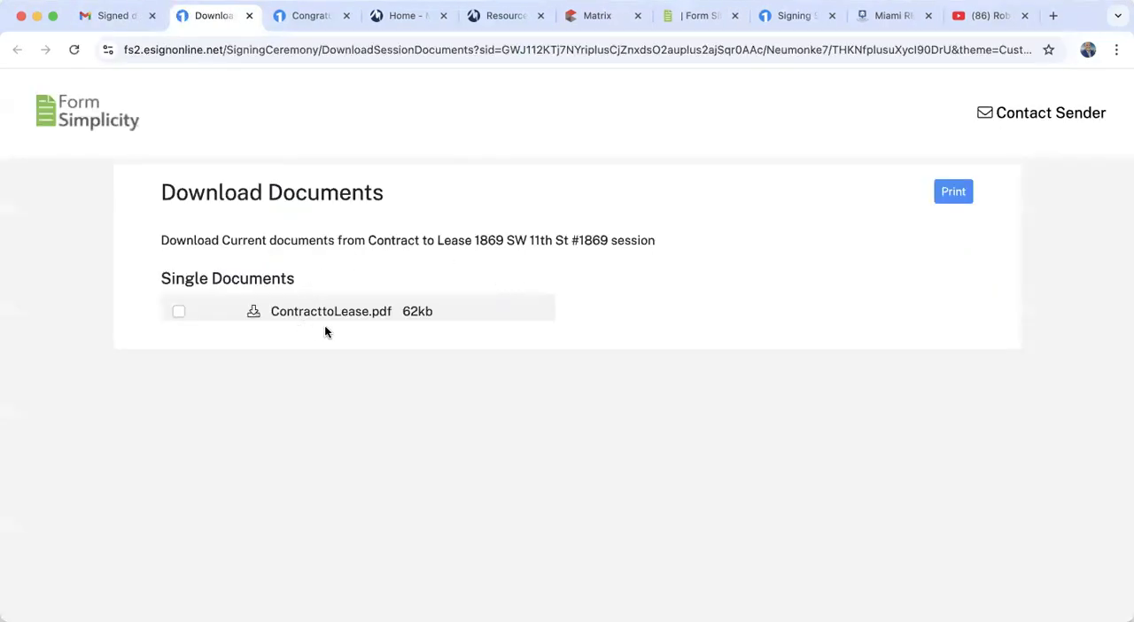
{"action": "left_click", "coordinate": [340, 316]}
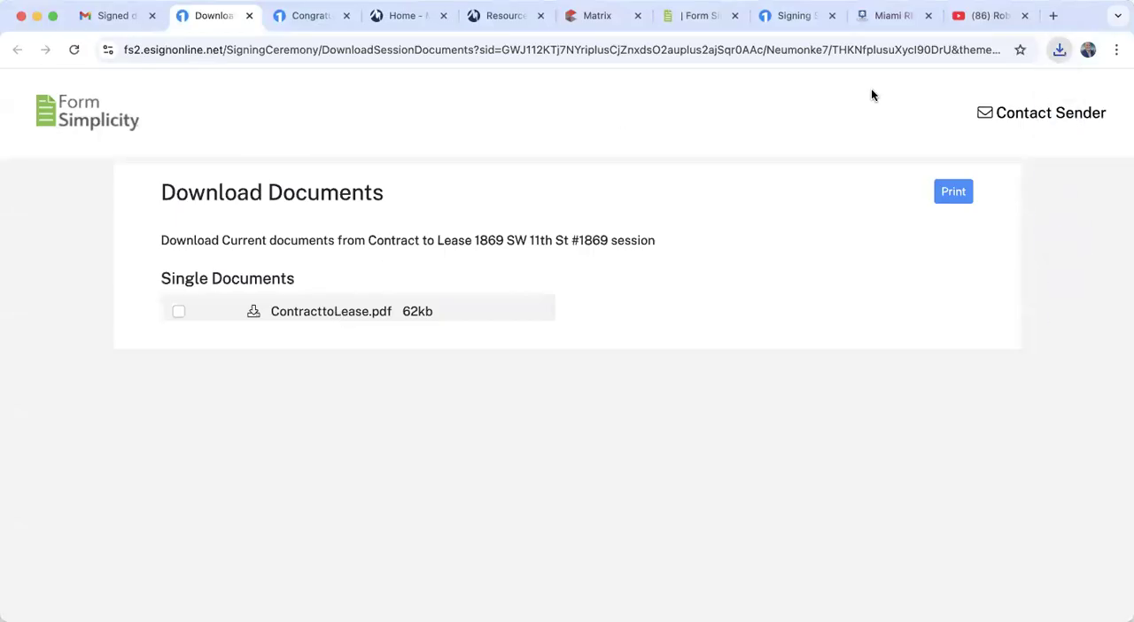
{"action": "left_click", "coordinate": [897, 91]}
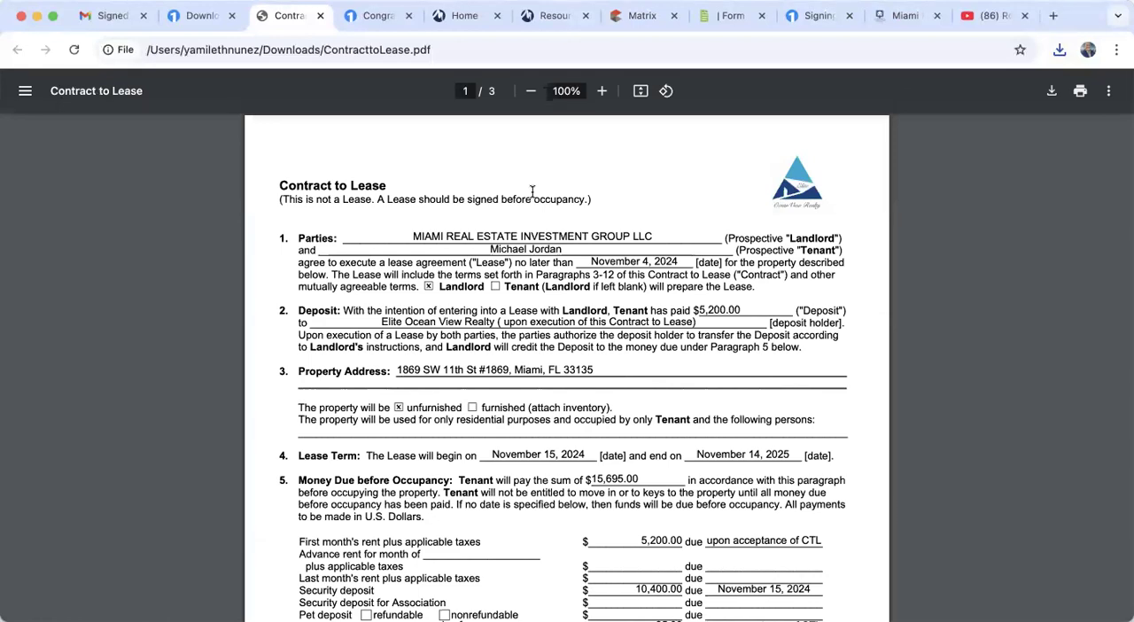
{"action": "scroll", "coordinate": [532, 191], "scroll_direction": "down", "scroll_amount": 10}
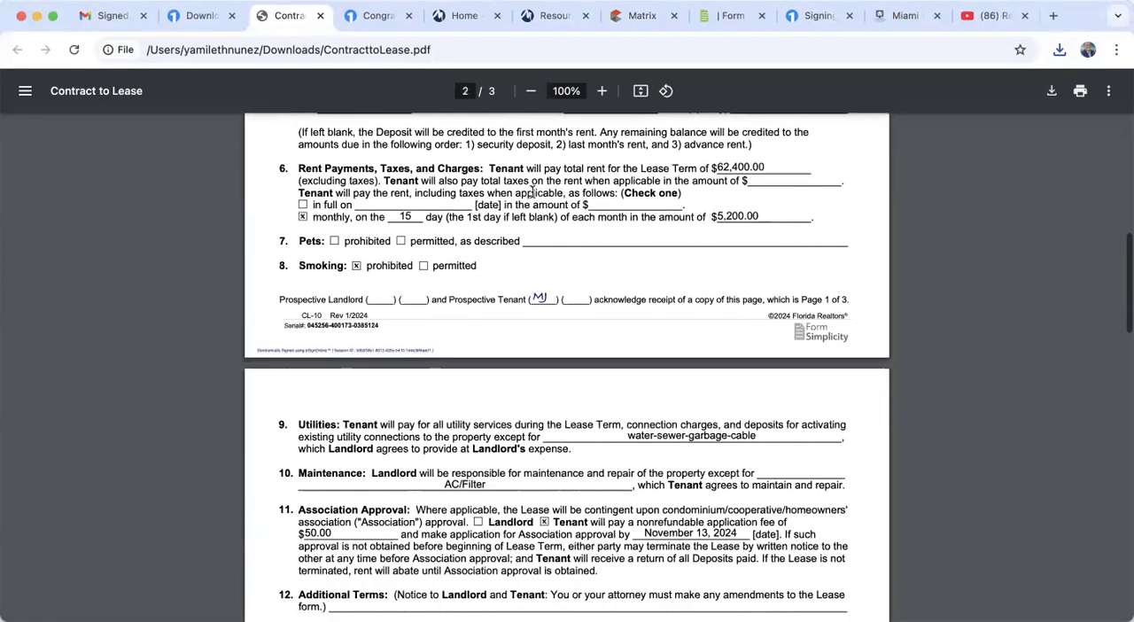
{"action": "scroll", "coordinate": [544, 289], "scroll_direction": "down", "scroll_amount": 5}
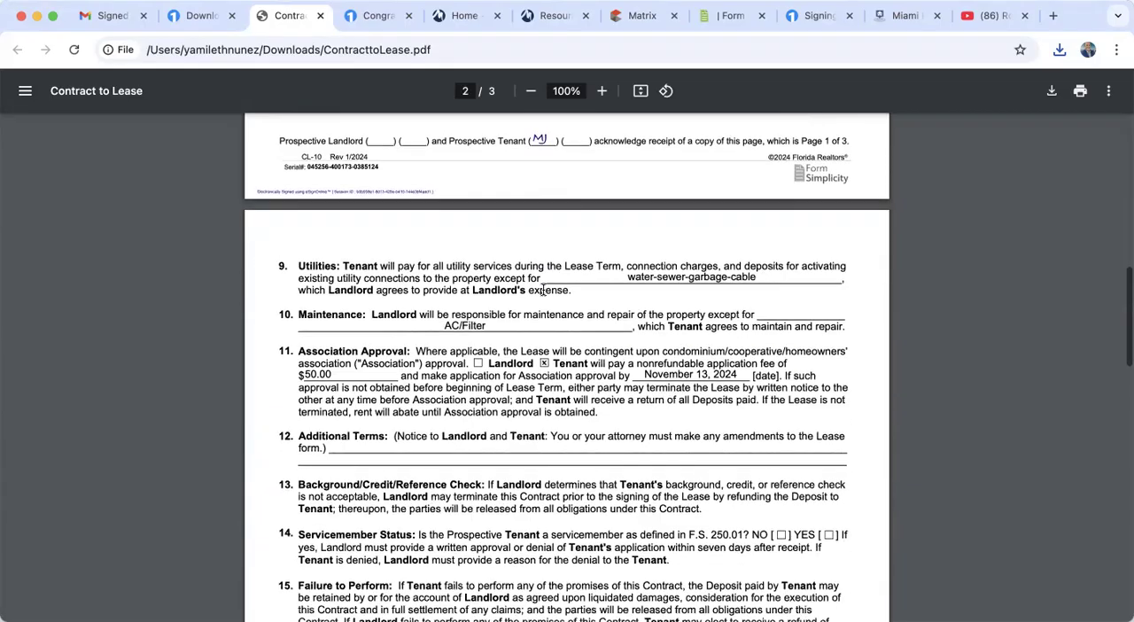
{"action": "scroll", "coordinate": [544, 289], "scroll_direction": "down", "scroll_amount": 10}
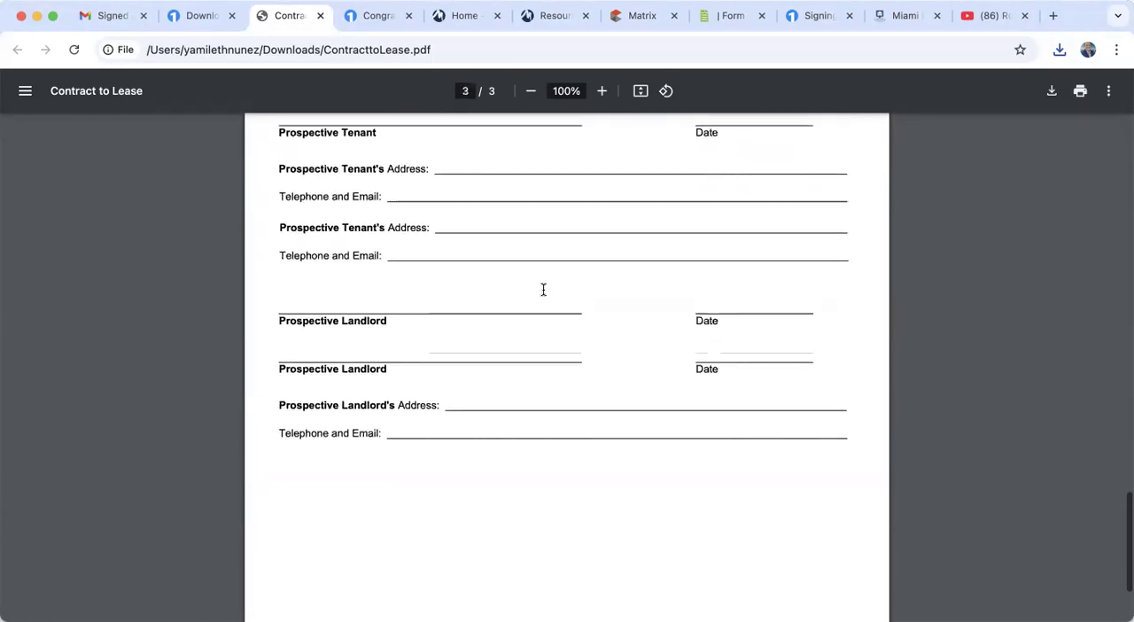
{"action": "scroll", "coordinate": [543, 290], "scroll_direction": "up", "scroll_amount": 3}
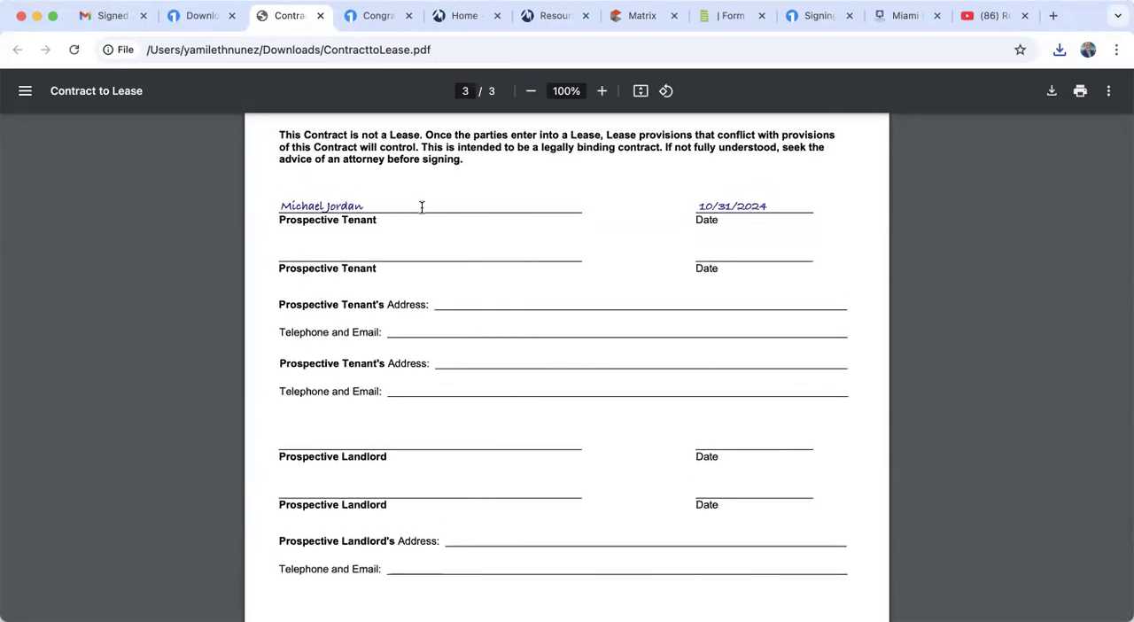
{"action": "scroll", "coordinate": [750, 276], "scroll_direction": "down", "scroll_amount": 3}
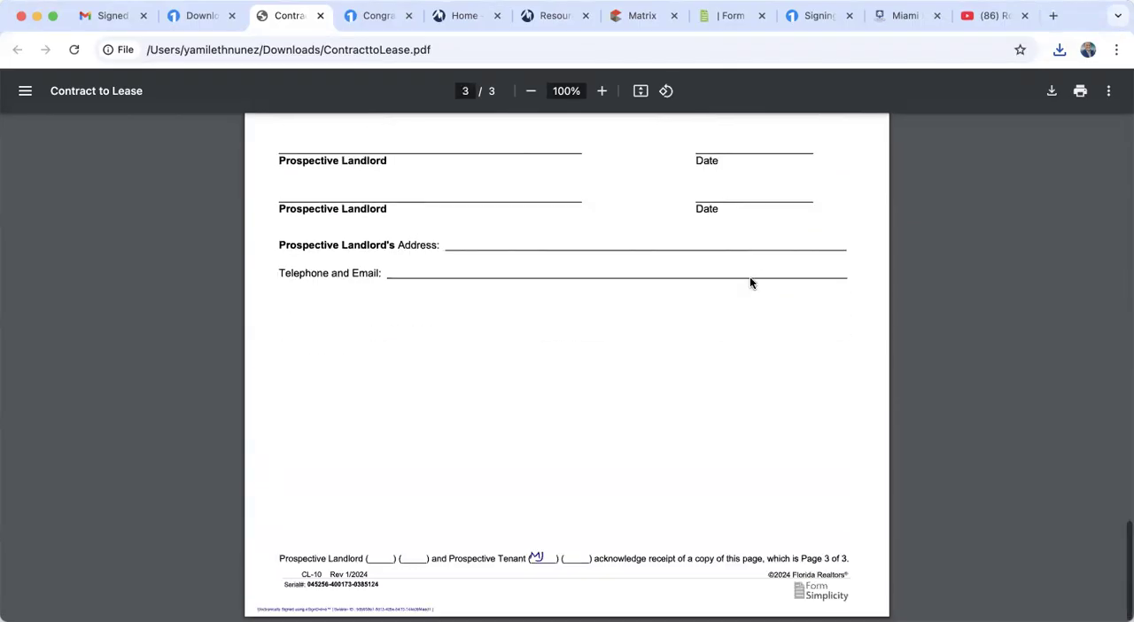
{"action": "scroll", "coordinate": [749, 282], "scroll_direction": "up", "scroll_amount": 20}
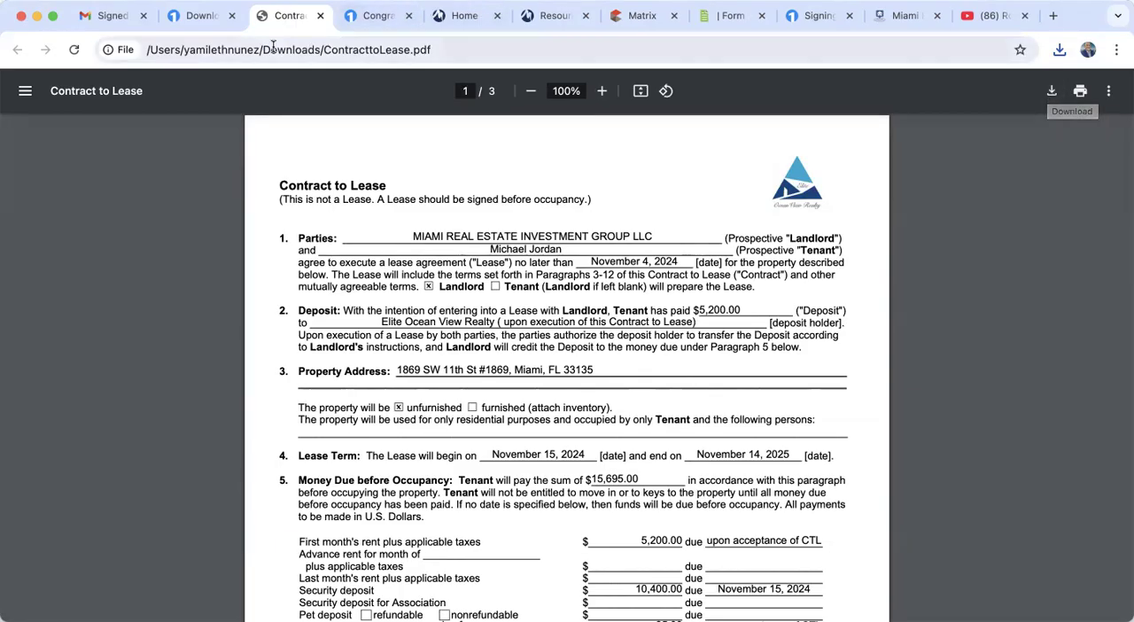
- Switch back to Gmail and return from the signed documents email to the inbox
{"action": "left_click", "coordinate": [111, 17]}
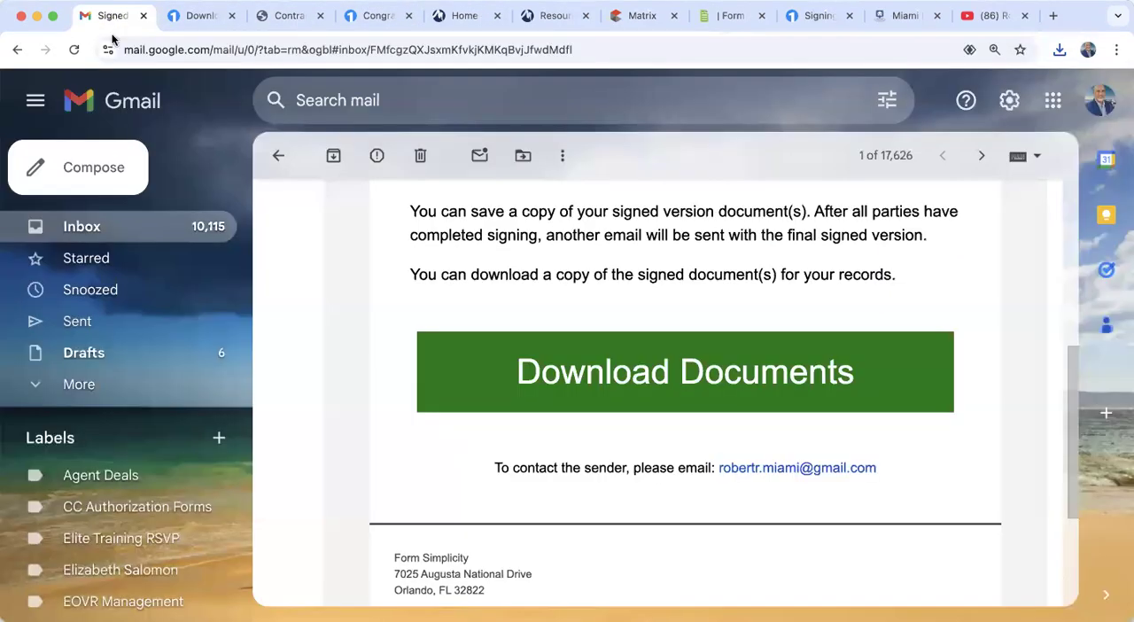
{"action": "left_click", "coordinate": [90, 229]}
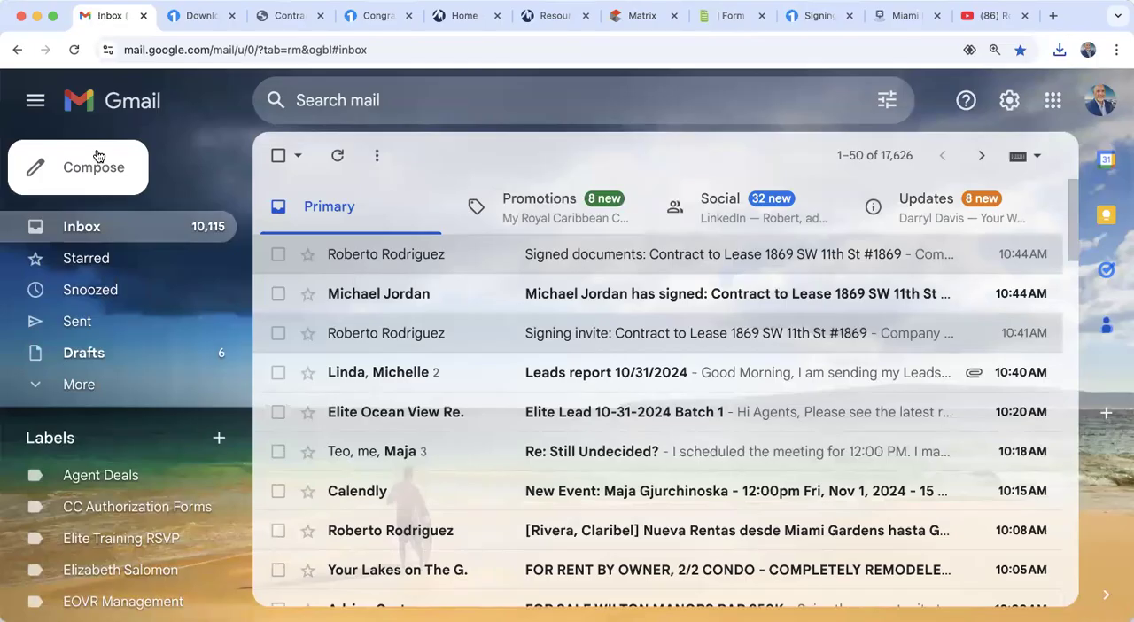
- Open a blank new email and close it unsent
{"action": "left_click", "coordinate": [96, 156]}
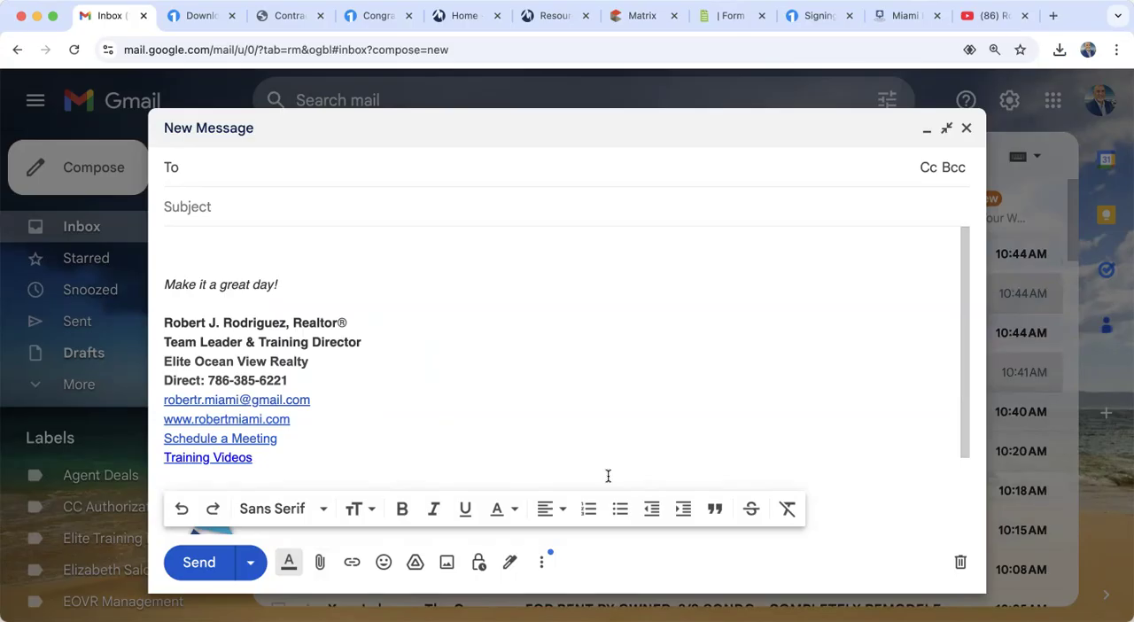
{"action": "left_click", "coordinate": [967, 130]}
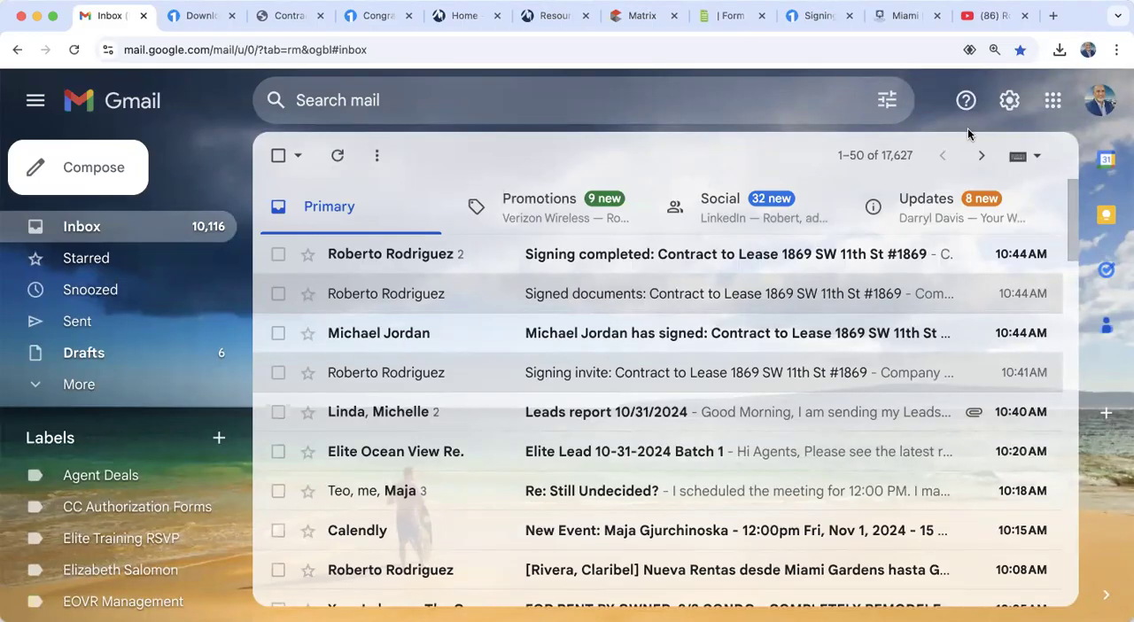
- Close the browser pages holding the completed signing session and the signed ContracttoLease.pdf
{"action": "left_click", "coordinate": [375, 17]}
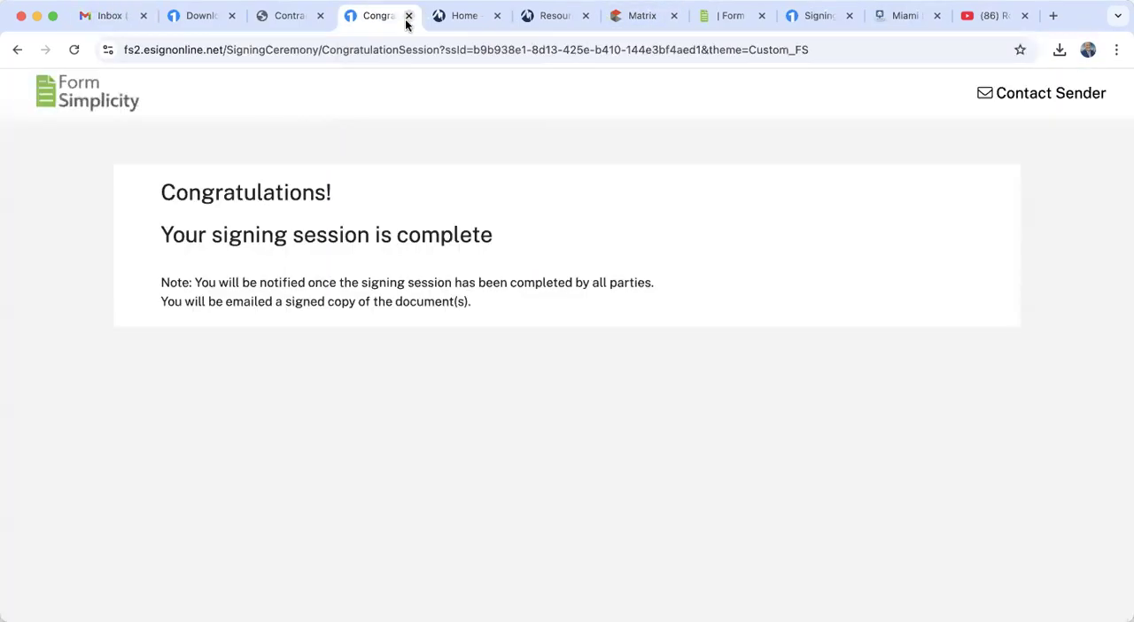
{"action": "left_click", "coordinate": [409, 16]}
{"action": "left_click", "coordinate": [284, 20]}
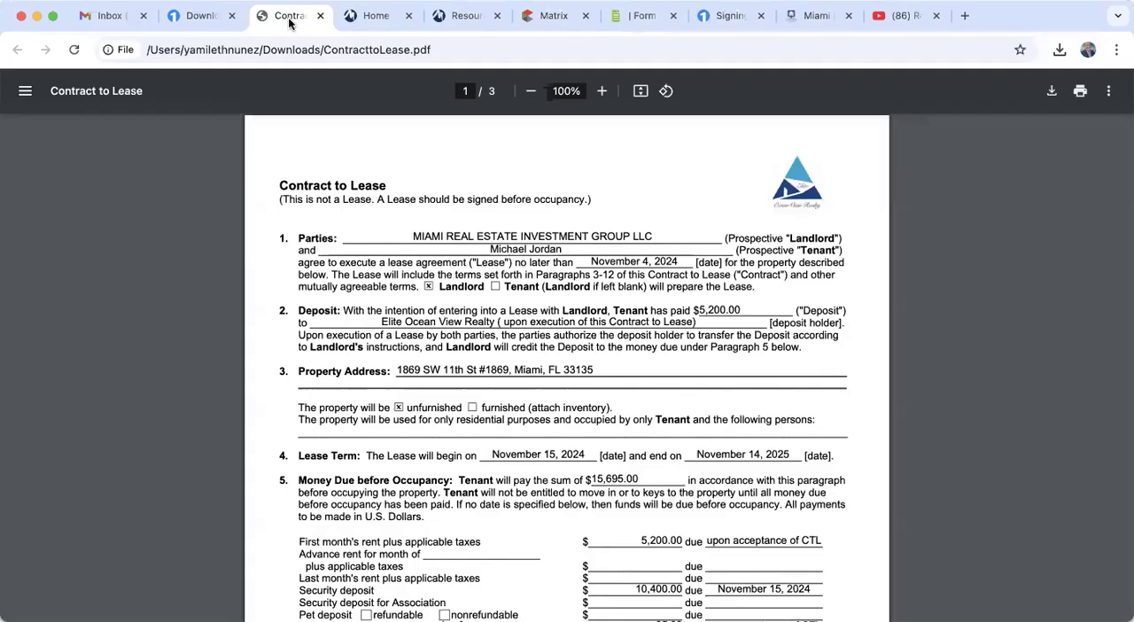
{"action": "left_click", "coordinate": [320, 15]}
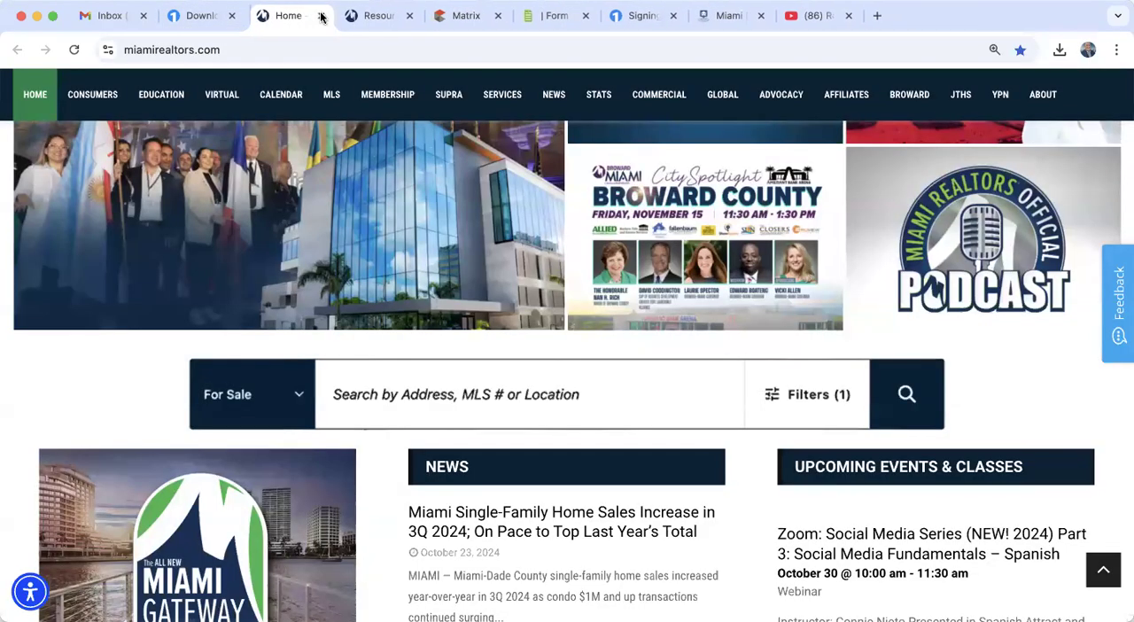
{"action": "left_click", "coordinate": [665, 18]}
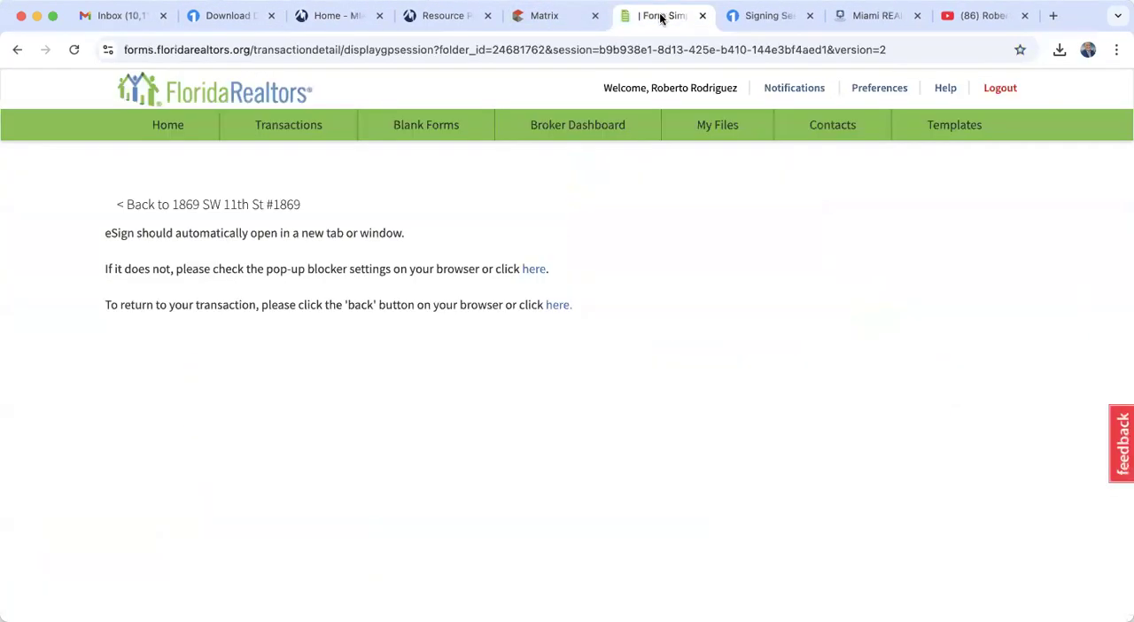
{"action": "left_click", "coordinate": [284, 130]}
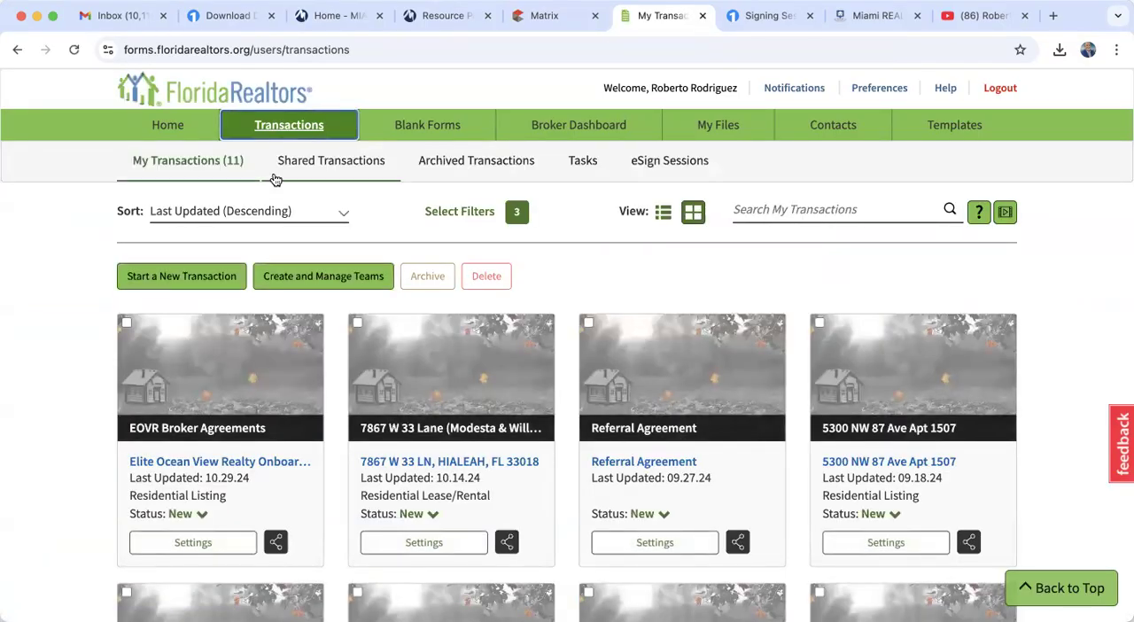
{"action": "scroll", "coordinate": [213, 470], "scroll_direction": "down", "scroll_amount": 3}
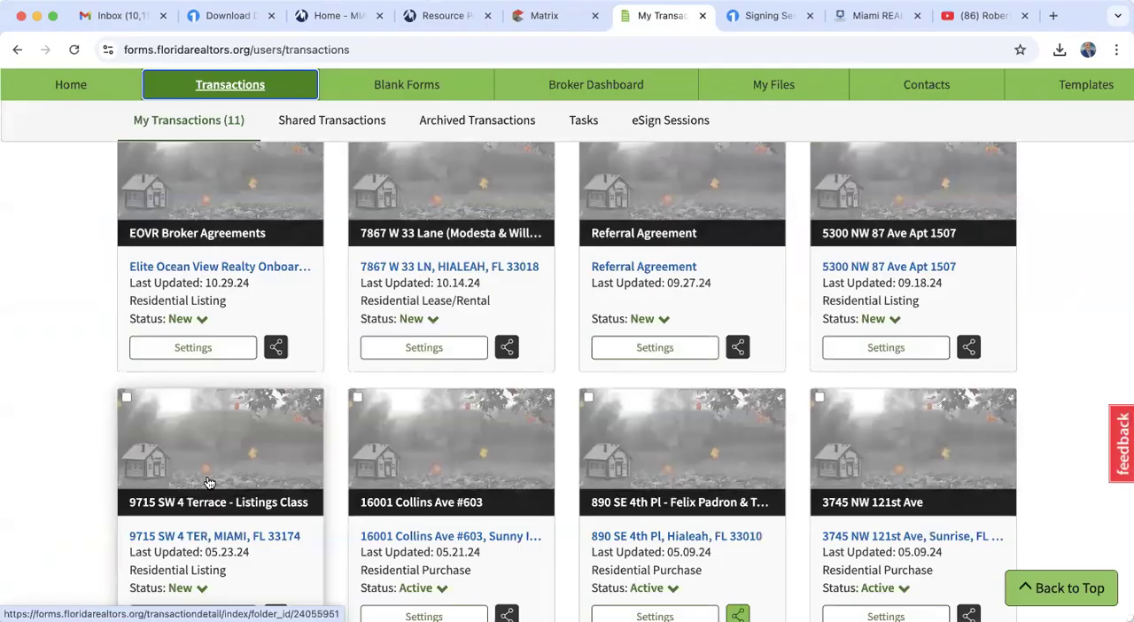
{"action": "scroll", "coordinate": [208, 481], "scroll_direction": "up", "scroll_amount": 3}
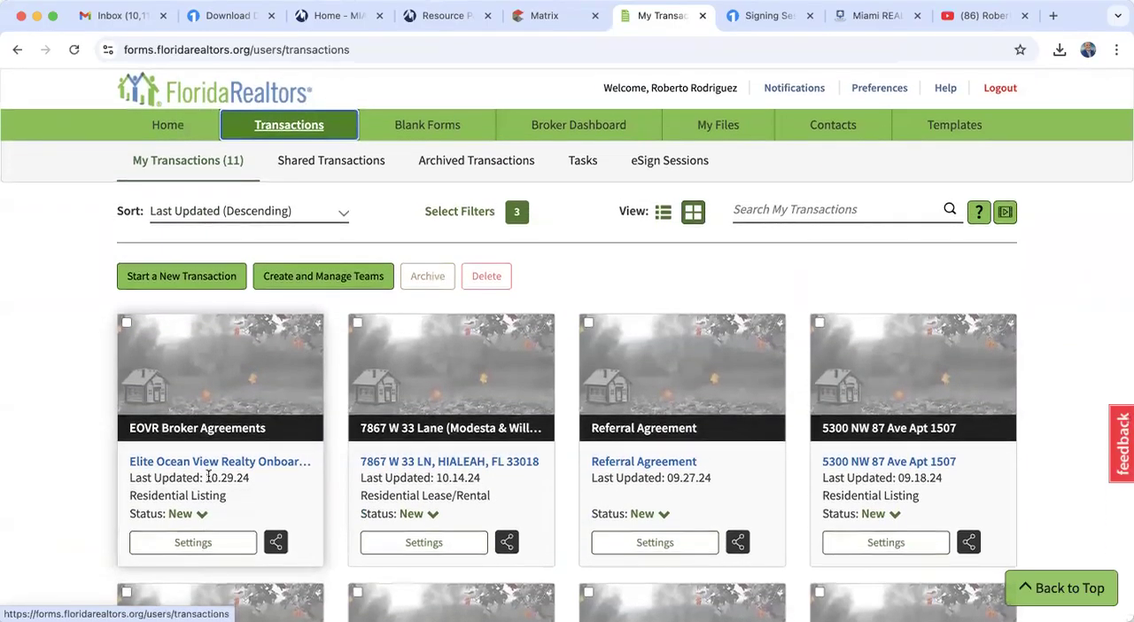
{"action": "left_click", "coordinate": [168, 126]}
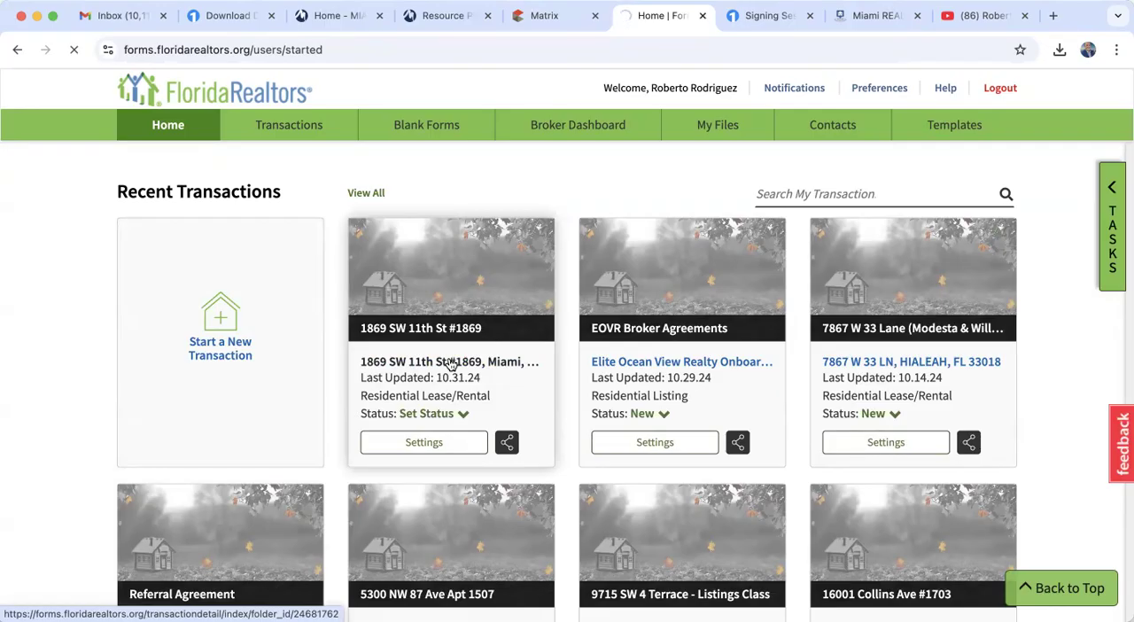
{"action": "left_click", "coordinate": [451, 364]}
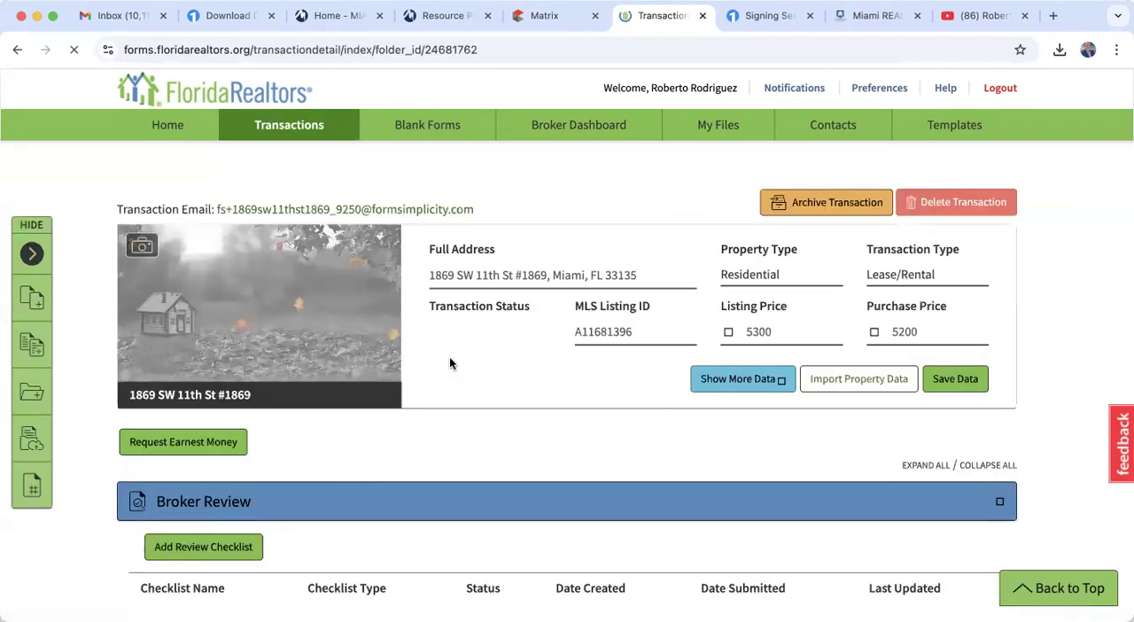
{"action": "left_click", "coordinate": [810, 16]}
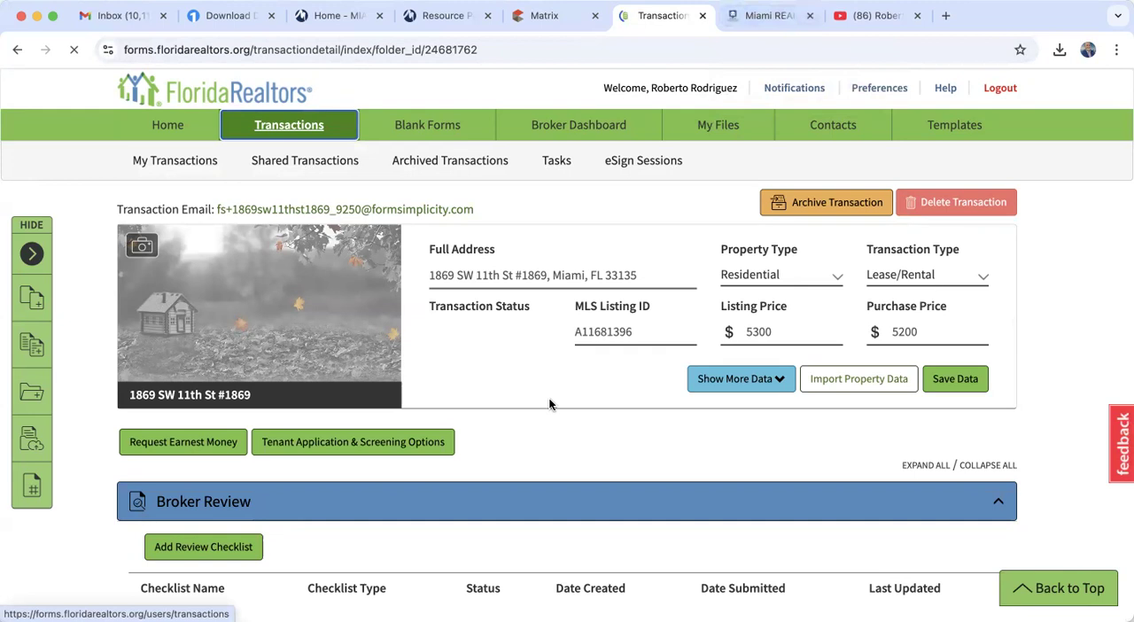
- Create a new eSign 2.0 session for the Compensation Agreement -Owner-Listing Broker to Tenants Broker_CAOT-1 form with only the Buyer Agent as signer
{"action": "scroll", "coordinate": [550, 404], "scroll_direction": "down", "scroll_amount": 8}
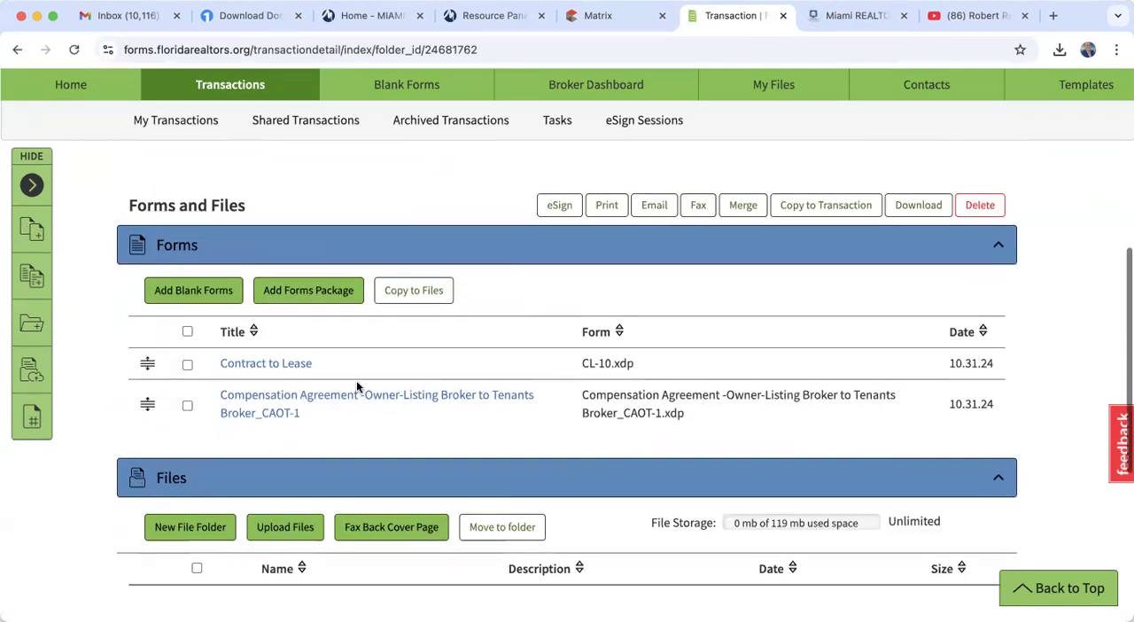
{"action": "left_click", "coordinate": [187, 406]}
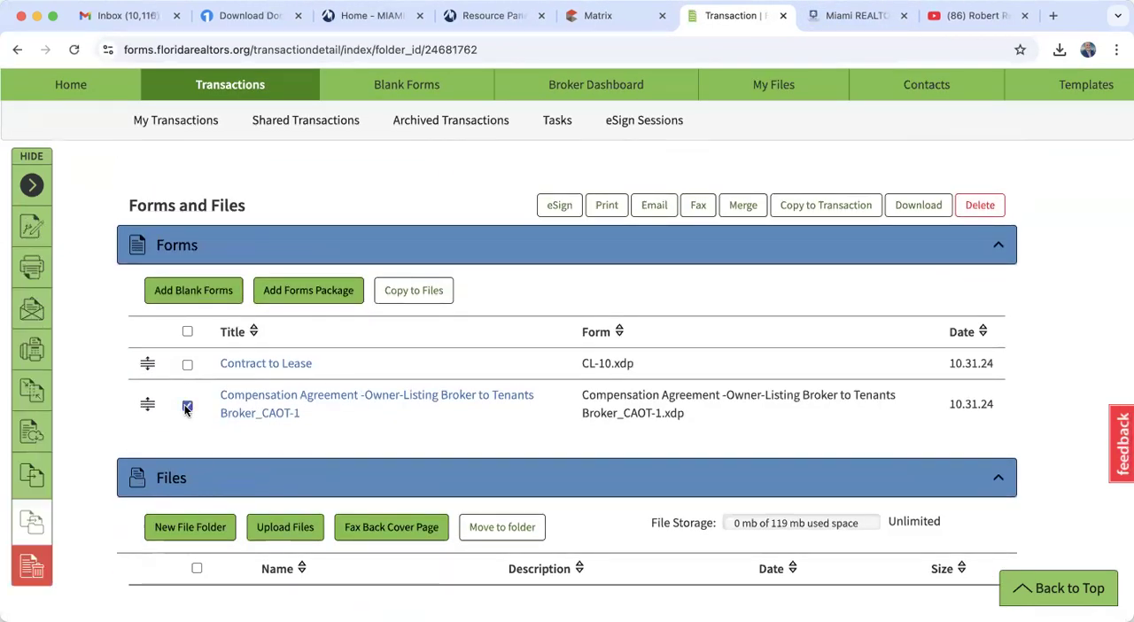
{"action": "left_click", "coordinate": [562, 206]}
{"action": "left_click", "coordinate": [303, 285]}
{"action": "left_click", "coordinate": [303, 381]}
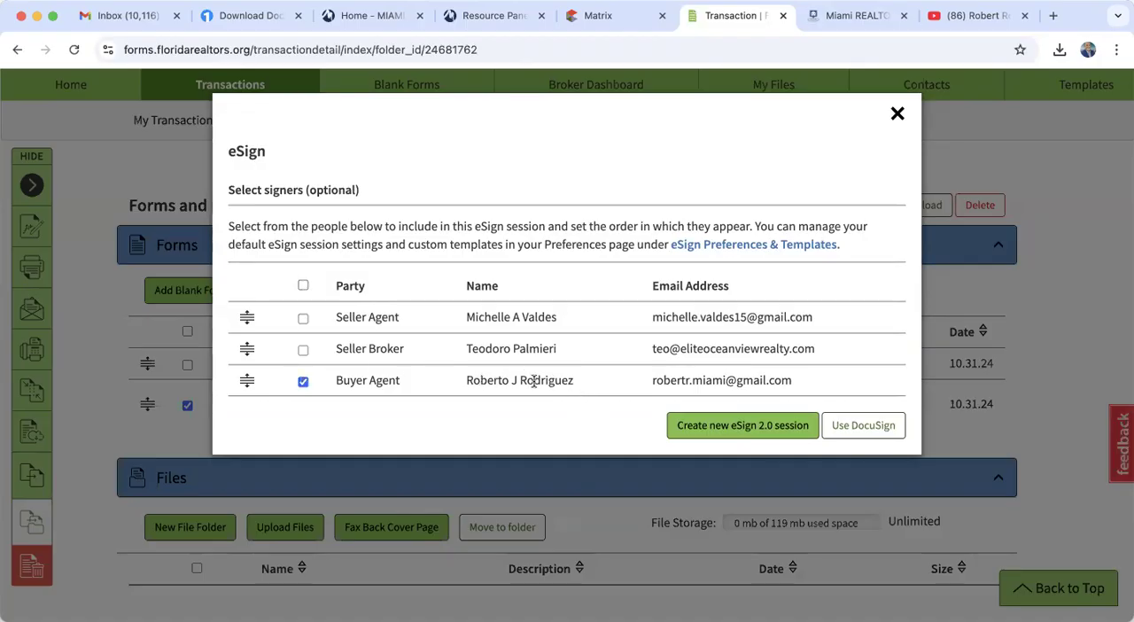
{"action": "left_click", "coordinate": [703, 427]}
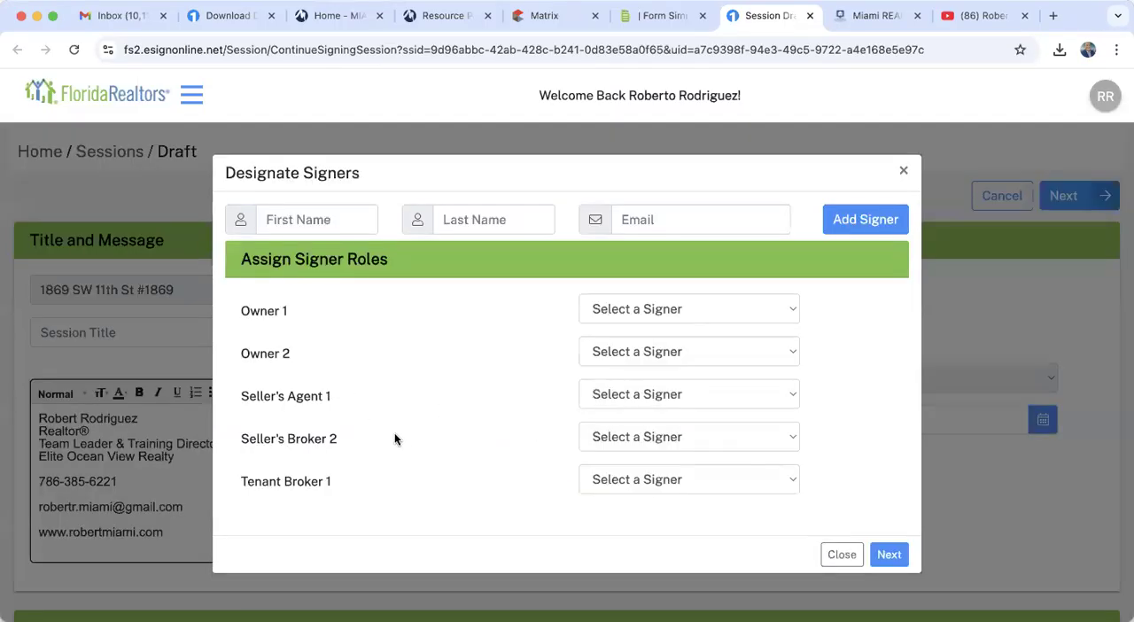
- Assign the buyer agent to the Tenant Broker 1 role and remove the unassigned signing locations from the template
{"action": "left_click", "coordinate": [644, 478]}
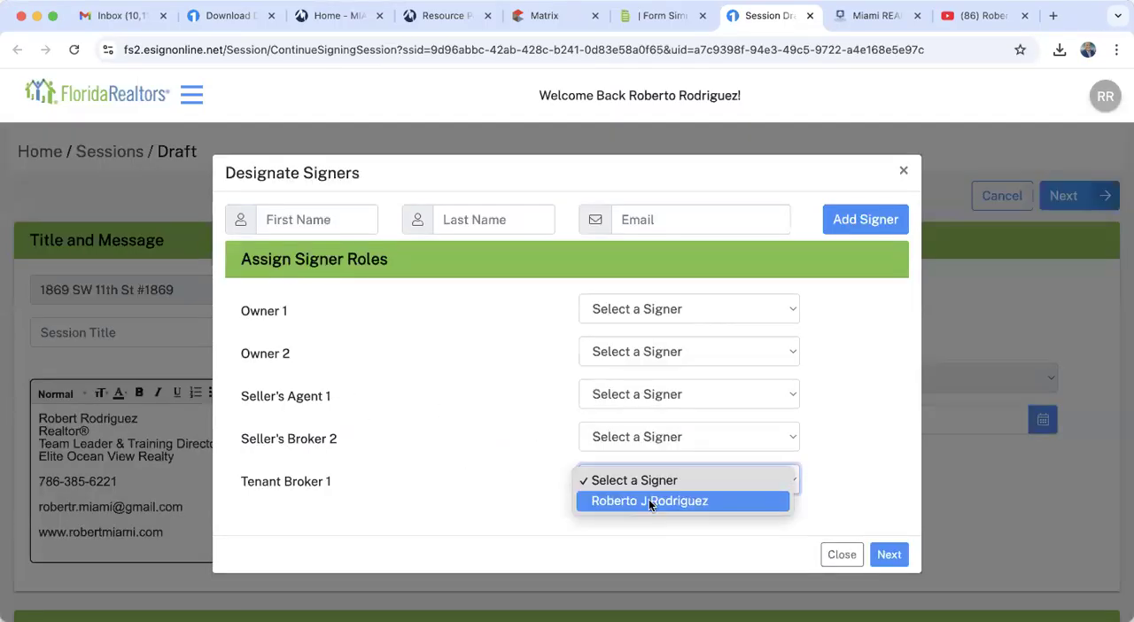
{"action": "left_click", "coordinate": [649, 500]}
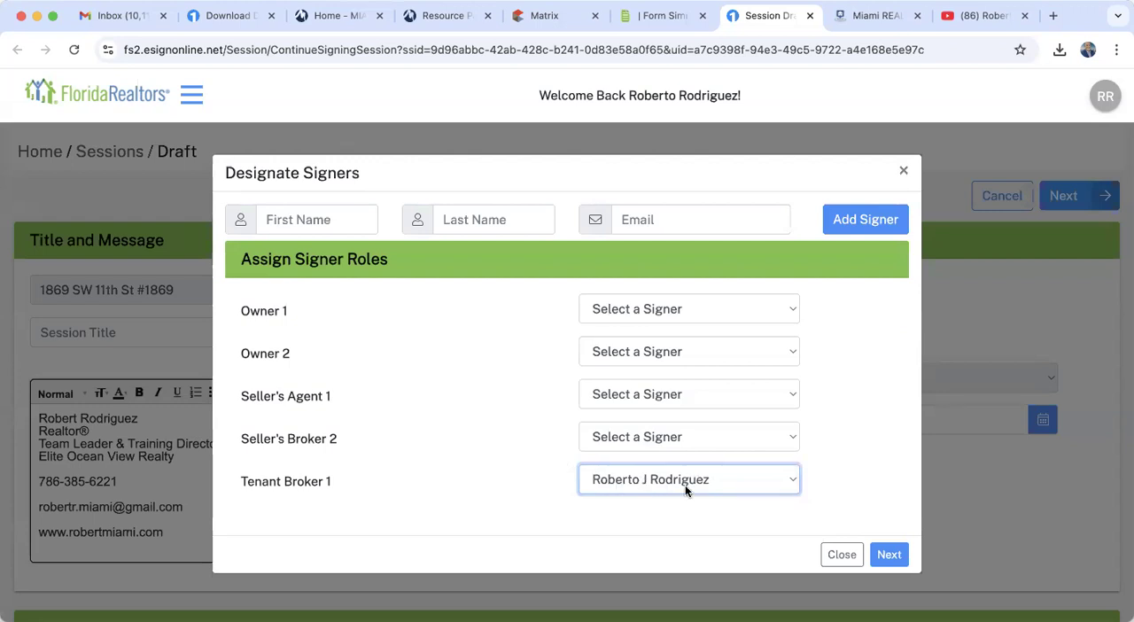
{"action": "left_click", "coordinate": [875, 560]}
{"action": "left_click", "coordinate": [735, 319]}
{"action": "left_click", "coordinate": [720, 343]}
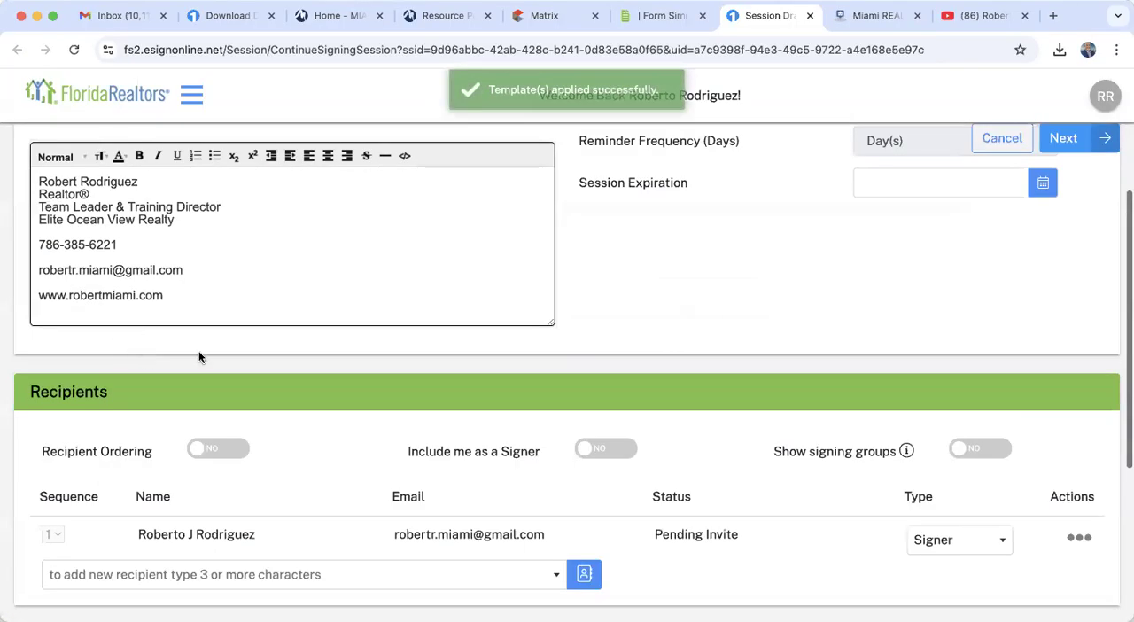
- Enter "comp agreement" as the session title
{"action": "scroll", "coordinate": [200, 357], "scroll_direction": "up", "scroll_amount": 5}
{"action": "left_click", "coordinate": [145, 332]}
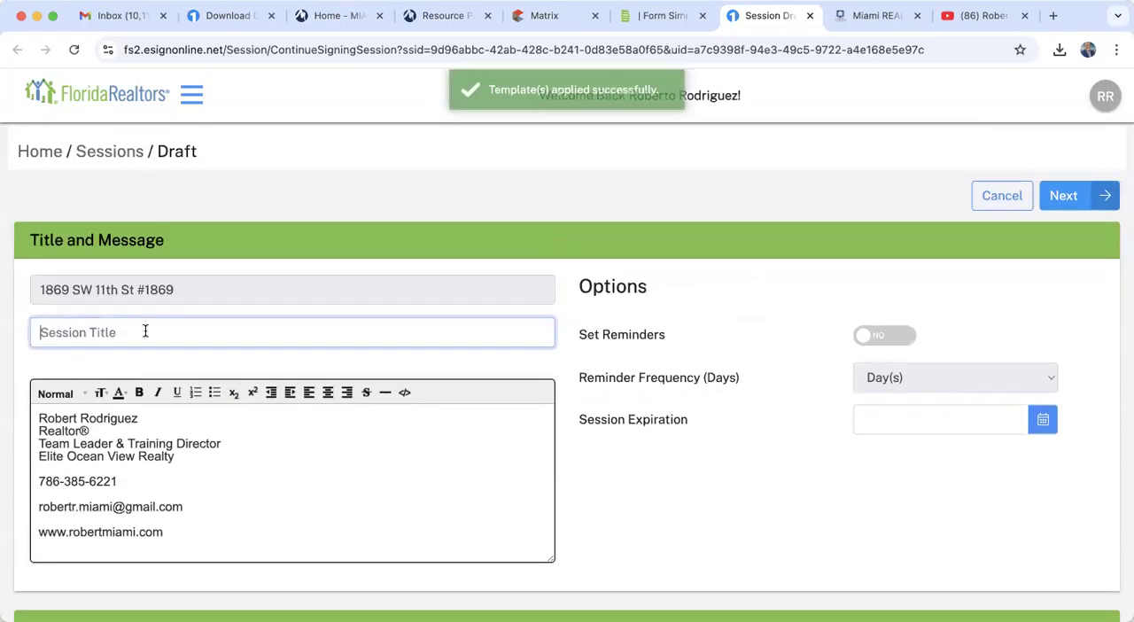
{"action": "type", "text": "comp"}
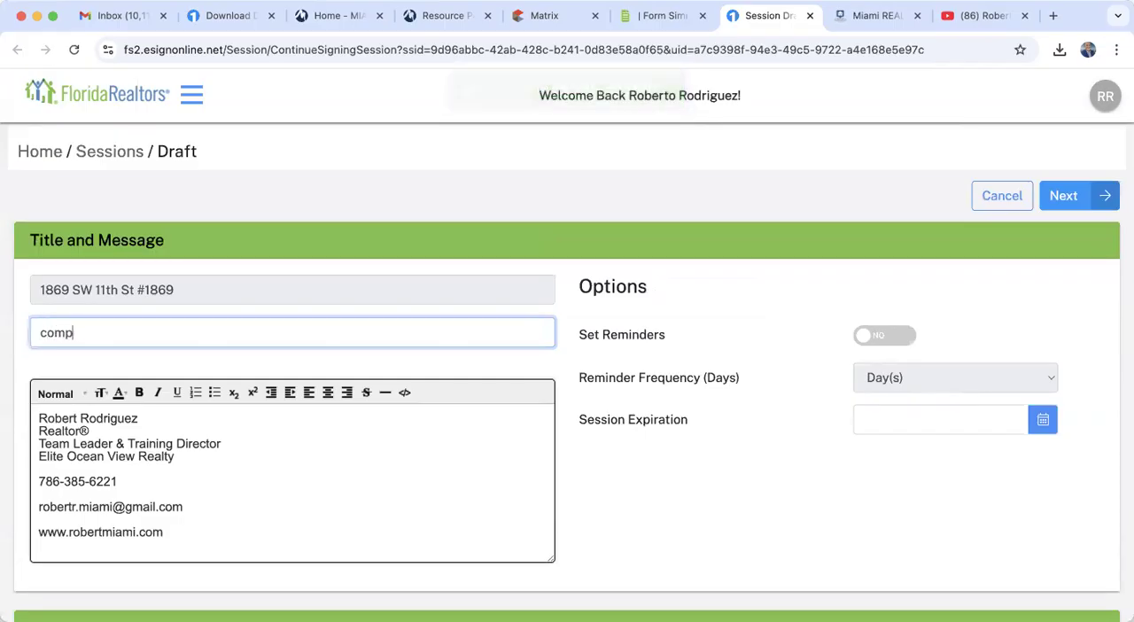
{"action": "type", "text": " agreement"}
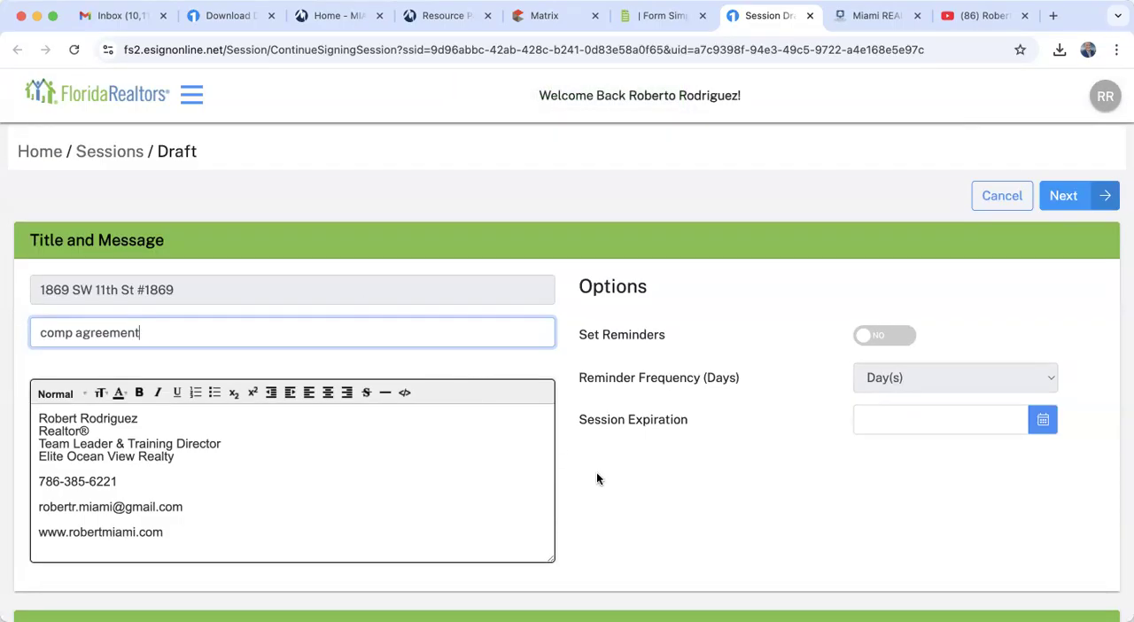
- Try including yourself as an additional signer of the session, and turn that option back off
{"action": "scroll", "coordinate": [599, 479], "scroll_direction": "down", "scroll_amount": 3}
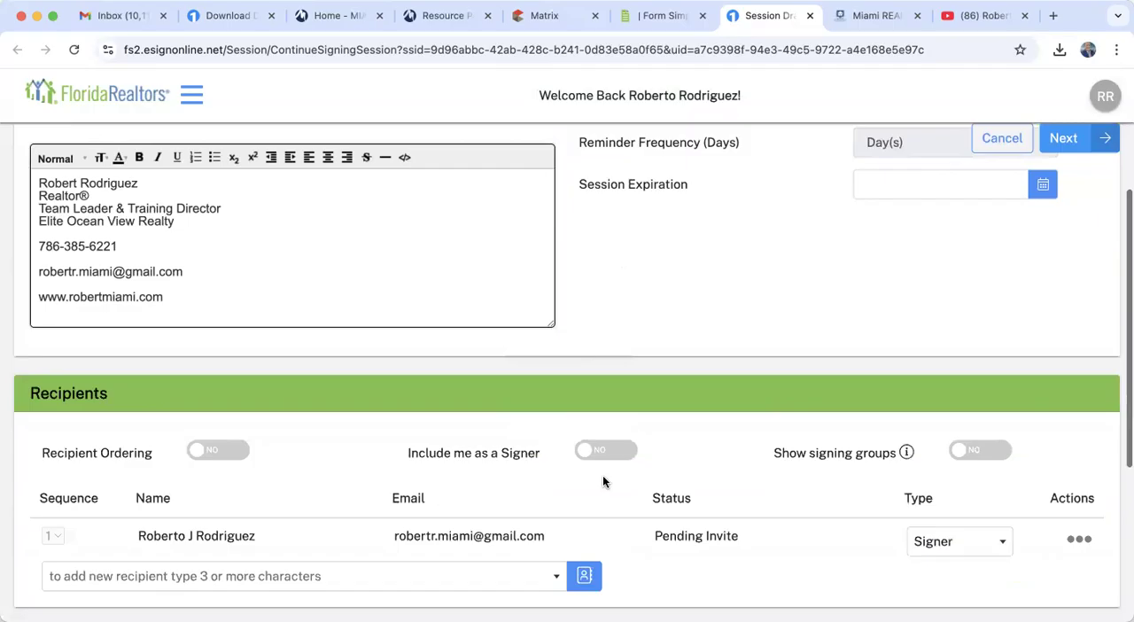
{"action": "scroll", "coordinate": [602, 482], "scroll_direction": "up", "scroll_amount": 3}
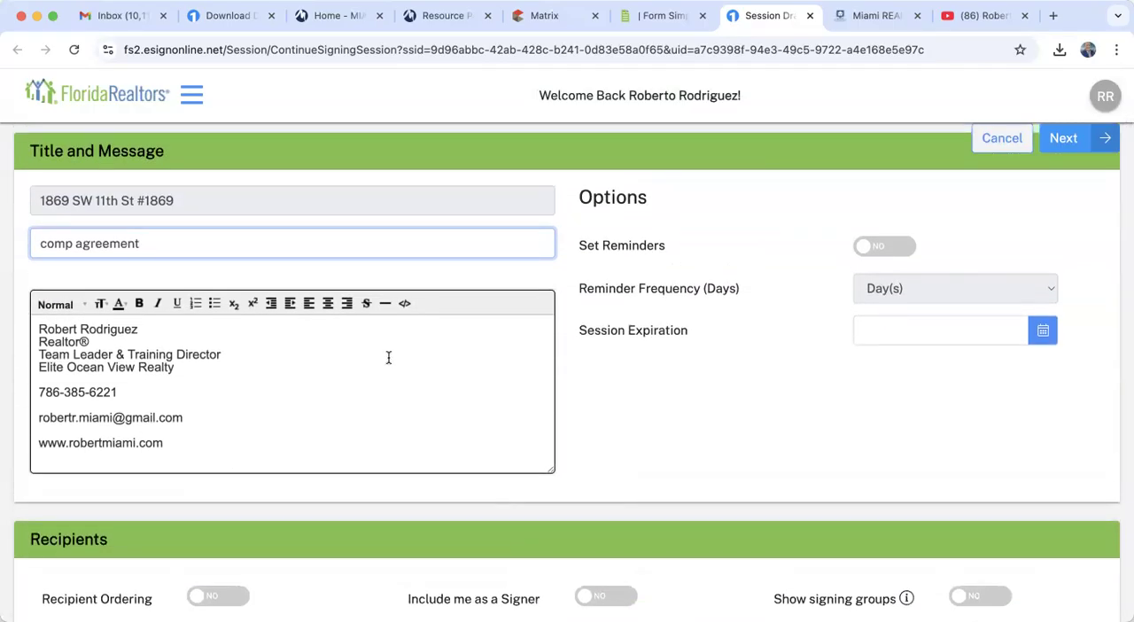
{"action": "scroll", "coordinate": [388, 357], "scroll_direction": "down", "scroll_amount": 3}
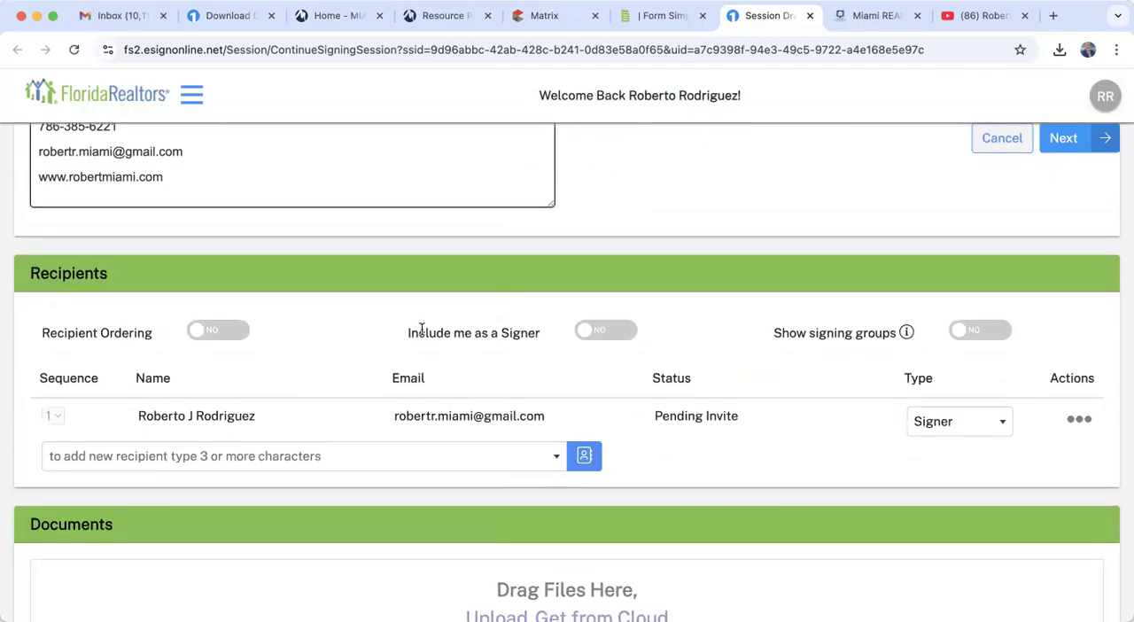
{"action": "left_click", "coordinate": [594, 333]}
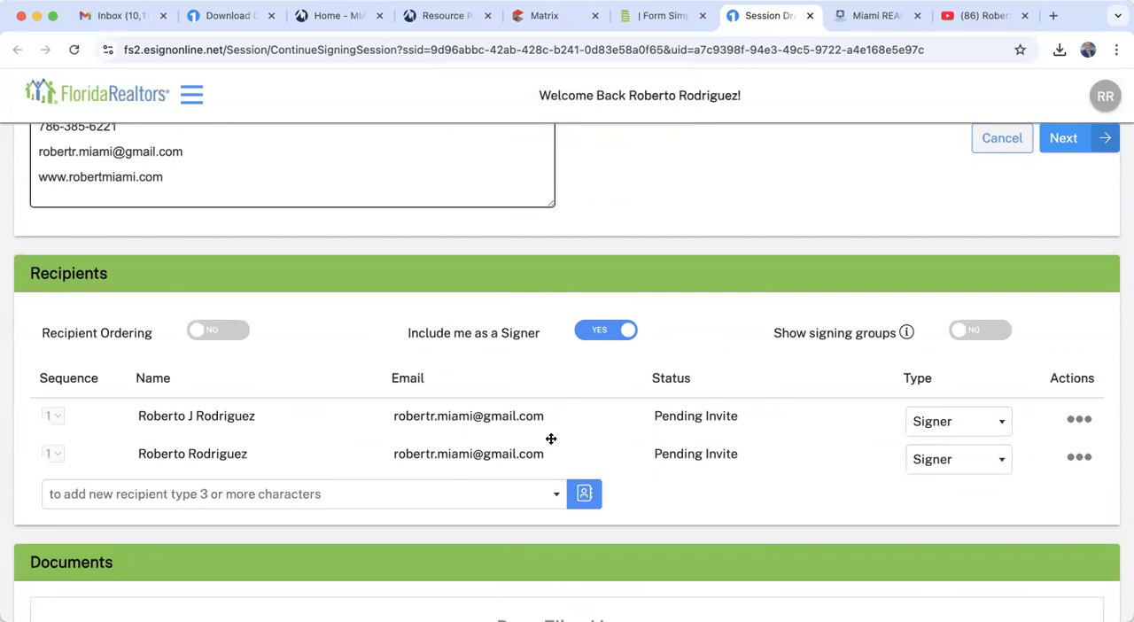
{"action": "left_click", "coordinate": [604, 336]}
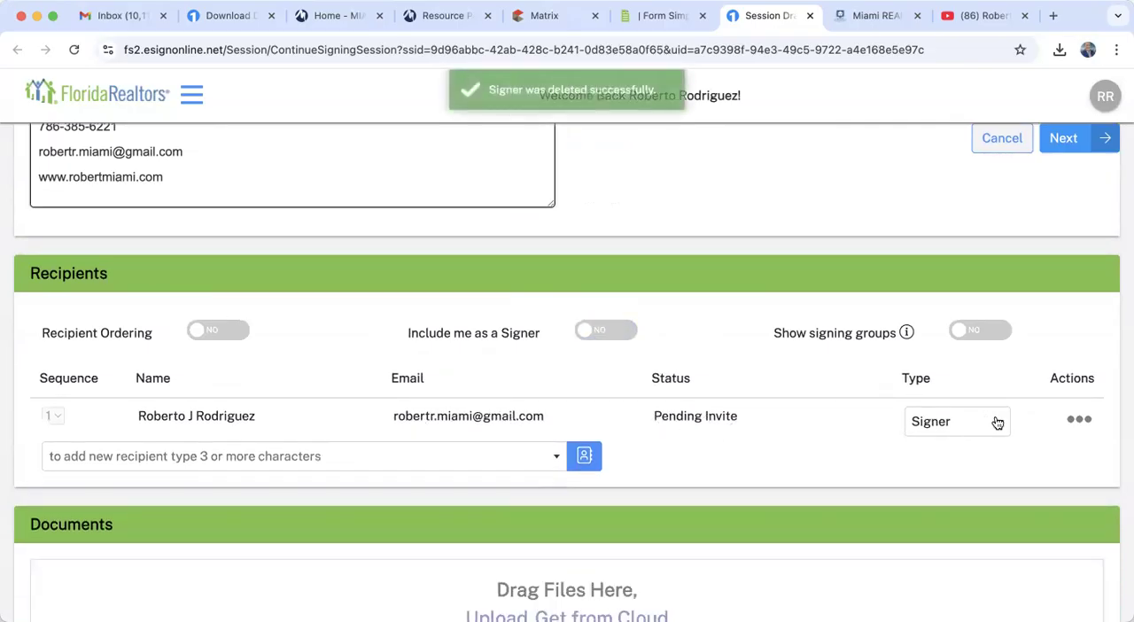
- Delete the imported buyer agent recipient from the session and include yourself as the signer instead
{"action": "left_click", "coordinate": [1080, 420]}
{"action": "left_click", "coordinate": [983, 466]}
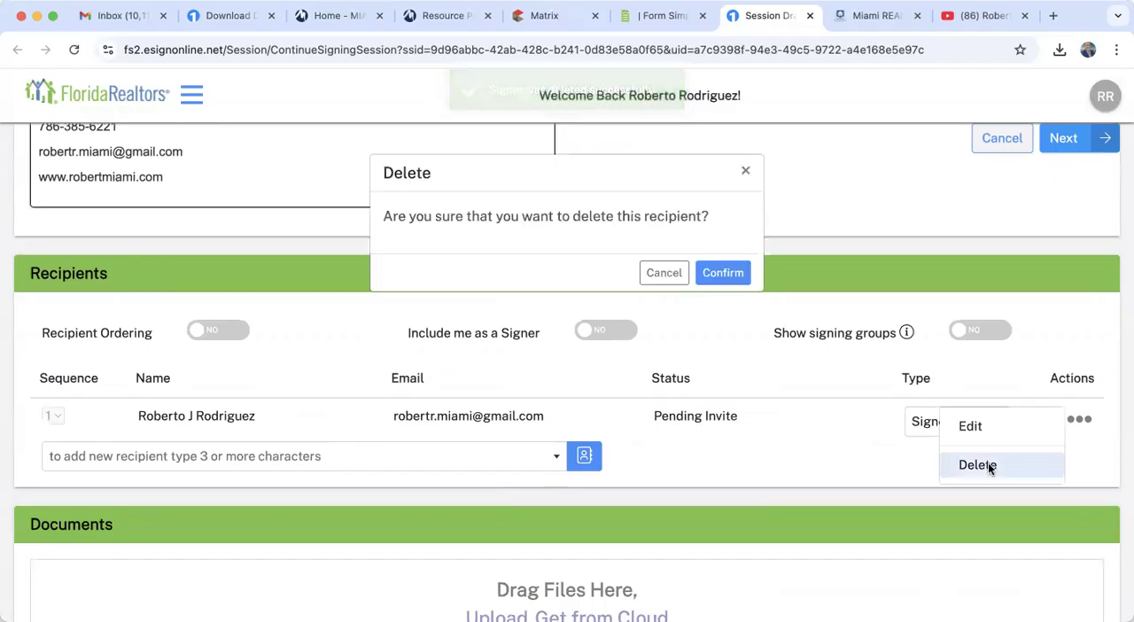
{"action": "left_click", "coordinate": [725, 272]}
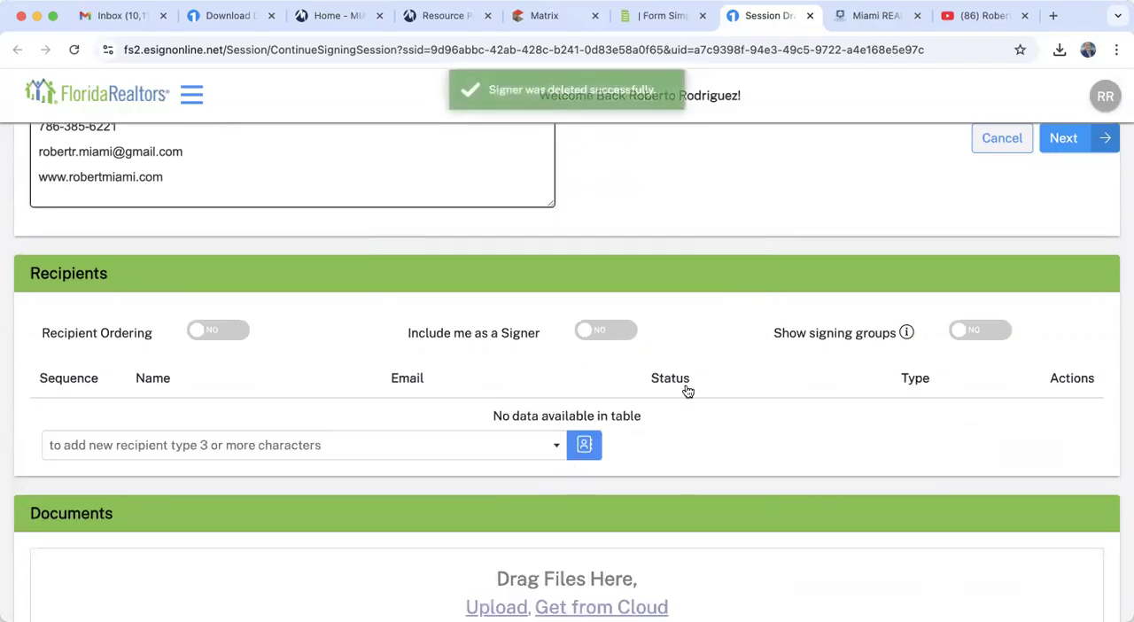
{"action": "left_click", "coordinate": [630, 330]}
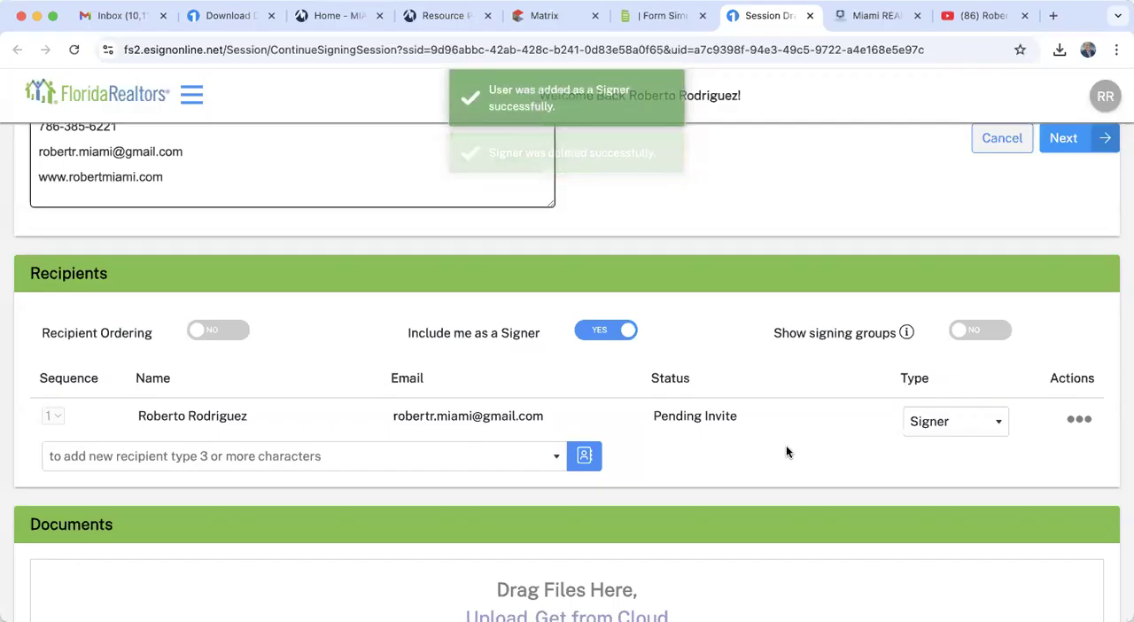
- Assign yourself to the Tenant Broker 1 role, remove the unassigned signing locations, and continue to the document preparation page
{"action": "left_click", "coordinate": [1061, 140]}
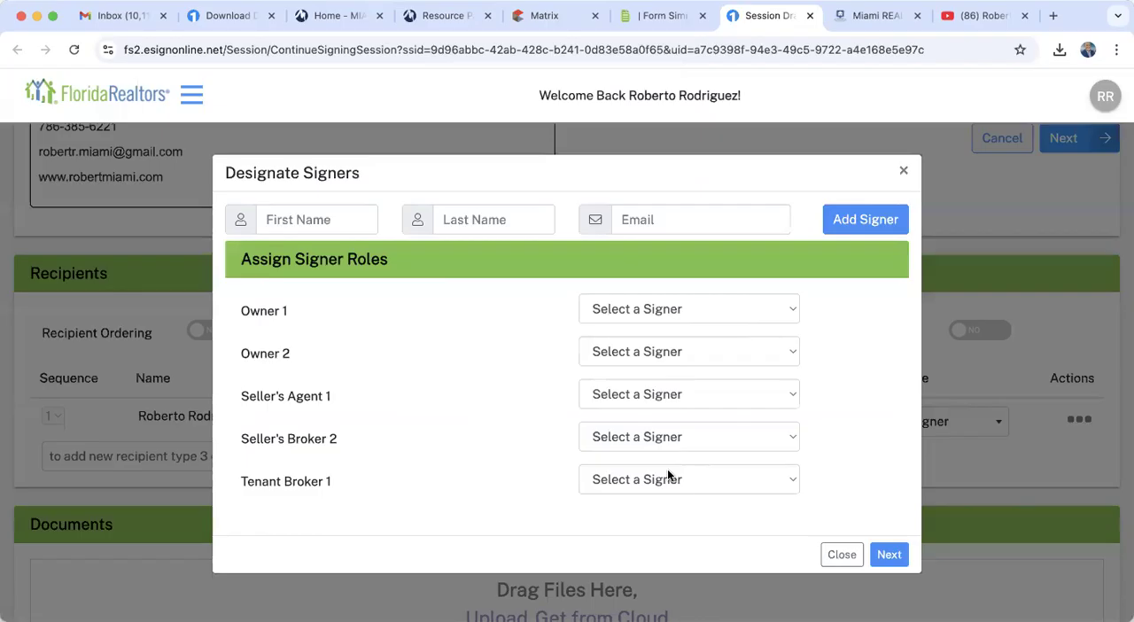
{"action": "left_click", "coordinate": [627, 483]}
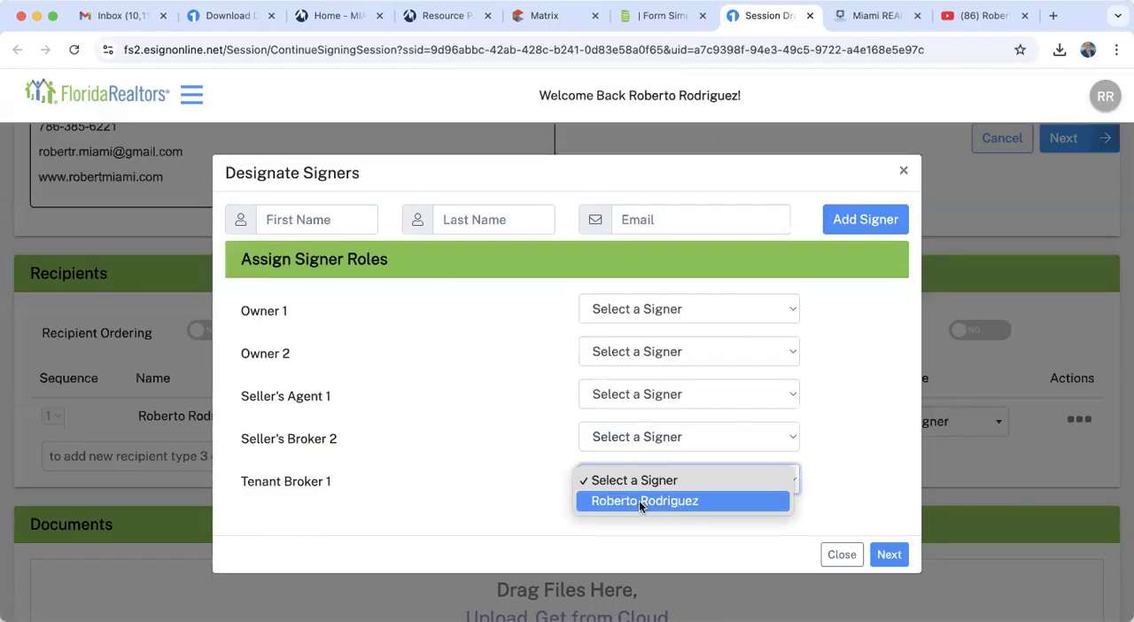
{"action": "left_click", "coordinate": [639, 500]}
{"action": "left_click", "coordinate": [886, 555]}
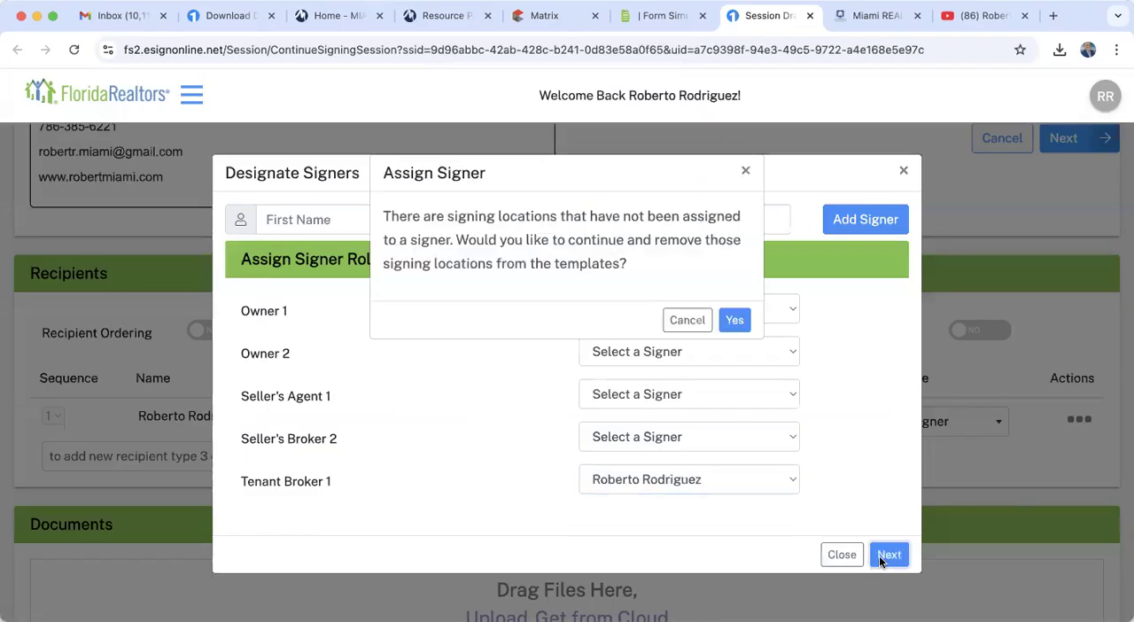
{"action": "left_click", "coordinate": [737, 321]}
{"action": "left_click", "coordinate": [722, 343]}
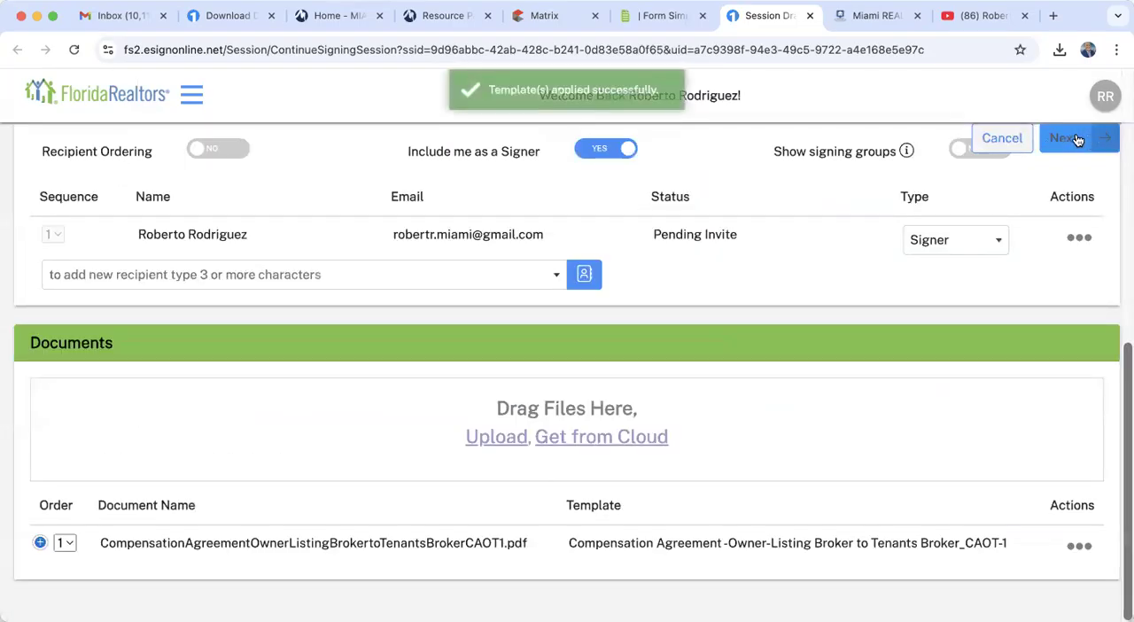
{"action": "left_click", "coordinate": [1068, 140]}
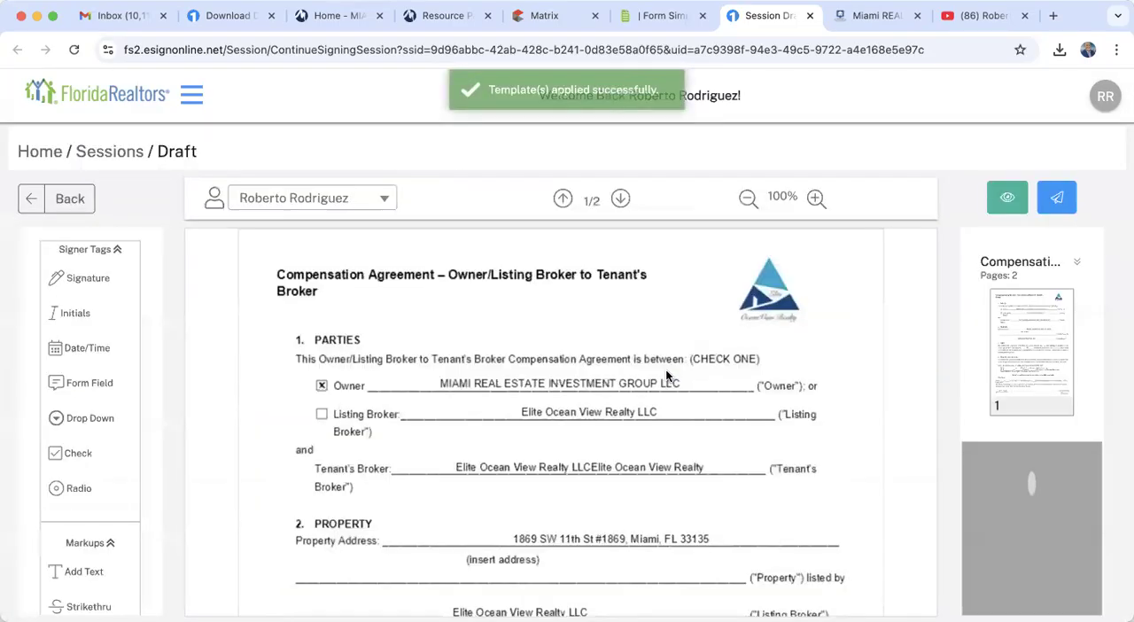
- Check the signing tags on both pages of the Compensation Agreement, send the session, and choose to sign now
{"action": "scroll", "coordinate": [666, 376], "scroll_direction": "down", "scroll_amount": 20}
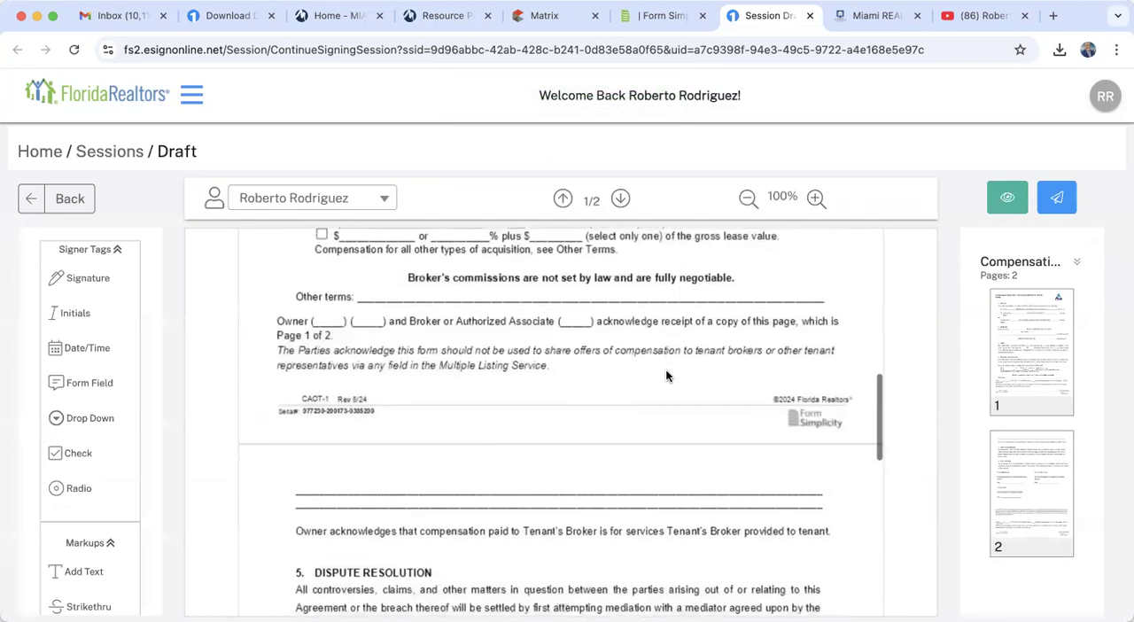
{"action": "scroll", "coordinate": [667, 375], "scroll_direction": "up", "scroll_amount": 3}
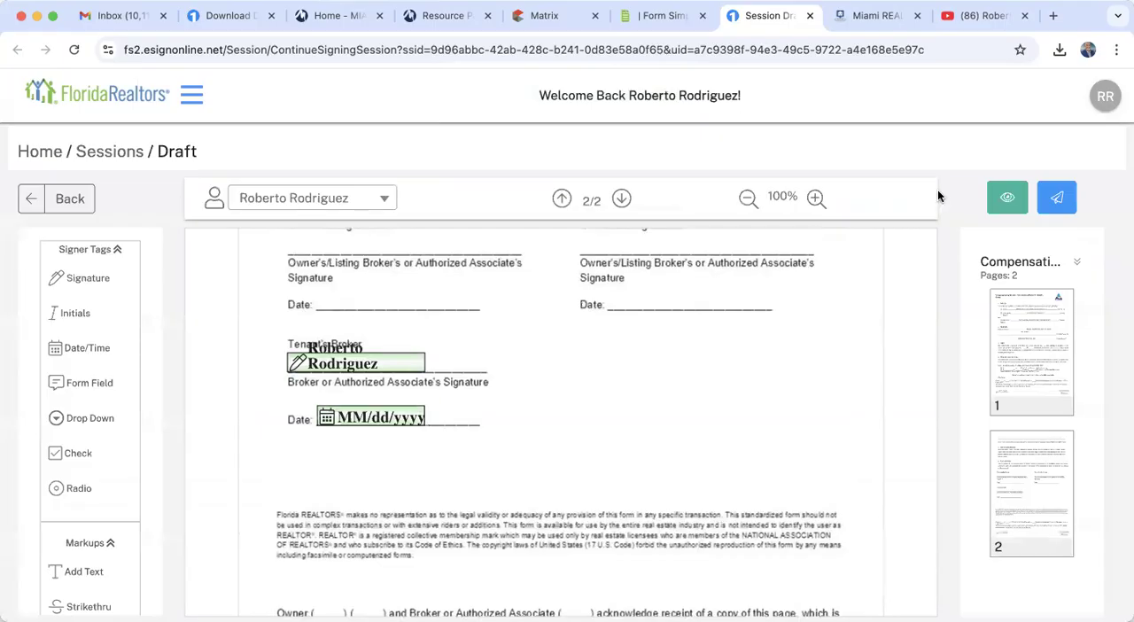
{"action": "left_click", "coordinate": [1061, 200]}
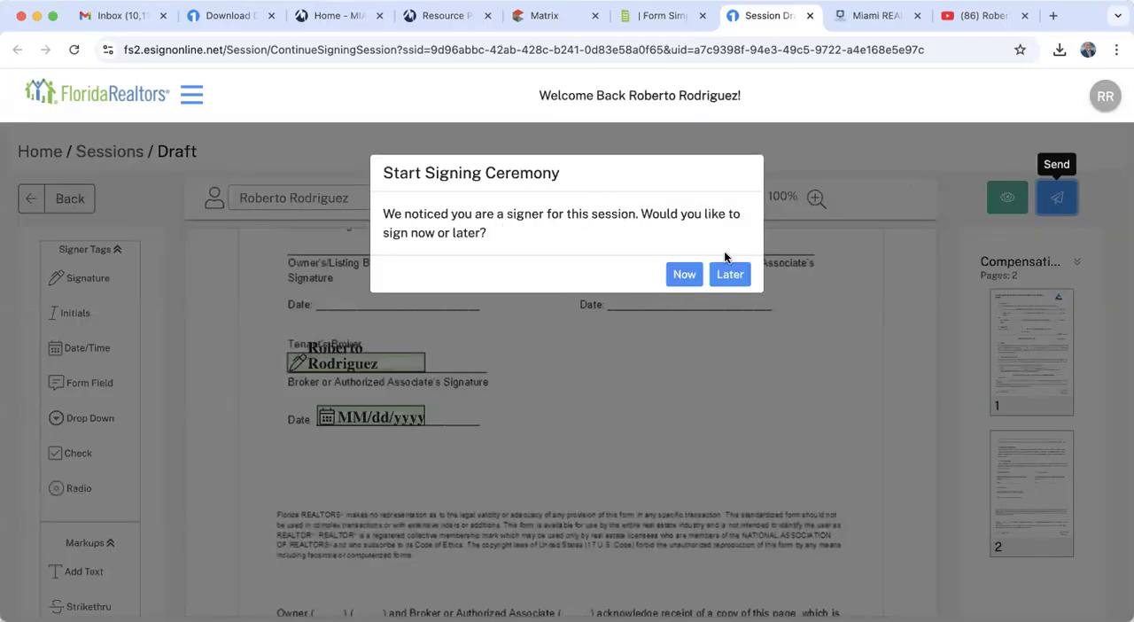
{"action": "left_click", "coordinate": [683, 276]}
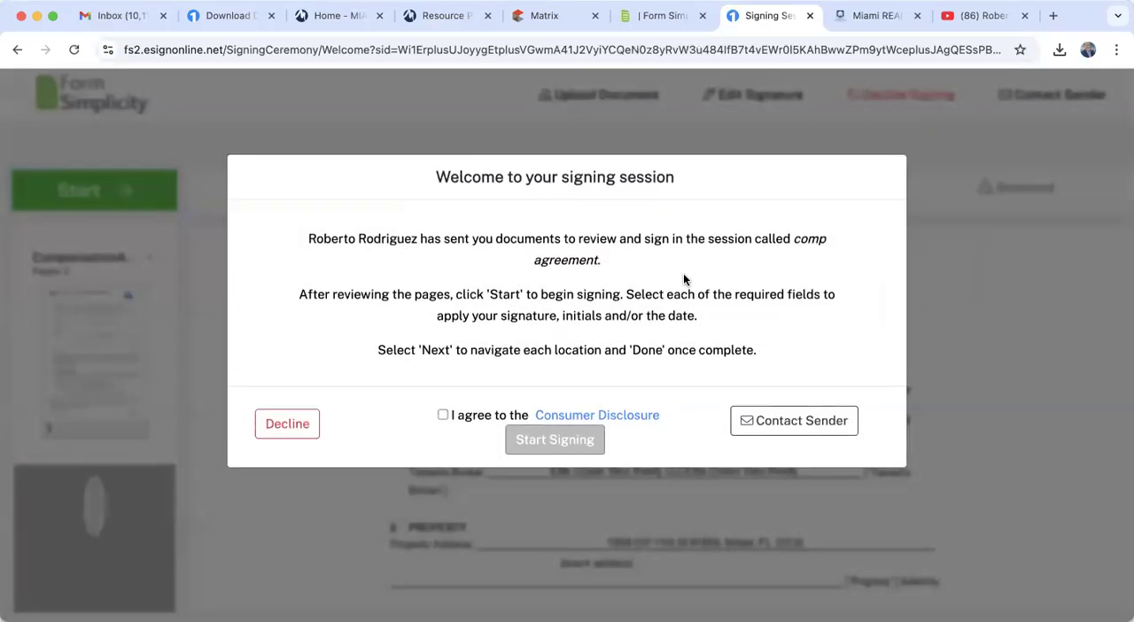
- Agree to the Consumer Disclosure, apply the Tenant's Broker signature and date, complete the signing session, and close its browser tab
{"action": "left_click", "coordinate": [443, 415]}
{"action": "left_click", "coordinate": [570, 438]}
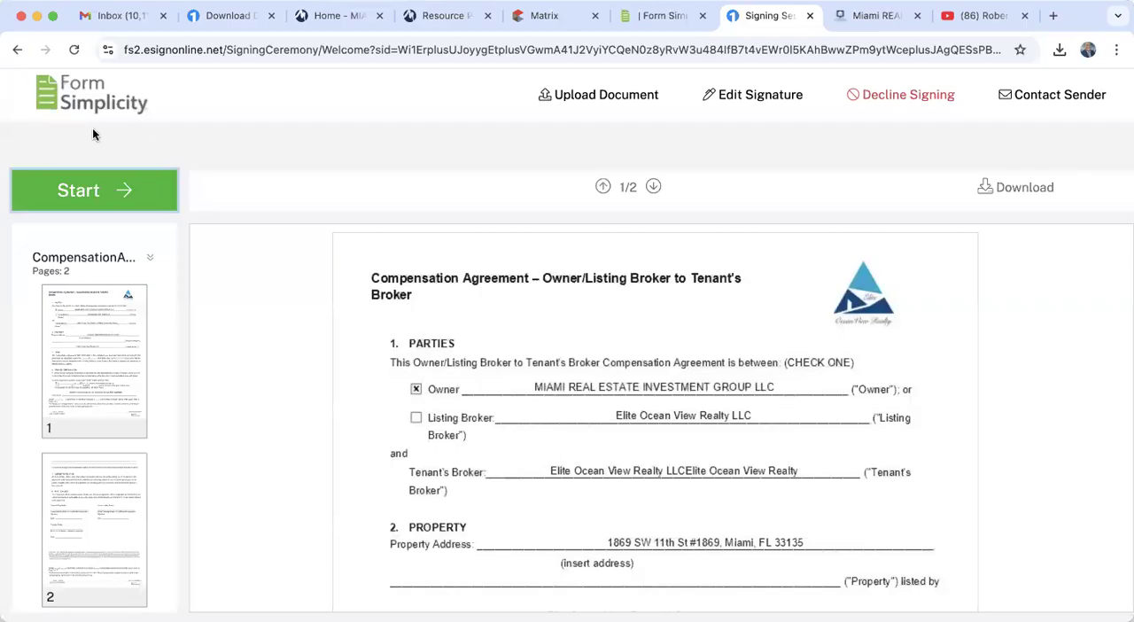
{"action": "left_click", "coordinate": [99, 191]}
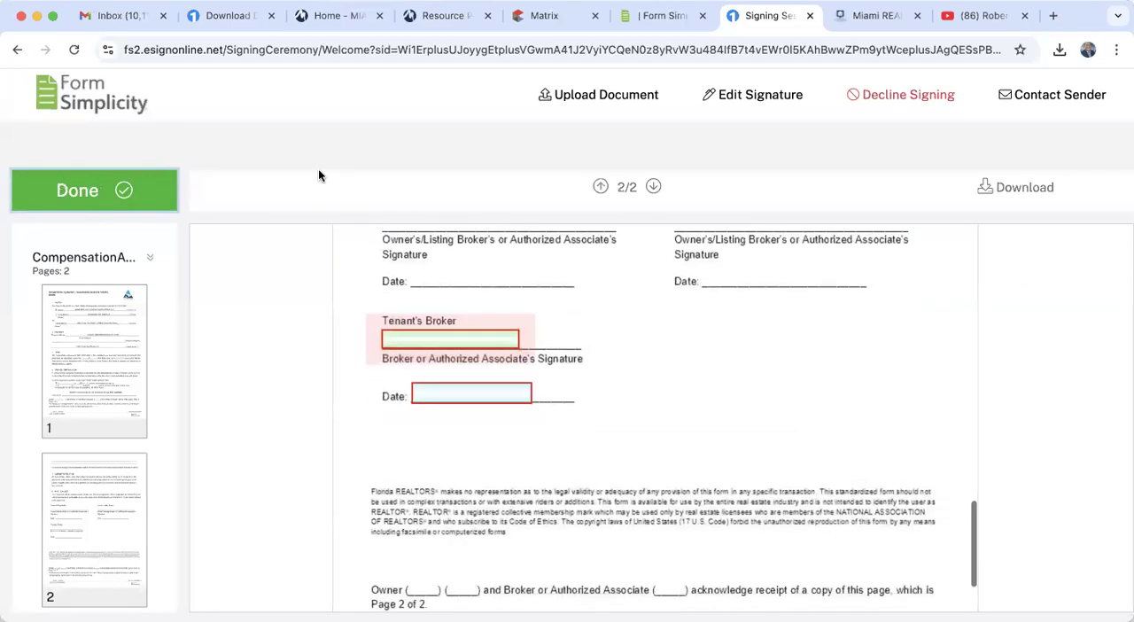
{"action": "left_click", "coordinate": [439, 327]}
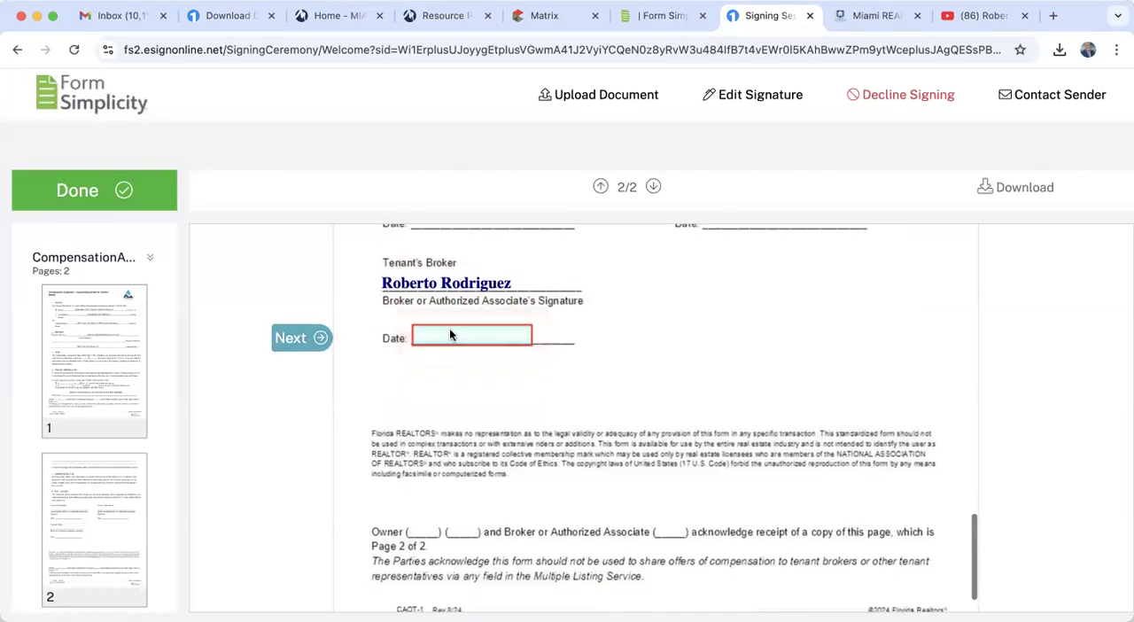
{"action": "left_click", "coordinate": [450, 330]}
{"action": "left_click", "coordinate": [293, 341]}
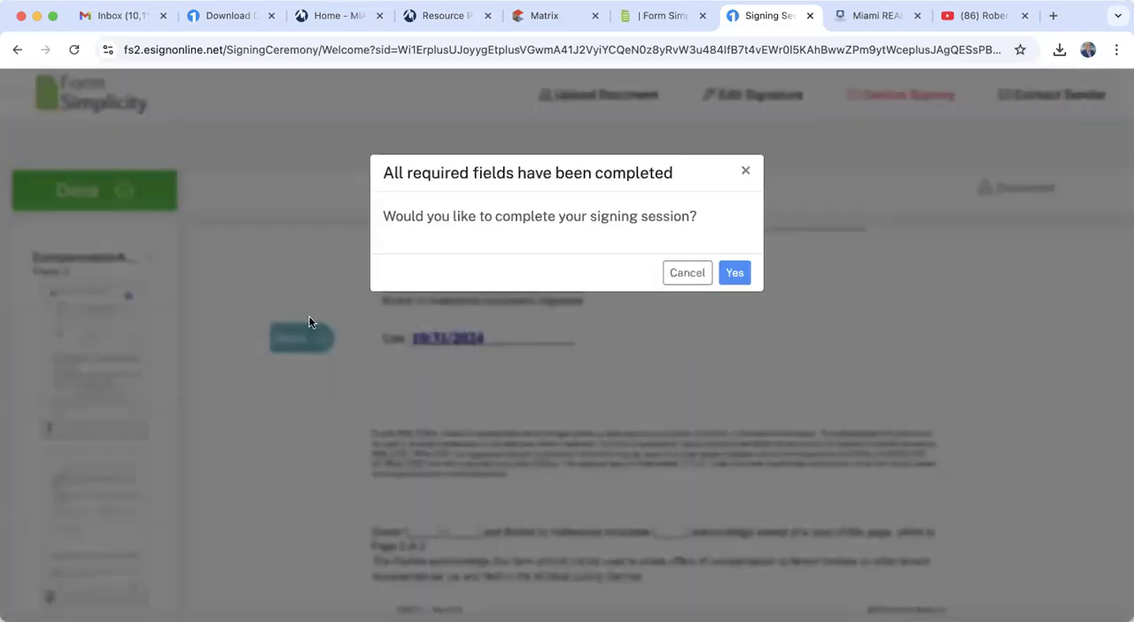
{"action": "left_click", "coordinate": [738, 273]}
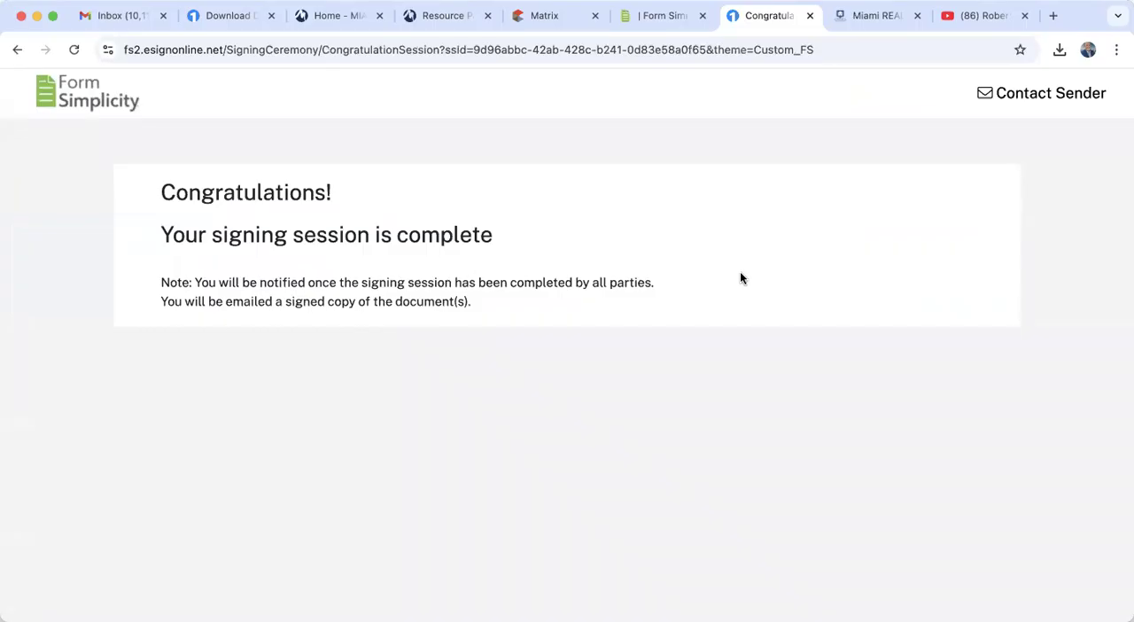
{"action": "left_click", "coordinate": [810, 15]}
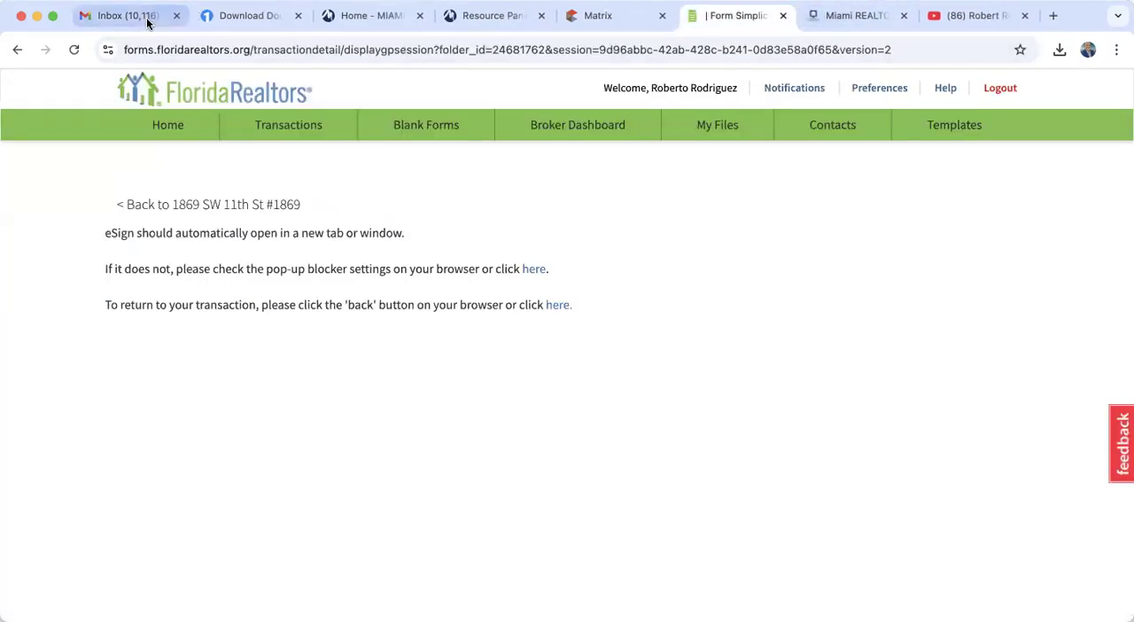
- Switch to Gmail, review the "Signing invite: comp agreement" email, and reload the inbox
{"action": "left_click", "coordinate": [140, 16]}
{"action": "left_click", "coordinate": [82, 227]}
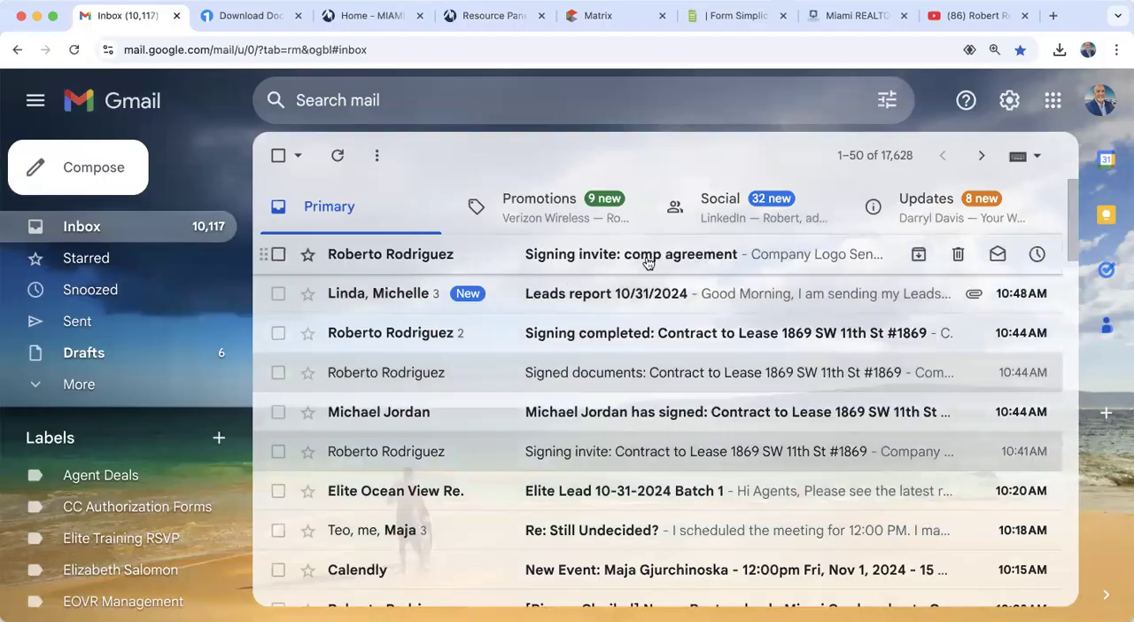
{"action": "left_click", "coordinate": [700, 256]}
{"action": "scroll", "coordinate": [597, 494], "scroll_direction": "down", "scroll_amount": 10}
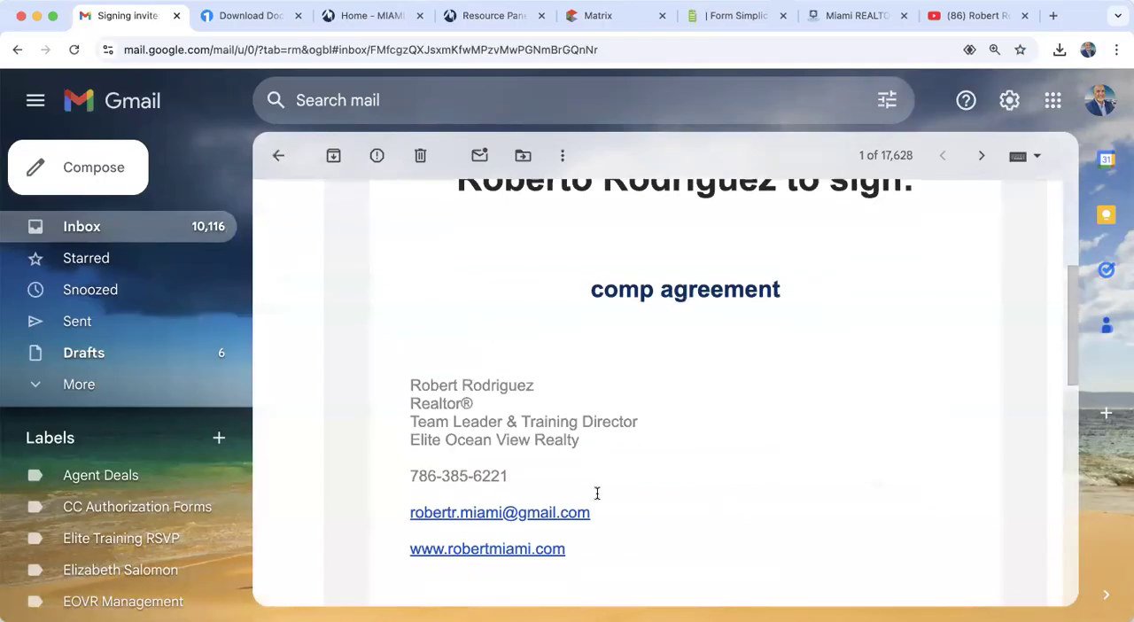
{"action": "scroll", "coordinate": [644, 493], "scroll_direction": "up", "scroll_amount": 10}
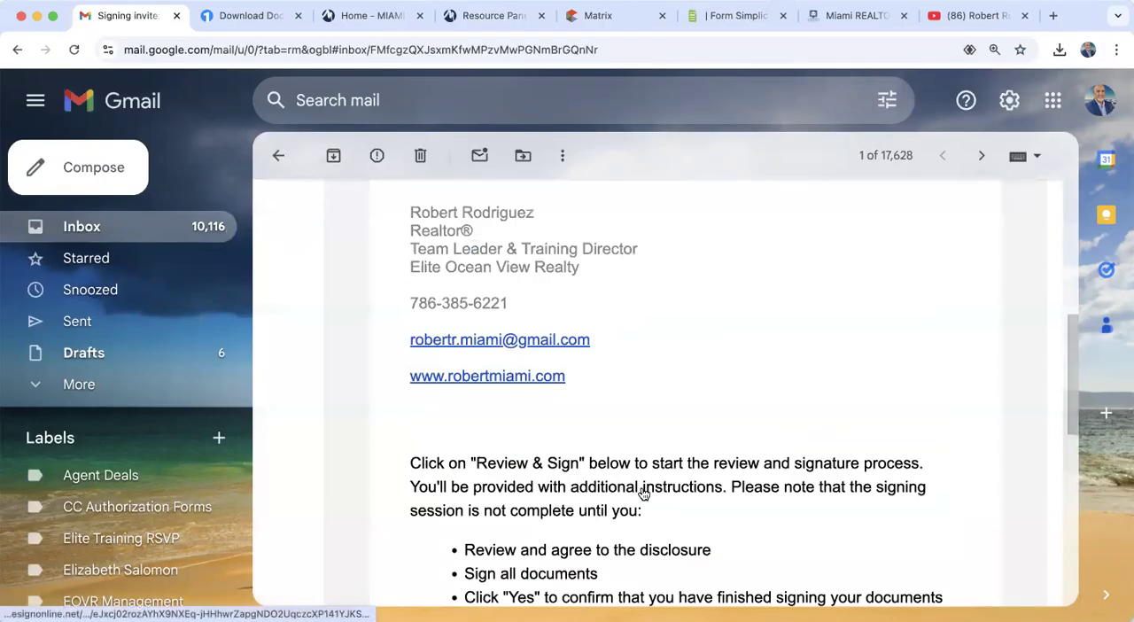
{"action": "left_click", "coordinate": [277, 156]}
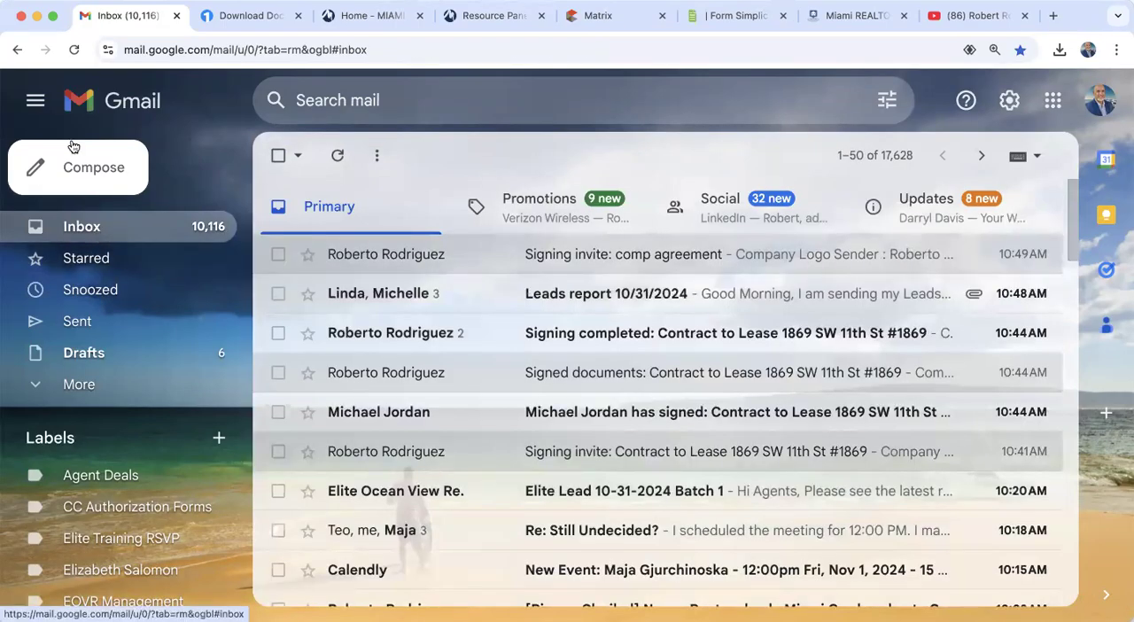
{"action": "left_click", "coordinate": [74, 50]}
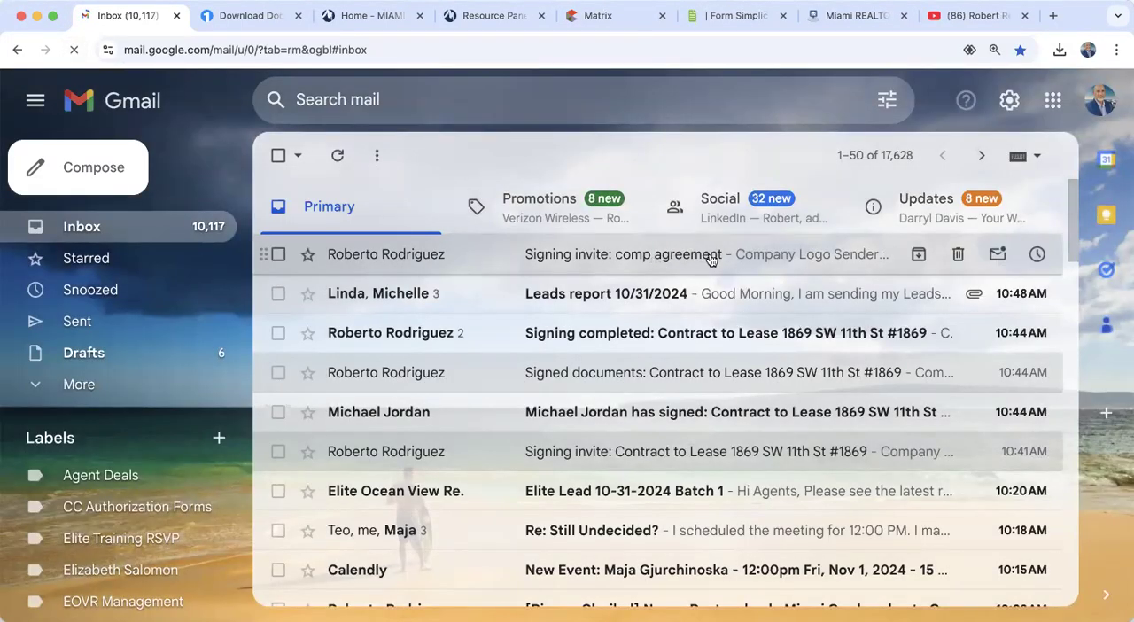
- Switch to Form Simplicity, open the most recent Residential Lease/Rental transaction, and examine its forms and the files received from digital signing
{"action": "left_click", "coordinate": [745, 16]}
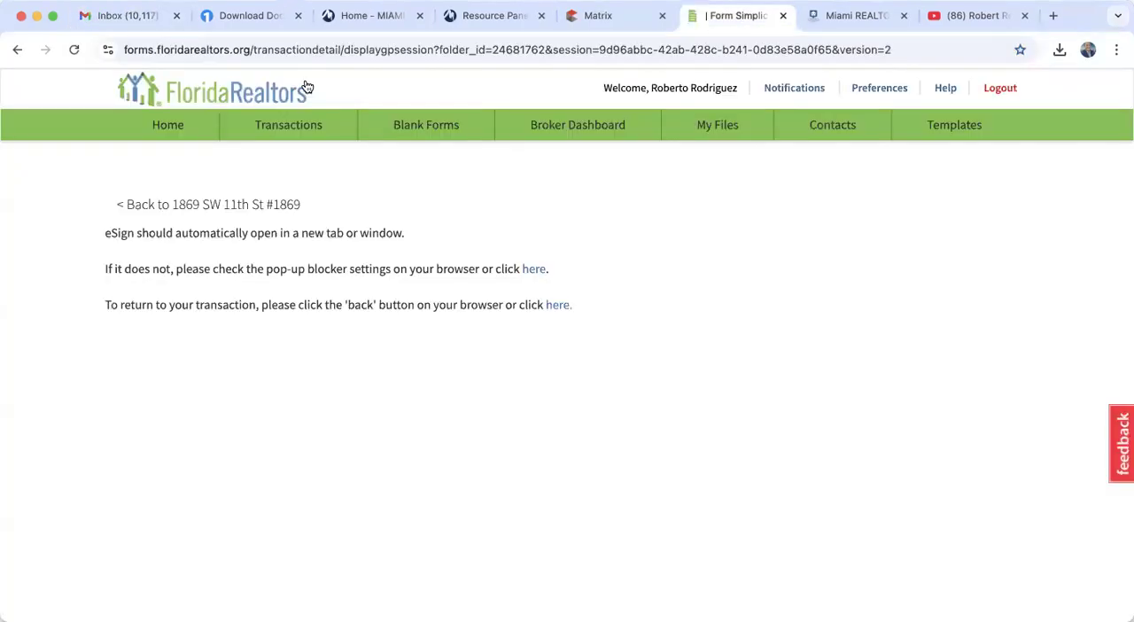
{"action": "left_click", "coordinate": [171, 127]}
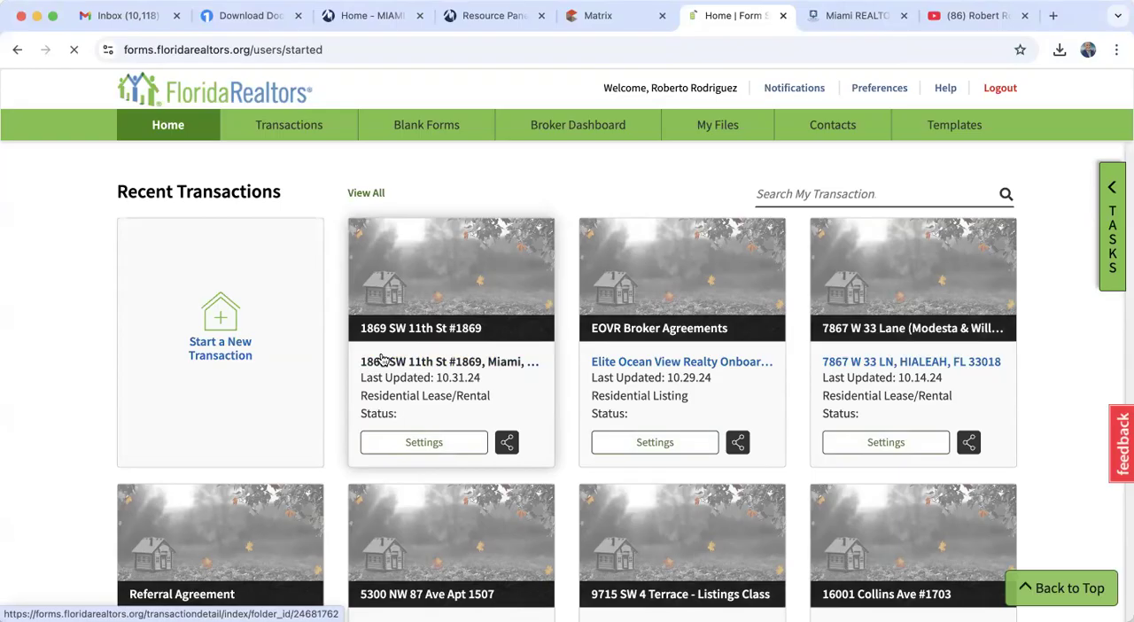
{"action": "left_click", "coordinate": [381, 358]}
{"action": "scroll", "coordinate": [381, 352], "scroll_direction": "down", "scroll_amount": 1}
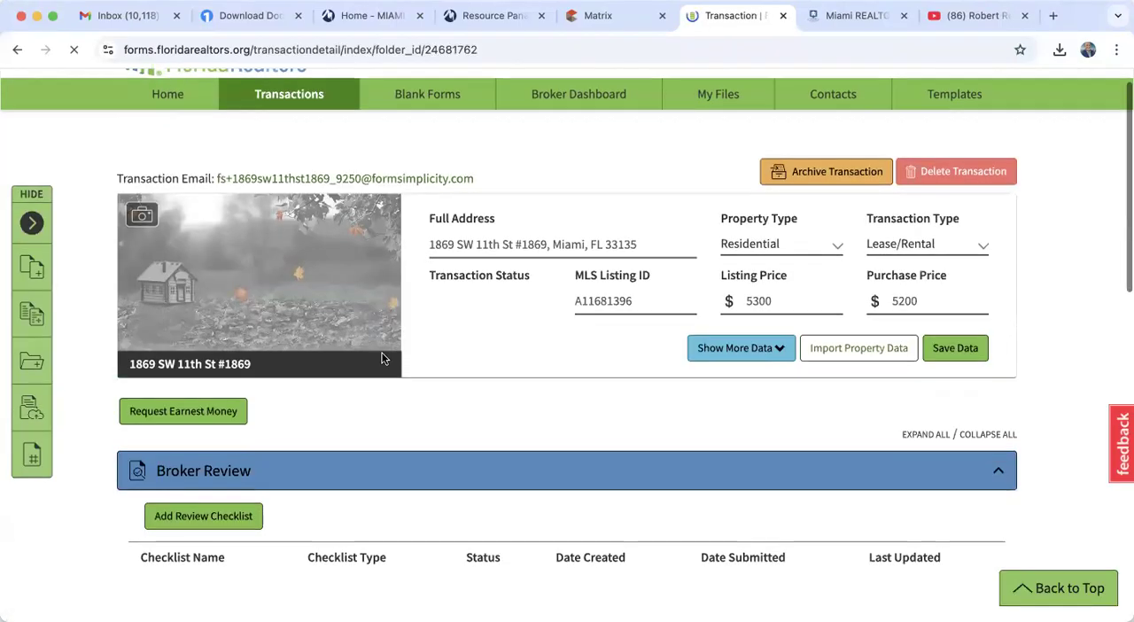
{"action": "scroll", "coordinate": [381, 352], "scroll_direction": "down", "scroll_amount": 6}
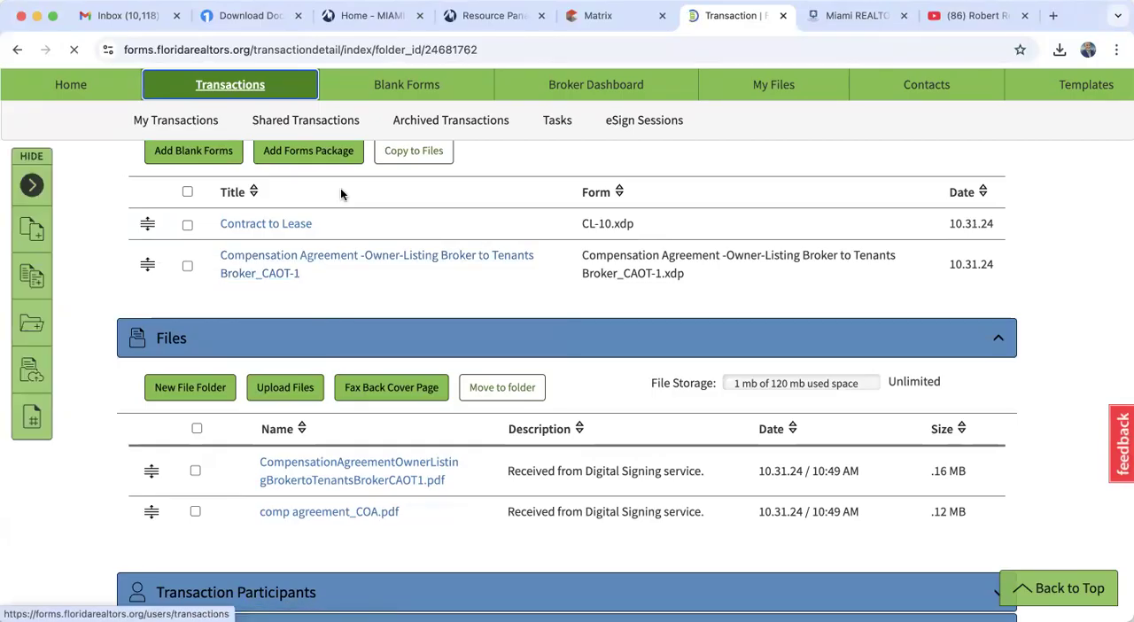
{"action": "scroll", "coordinate": [359, 387], "scroll_direction": "down", "scroll_amount": 3}
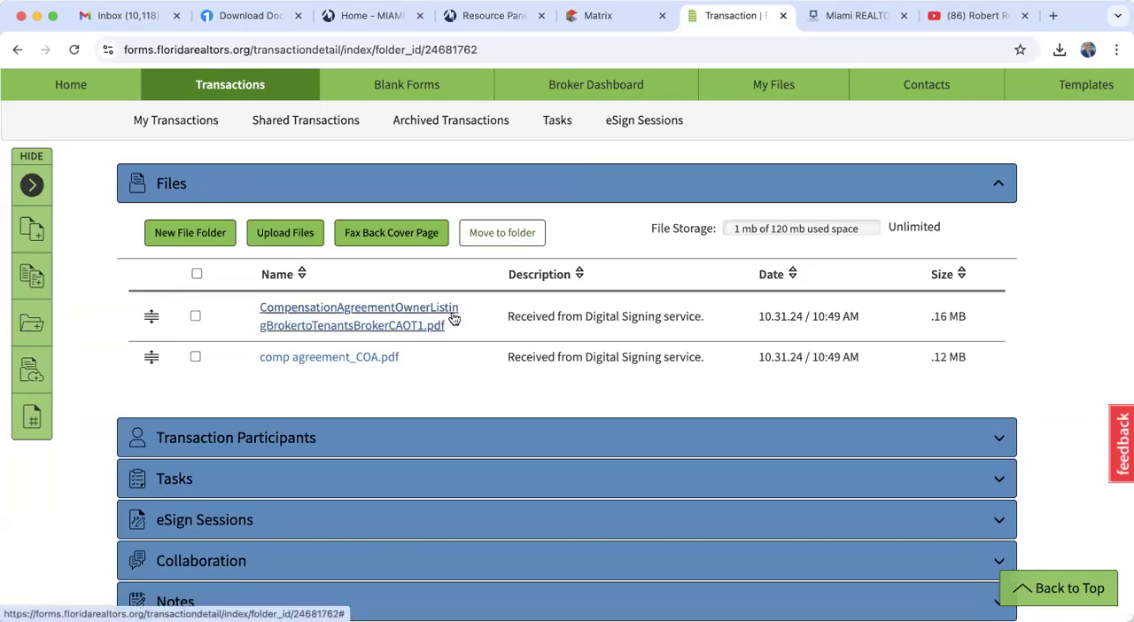
{"action": "scroll", "coordinate": [453, 318], "scroll_direction": "up", "scroll_amount": 4}
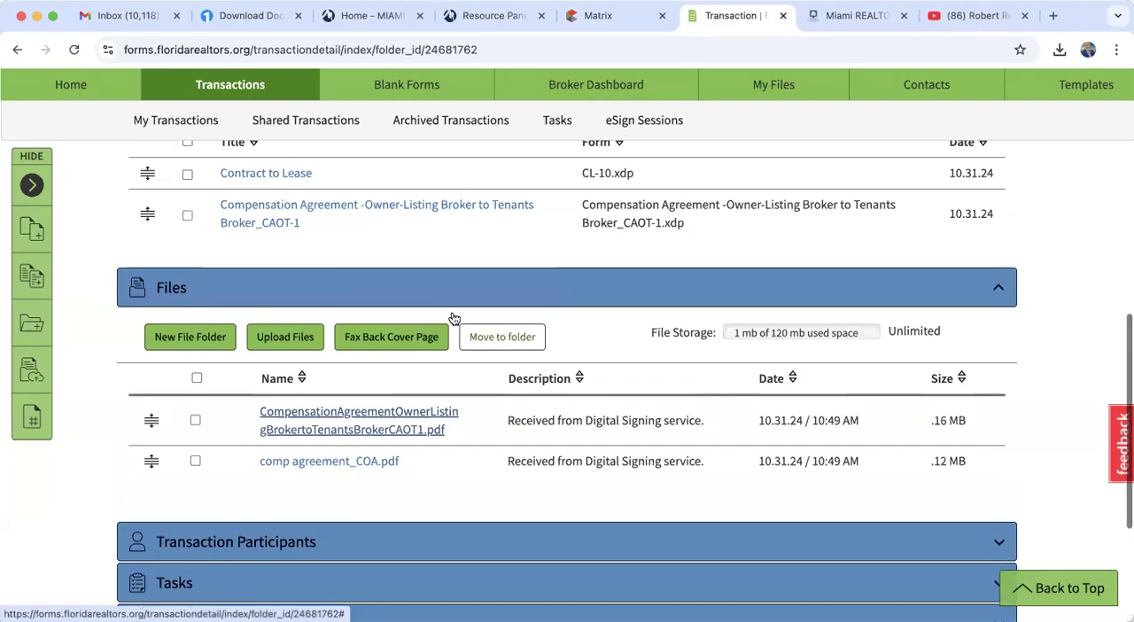
{"action": "scroll", "coordinate": [451, 317], "scroll_direction": "up", "scroll_amount": 4}
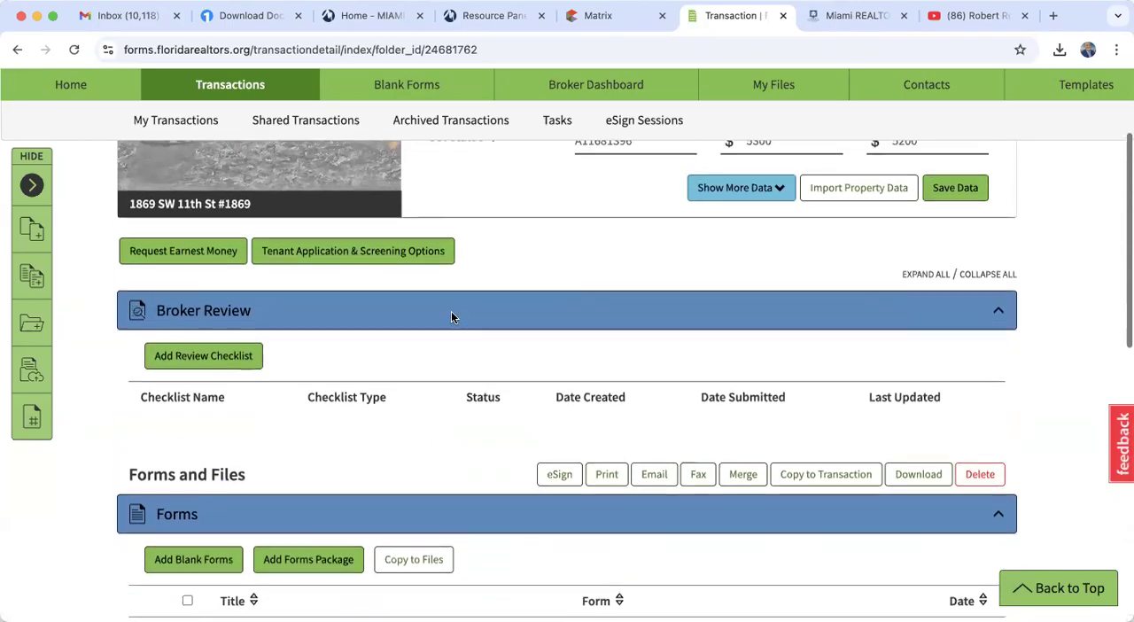
{"action": "scroll", "coordinate": [453, 319], "scroll_direction": "down", "scroll_amount": 2}
{"action": "scroll", "coordinate": [454, 319], "scroll_direction": "down", "scroll_amount": 2}
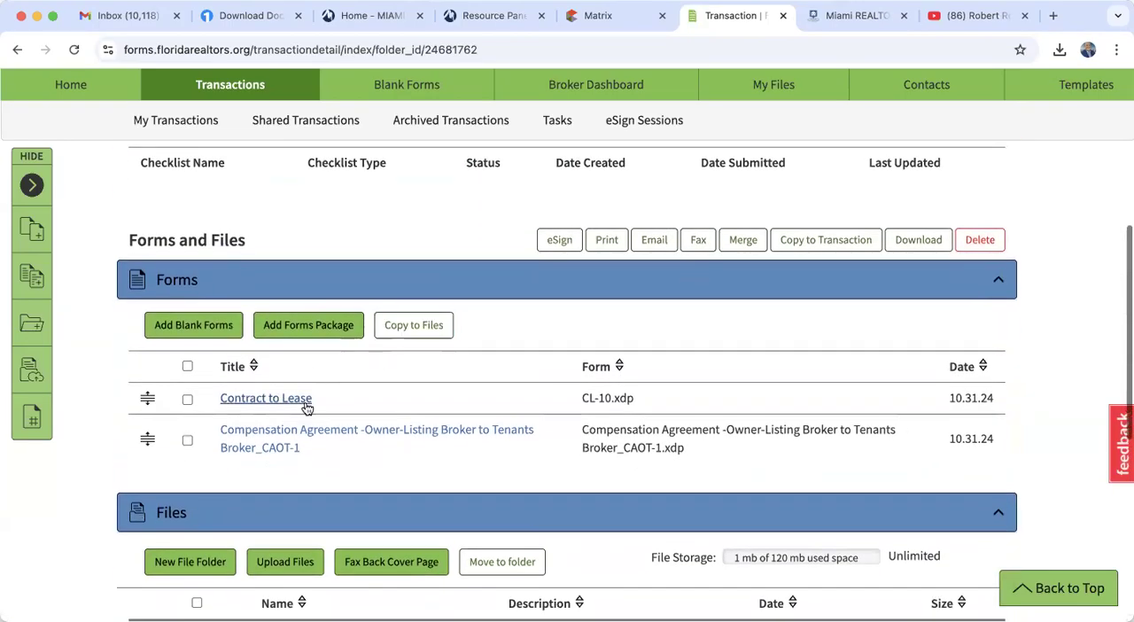
- Review the "Signing completed: comp agreement" email in Gmail, then return to the Form Simplicity transaction
{"action": "left_click", "coordinate": [142, 16]}
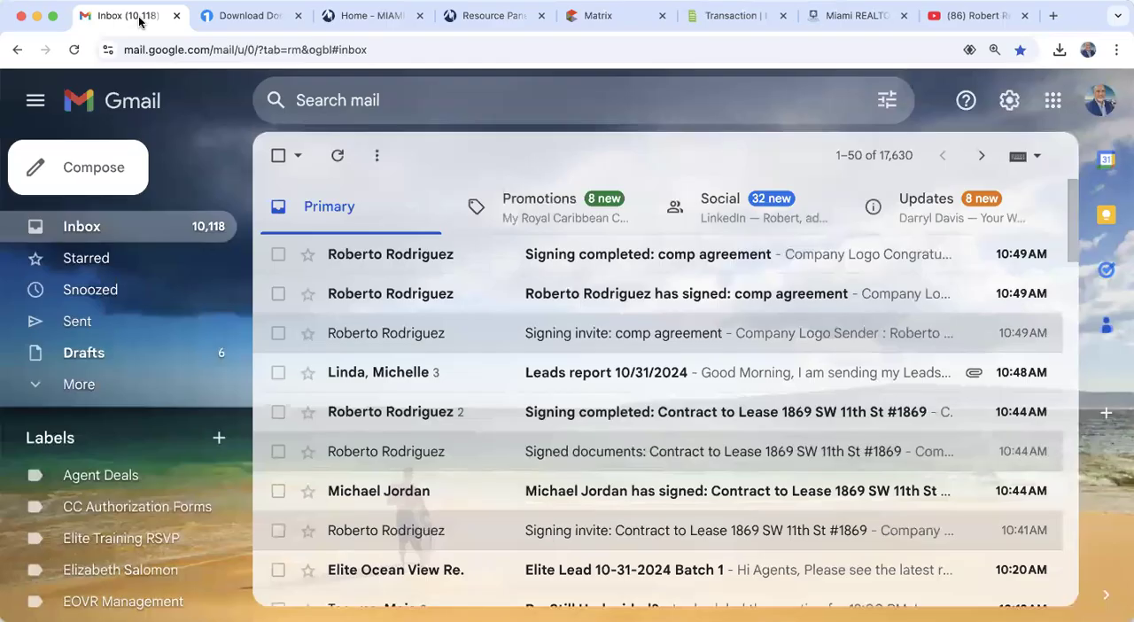
{"action": "left_click", "coordinate": [714, 255]}
{"action": "scroll", "coordinate": [658, 555], "scroll_direction": "down", "scroll_amount": 5}
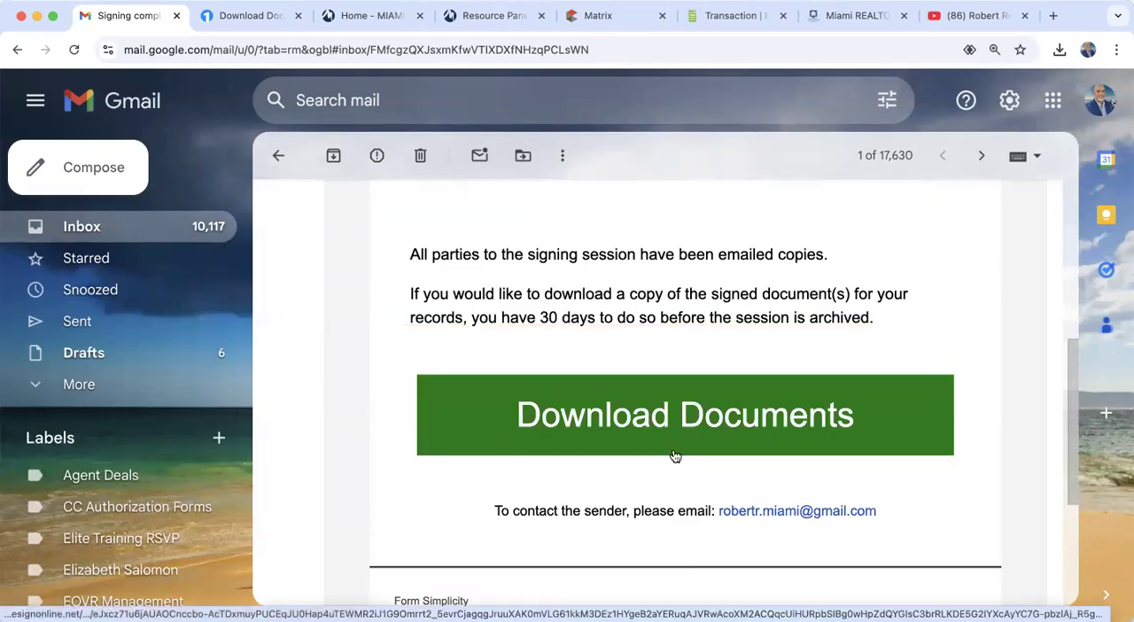
{"action": "left_click", "coordinate": [88, 229]}
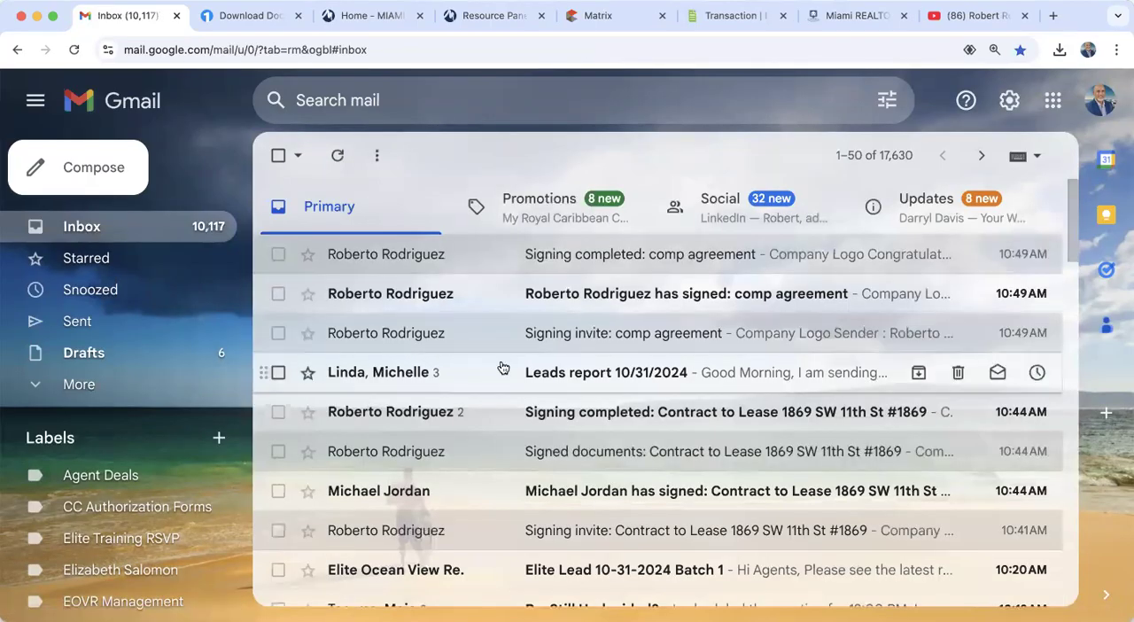
{"action": "left_click", "coordinate": [741, 16]}
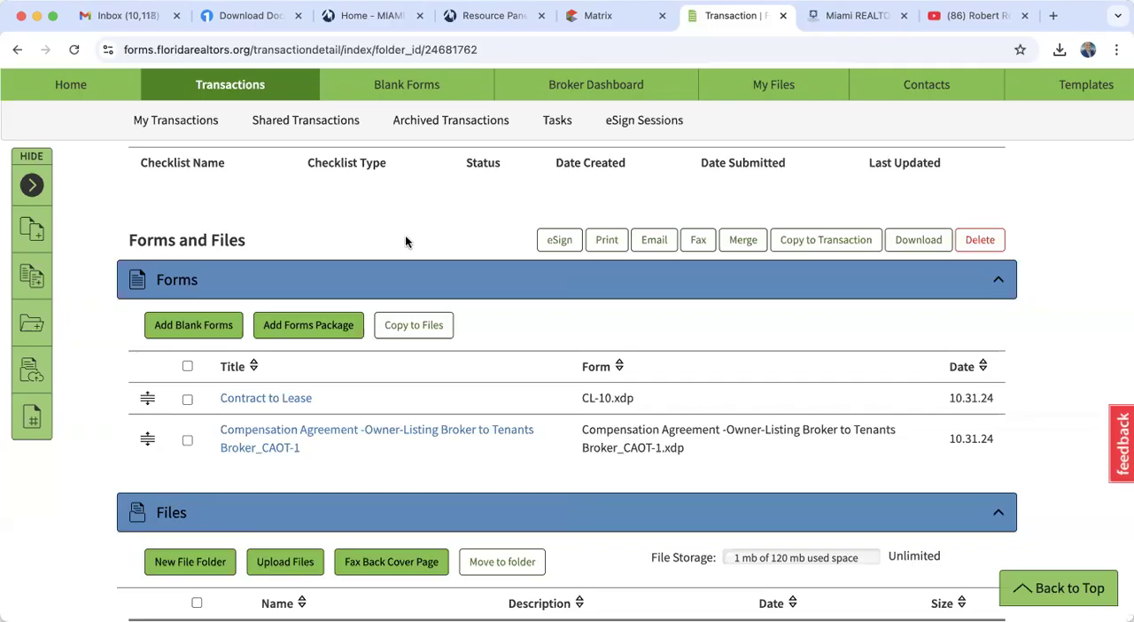
- Switch to Matrix, go to the third firm active listing (ML# A11679438), and send it to Form Simplicity for import
{"action": "left_click", "coordinate": [603, 18]}
{"action": "scroll", "coordinate": [522, 301], "scroll_direction": "up", "scroll_amount": 15}
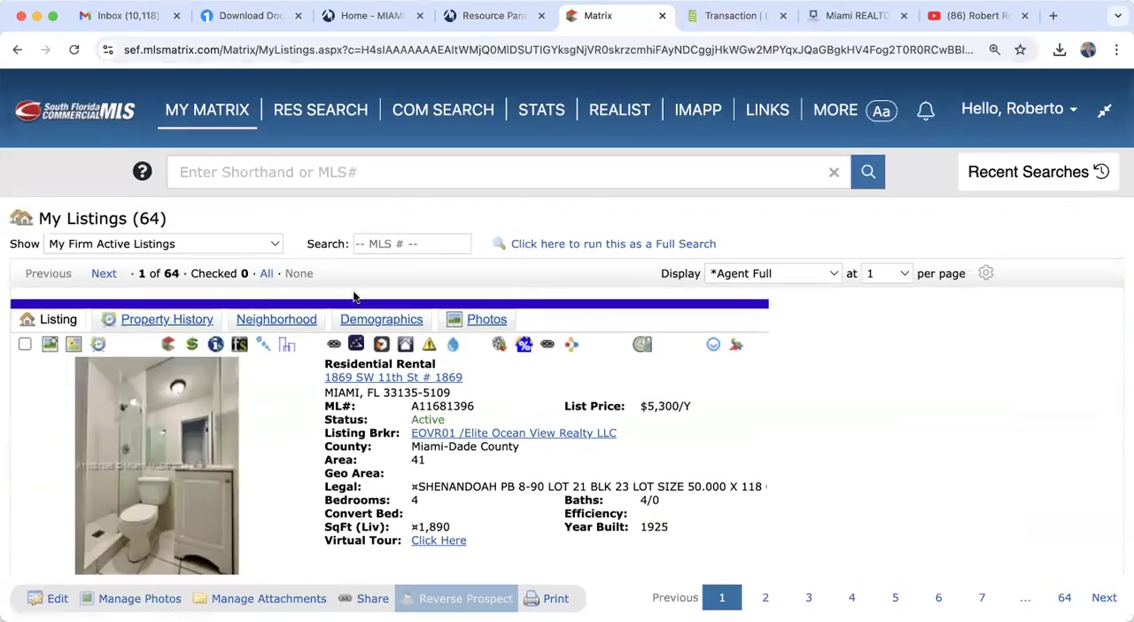
{"action": "left_click", "coordinate": [103, 274]}
{"action": "left_click", "coordinate": [103, 274]}
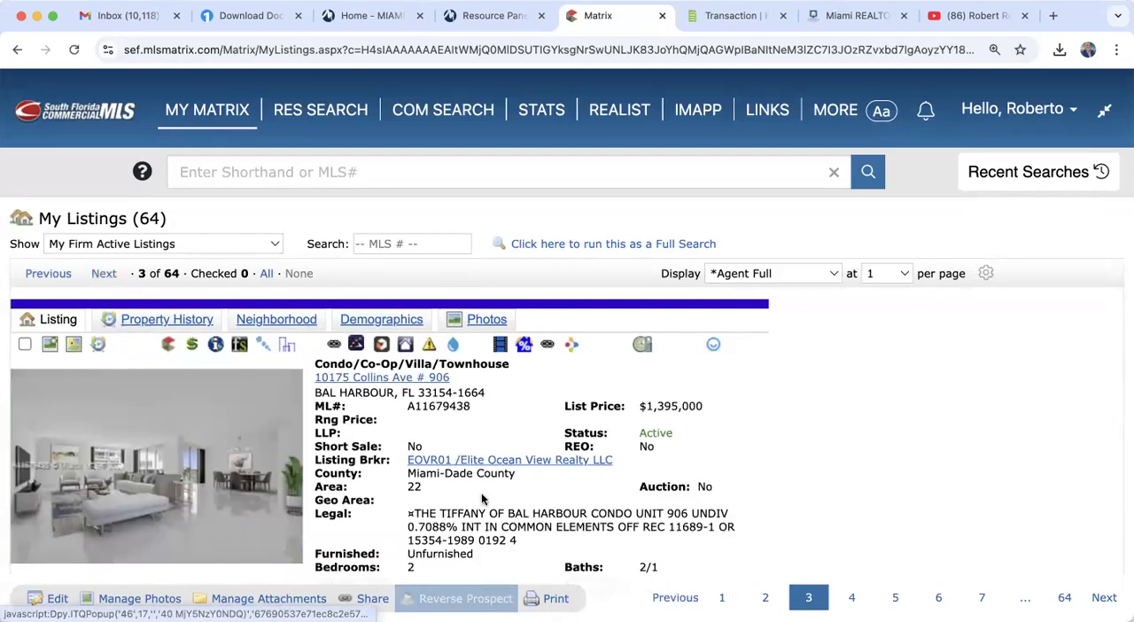
{"action": "scroll", "coordinate": [481, 500], "scroll_direction": "down", "scroll_amount": 5}
{"action": "scroll", "coordinate": [482, 499], "scroll_direction": "down", "scroll_amount": 2}
{"action": "scroll", "coordinate": [482, 500], "scroll_direction": "up", "scroll_amount": 2}
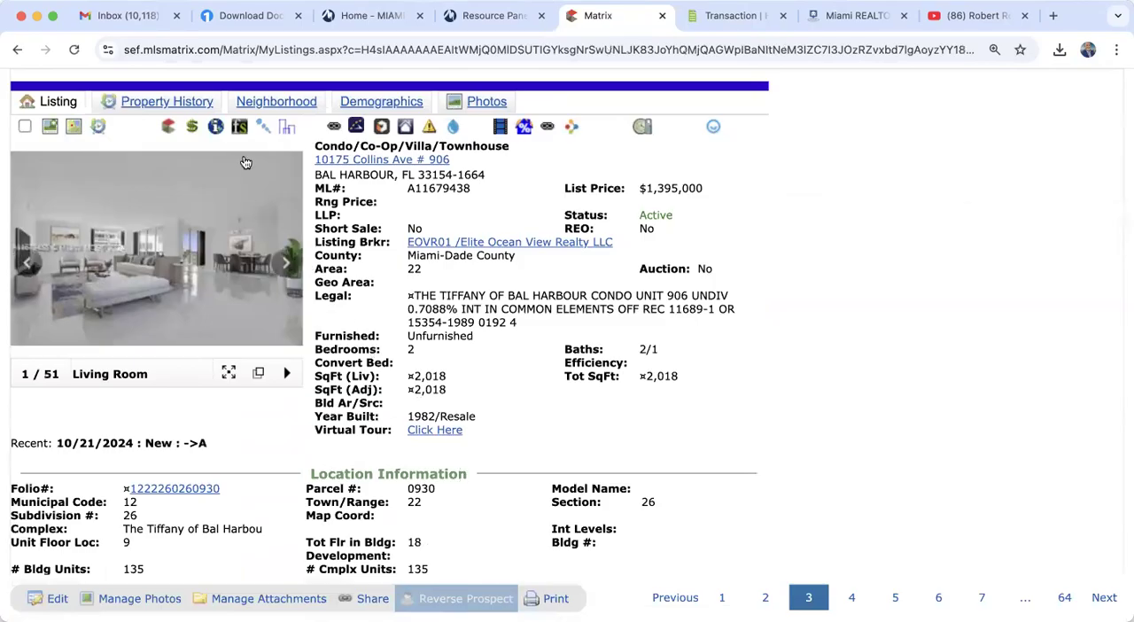
{"action": "left_click", "coordinate": [242, 129]}
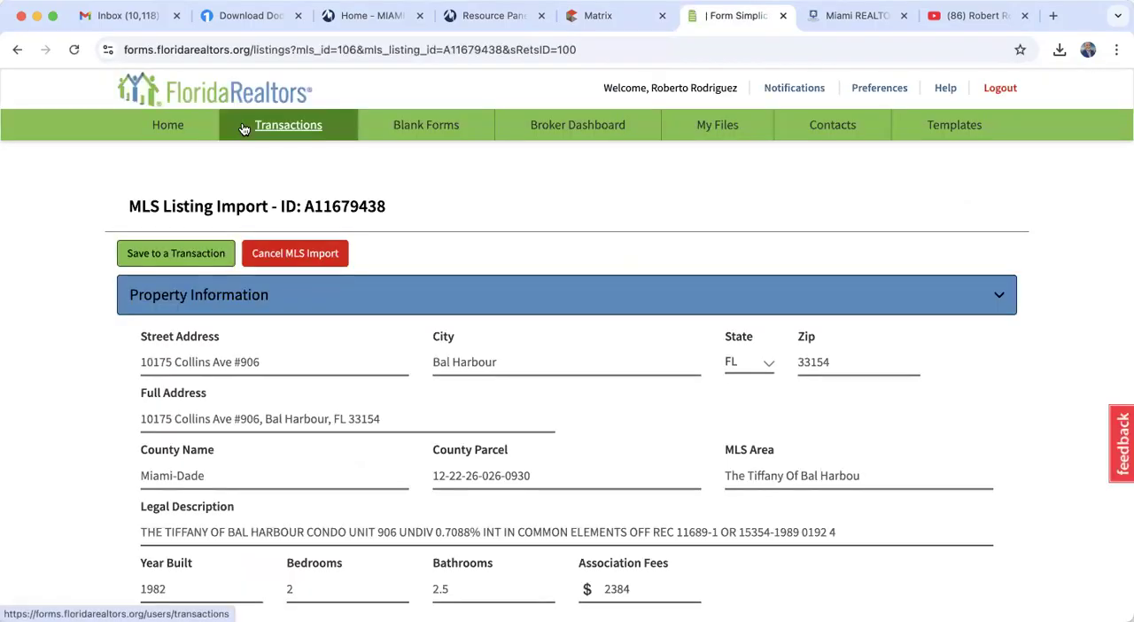
- Enter "ABC" as the Seller/Landlord Names in the MLS listing import form
{"action": "scroll", "coordinate": [221, 394], "scroll_direction": "down", "scroll_amount": 4}
{"action": "scroll", "coordinate": [223, 397], "scroll_direction": "down", "scroll_amount": 3}
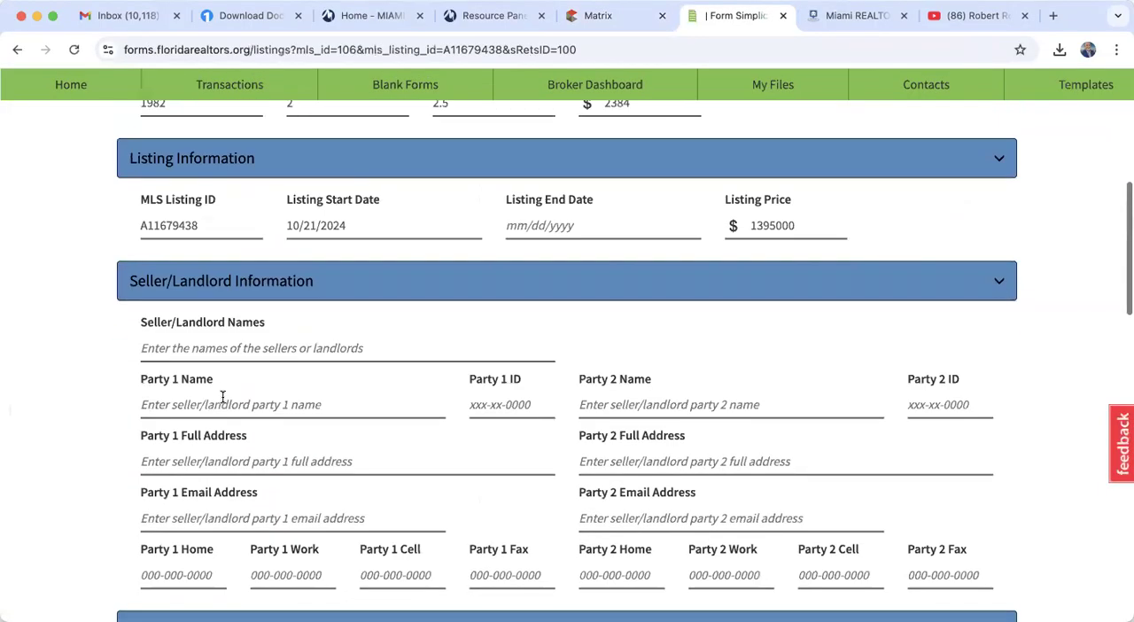
{"action": "left_click", "coordinate": [215, 298]}
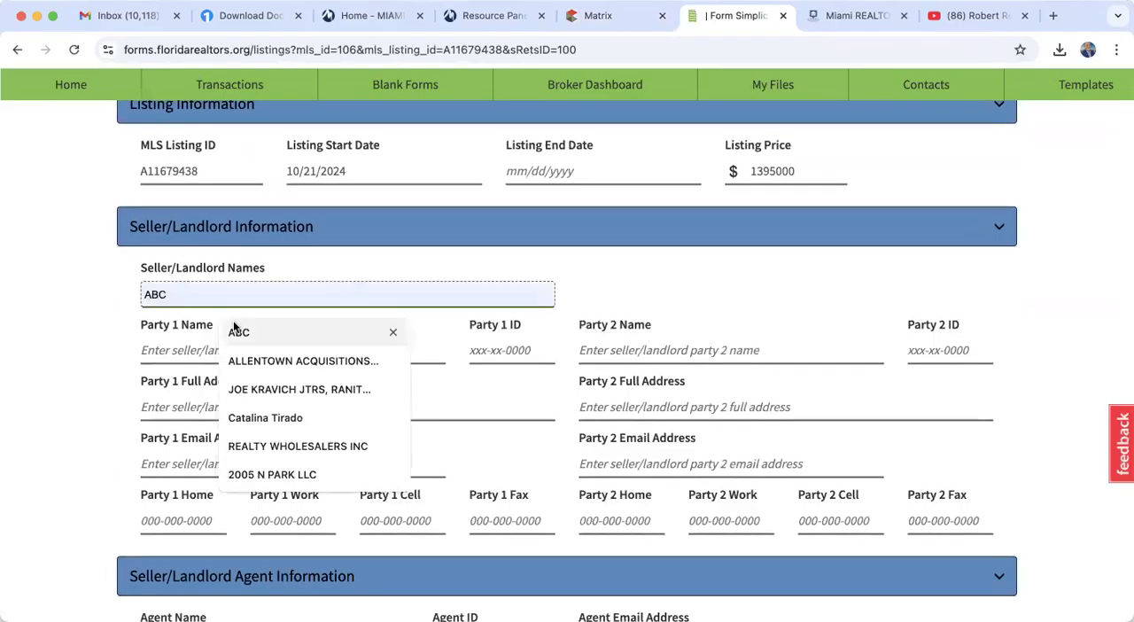
{"action": "left_click", "coordinate": [238, 333]}
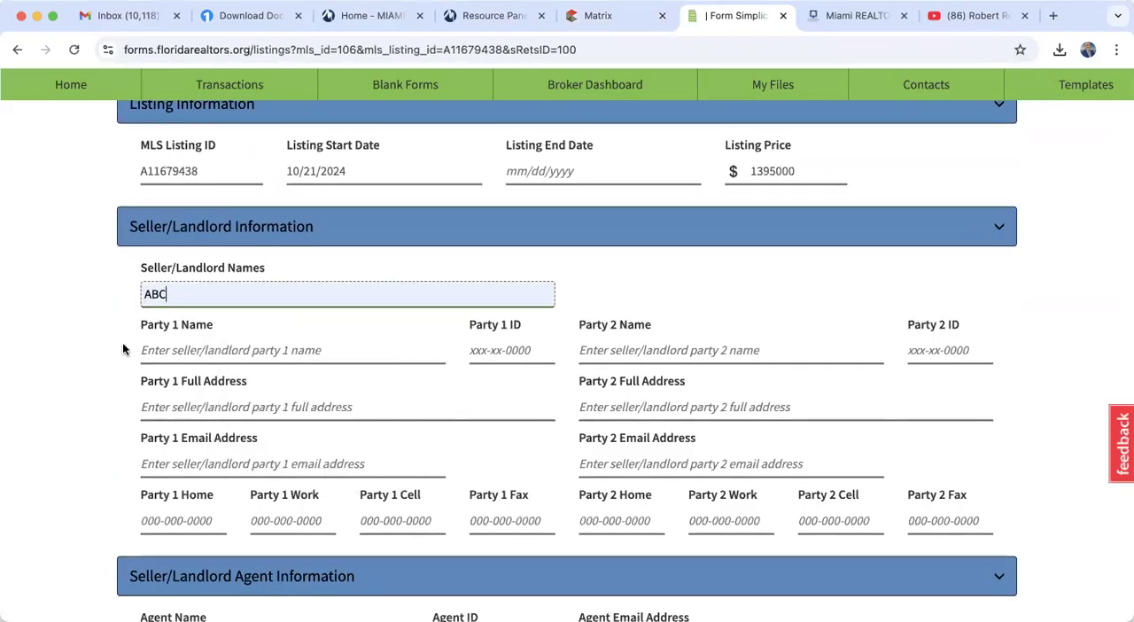
{"action": "scroll", "coordinate": [124, 349], "scroll_direction": "down", "scroll_amount": 1}
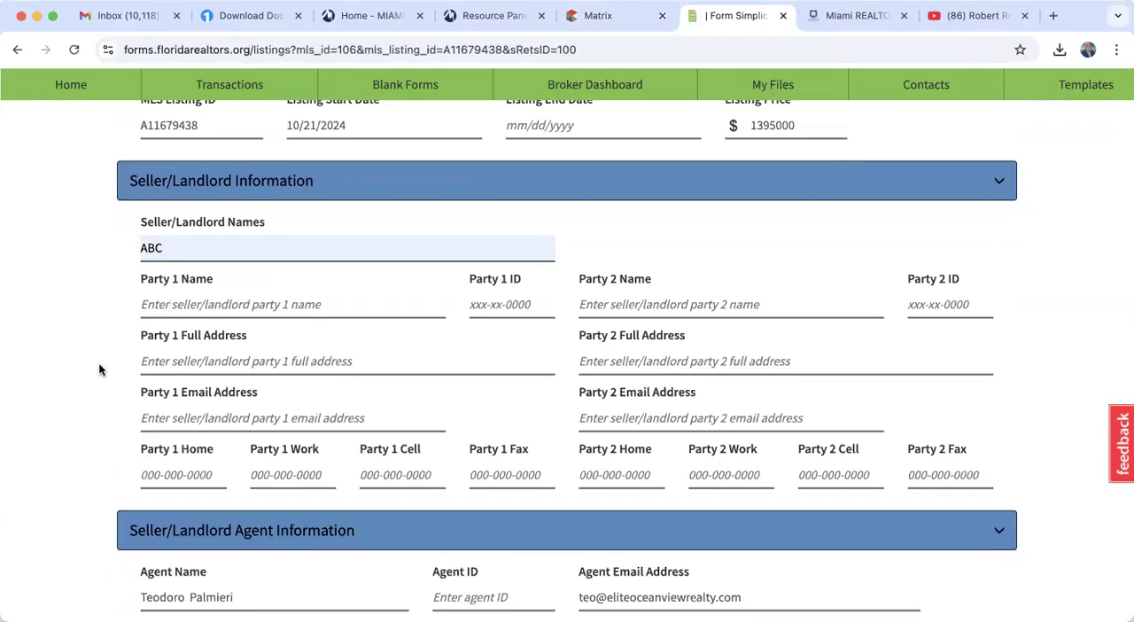
- Set the Purchase Price under Sales Information in the MLS listing import form to 1300000
{"action": "scroll", "coordinate": [81, 352], "scroll_direction": "down", "scroll_amount": 4}
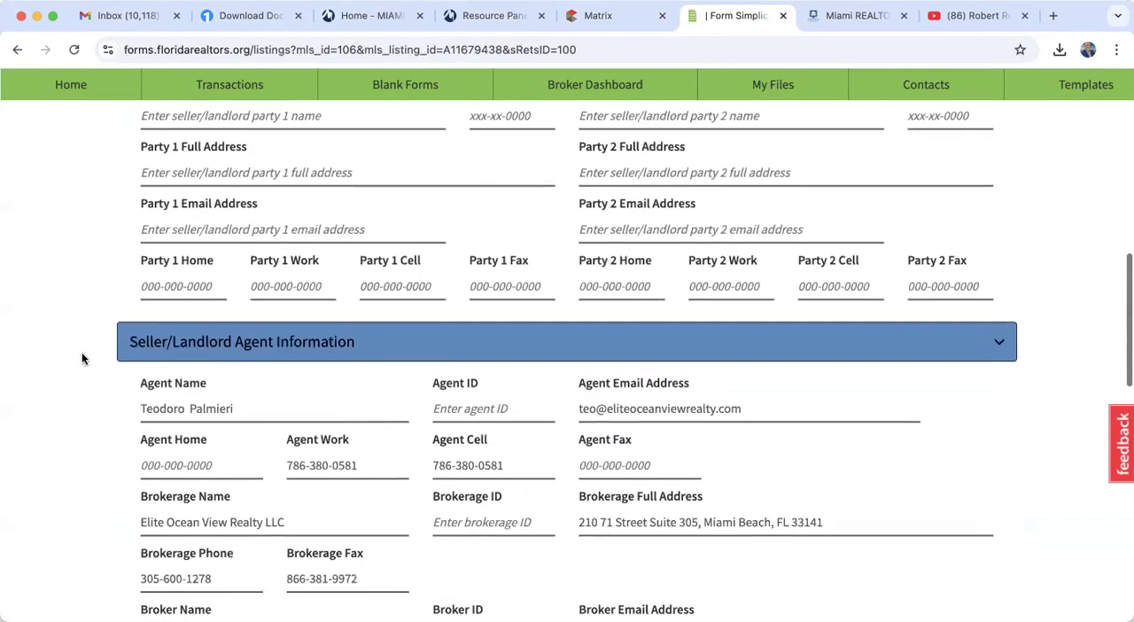
{"action": "scroll", "coordinate": [81, 351], "scroll_direction": "down", "scroll_amount": 9}
{"action": "left_click", "coordinate": [174, 333]}
{"action": "key", "text": "BackSpace"}
{"action": "type", "text": "1300000"}
{"action": "left_click", "coordinate": [324, 314]}
- Enter the buyer's full name in the Buyer/Tenant Names field of the import form
{"action": "scroll", "coordinate": [325, 313], "scroll_direction": "down", "scroll_amount": 3}
{"action": "left_click", "coordinate": [274, 325]}
{"action": "left_click", "coordinate": [257, 359]}
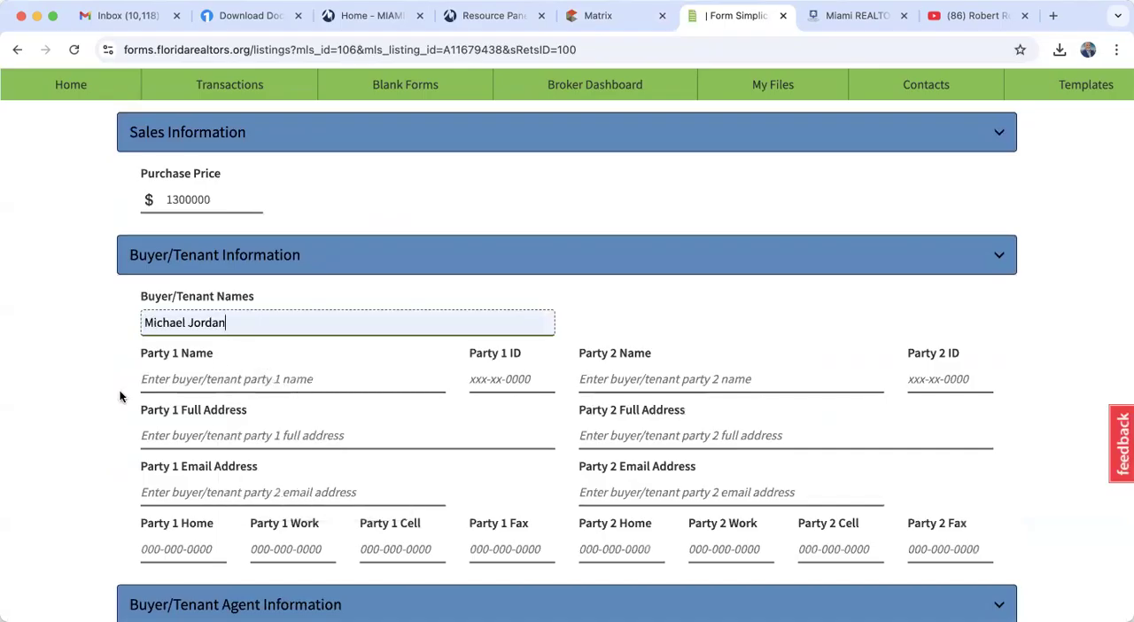
- Save the import to a new transaction named the same as its address, with property type Residential and transaction type Purchase
{"action": "scroll", "coordinate": [121, 397], "scroll_direction": "down", "scroll_amount": 9}
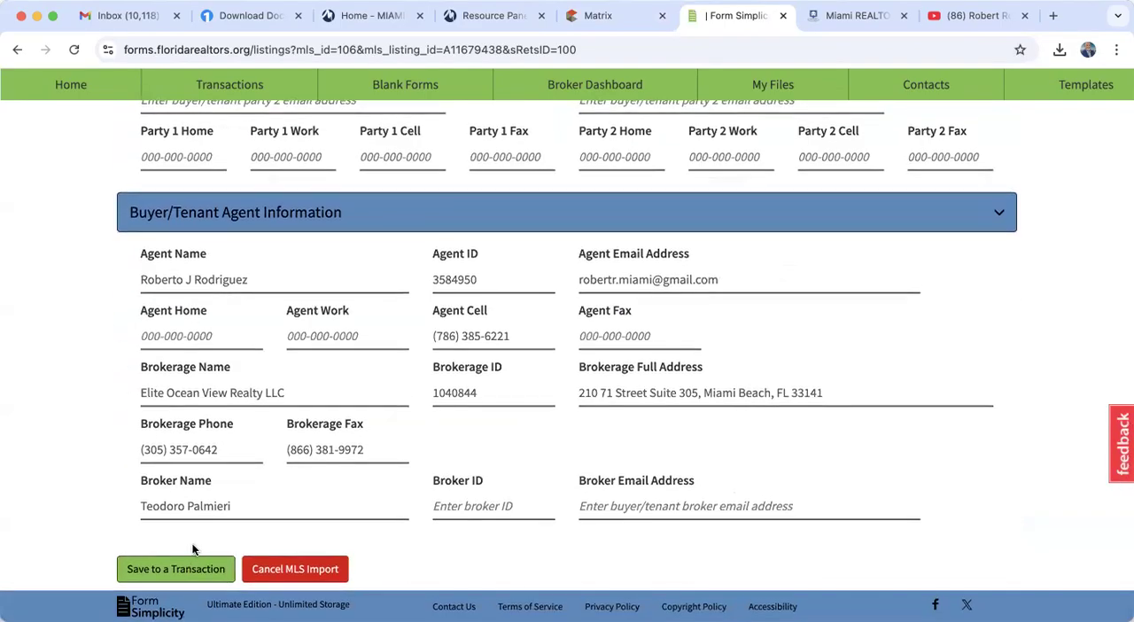
{"action": "left_click", "coordinate": [200, 575]}
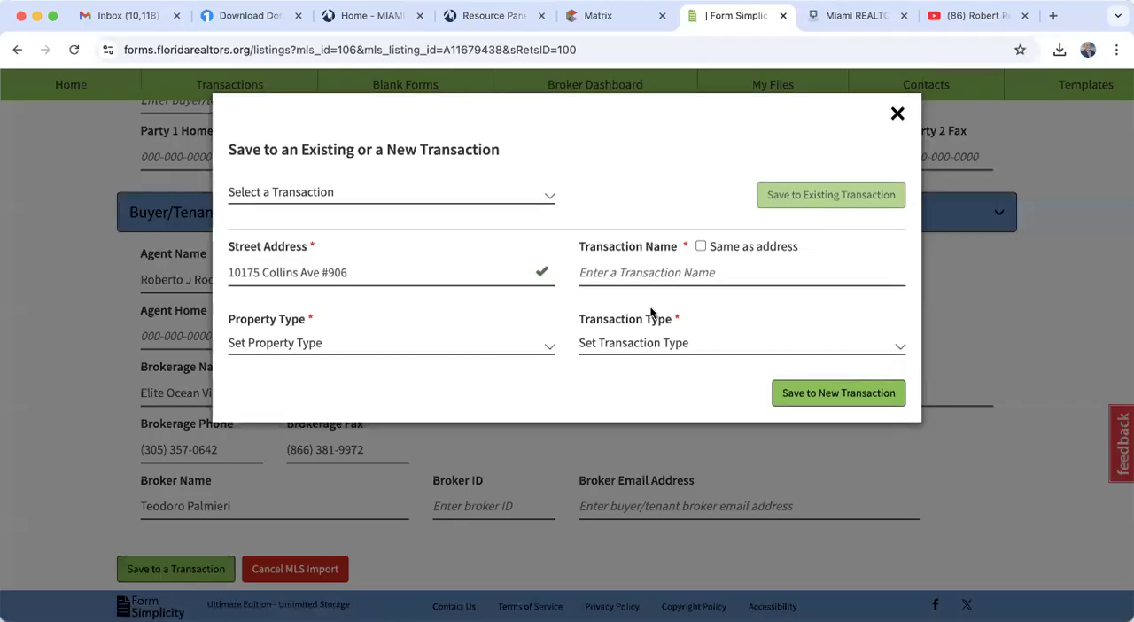
{"action": "left_click", "coordinate": [700, 247]}
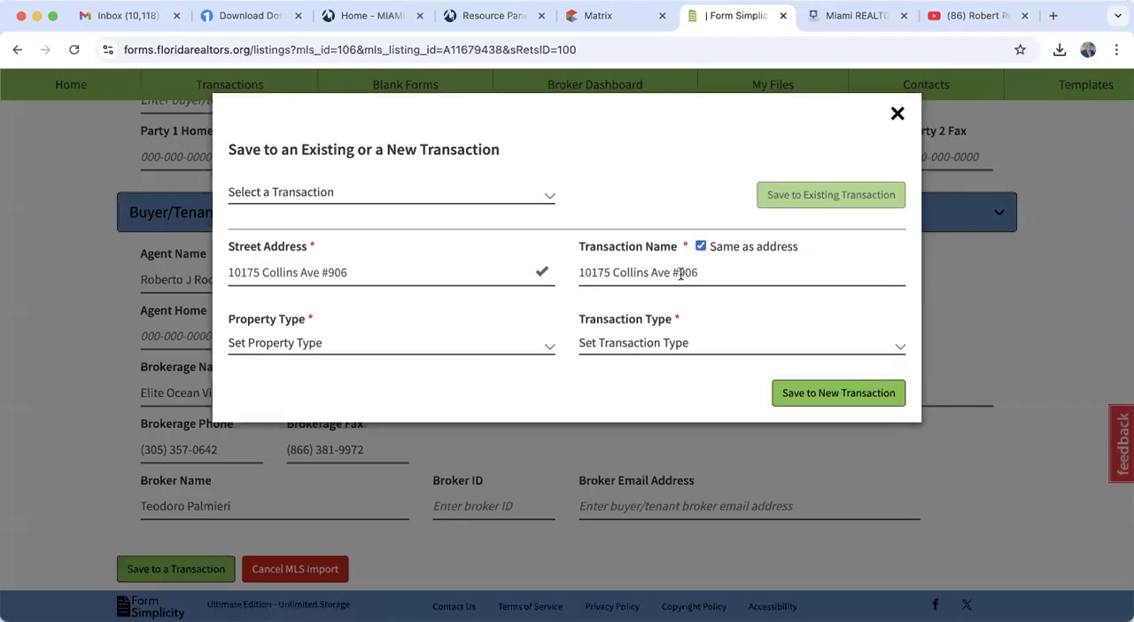
{"action": "left_click", "coordinate": [375, 350]}
{"action": "left_click", "coordinate": [316, 372]}
{"action": "left_click", "coordinate": [587, 344]}
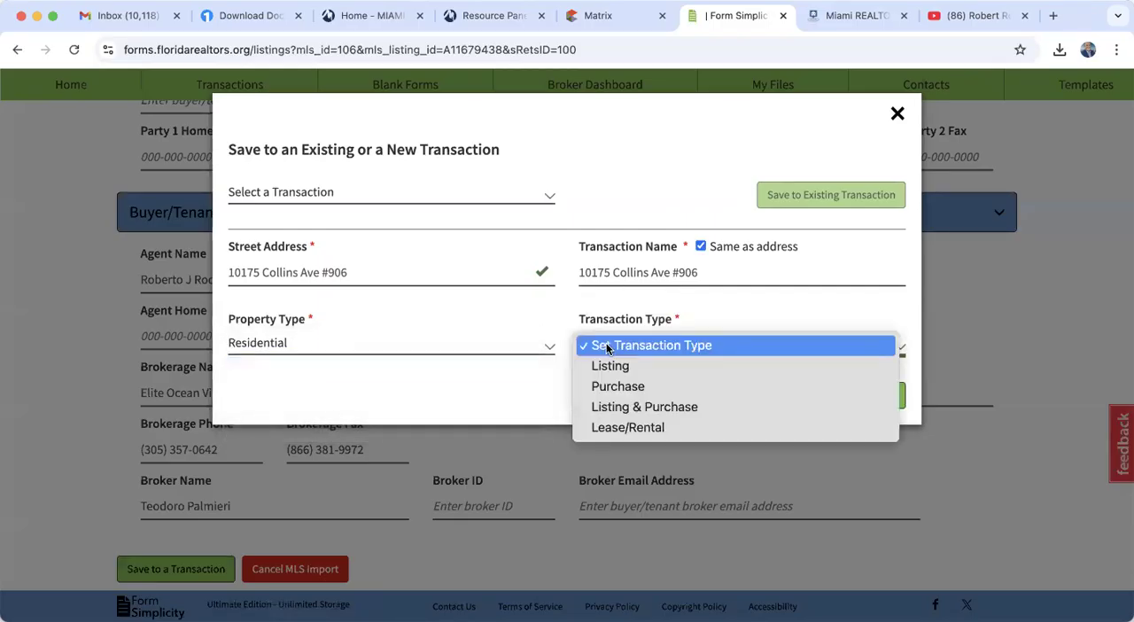
{"action": "left_click", "coordinate": [626, 387]}
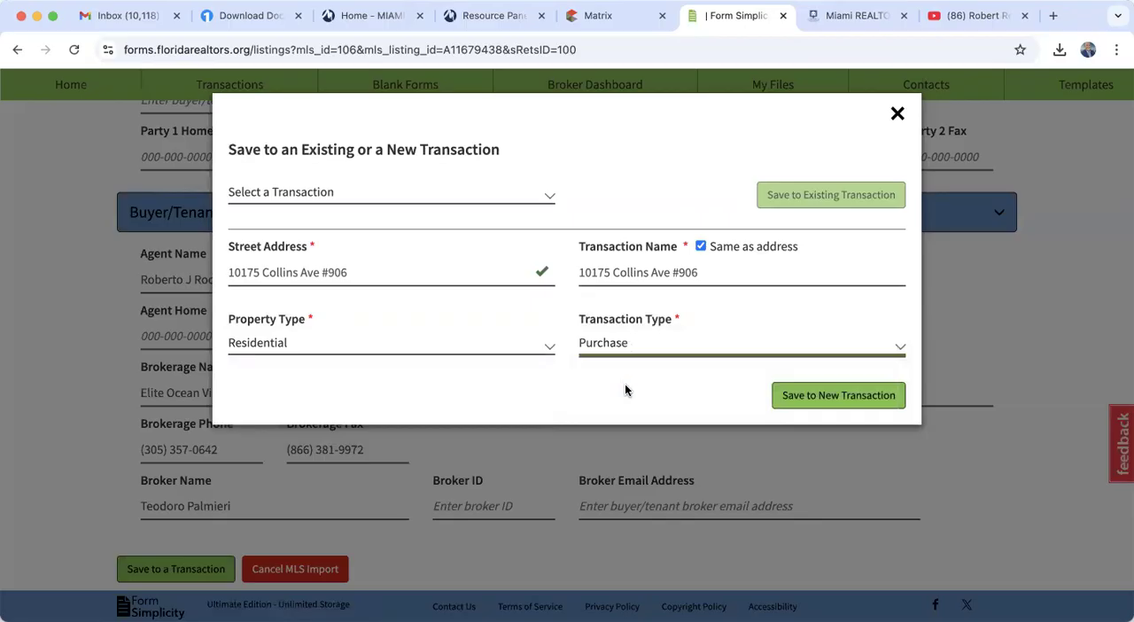
{"action": "left_click", "coordinate": [818, 401]}
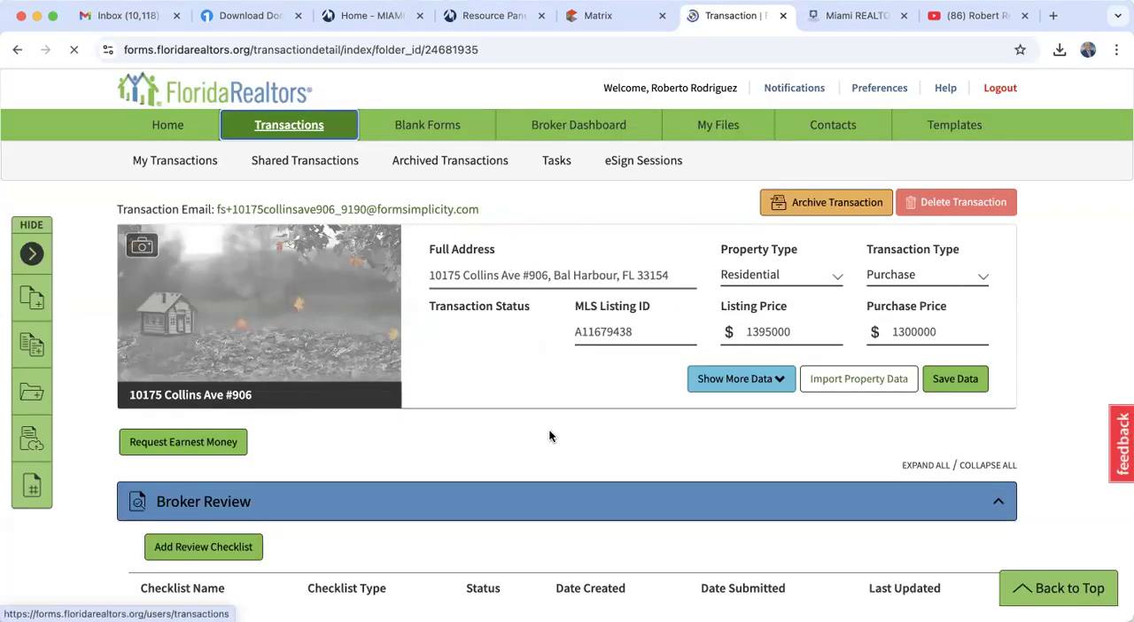
- Start adding the brokerage-wide BUYER PACKAGE to the new transaction's forms and deselect all of its forms
{"action": "scroll", "coordinate": [550, 435], "scroll_direction": "down", "scroll_amount": 2}
{"action": "scroll", "coordinate": [549, 435], "scroll_direction": "down", "scroll_amount": 2}
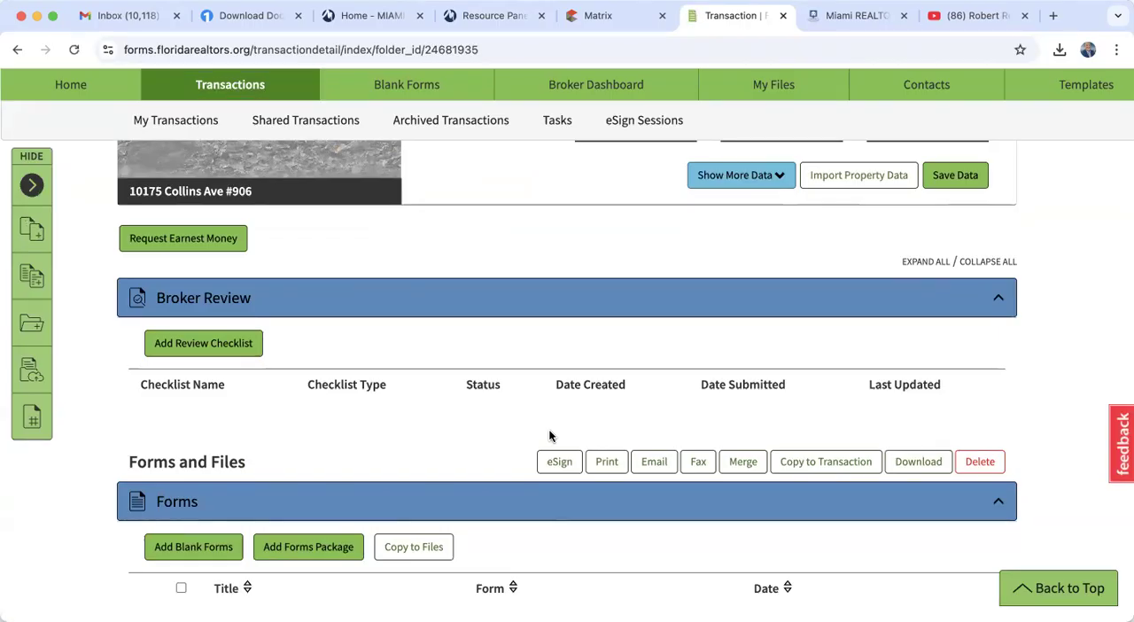
{"action": "scroll", "coordinate": [548, 435], "scroll_direction": "down", "scroll_amount": 4}
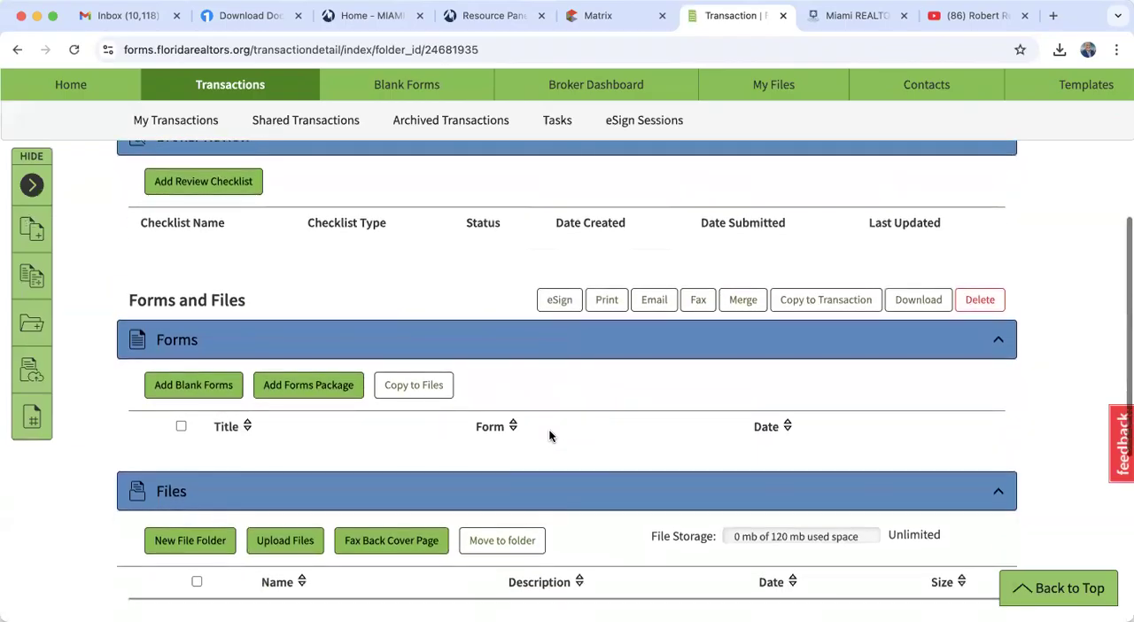
{"action": "left_click", "coordinate": [310, 387]}
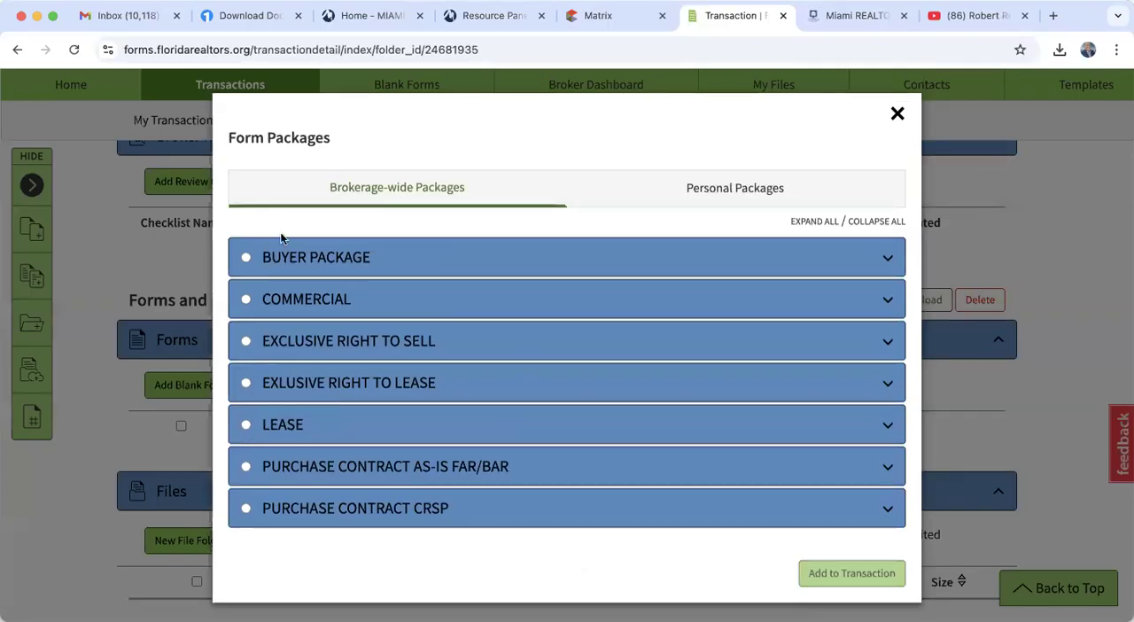
{"action": "left_click", "coordinate": [248, 259]}
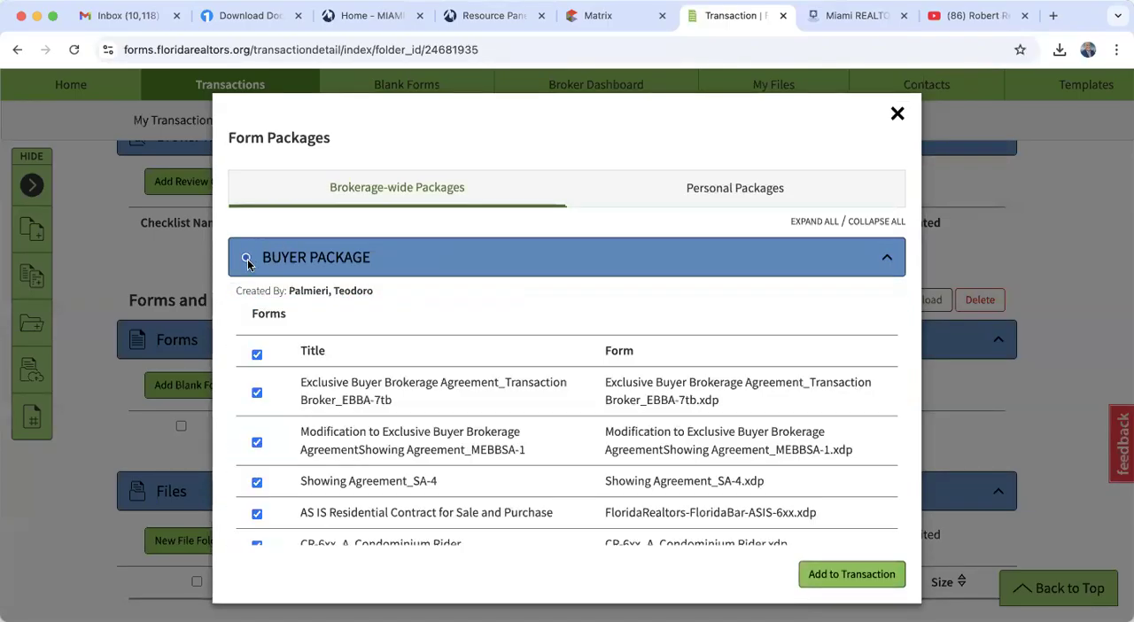
{"action": "left_click", "coordinate": [257, 354]}
- Select the AS IS Residential Contract for Sale and Purchase, the Condominium Rider and the Lead Based Paint Disclosure in the package
{"action": "scroll", "coordinate": [259, 355], "scroll_direction": "down", "scroll_amount": 3}
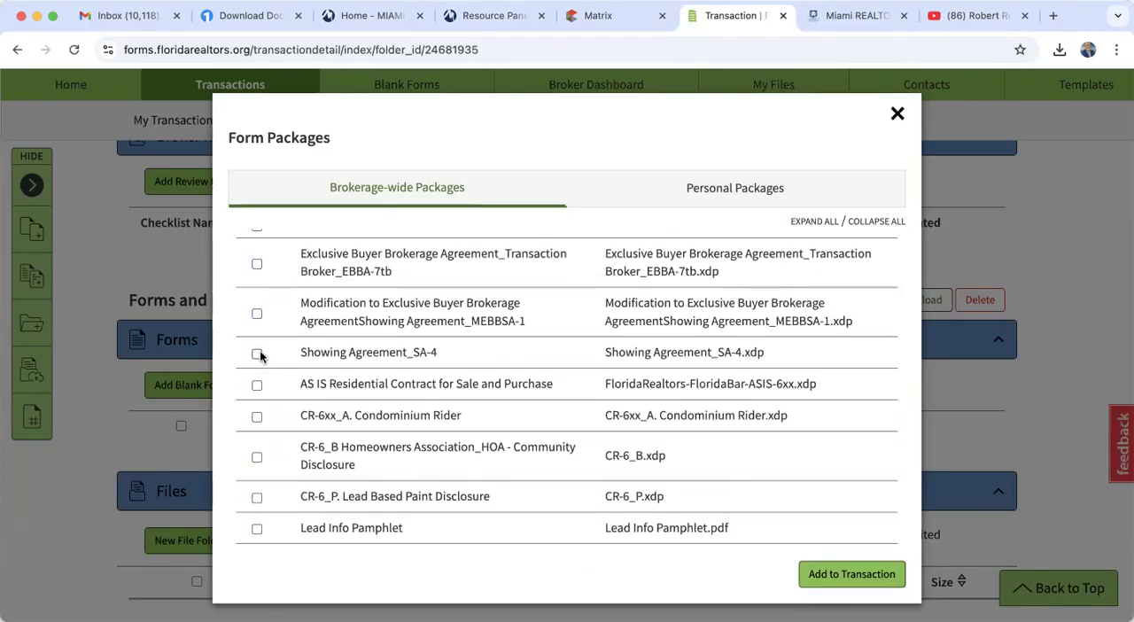
{"action": "left_click", "coordinate": [257, 385]}
{"action": "scroll", "coordinate": [409, 397], "scroll_direction": "down", "scroll_amount": 2}
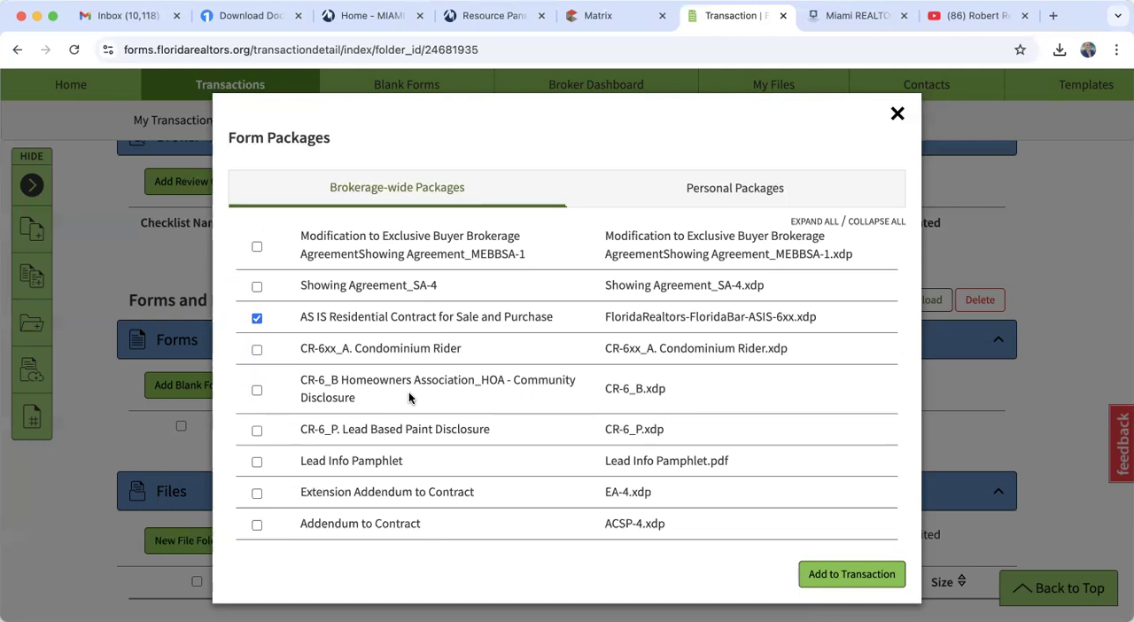
{"action": "left_click", "coordinate": [256, 350]}
{"action": "left_click", "coordinate": [257, 430]}
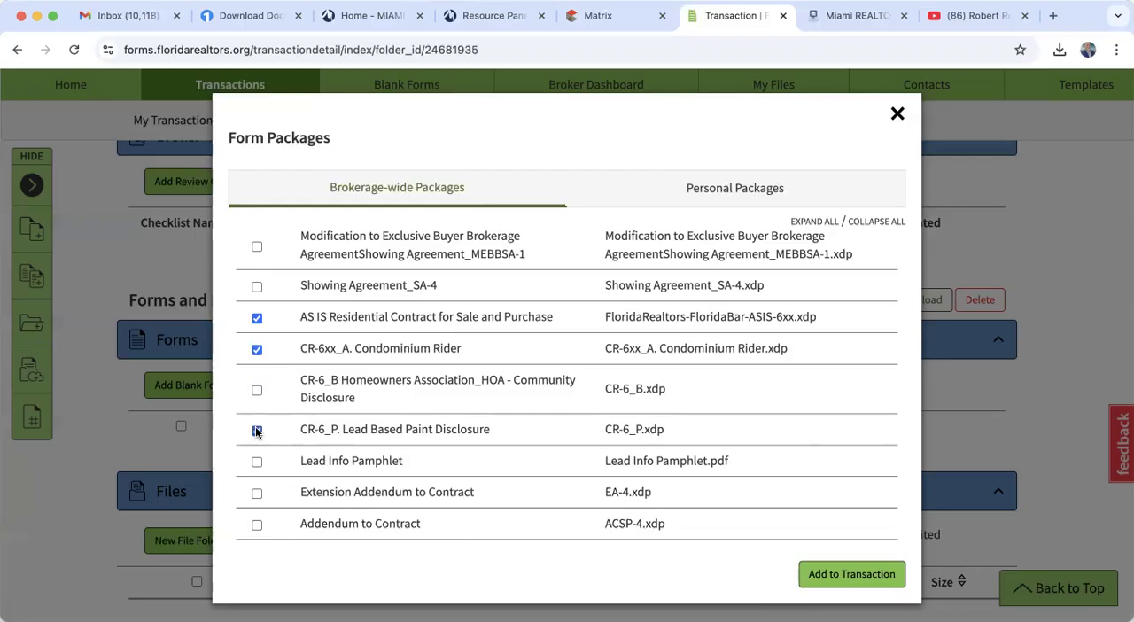
- Switch to Matrix to check the listing's year built, then return to Form Simplicity and deselect the Lead Based Paint Disclosure
{"action": "left_click", "coordinate": [603, 15]}
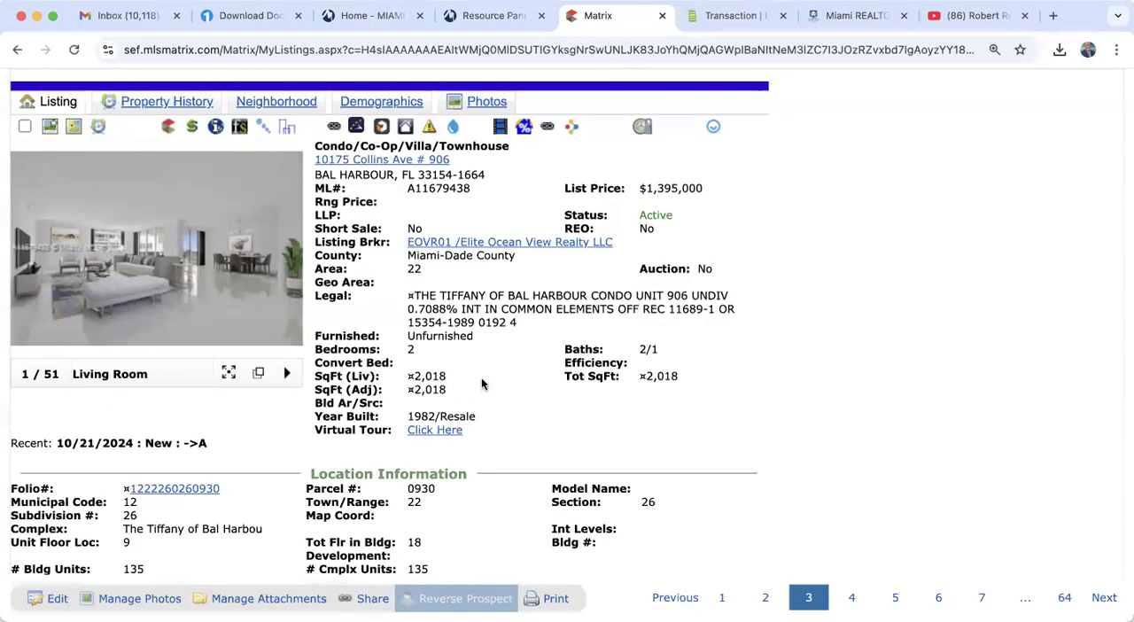
{"action": "scroll", "coordinate": [482, 382], "scroll_direction": "down", "scroll_amount": 1}
{"action": "scroll", "coordinate": [483, 383], "scroll_direction": "down", "scroll_amount": 1}
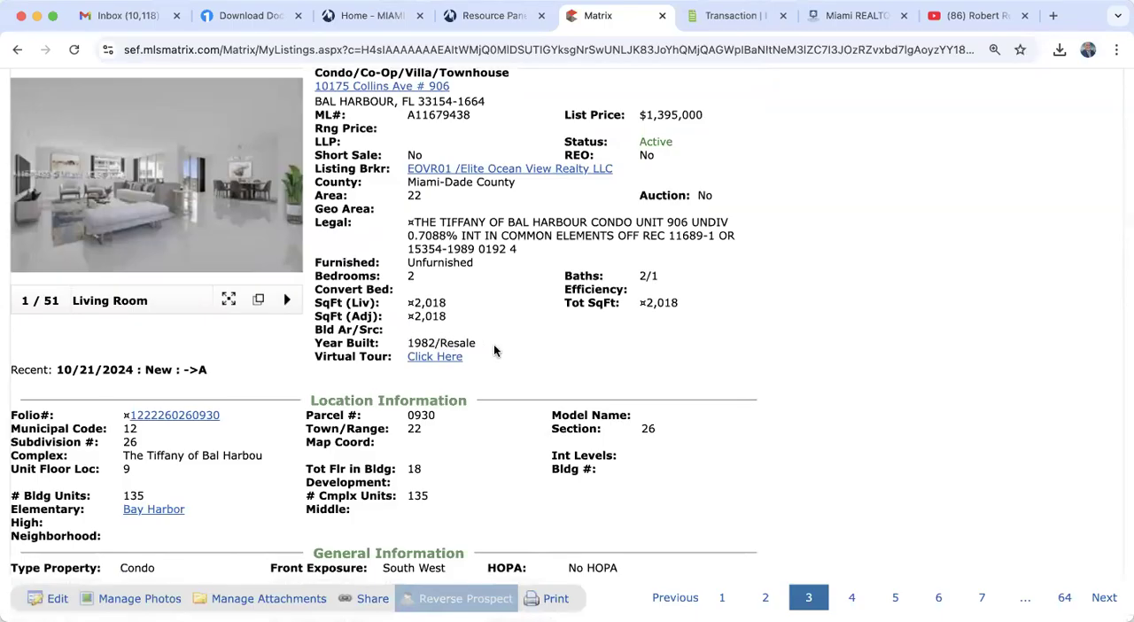
{"action": "left_click", "coordinate": [735, 15]}
{"action": "left_click", "coordinate": [257, 431]}
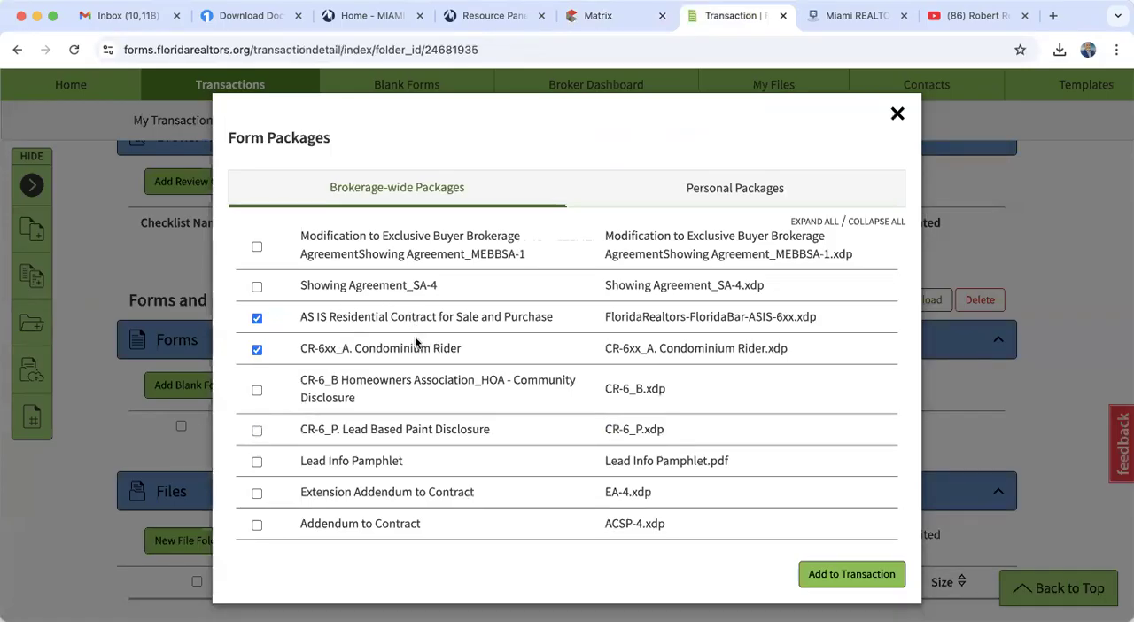
- Examine the remaining addenda and compensation agreement forms in the BUYER PACKAGE
{"action": "scroll", "coordinate": [417, 463], "scroll_direction": "down", "scroll_amount": 8}
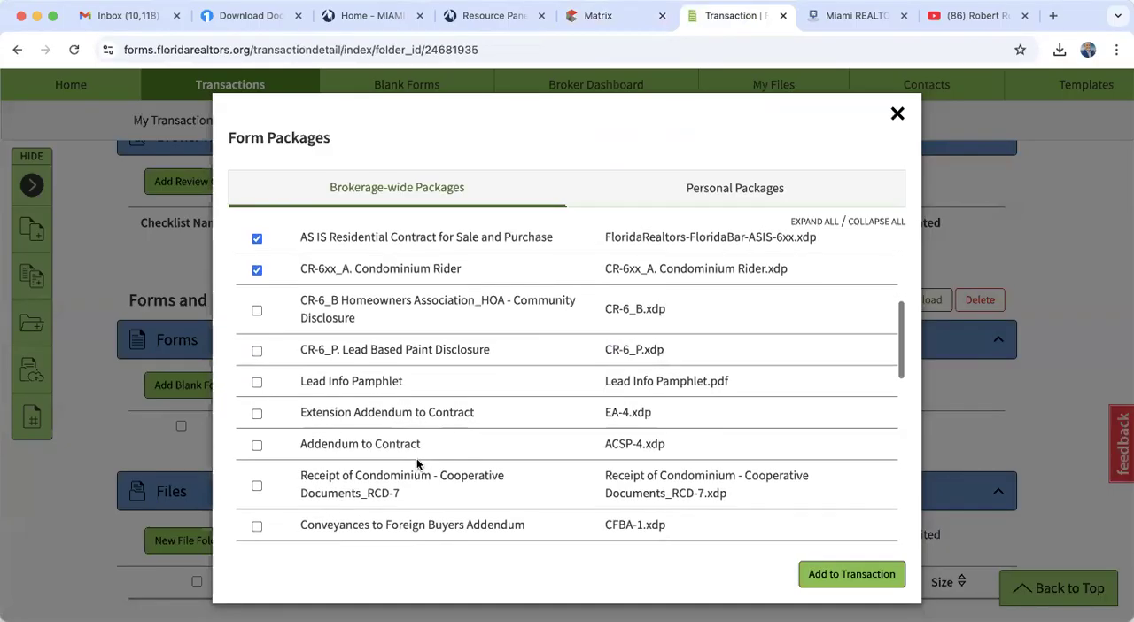
{"action": "scroll", "coordinate": [417, 458], "scroll_direction": "down", "scroll_amount": 2}
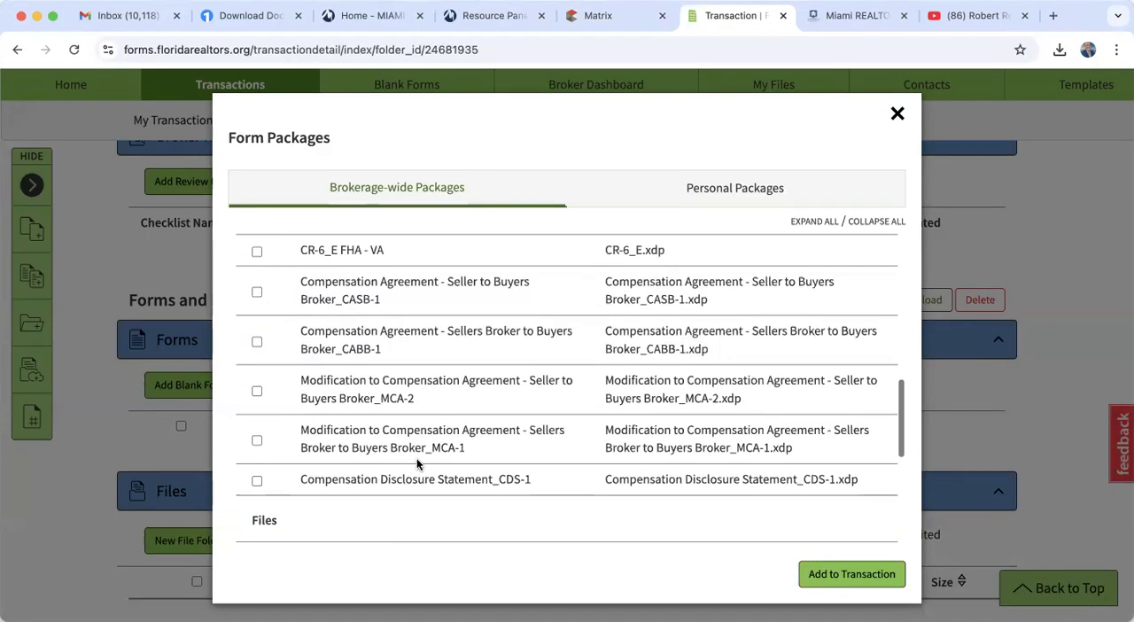
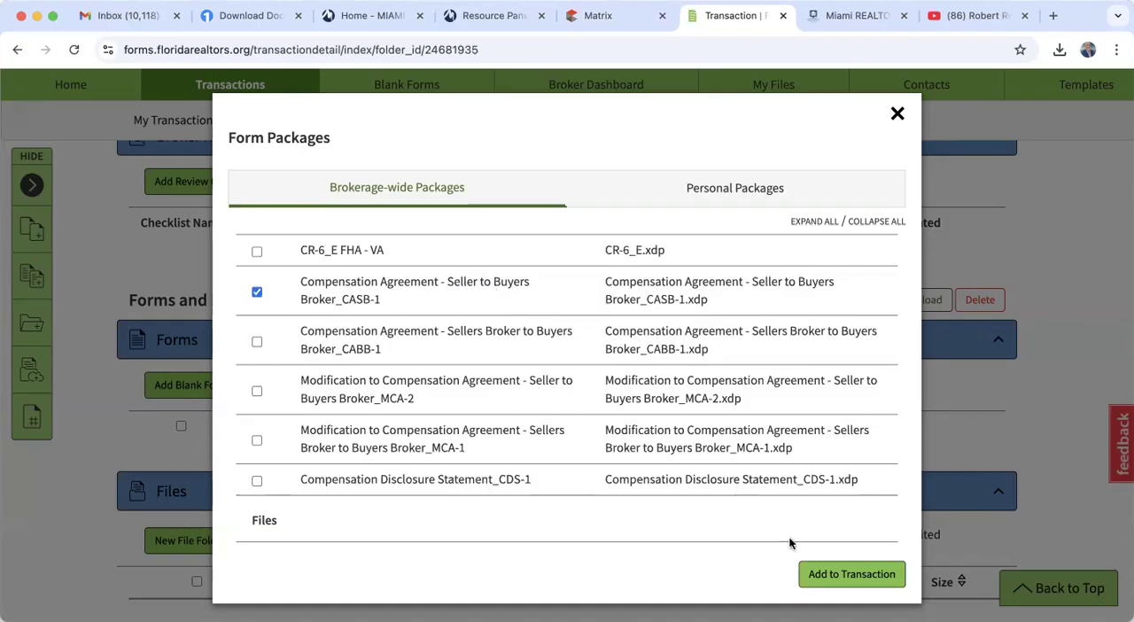
- Add the selected package forms to the transaction, keeping the transaction's existing buyer name and buyer broker name
{"action": "left_click", "coordinate": [864, 578]}
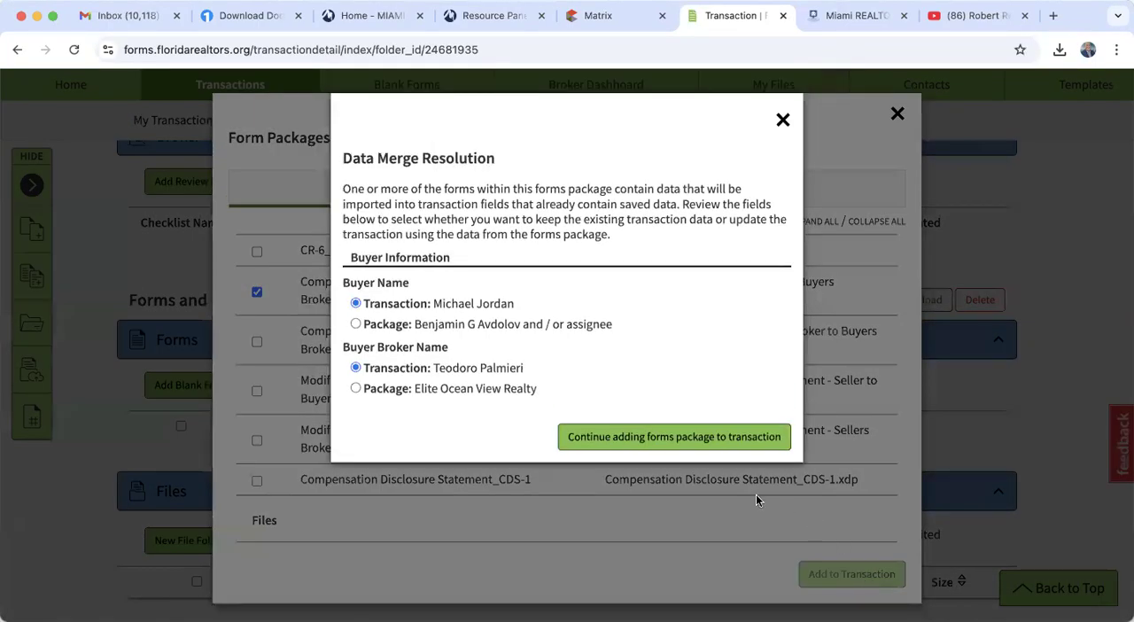
{"action": "left_click", "coordinate": [683, 441]}
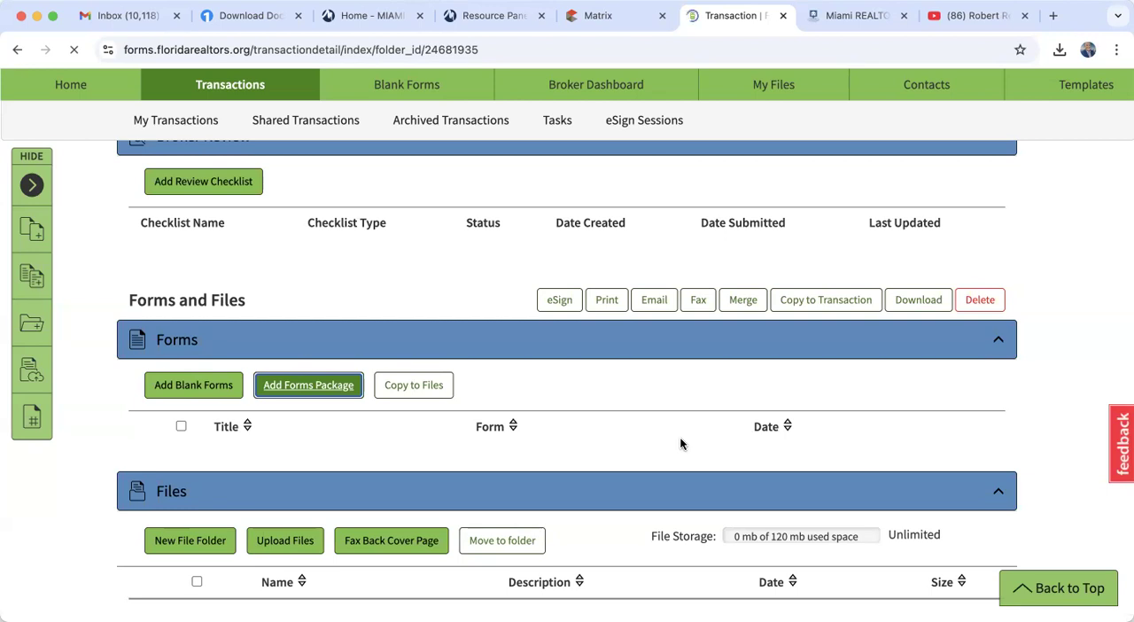
- Open the Compensation Agreement - Seller to Buyers Broker form and set its term to 45 days
{"action": "scroll", "coordinate": [680, 437], "scroll_direction": "down", "scroll_amount": 3}
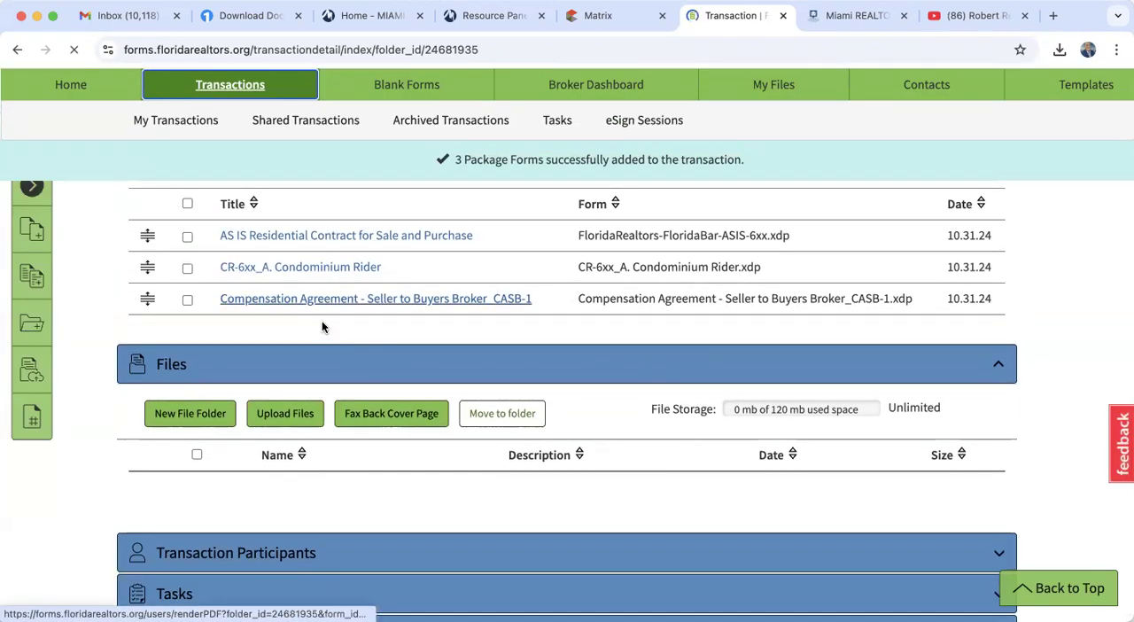
{"action": "left_click", "coordinate": [355, 299]}
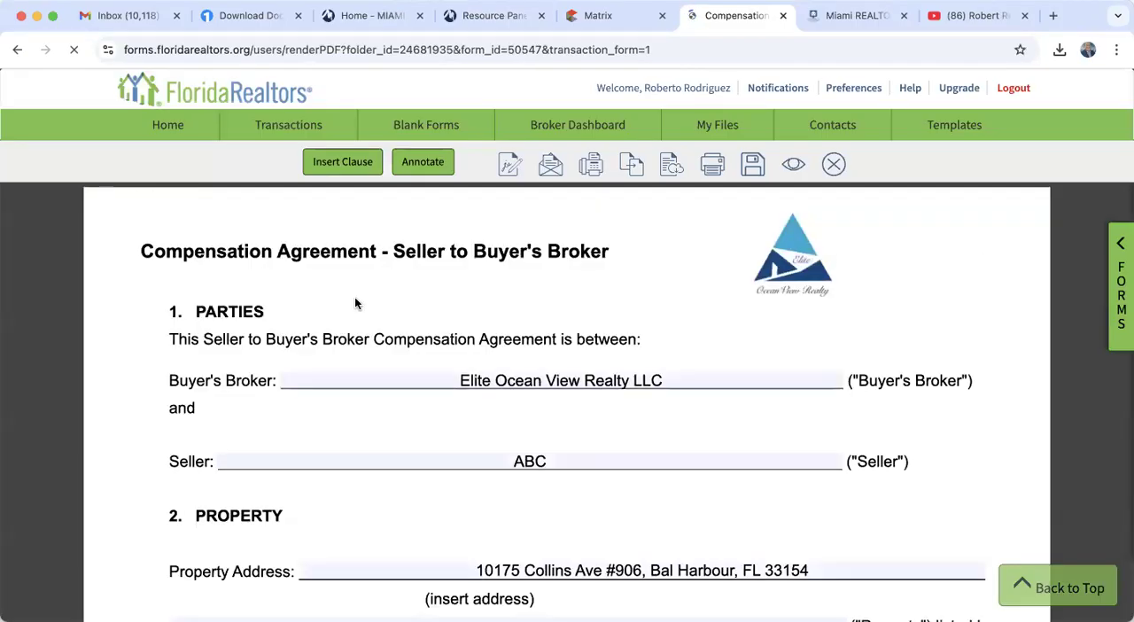
{"action": "scroll", "coordinate": [355, 301], "scroll_direction": "down", "scroll_amount": 5}
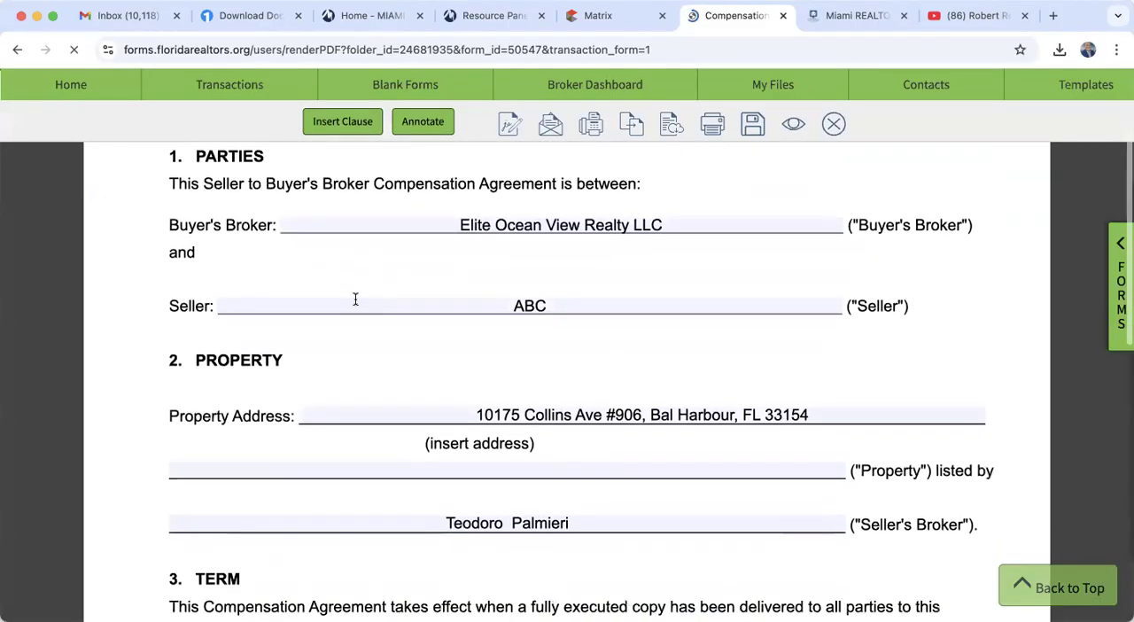
{"action": "scroll", "coordinate": [355, 300], "scroll_direction": "down", "scroll_amount": 1}
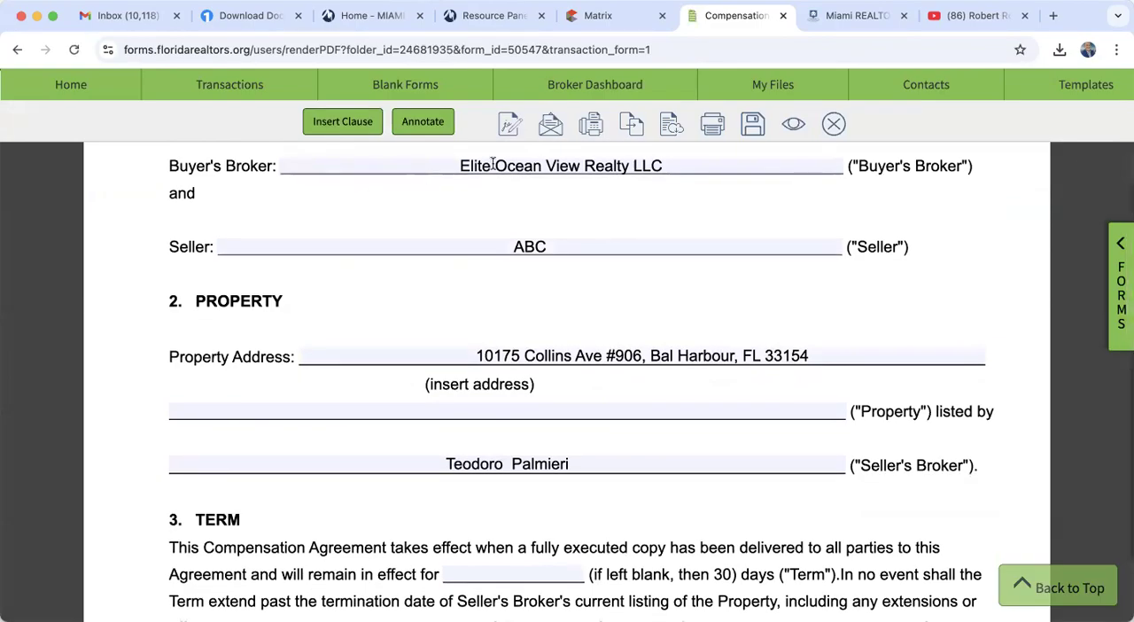
{"action": "scroll", "coordinate": [375, 353], "scroll_direction": "down", "scroll_amount": 4}
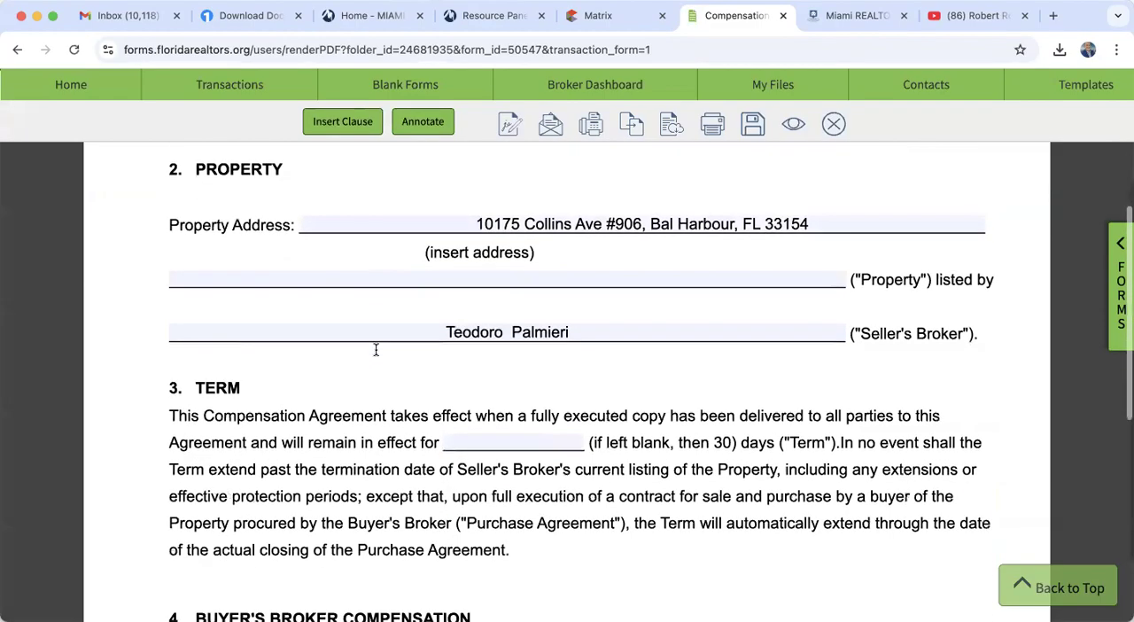
{"action": "scroll", "coordinate": [375, 355], "scroll_direction": "down", "scroll_amount": 3}
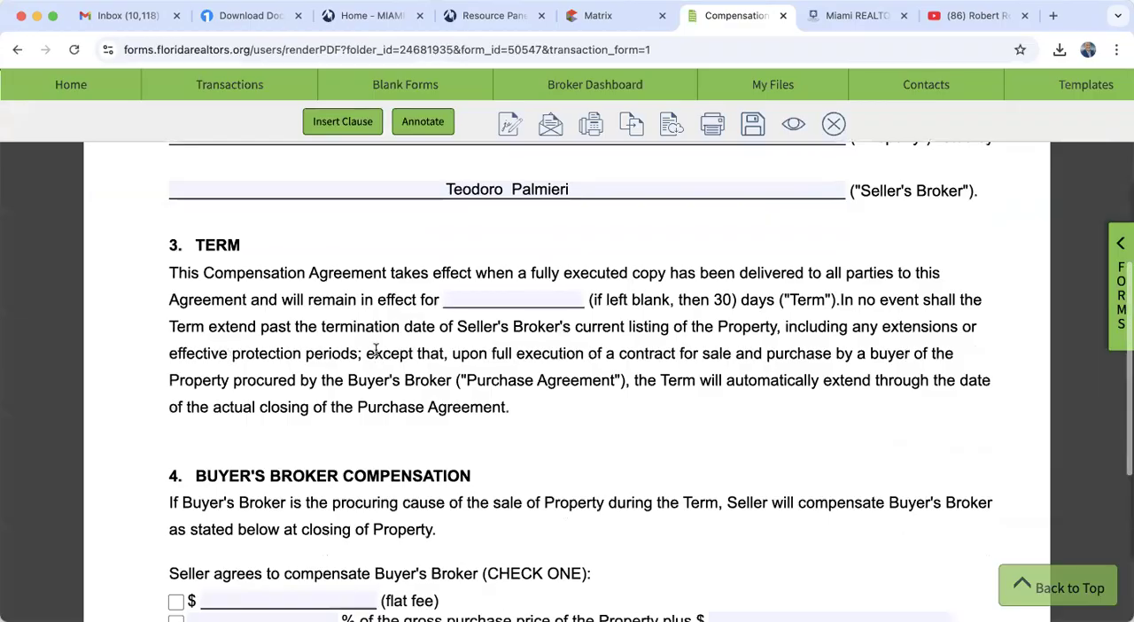
{"action": "left_click", "coordinate": [507, 297]}
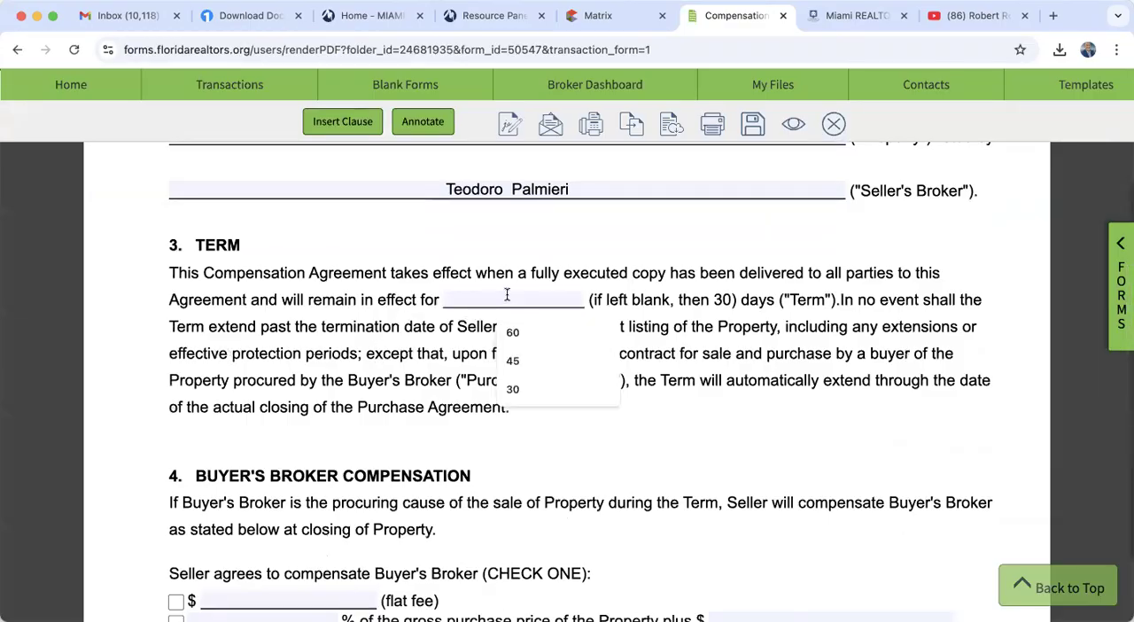
{"action": "left_click", "coordinate": [523, 388]}
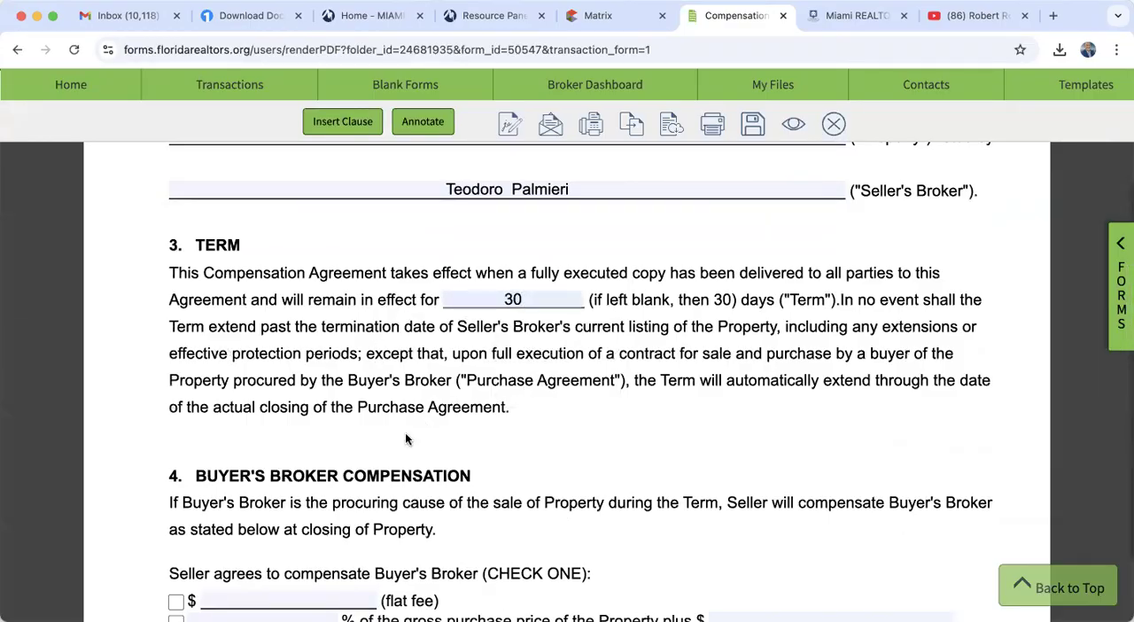
{"action": "double_click", "coordinate": [521, 301]}
{"action": "type", "text": "45"}
- Set the buyer's broker compensation to 3% of the gross purchase price plus $0
{"action": "scroll", "coordinate": [525, 350], "scroll_direction": "down", "scroll_amount": 3}
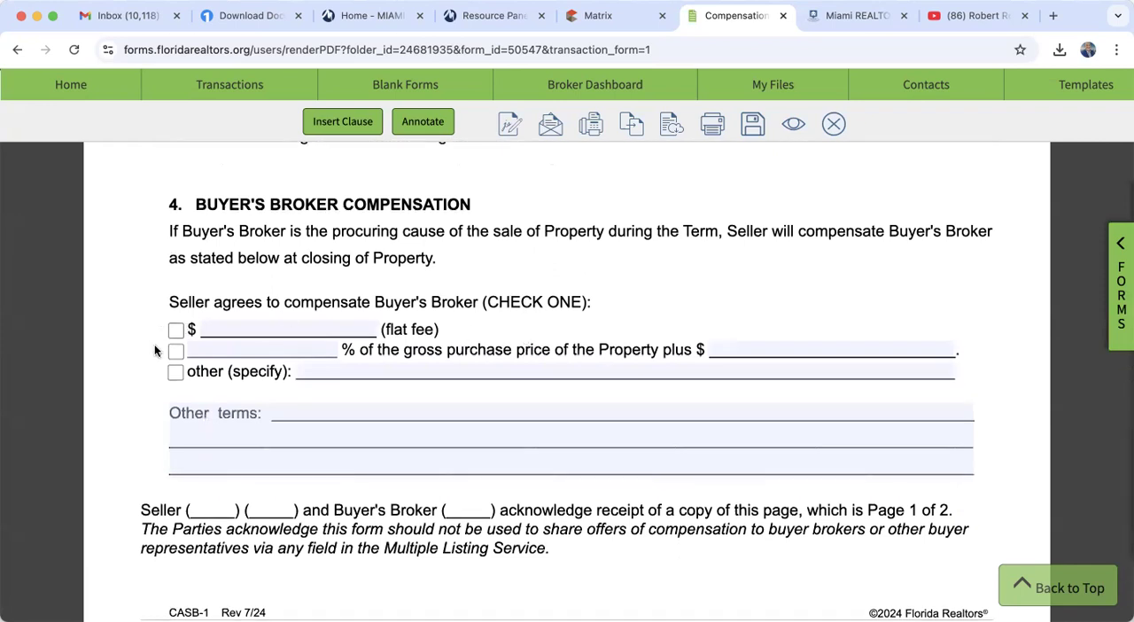
{"action": "left_click", "coordinate": [236, 349]}
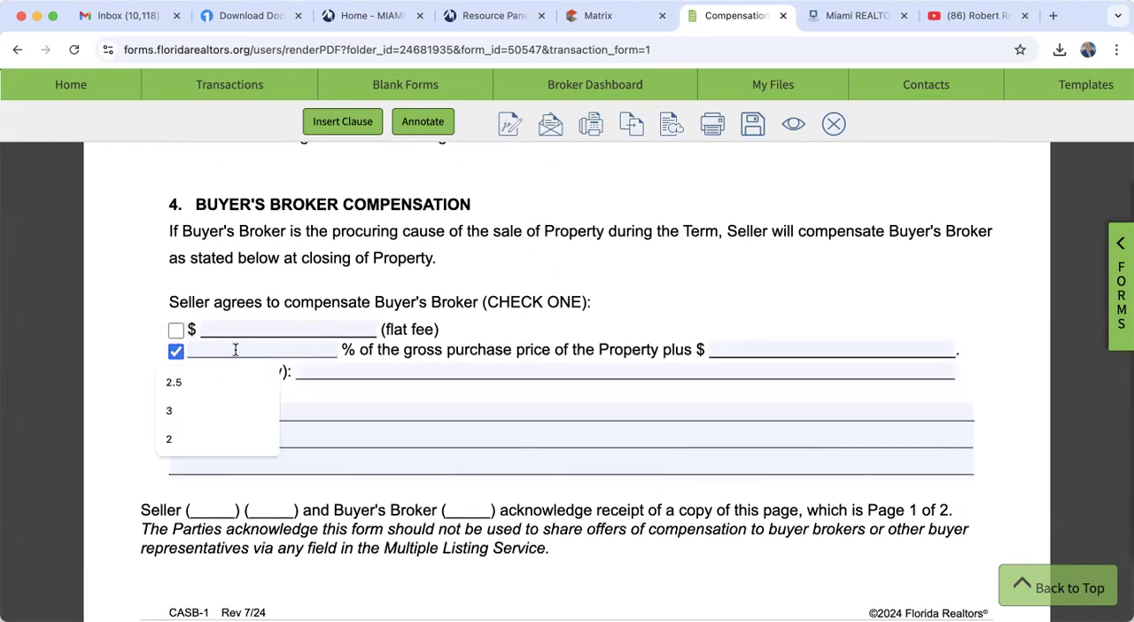
{"action": "left_click", "coordinate": [223, 411]}
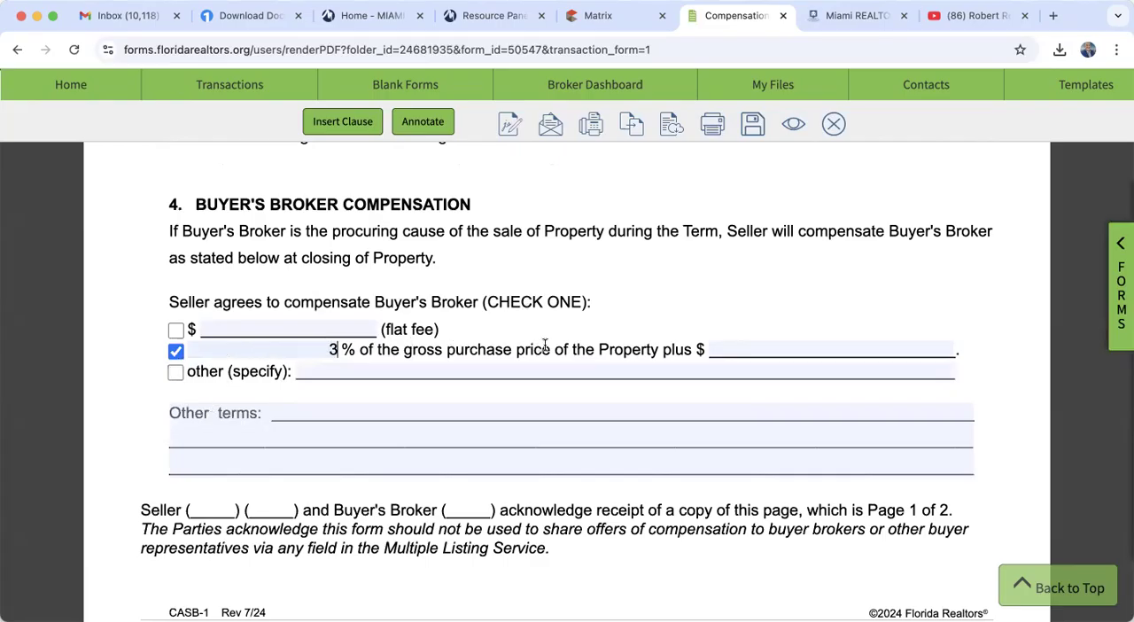
{"action": "left_click", "coordinate": [729, 350]}
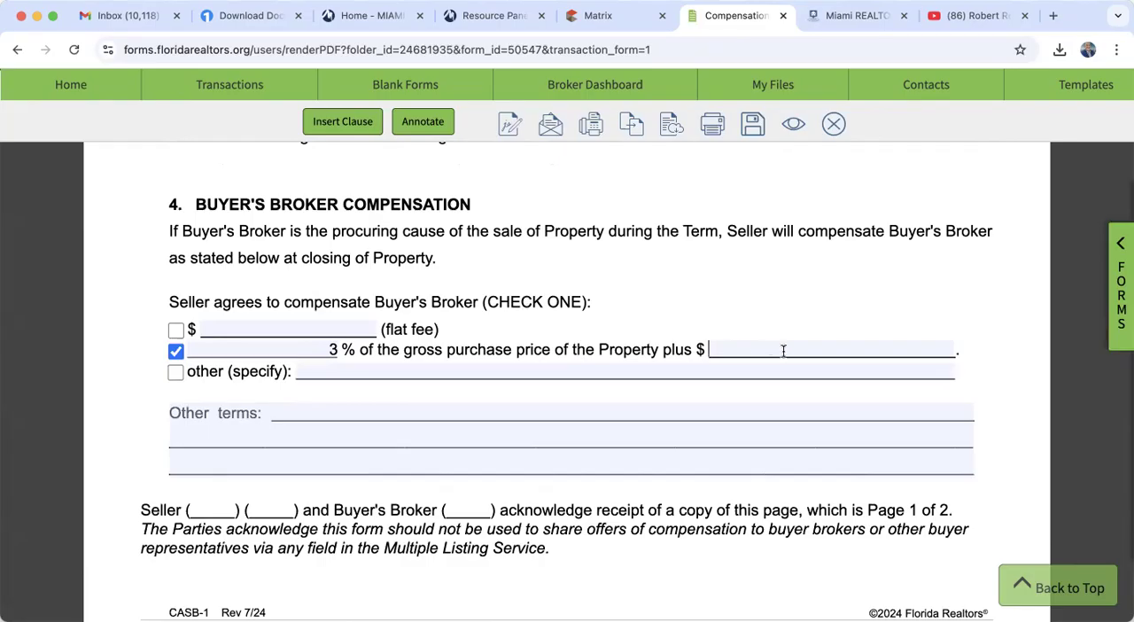
{"action": "type", "text": "0"}
{"action": "left_click", "coordinate": [832, 328]}
- Save the completed compensation agreement
{"action": "scroll", "coordinate": [751, 343], "scroll_direction": "down", "scroll_amount": 10}
{"action": "scroll", "coordinate": [752, 343], "scroll_direction": "down", "scroll_amount": 8}
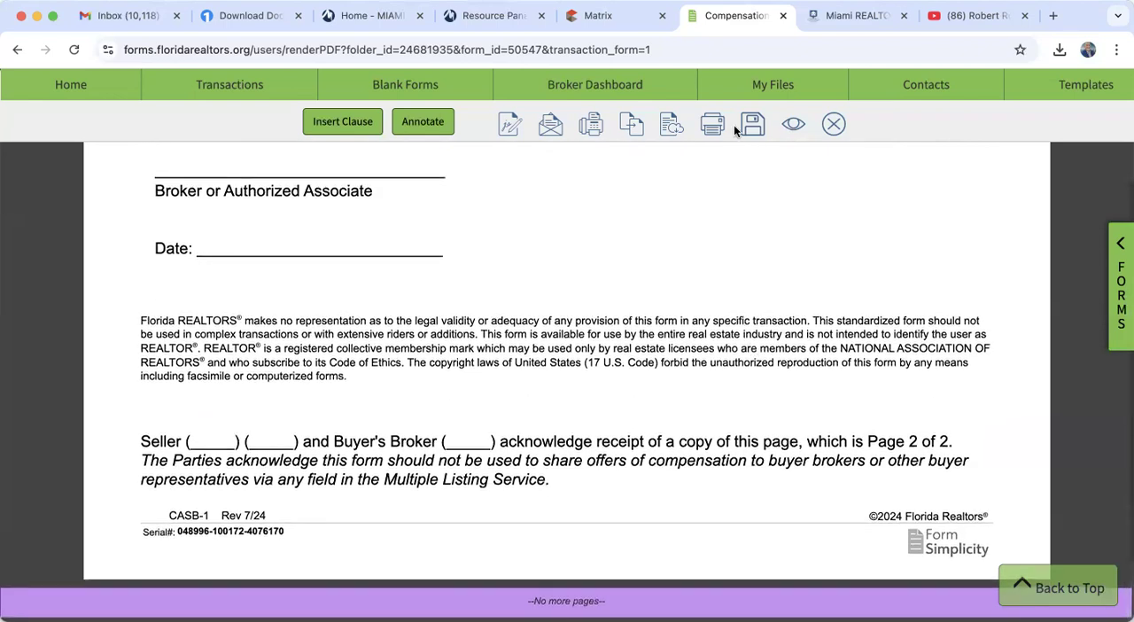
{"action": "left_click", "coordinate": [749, 125]}
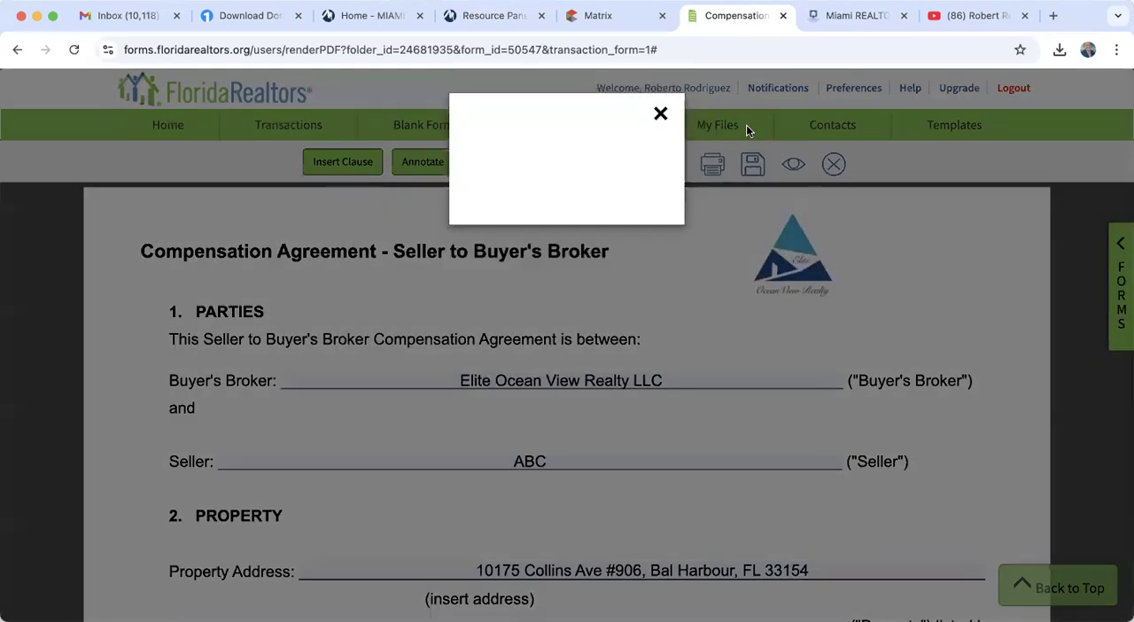
{"action": "left_click", "coordinate": [660, 113]}
- Review the seller and buyer's broker signature sections of the compensation agreement and close the form
{"action": "scroll", "coordinate": [588, 443], "scroll_direction": "down", "scroll_amount": 15}
{"action": "scroll", "coordinate": [589, 443], "scroll_direction": "up", "scroll_amount": 3}
{"action": "scroll", "coordinate": [588, 443], "scroll_direction": "up", "scroll_amount": 2}
{"action": "scroll", "coordinate": [588, 443], "scroll_direction": "down", "scroll_amount": 2}
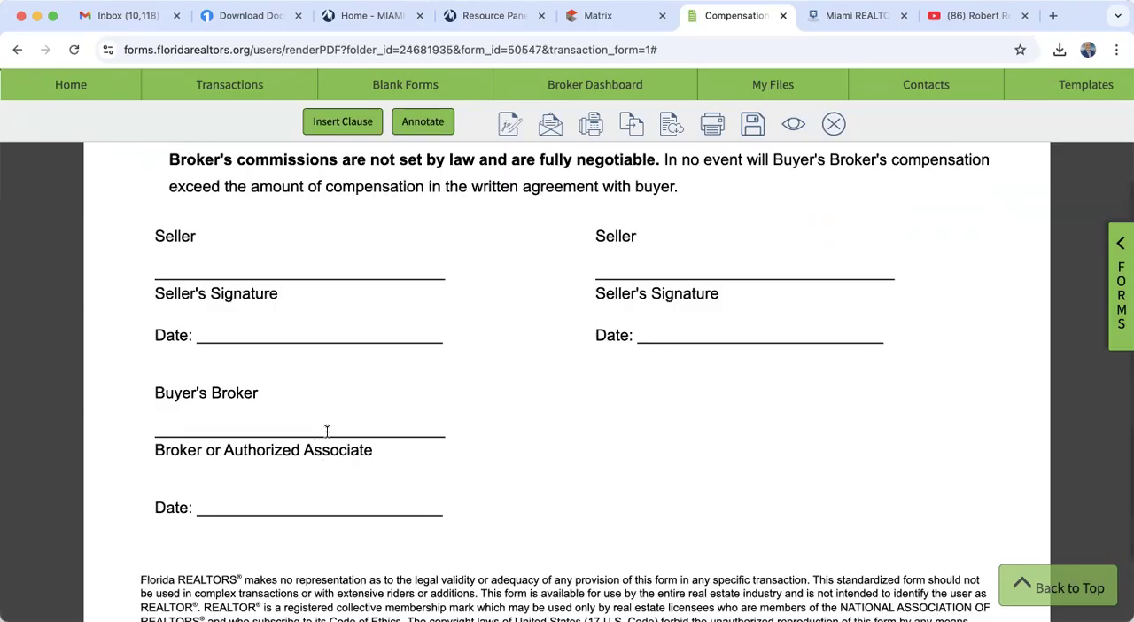
{"action": "scroll", "coordinate": [334, 428], "scroll_direction": "up", "scroll_amount": 2}
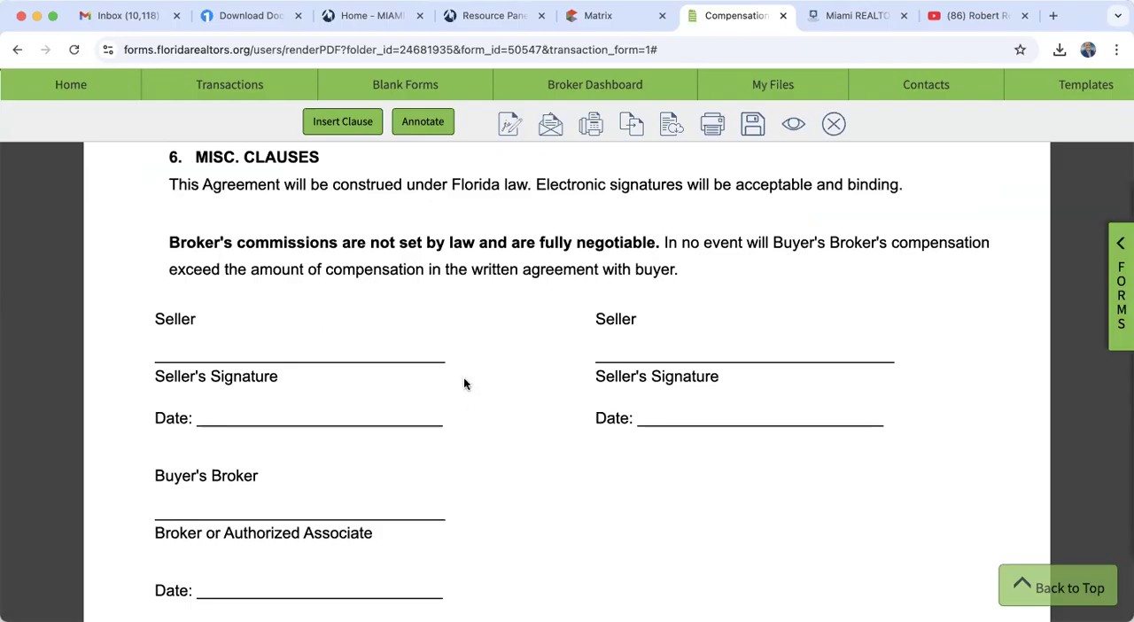
{"action": "left_click", "coordinate": [837, 124]}
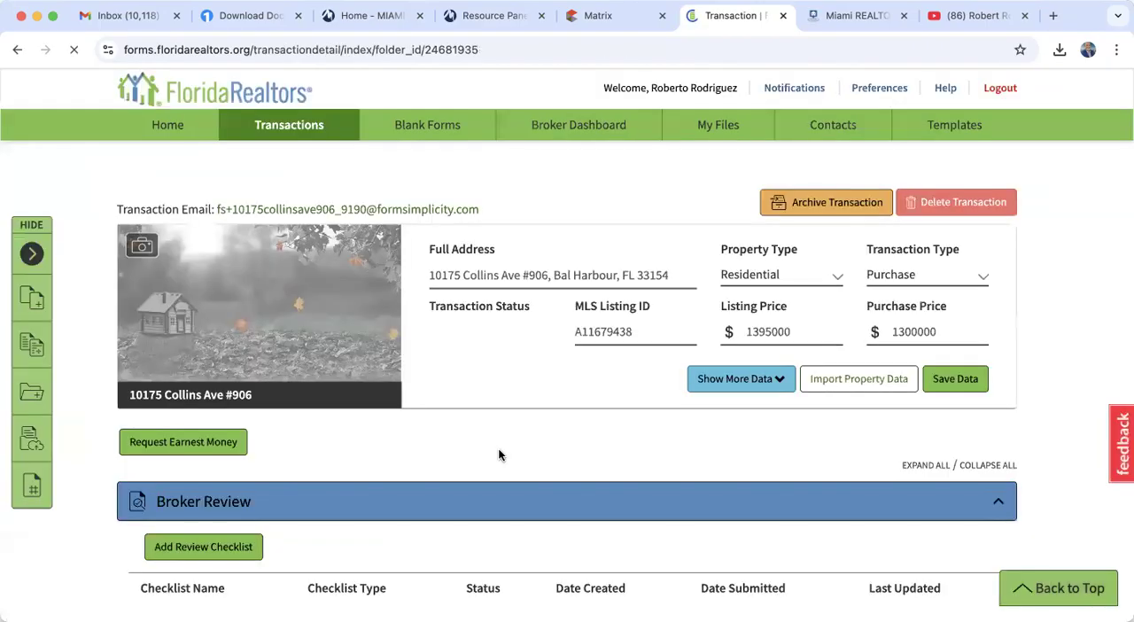
- Open the AS IS Residential Contract for Sale and Purchase and set the initial escrow deposit to $70,000
{"action": "scroll", "coordinate": [497, 447], "scroll_direction": "down", "scroll_amount": 10}
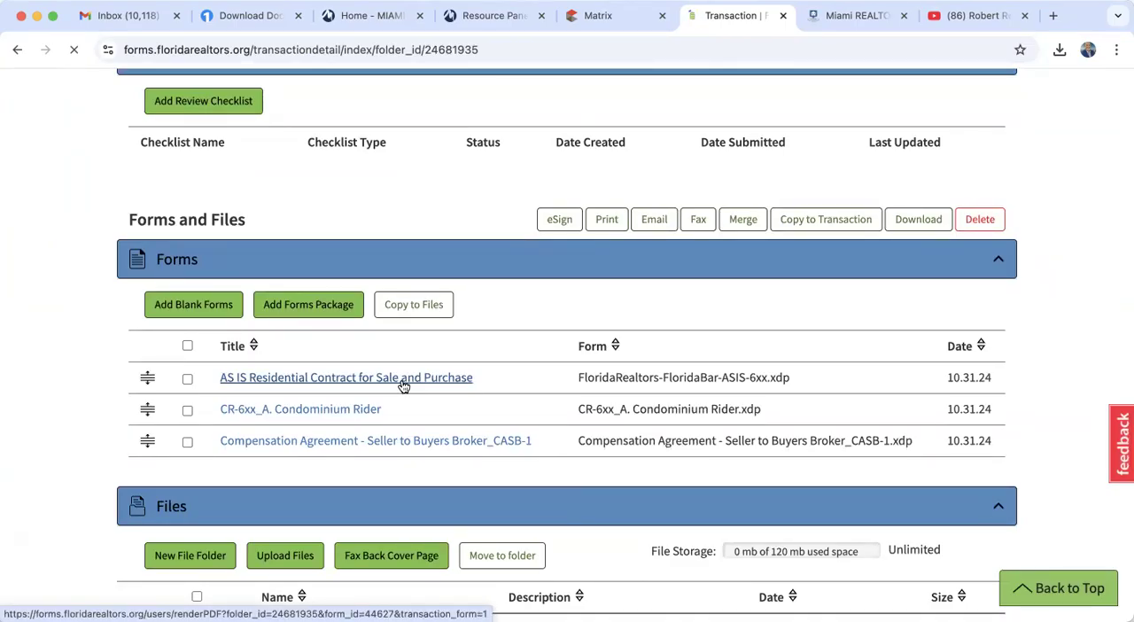
{"action": "left_click", "coordinate": [403, 386]}
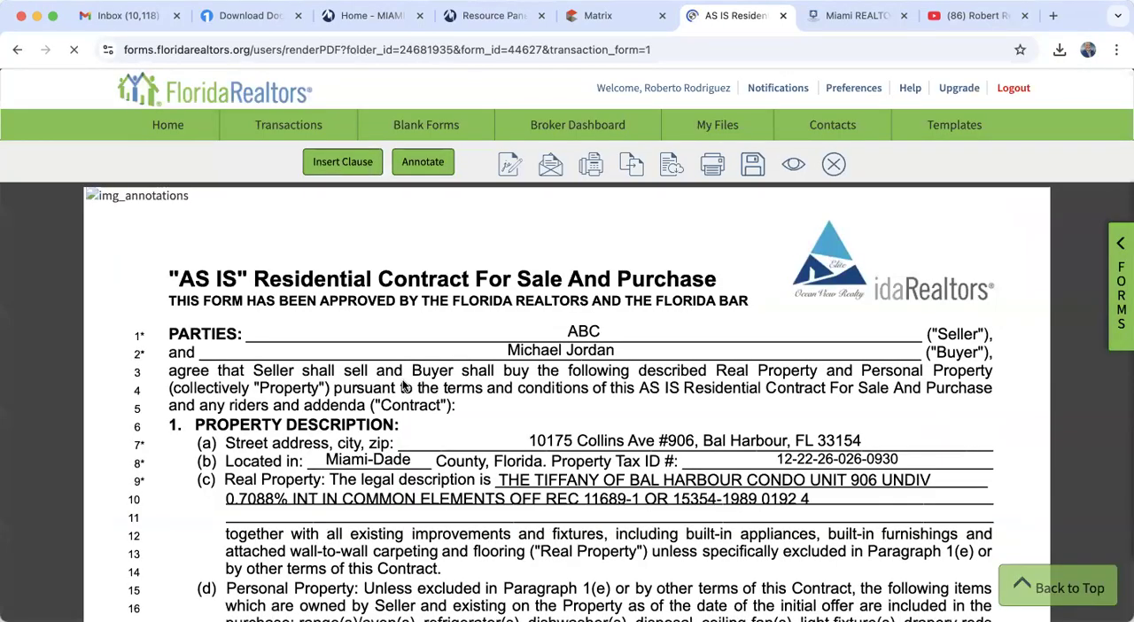
{"action": "scroll", "coordinate": [403, 390], "scroll_direction": "down", "scroll_amount": 3}
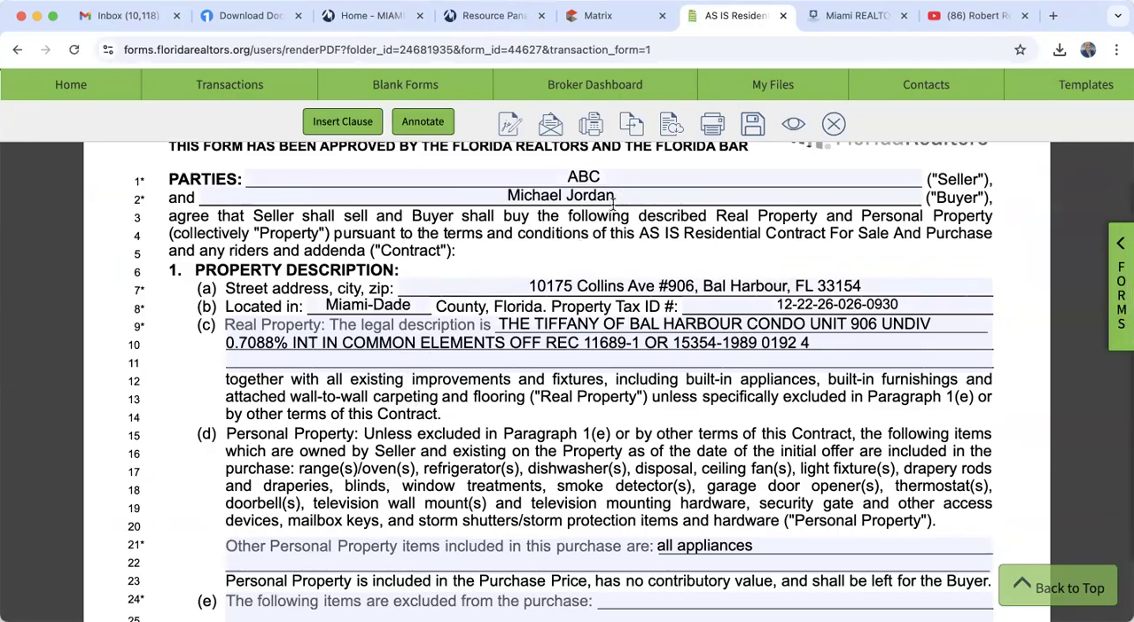
{"action": "scroll", "coordinate": [635, 305], "scroll_direction": "down", "scroll_amount": 1}
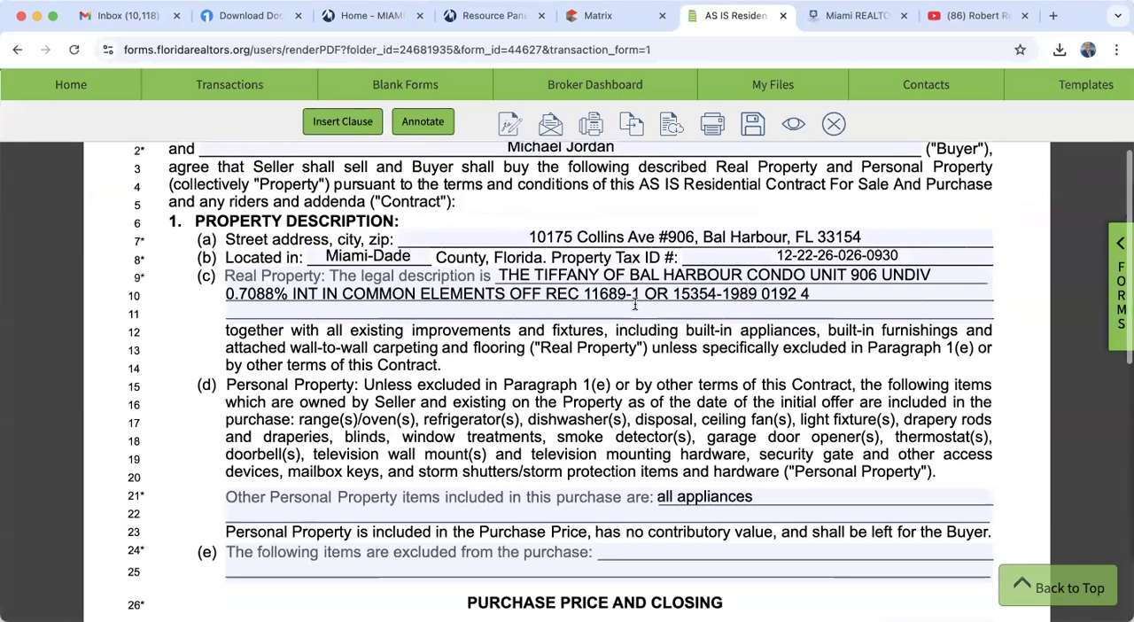
{"action": "scroll", "coordinate": [634, 305], "scroll_direction": "down", "scroll_amount": 4}
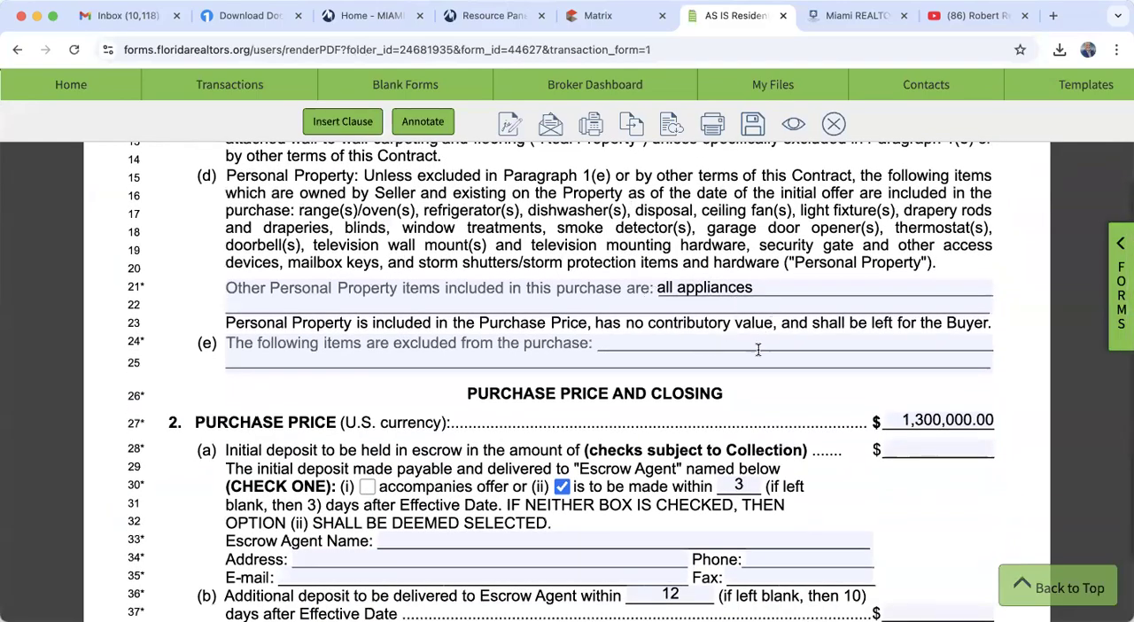
{"action": "scroll", "coordinate": [755, 347], "scroll_direction": "down", "scroll_amount": 2}
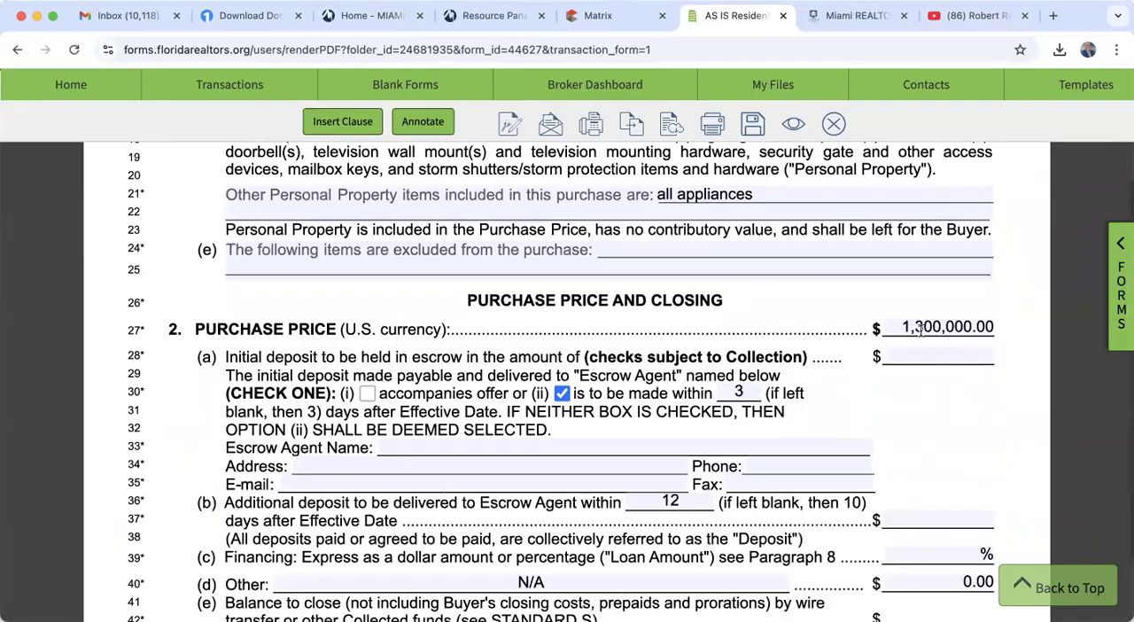
{"action": "left_click", "coordinate": [921, 357]}
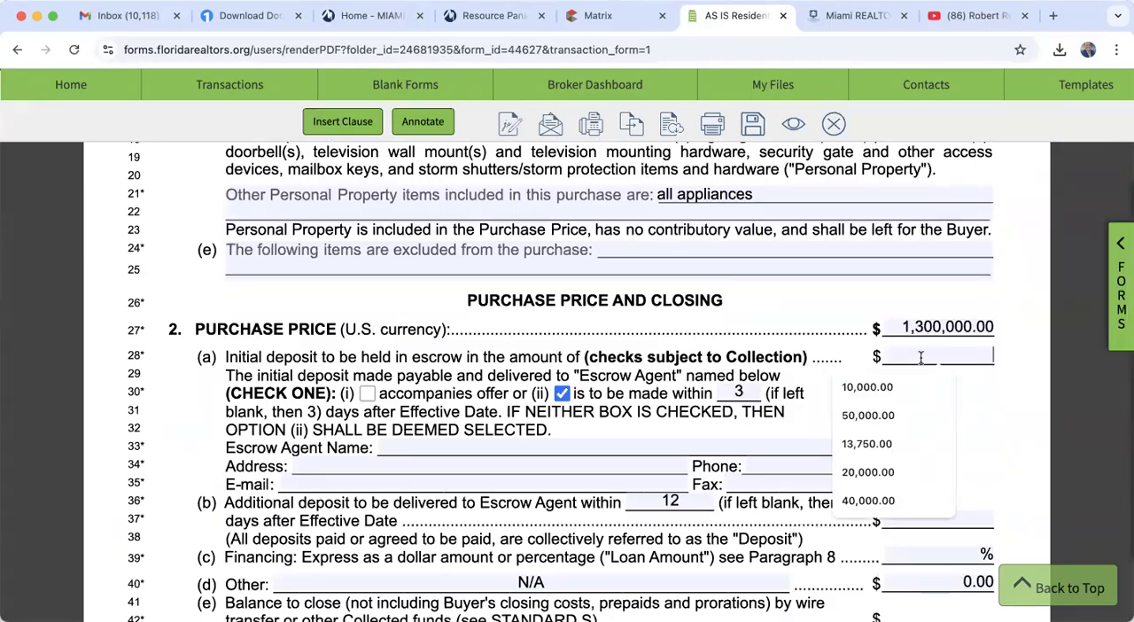
{"action": "type", "text": "70000"}
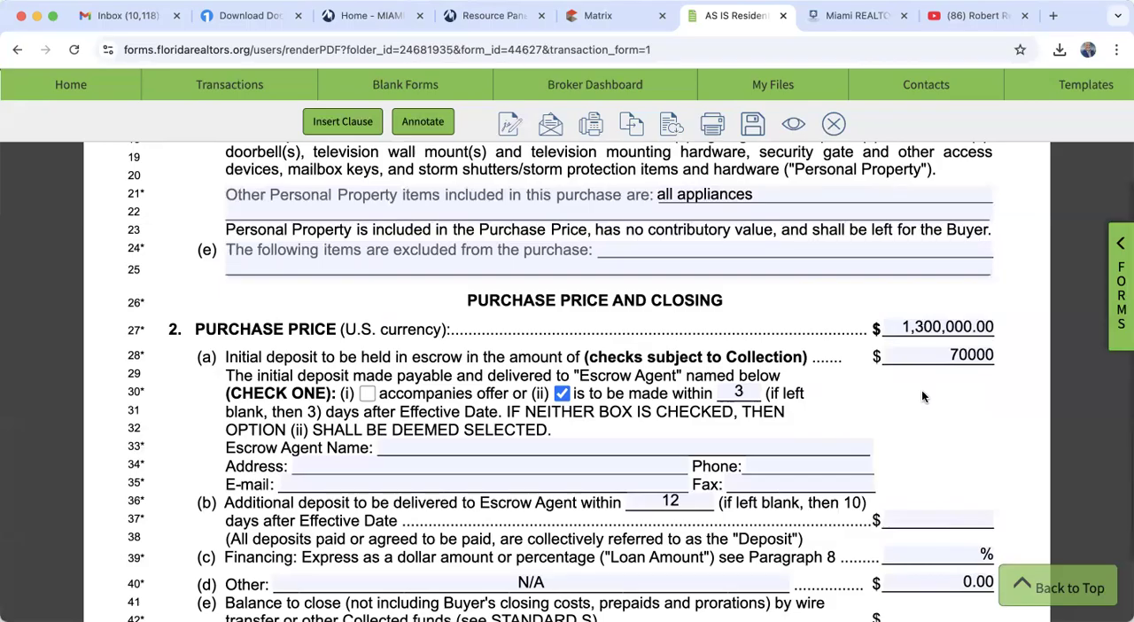
{"action": "left_click", "coordinate": [922, 397]}
- Enter Marina Title as the contract's escrow agent and set the additional deposit to $0
{"action": "scroll", "coordinate": [986, 400], "scroll_direction": "down", "scroll_amount": 3}
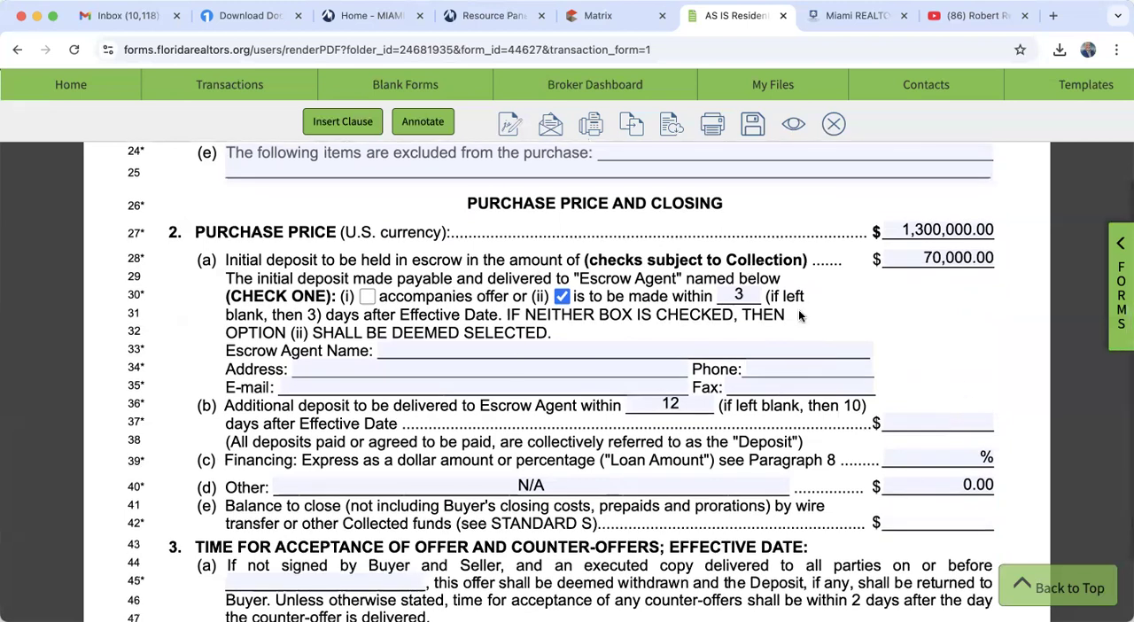
{"action": "left_click", "coordinate": [499, 352]}
{"action": "left_click", "coordinate": [505, 372]}
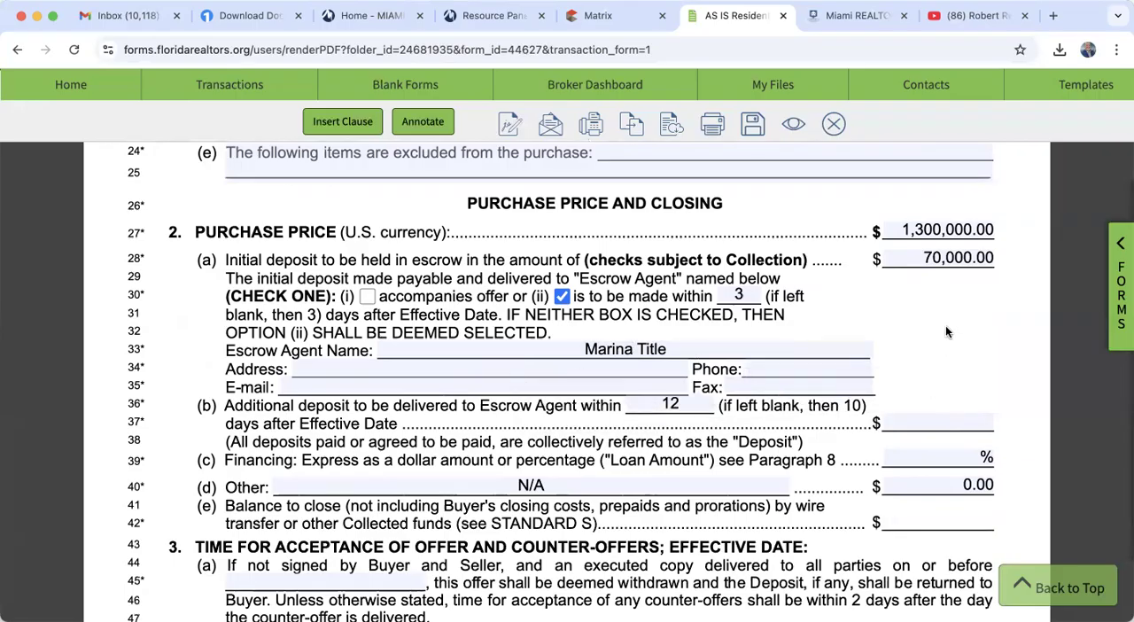
{"action": "scroll", "coordinate": [945, 332], "scroll_direction": "down", "scroll_amount": 2}
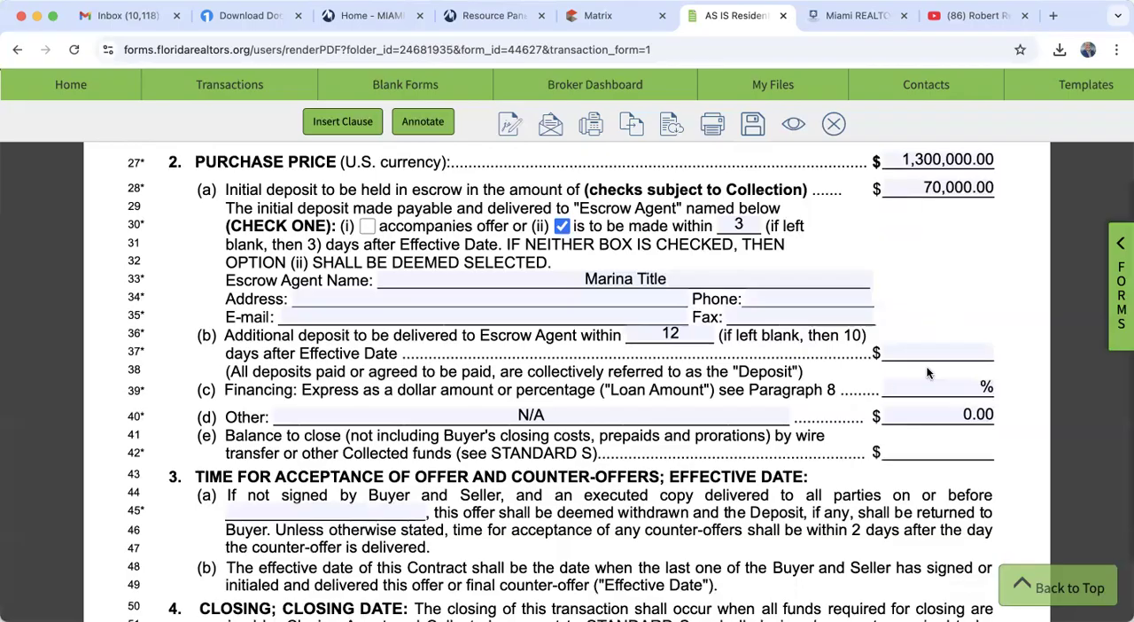
{"action": "left_click", "coordinate": [925, 353]}
{"action": "type", "text": "0"}
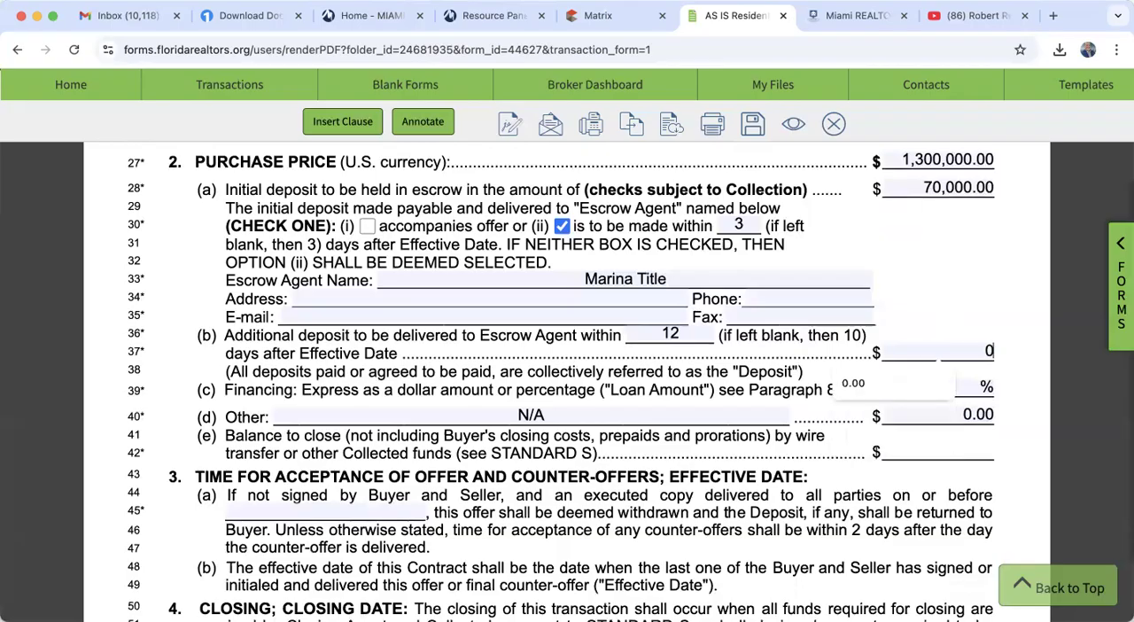
{"action": "key", "text": "Tab"}
- Set the contract's financing to 75% and check it against the purchase price and deposit amounts
{"action": "scroll", "coordinate": [944, 280], "scroll_direction": "down", "scroll_amount": 3}
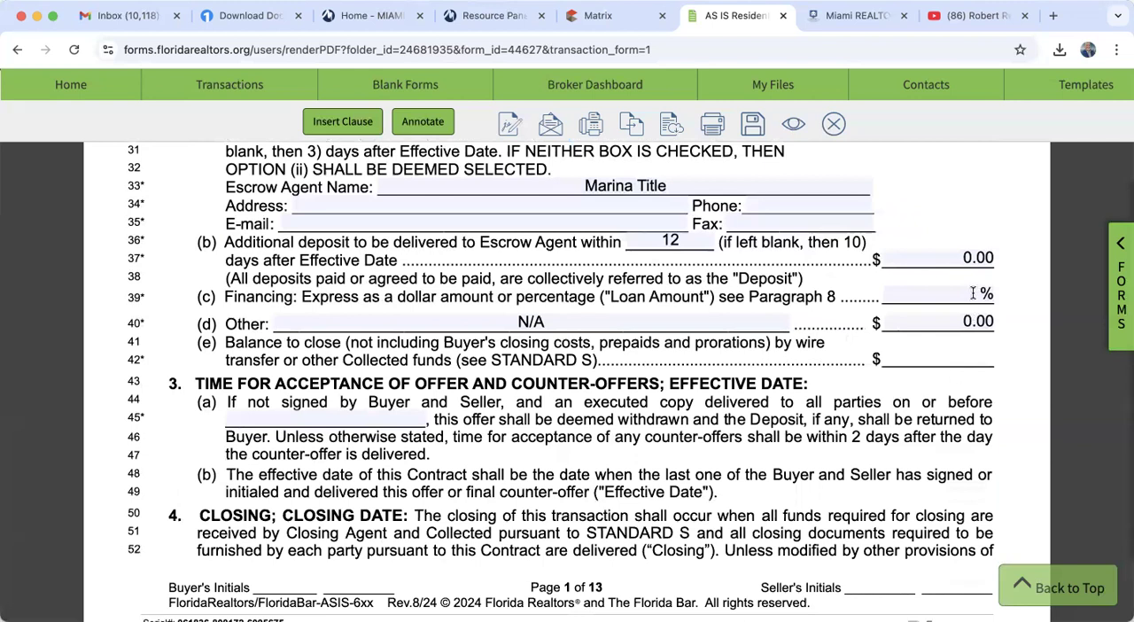
{"action": "left_click", "coordinate": [971, 293]}
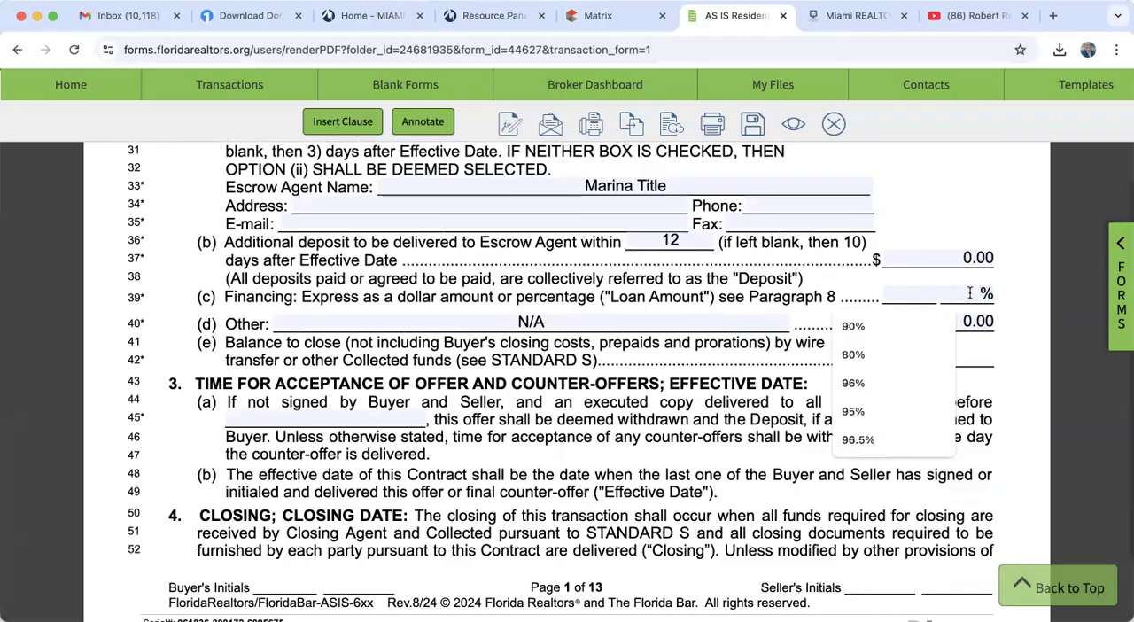
{"action": "type", "text": "75"}
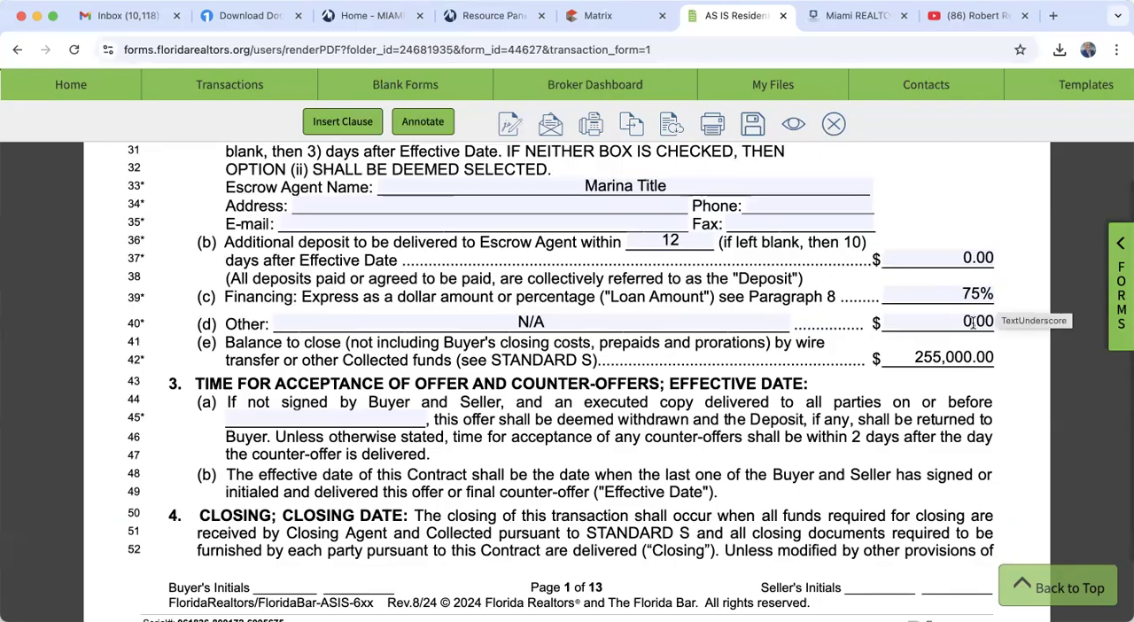
{"action": "scroll", "coordinate": [955, 366], "scroll_direction": "up", "scroll_amount": 3}
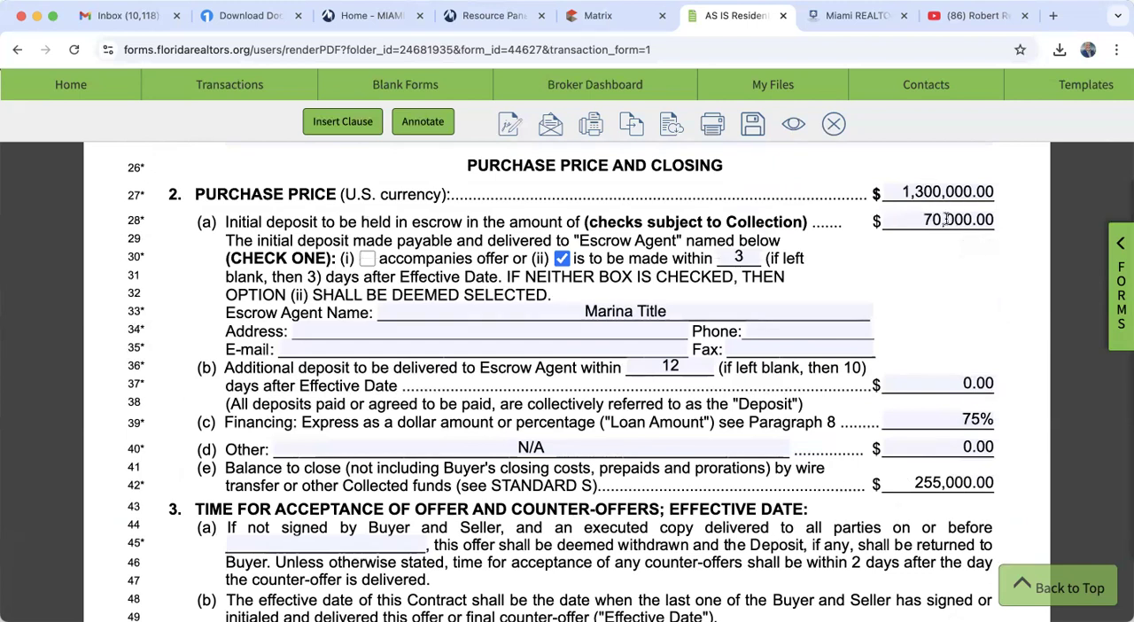
- Check the balance to close against the price and financing, and set the offer's acceptance deadline to November 6, 2024
{"action": "scroll", "coordinate": [1023, 321], "scroll_direction": "down", "scroll_amount": 2}
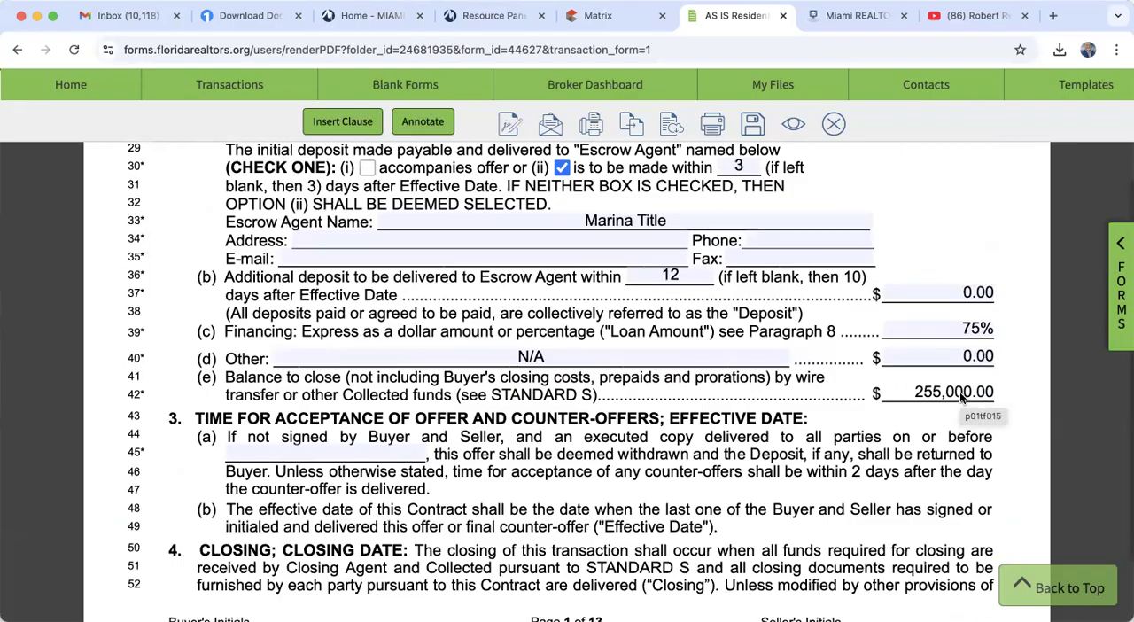
{"action": "scroll", "coordinate": [961, 394], "scroll_direction": "up", "scroll_amount": 5}
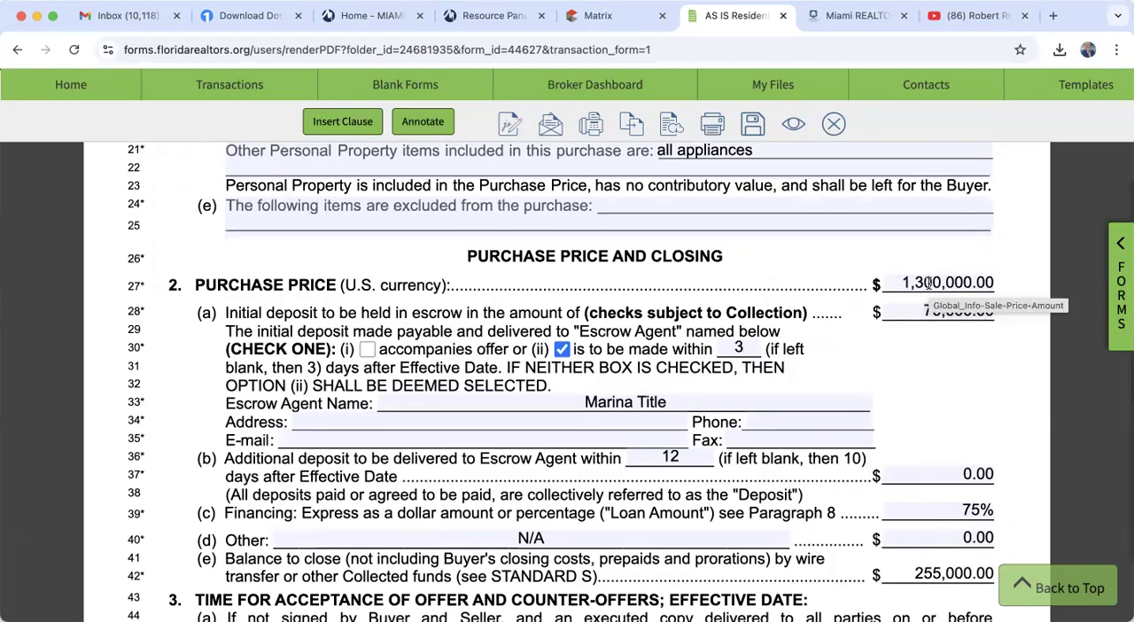
{"action": "scroll", "coordinate": [952, 411], "scroll_direction": "down", "scroll_amount": 5}
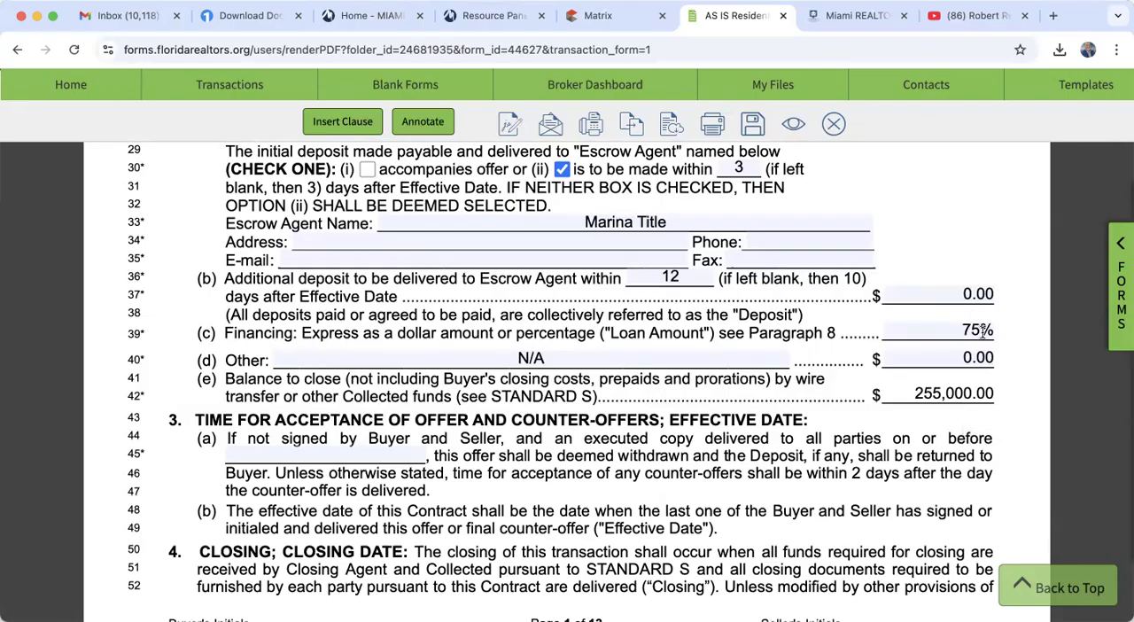
{"action": "scroll", "coordinate": [946, 443], "scroll_direction": "down", "scroll_amount": 3}
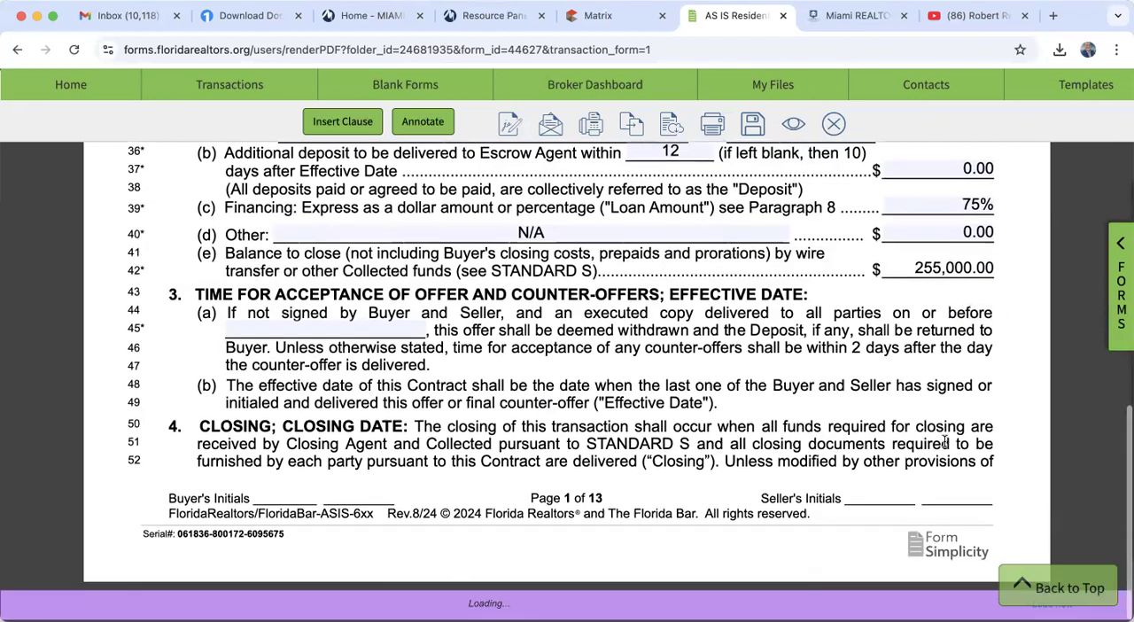
{"action": "left_click", "coordinate": [321, 328]}
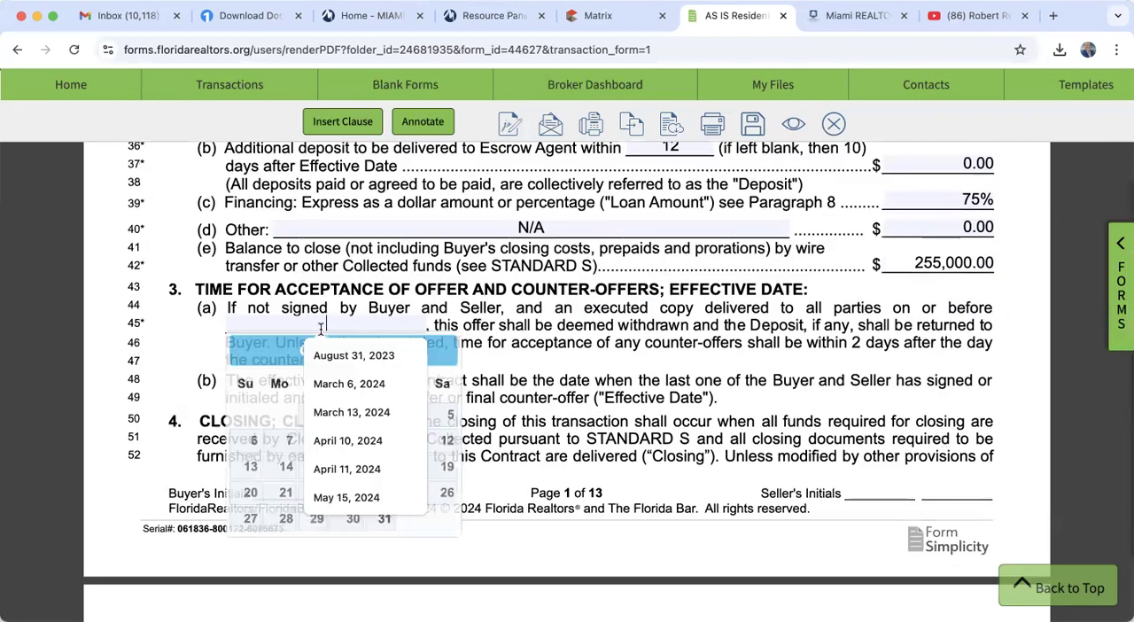
{"action": "left_click", "coordinate": [283, 351]}
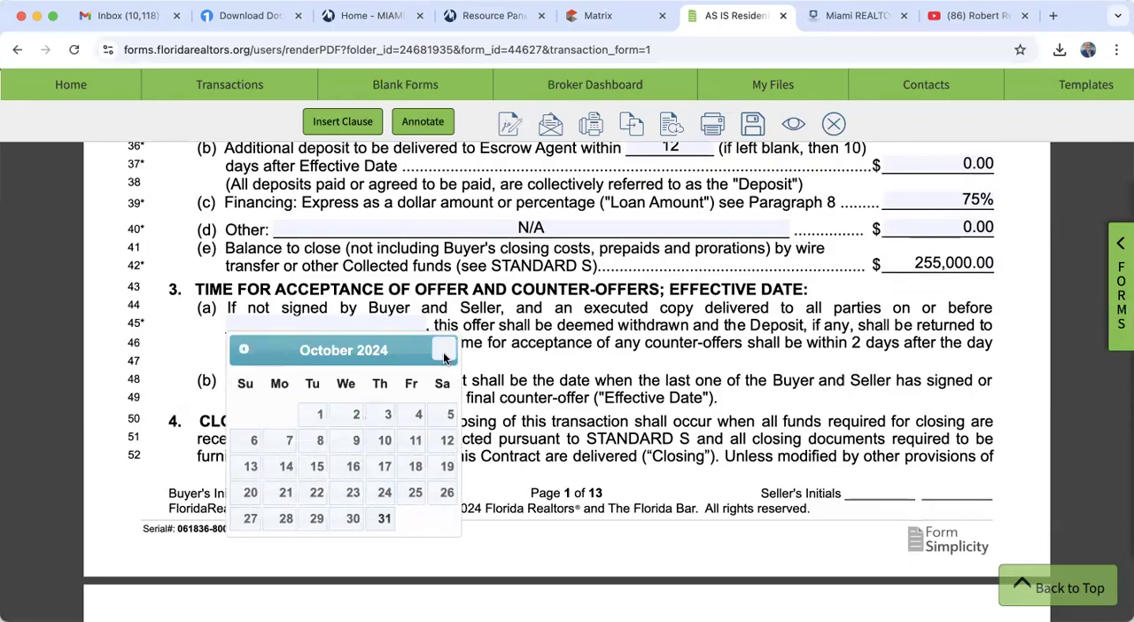
{"action": "left_click", "coordinate": [445, 353]}
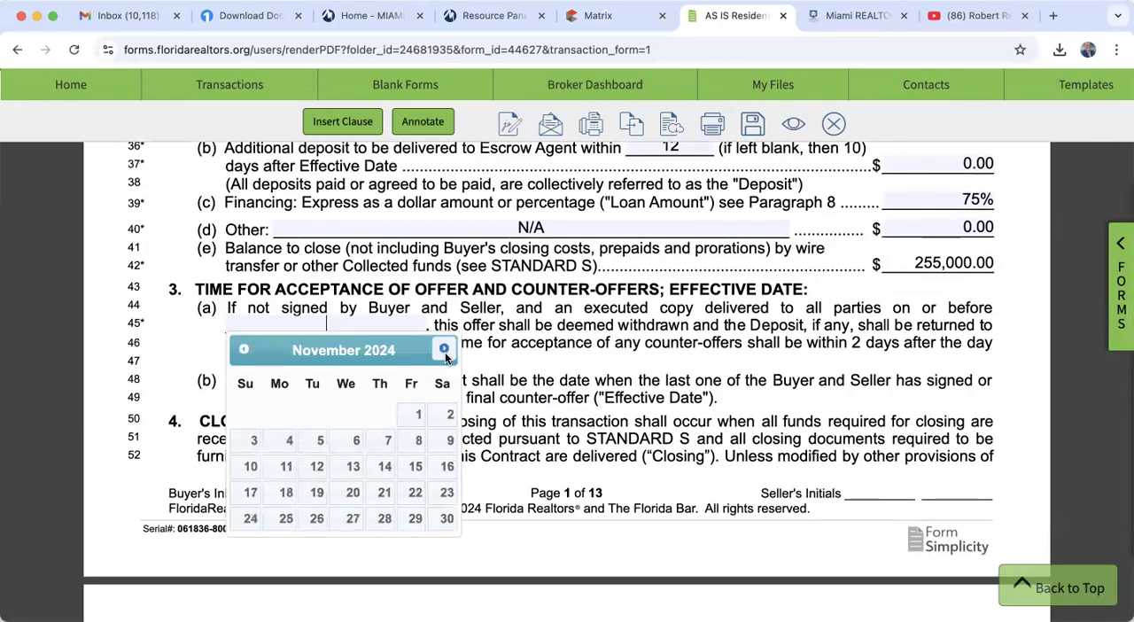
{"action": "left_click", "coordinate": [356, 440]}
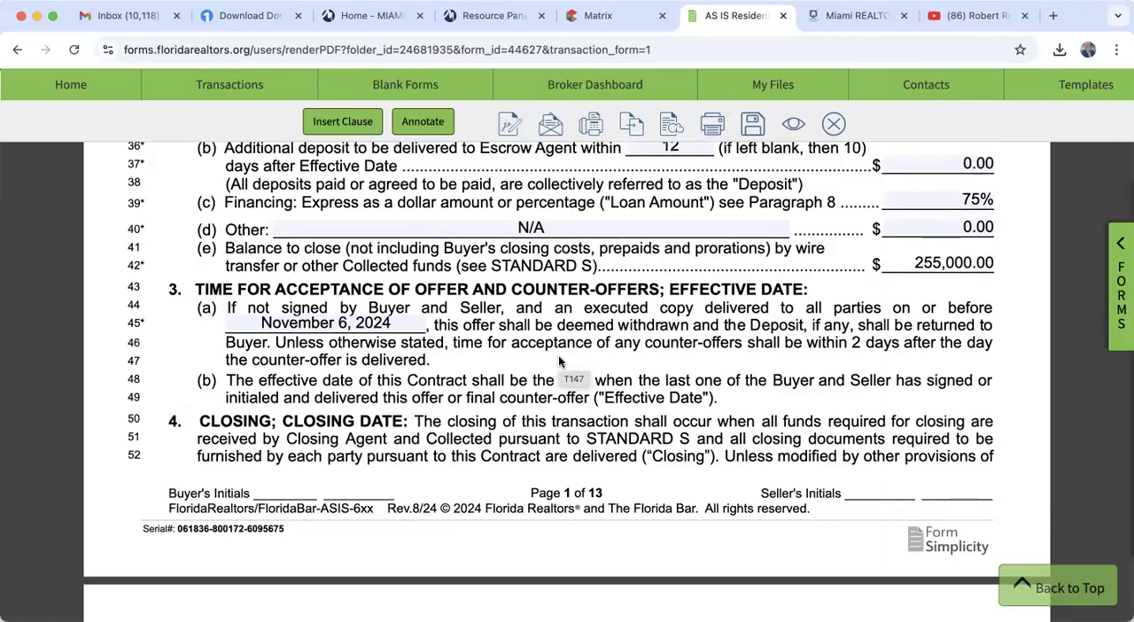
- Set the contract's Closing Date in paragraph 4 to December 12, 2024
{"action": "scroll", "coordinate": [558, 361], "scroll_direction": "down", "scroll_amount": 10}
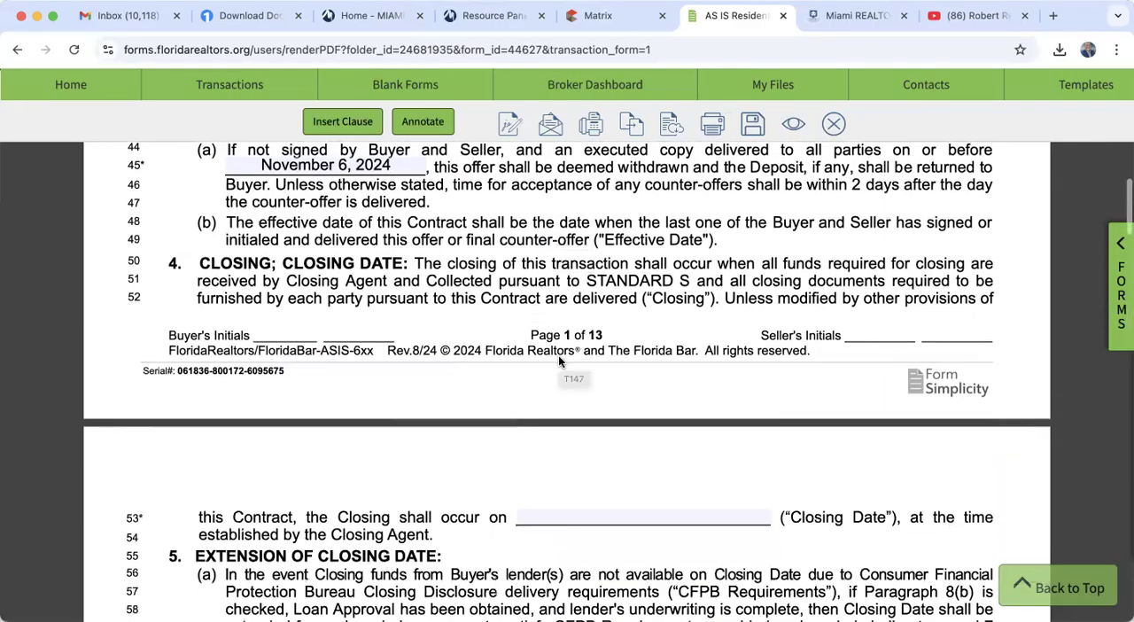
{"action": "left_click", "coordinate": [612, 289]}
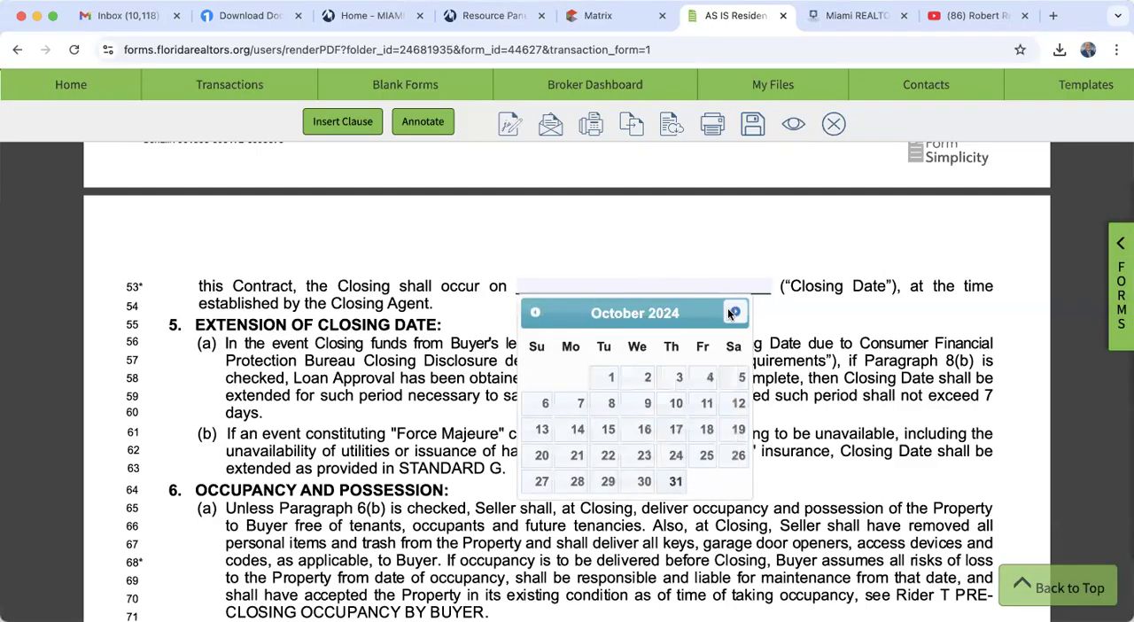
{"action": "left_click", "coordinate": [733, 313]}
{"action": "left_click", "coordinate": [732, 313]}
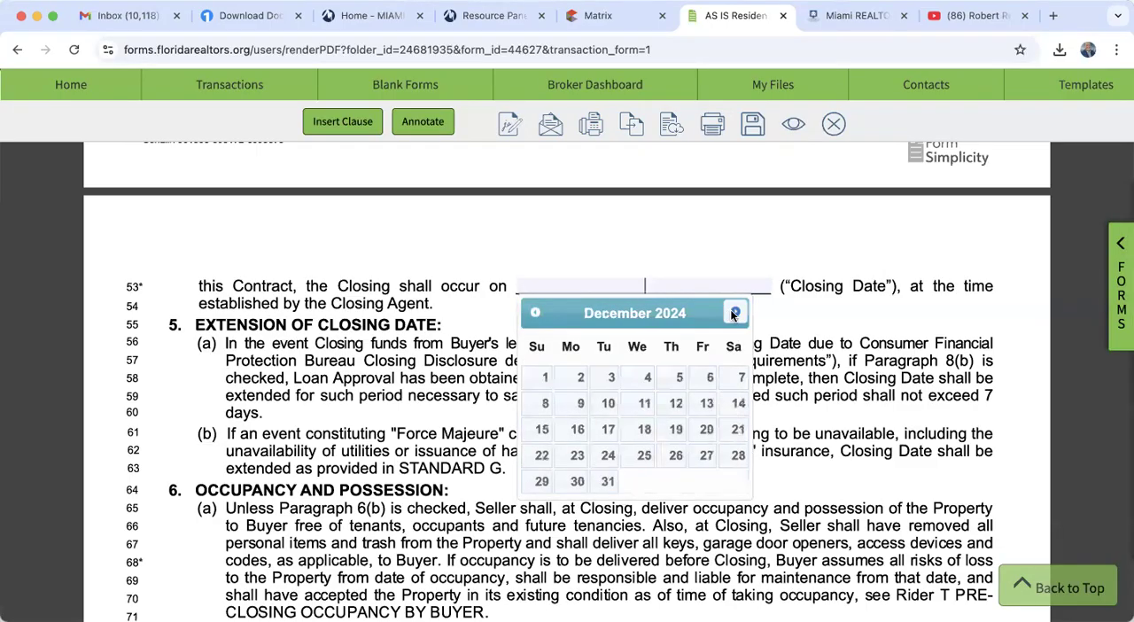
{"action": "left_click", "coordinate": [676, 405]}
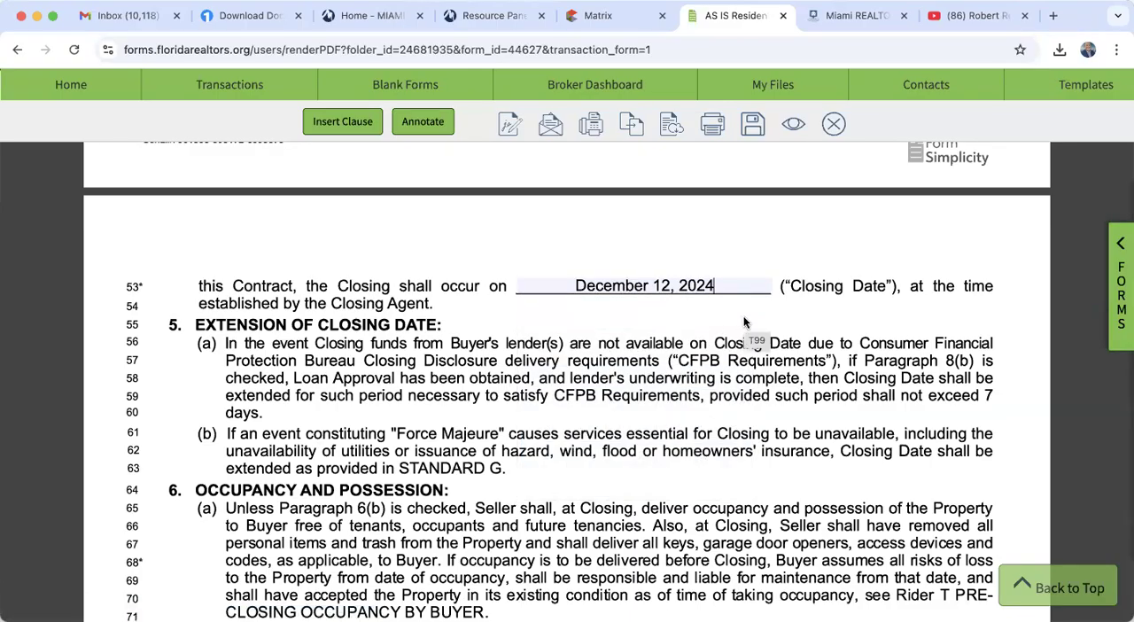
- Mark the contract as contingent on financing under paragraph 8(b) and choose a conventional loan
{"action": "scroll", "coordinate": [744, 323], "scroll_direction": "down", "scroll_amount": 10}
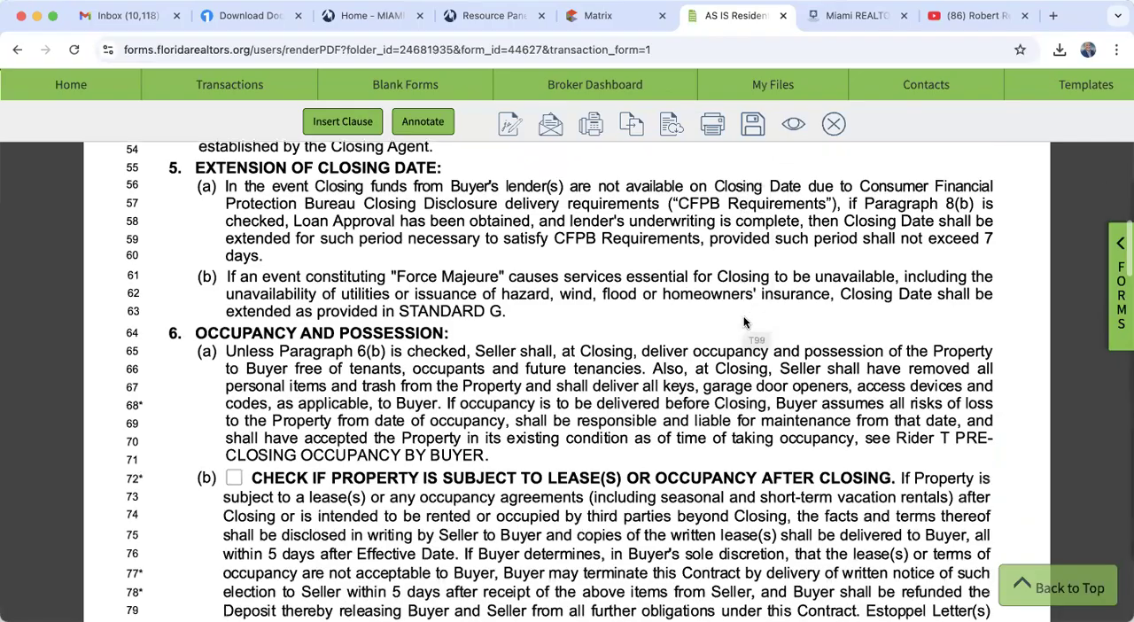
{"action": "scroll", "coordinate": [744, 323], "scroll_direction": "down", "scroll_amount": 2}
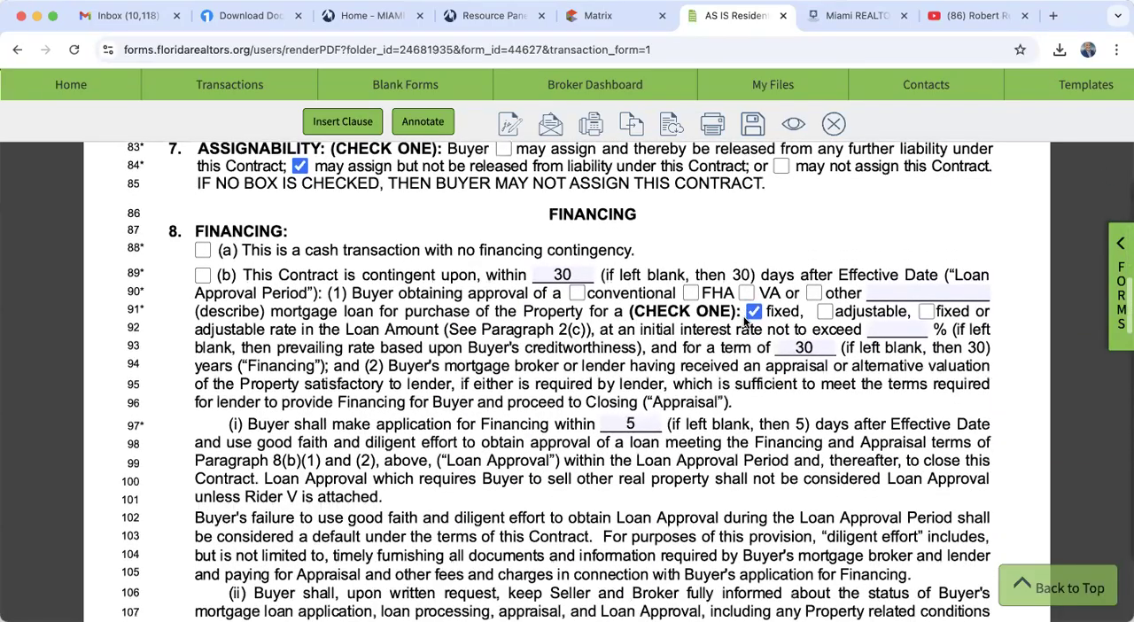
{"action": "left_click", "coordinate": [203, 277]}
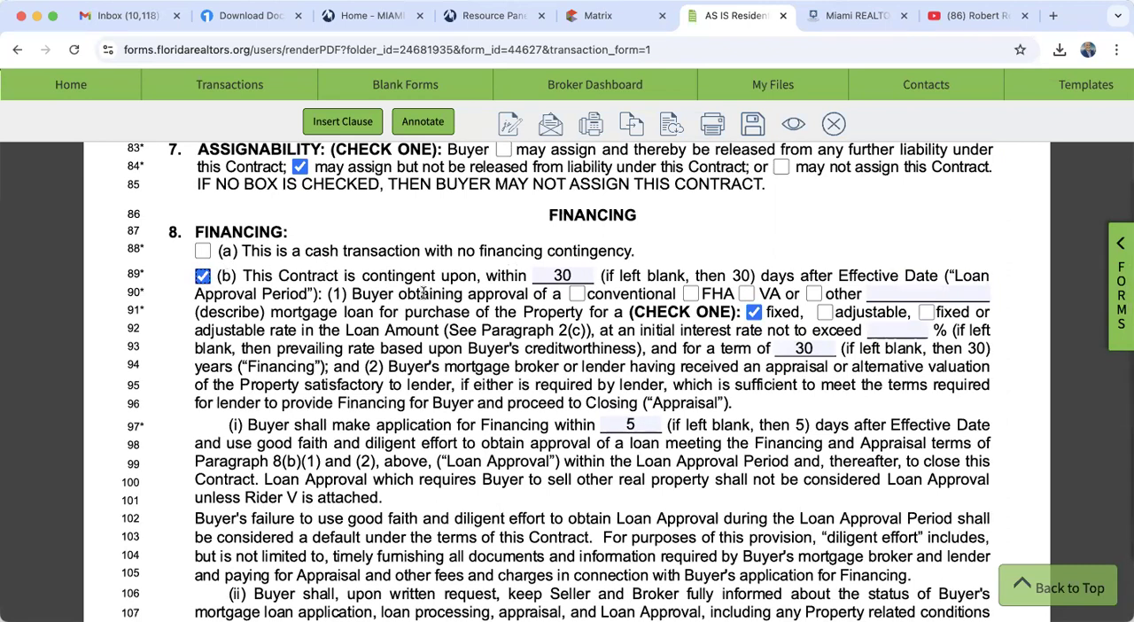
{"action": "left_click", "coordinate": [576, 294]}
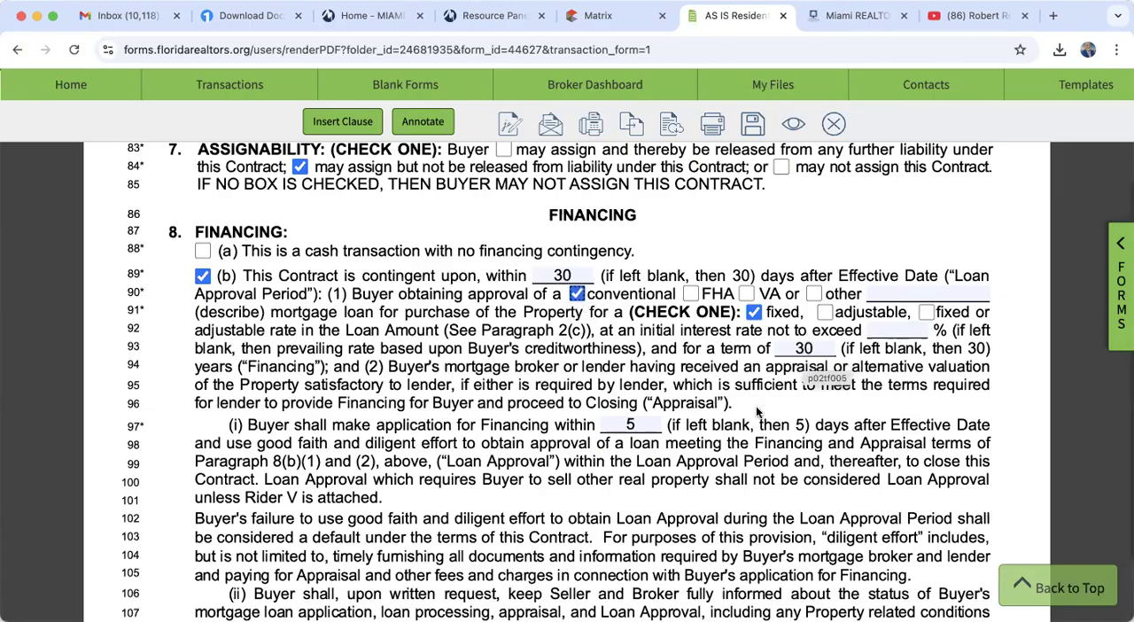
- Review the loan application, title and home warranty terms, and examine the inspection period in paragraph 12(a)
{"action": "scroll", "coordinate": [760, 414], "scroll_direction": "down", "scroll_amount": 3}
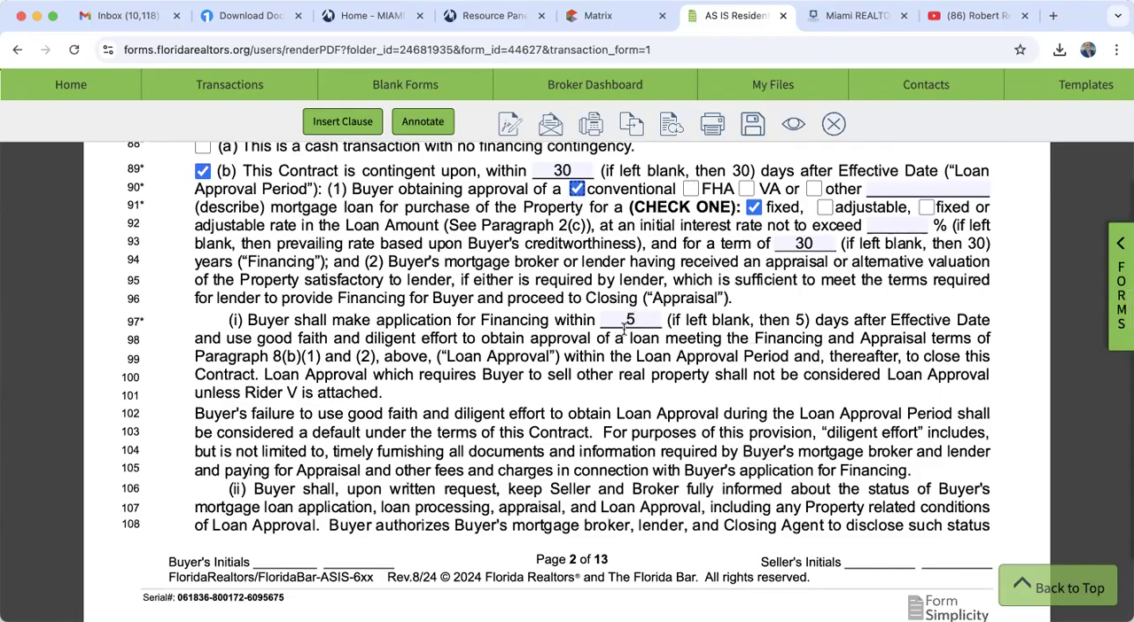
{"action": "scroll", "coordinate": [623, 330], "scroll_direction": "down", "scroll_amount": 20}
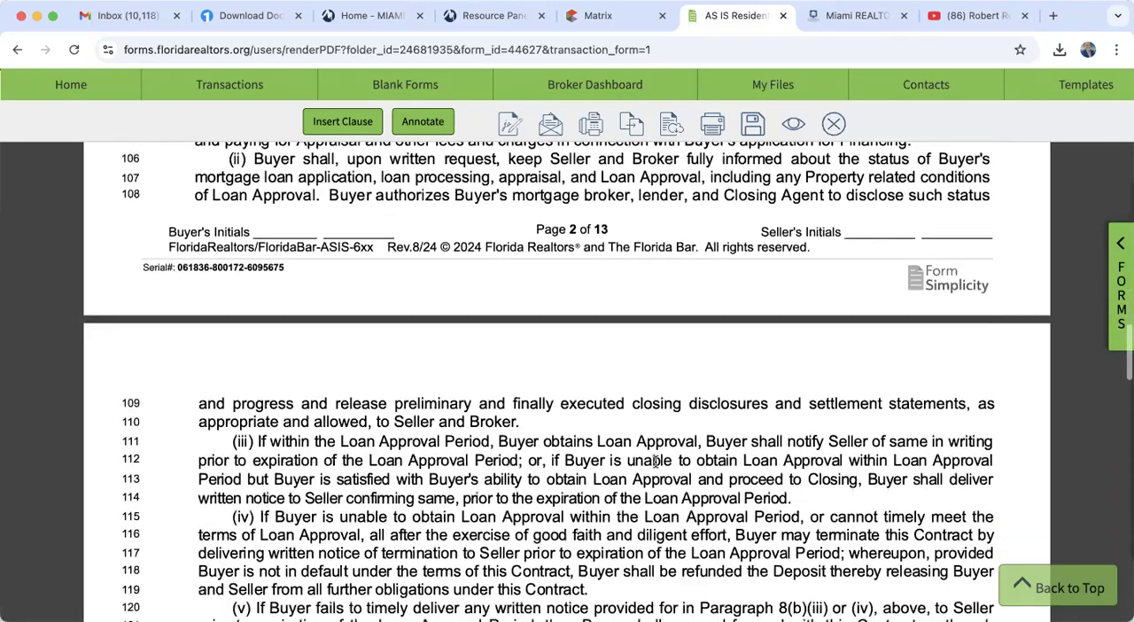
{"action": "scroll", "coordinate": [655, 461], "scroll_direction": "down", "scroll_amount": 20}
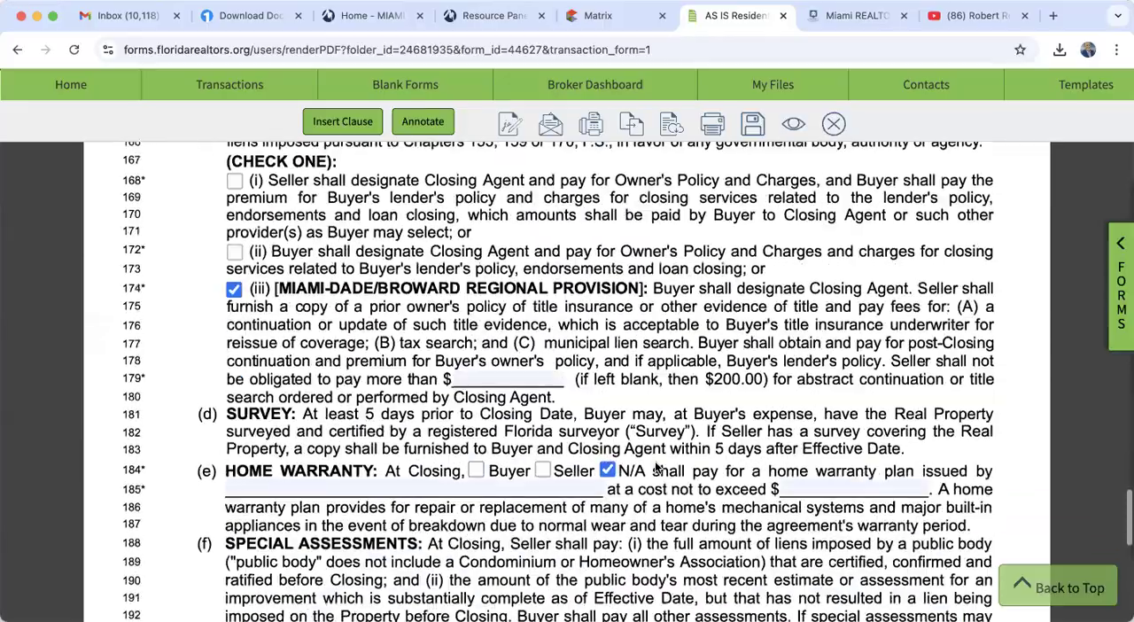
{"action": "scroll", "coordinate": [654, 461], "scroll_direction": "down", "scroll_amount": 20}
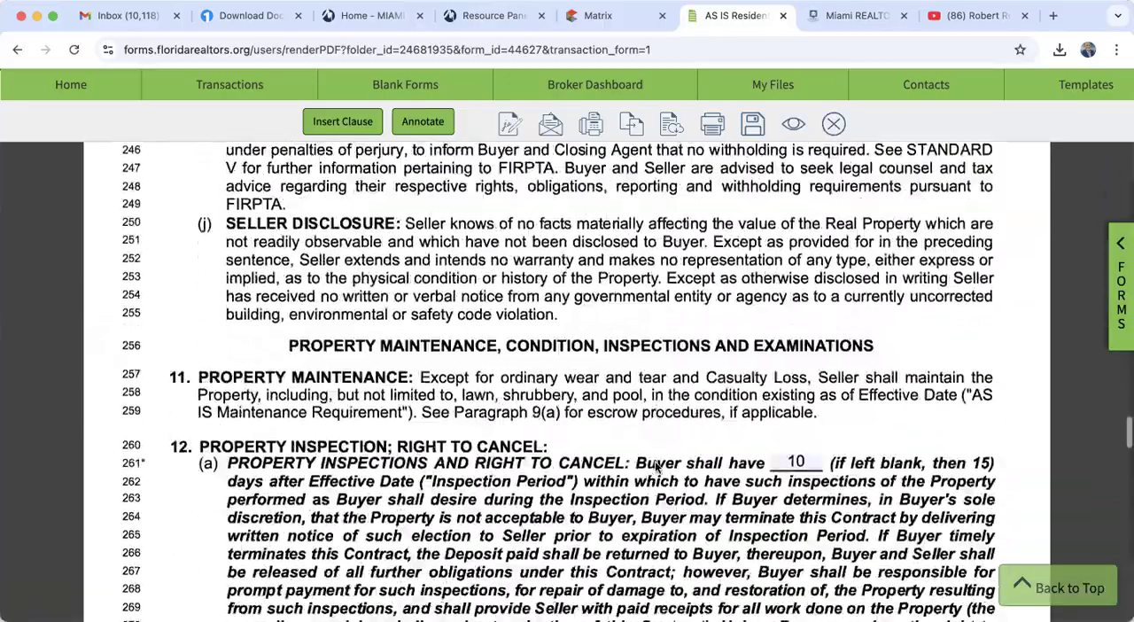
{"action": "scroll", "coordinate": [655, 461], "scroll_direction": "down", "scroll_amount": 1}
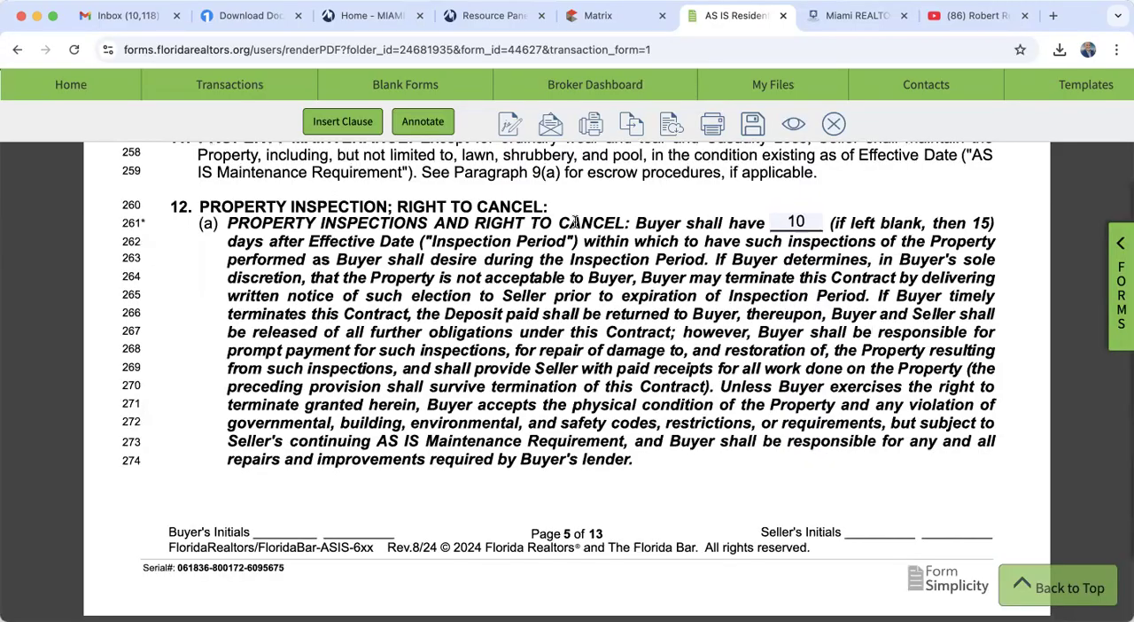
{"action": "left_click", "coordinate": [803, 221]}
{"action": "double_click", "coordinate": [807, 221]}
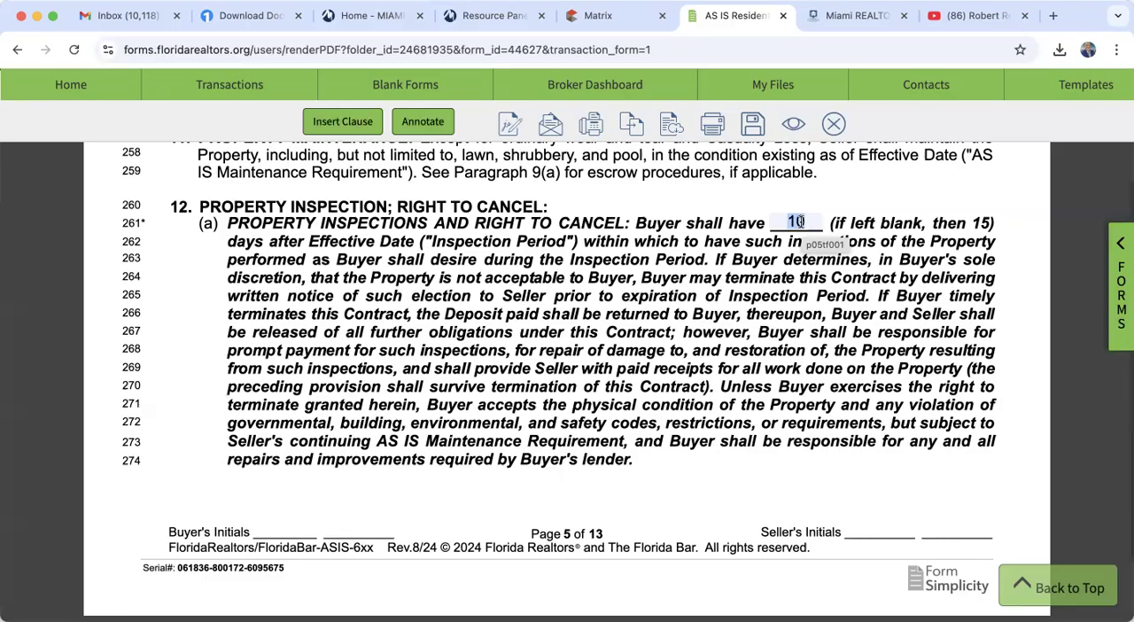
- Include the Condominium Rider among the contract's addenda in paragraph 19
{"action": "scroll", "coordinate": [800, 222], "scroll_direction": "down", "scroll_amount": 15}
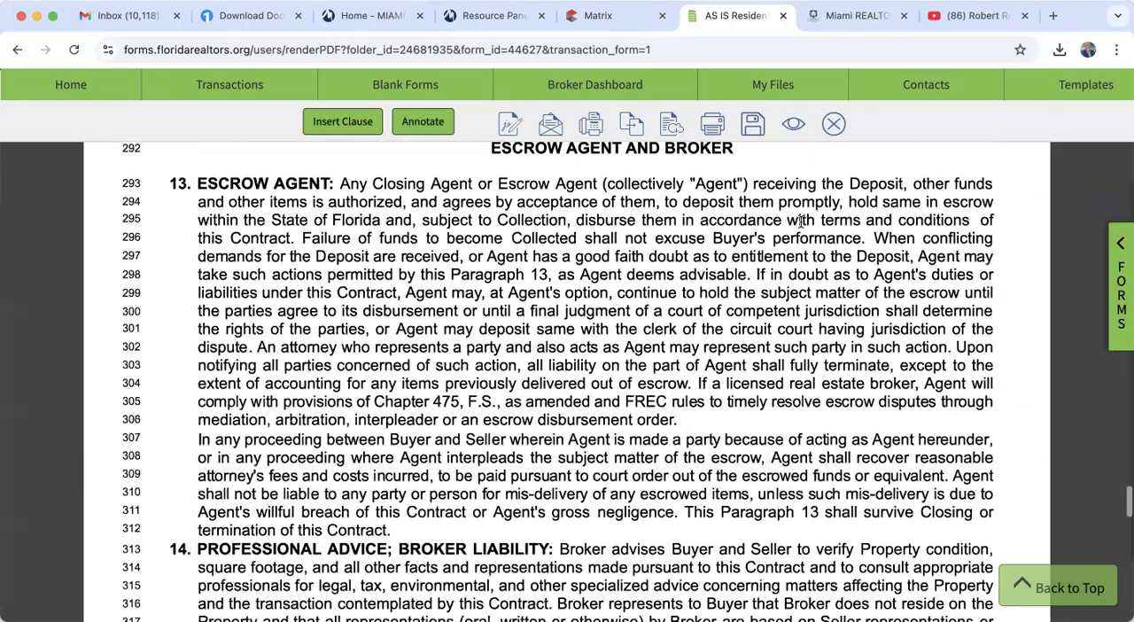
{"action": "scroll", "coordinate": [800, 222], "scroll_direction": "down", "scroll_amount": 20}
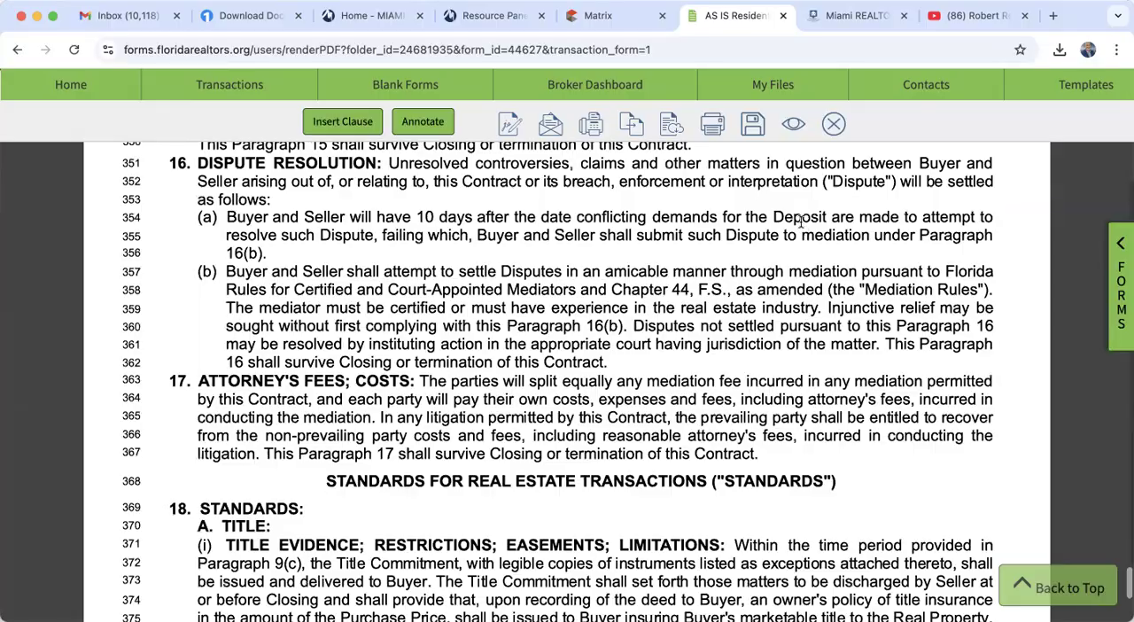
{"action": "scroll", "coordinate": [800, 224], "scroll_direction": "down", "scroll_amount": 15}
{"action": "scroll", "coordinate": [800, 224], "scroll_direction": "down", "scroll_amount": 10}
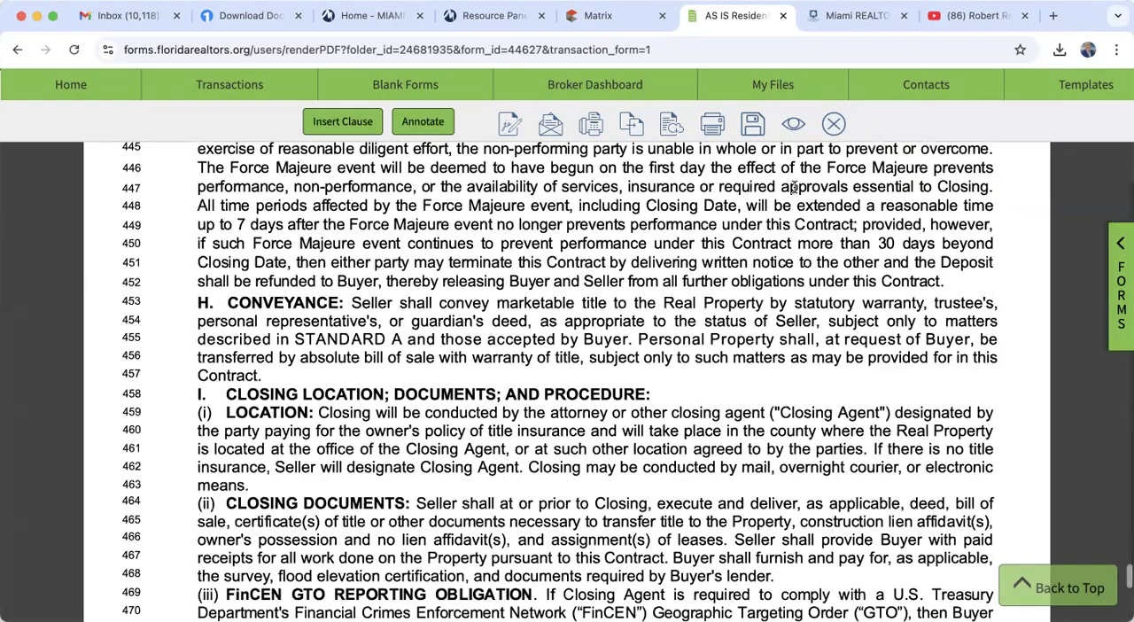
{"action": "scroll", "coordinate": [740, 354], "scroll_direction": "down", "scroll_amount": 10}
{"action": "scroll", "coordinate": [735, 310], "scroll_direction": "down", "scroll_amount": 14}
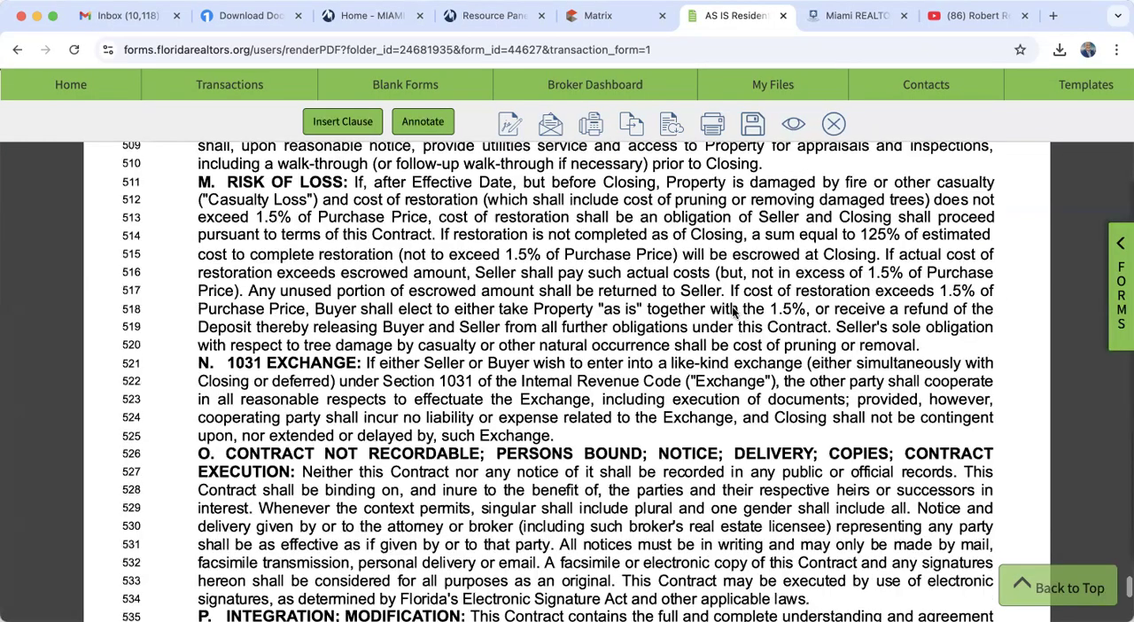
{"action": "scroll", "coordinate": [736, 305], "scroll_direction": "down", "scroll_amount": 18}
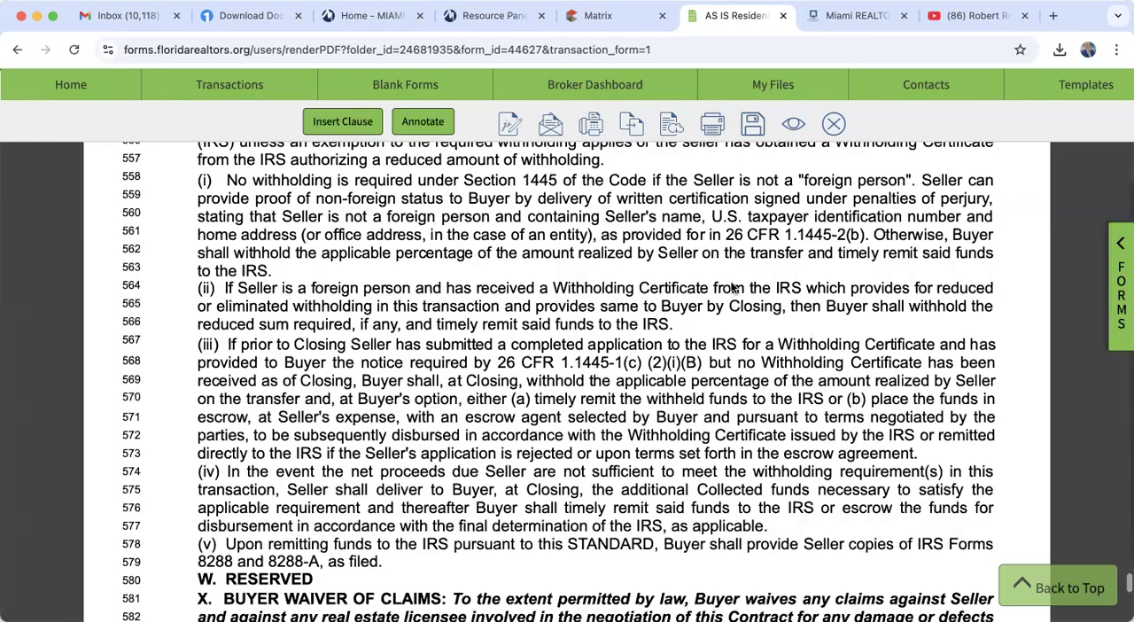
{"action": "scroll", "coordinate": [733, 291], "scroll_direction": "down", "scroll_amount": 12}
{"action": "left_click", "coordinate": [189, 256]}
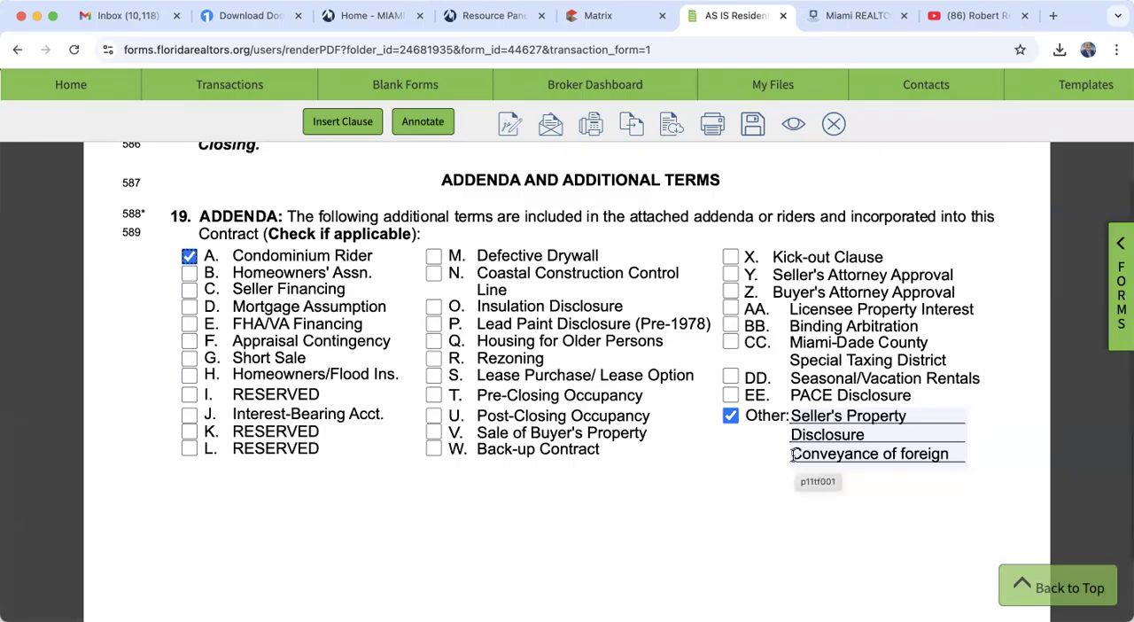
- Remove "Conveyance of foreign" from the Other addenda entries, leaving only the Seller's Property Disclosure
{"action": "left_click_drag", "start_coordinate": [792, 455], "coordinate": [873, 454]}
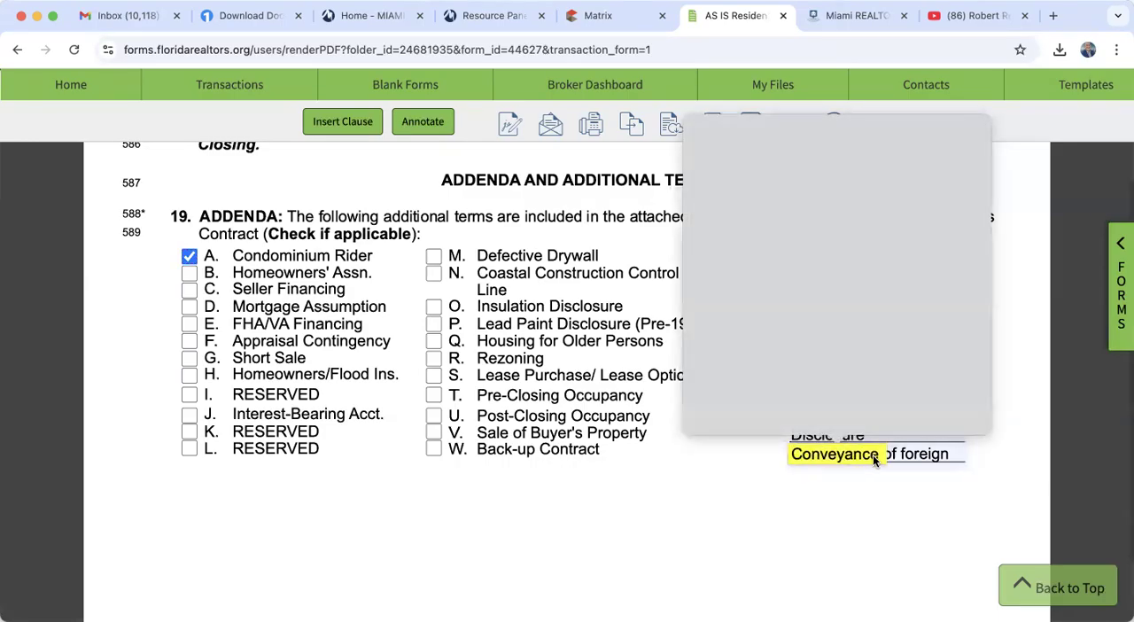
{"action": "left_click", "coordinate": [888, 514]}
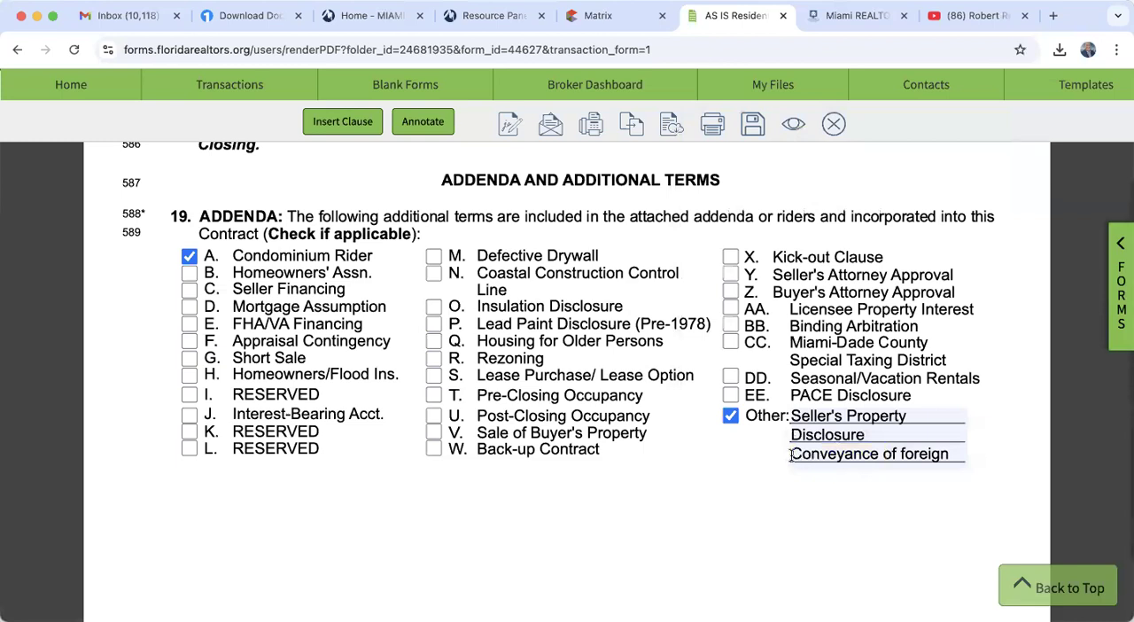
{"action": "left_click_drag", "start_coordinate": [793, 457], "coordinate": [959, 455]}
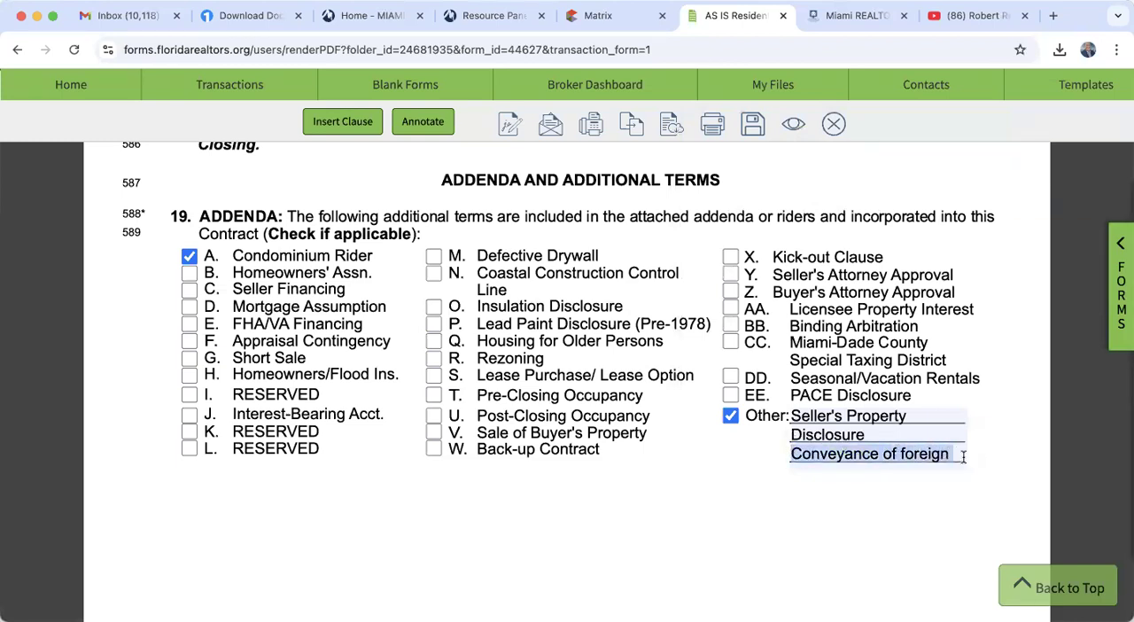
{"action": "key", "text": "BackSpace"}
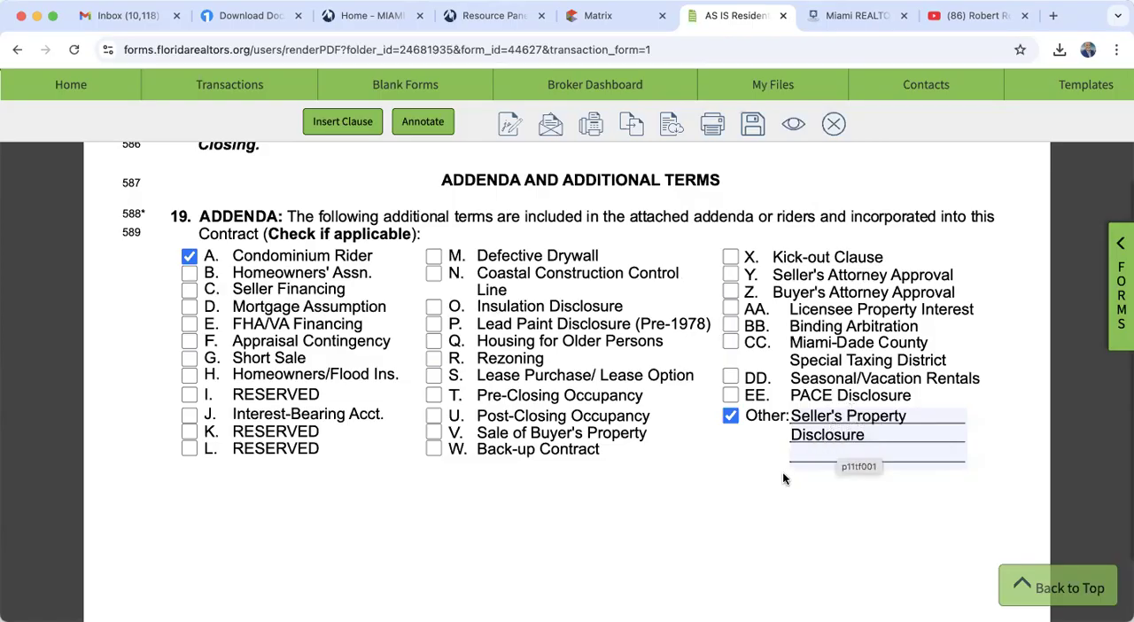
- Review the additional terms in paragraph 20 and the counter-offer section of the contract
{"action": "scroll", "coordinate": [709, 523], "scroll_direction": "down", "scroll_amount": 10}
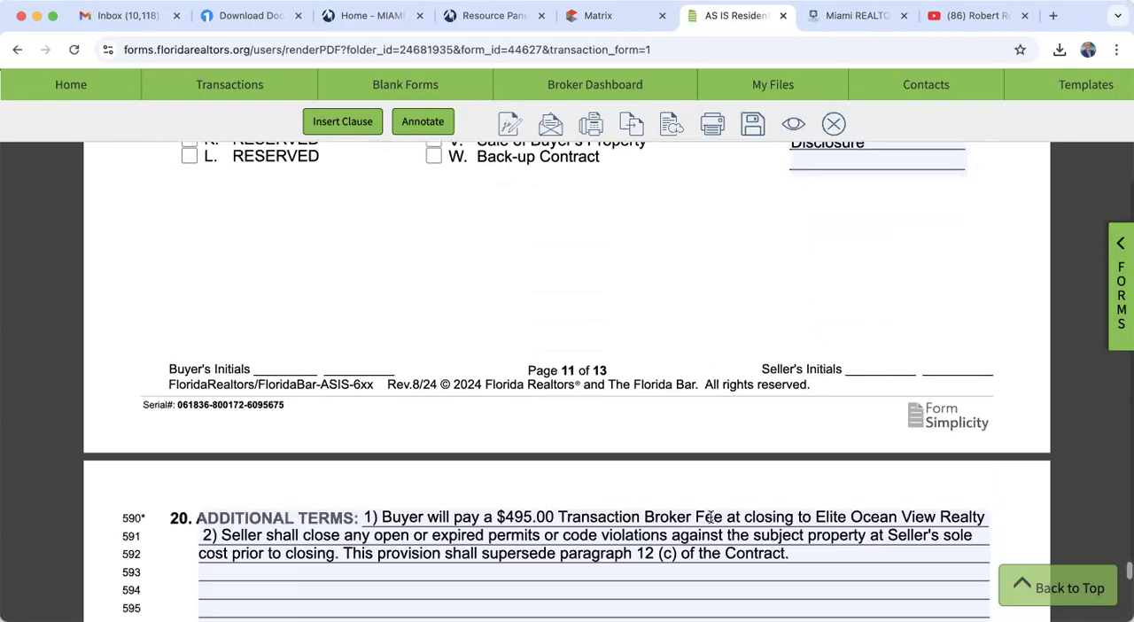
{"action": "scroll", "coordinate": [710, 523], "scroll_direction": "up", "scroll_amount": 3}
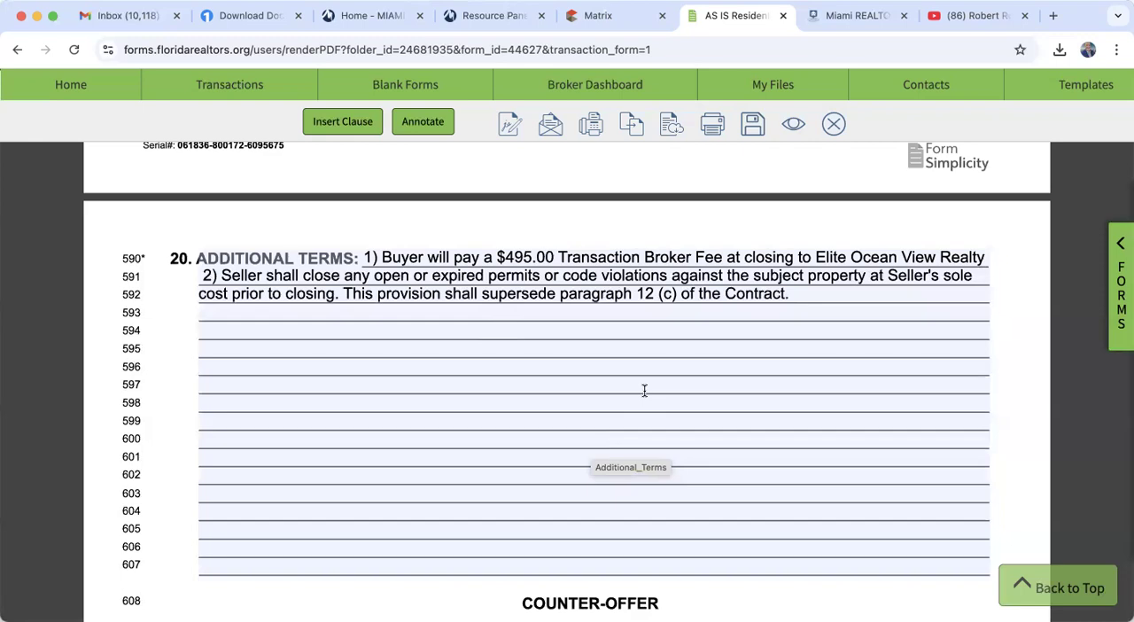
{"action": "scroll", "coordinate": [644, 391], "scroll_direction": "down", "scroll_amount": 10}
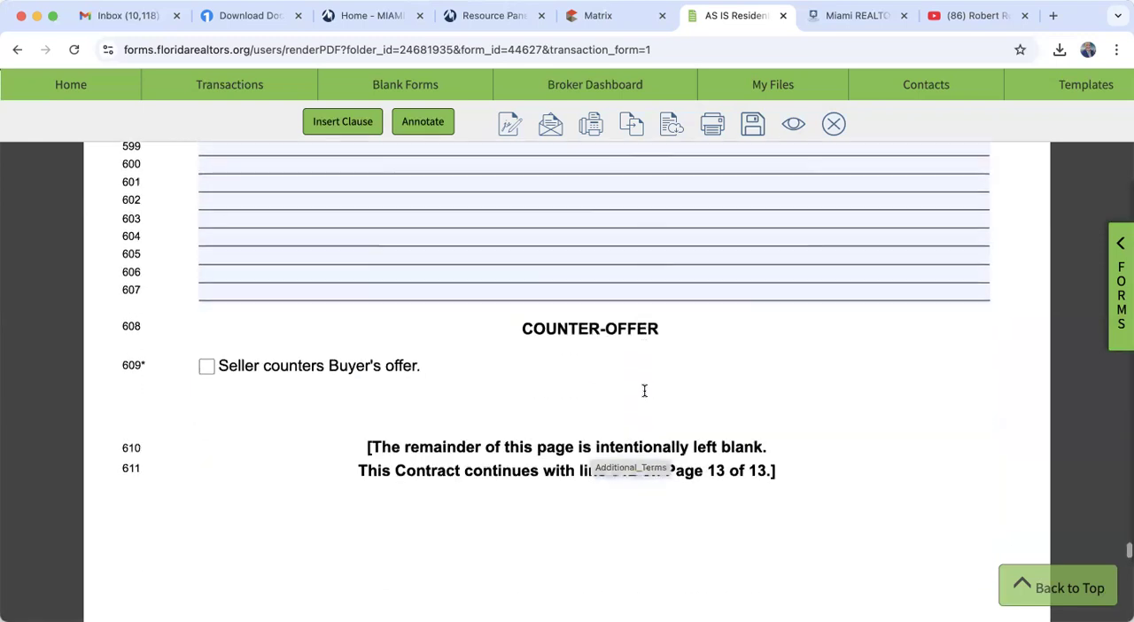
- Save the completed AS IS Residential Contract and close the form to return to its transaction
{"action": "scroll", "coordinate": [646, 396], "scroll_direction": "down", "scroll_amount": 3}
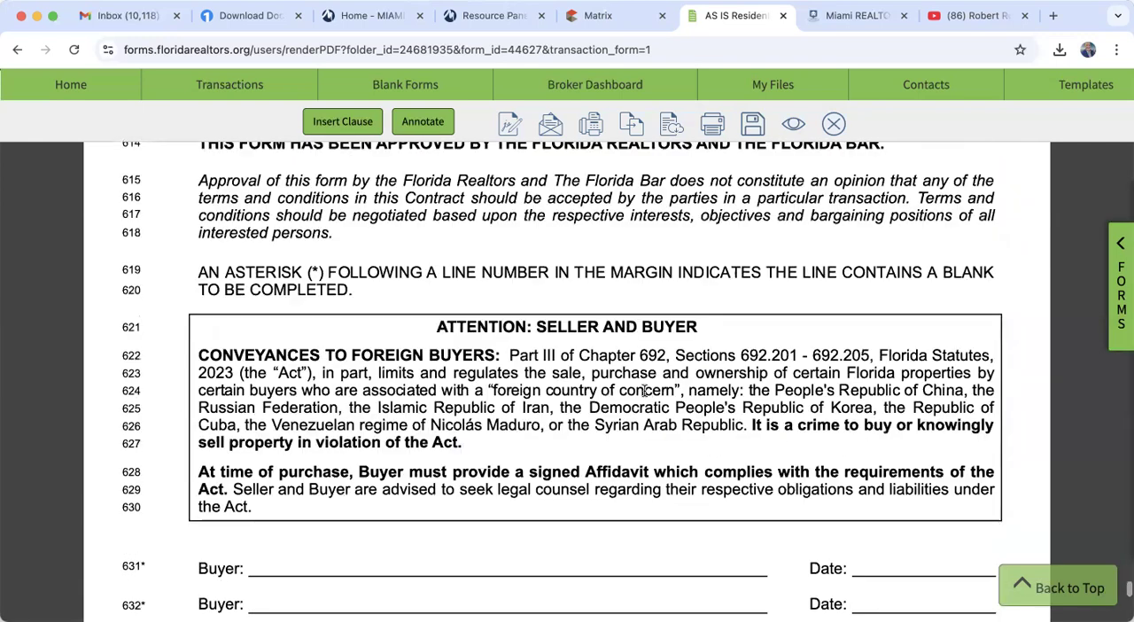
{"action": "scroll", "coordinate": [645, 392], "scroll_direction": "down", "scroll_amount": 7}
{"action": "scroll", "coordinate": [644, 391], "scroll_direction": "down", "scroll_amount": 5}
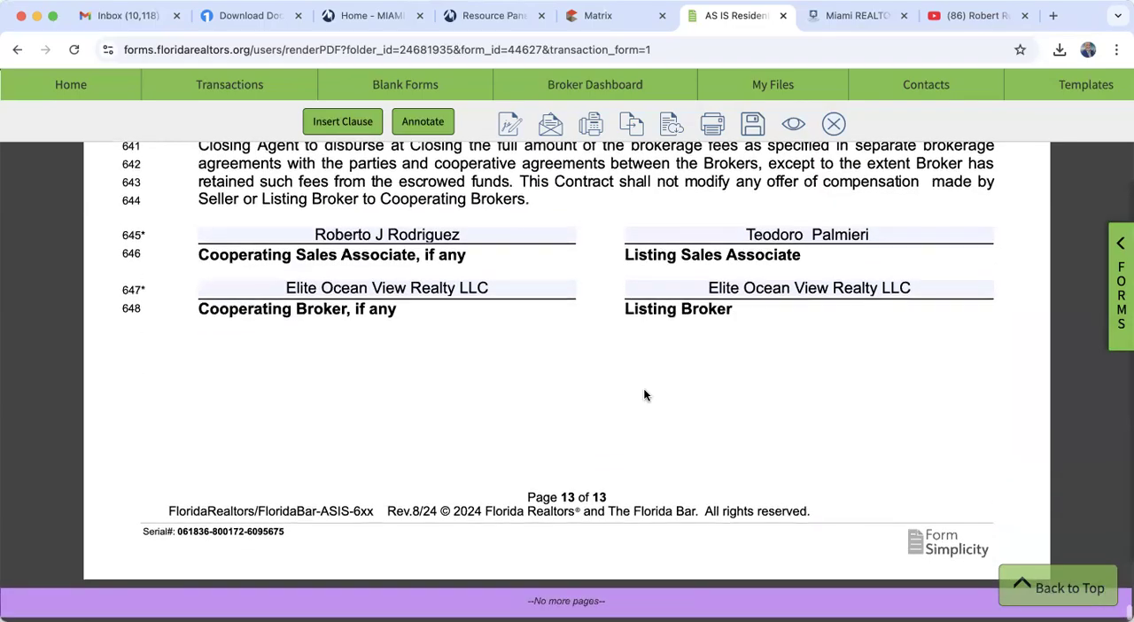
{"action": "left_click", "coordinate": [749, 126]}
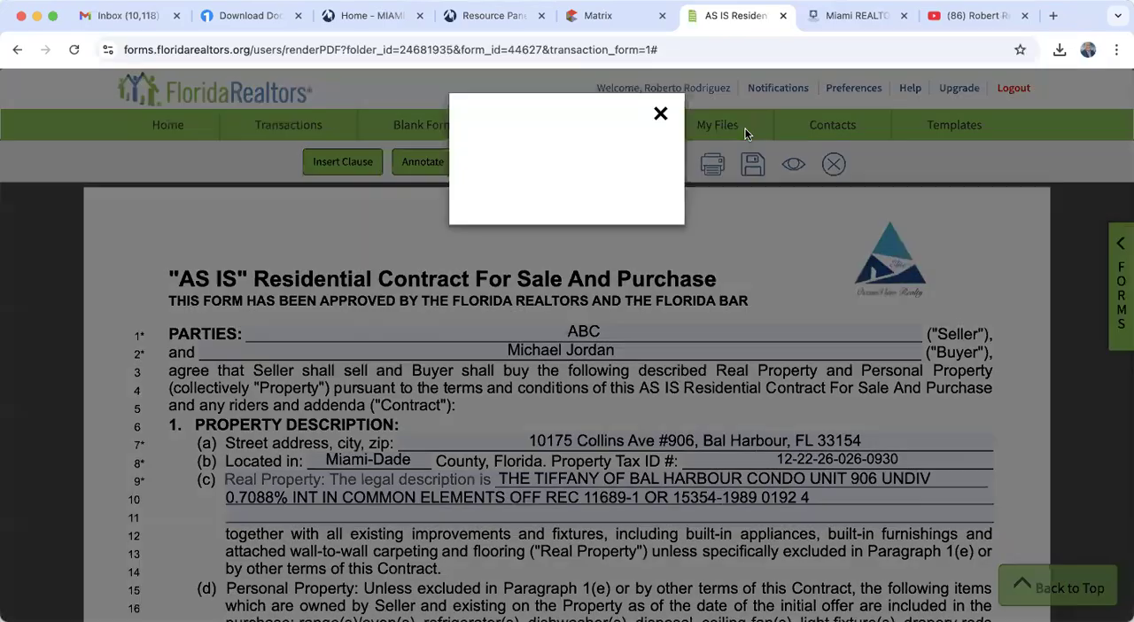
{"action": "left_click", "coordinate": [660, 113]}
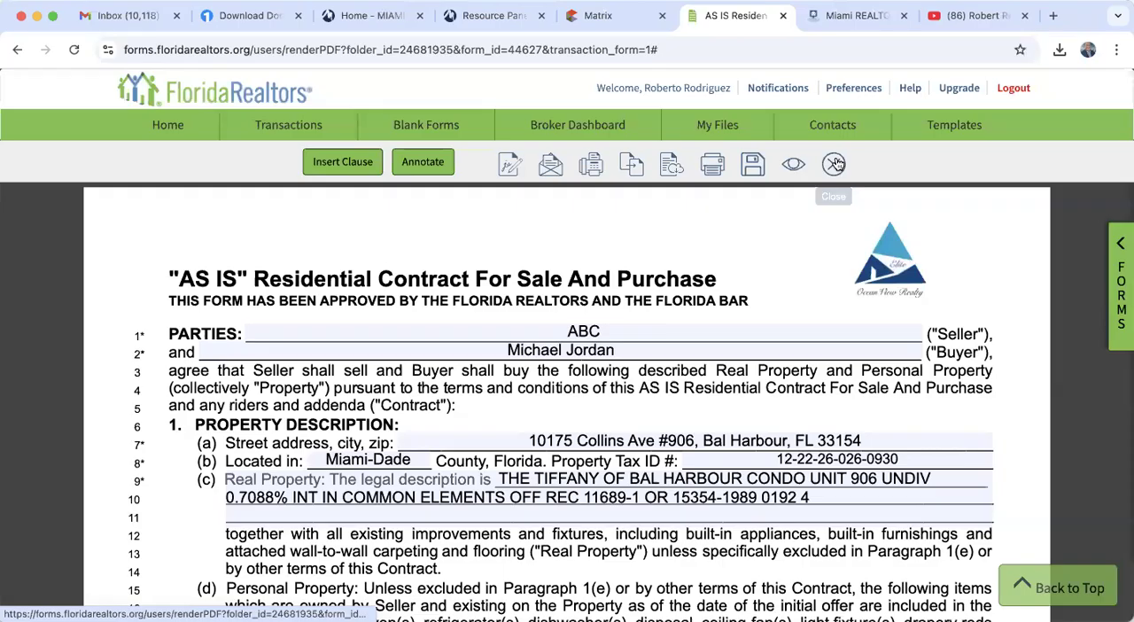
{"action": "left_click", "coordinate": [834, 164]}
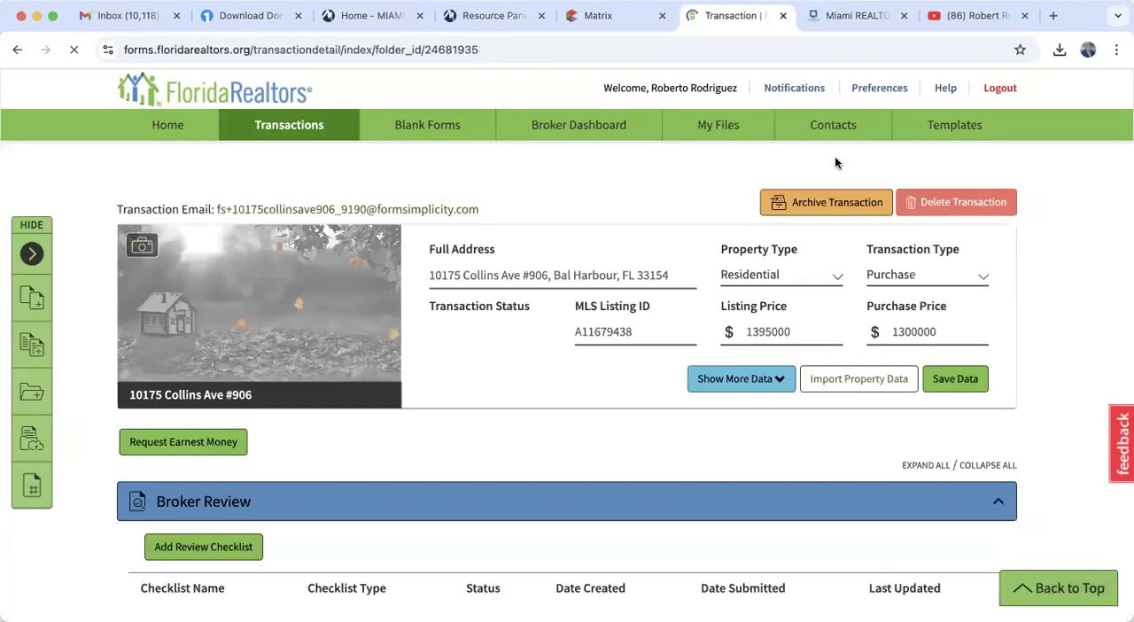
- Select the AS IS Residential Contract for Sale and Purchase among the transaction's forms
{"action": "scroll", "coordinate": [572, 492], "scroll_direction": "down", "scroll_amount": 5}
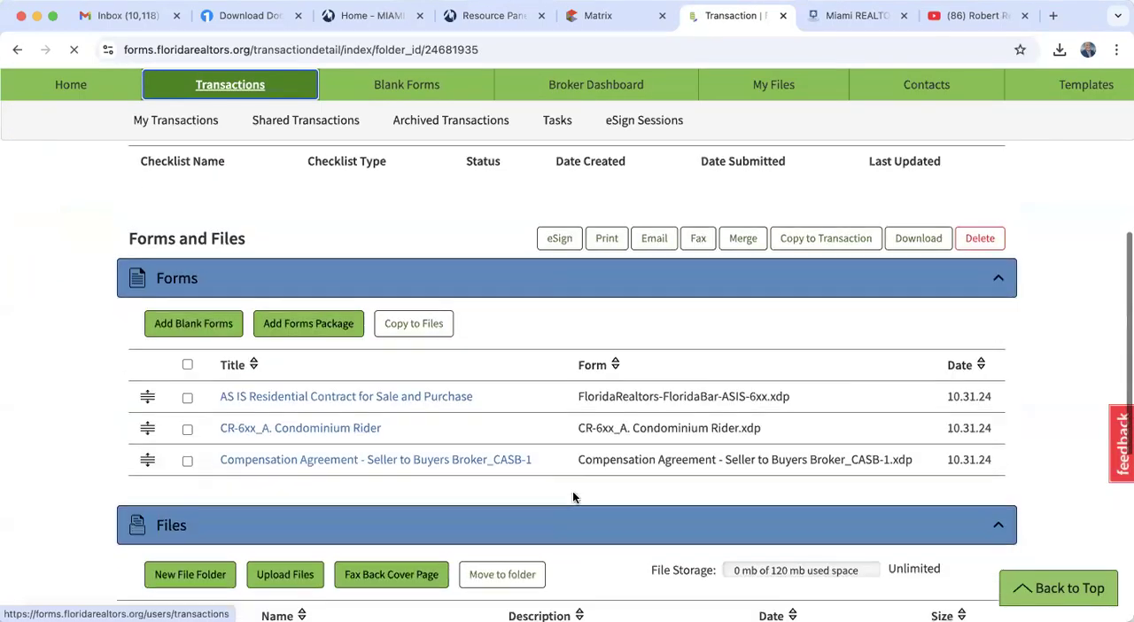
{"action": "left_click", "coordinate": [187, 372]}
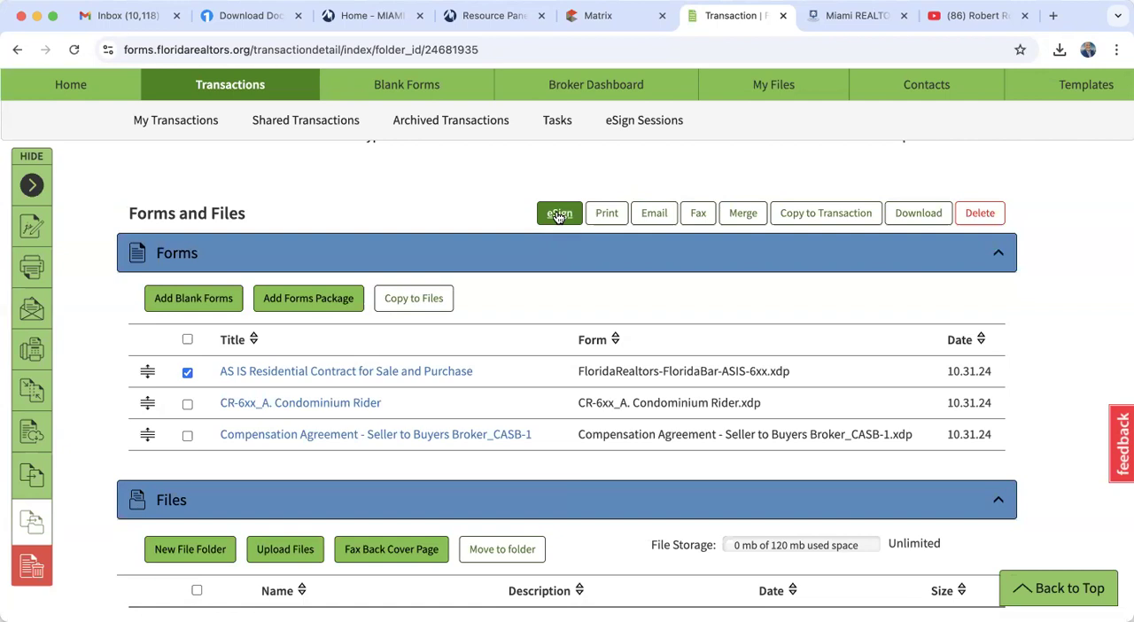
- Switch to the YouTube channel and browse its list of real estate training videos
{"action": "left_click", "coordinate": [980, 16]}
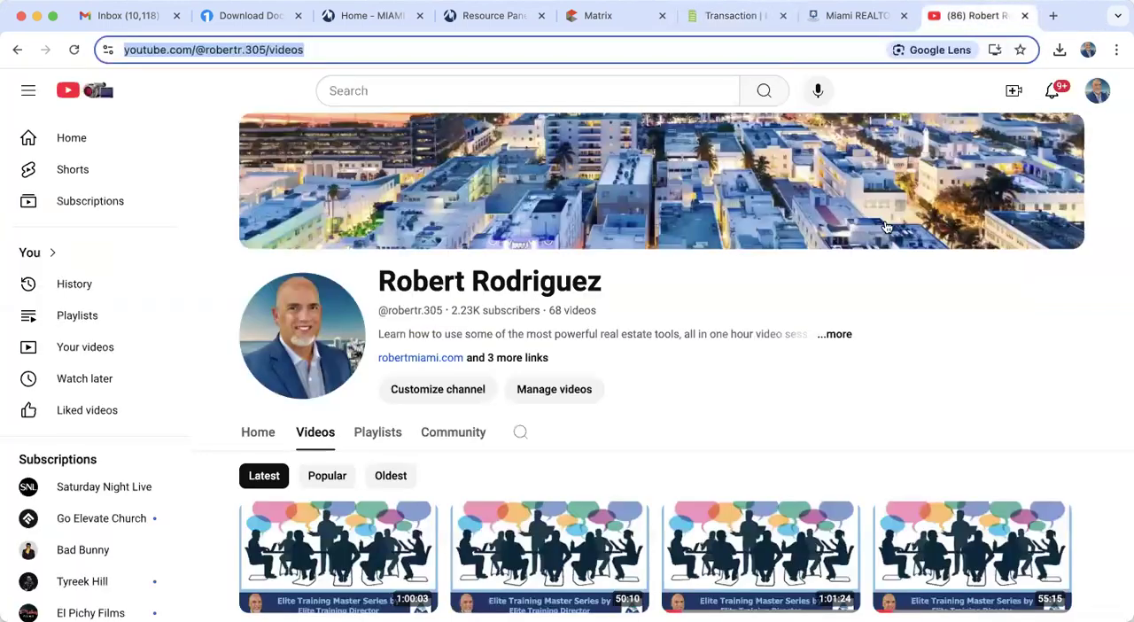
{"action": "scroll", "coordinate": [767, 448], "scroll_direction": "down", "scroll_amount": 4}
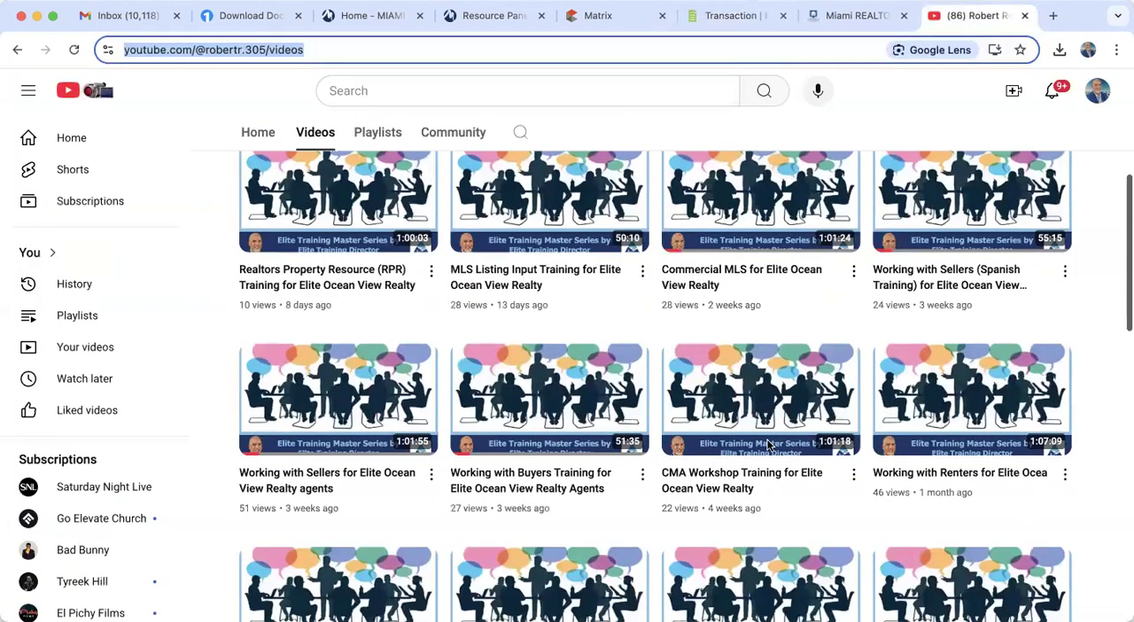
{"action": "scroll", "coordinate": [433, 551], "scroll_direction": "down", "scroll_amount": 2}
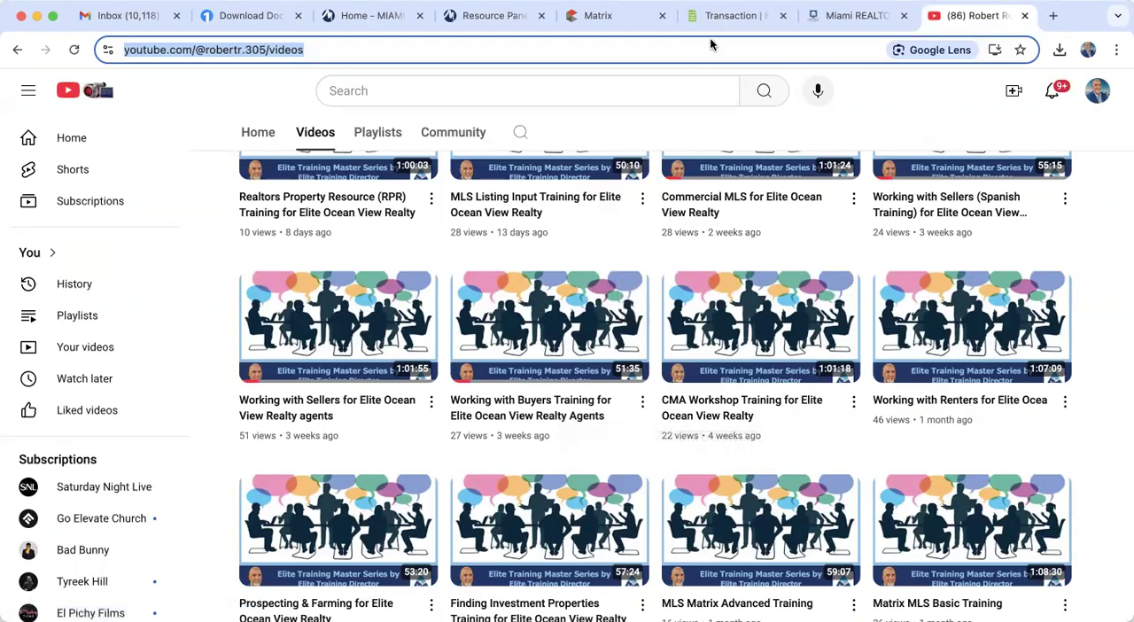
- Switch back to the Form Simplicity transaction for the Bal Harbour residential purchase, review its forms and files, and archive it
{"action": "left_click", "coordinate": [734, 18]}
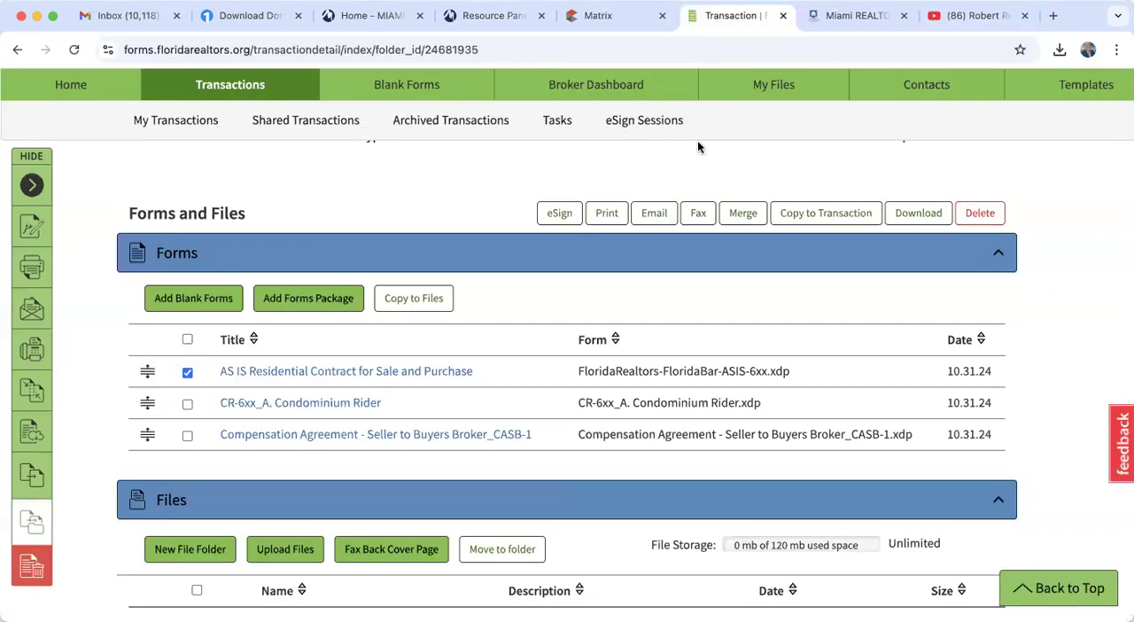
{"action": "scroll", "coordinate": [666, 412], "scroll_direction": "up", "scroll_amount": 2}
{"action": "scroll", "coordinate": [666, 413], "scroll_direction": "up", "scroll_amount": 5}
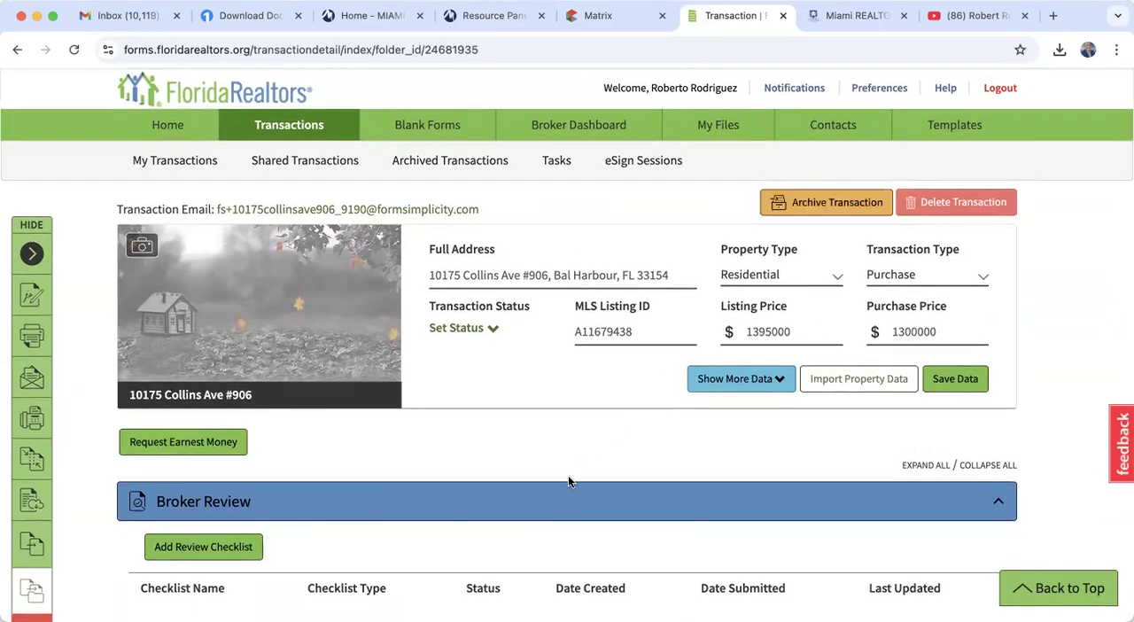
{"action": "scroll", "coordinate": [568, 475], "scroll_direction": "down", "scroll_amount": 5}
{"action": "scroll", "coordinate": [571, 479], "scroll_direction": "down", "scroll_amount": 4}
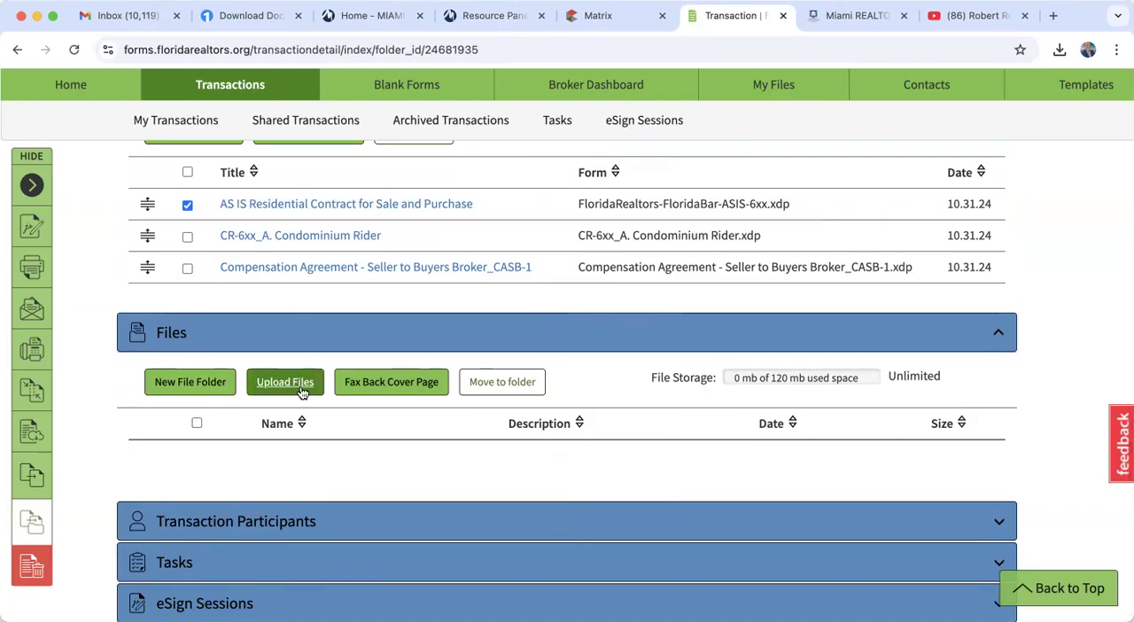
{"action": "scroll", "coordinate": [301, 392], "scroll_direction": "up", "scroll_amount": 3}
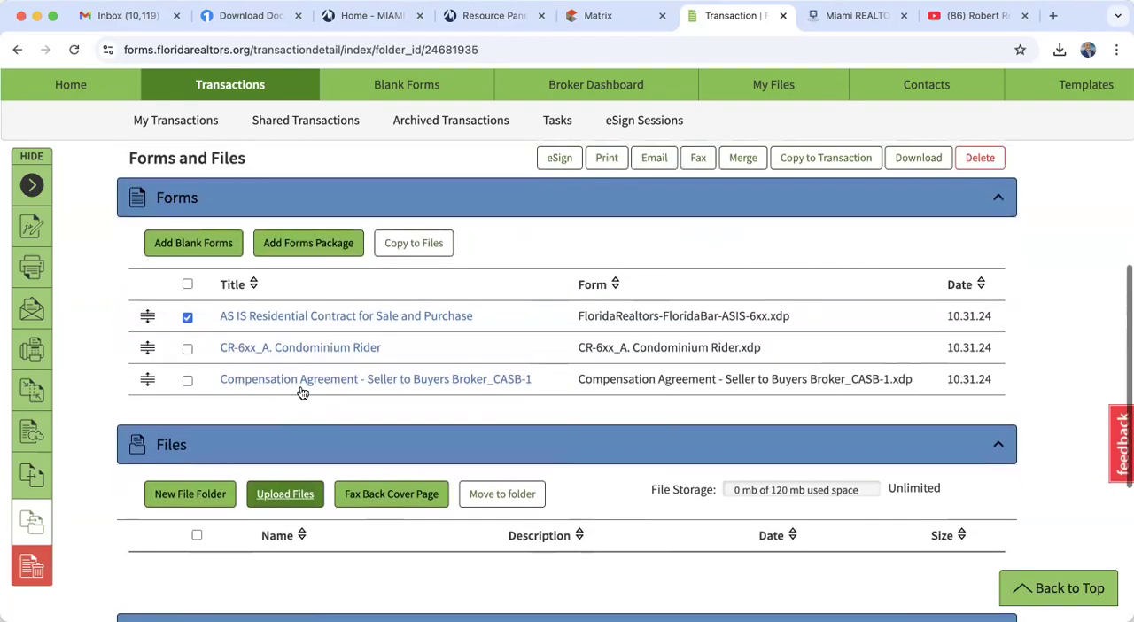
{"action": "scroll", "coordinate": [301, 393], "scroll_direction": "up", "scroll_amount": 7}
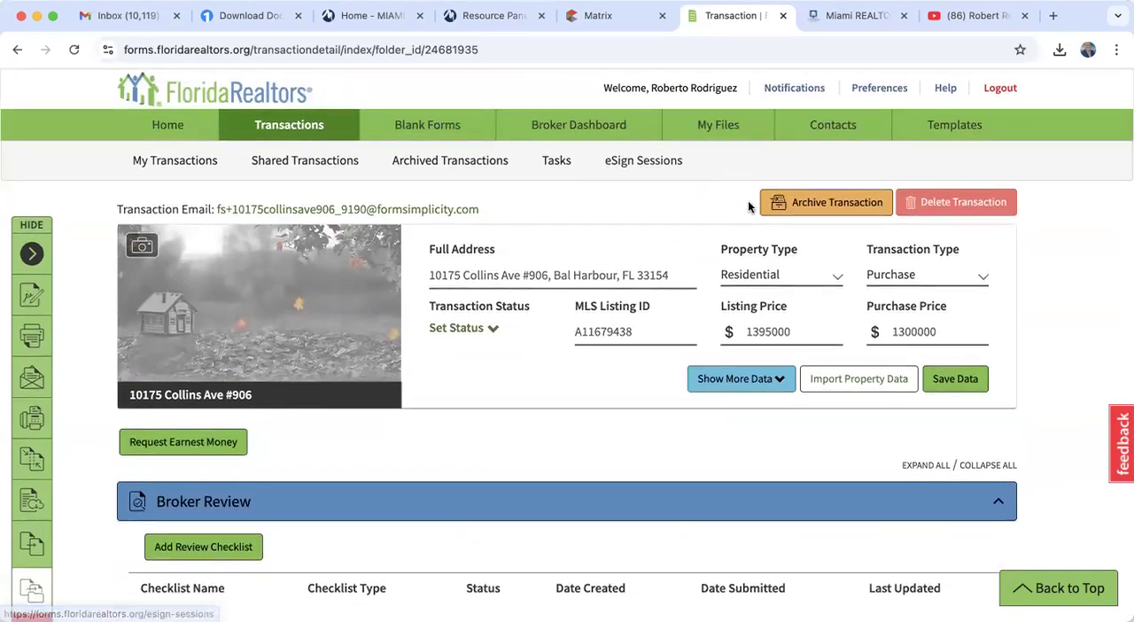
{"action": "left_click", "coordinate": [833, 202]}
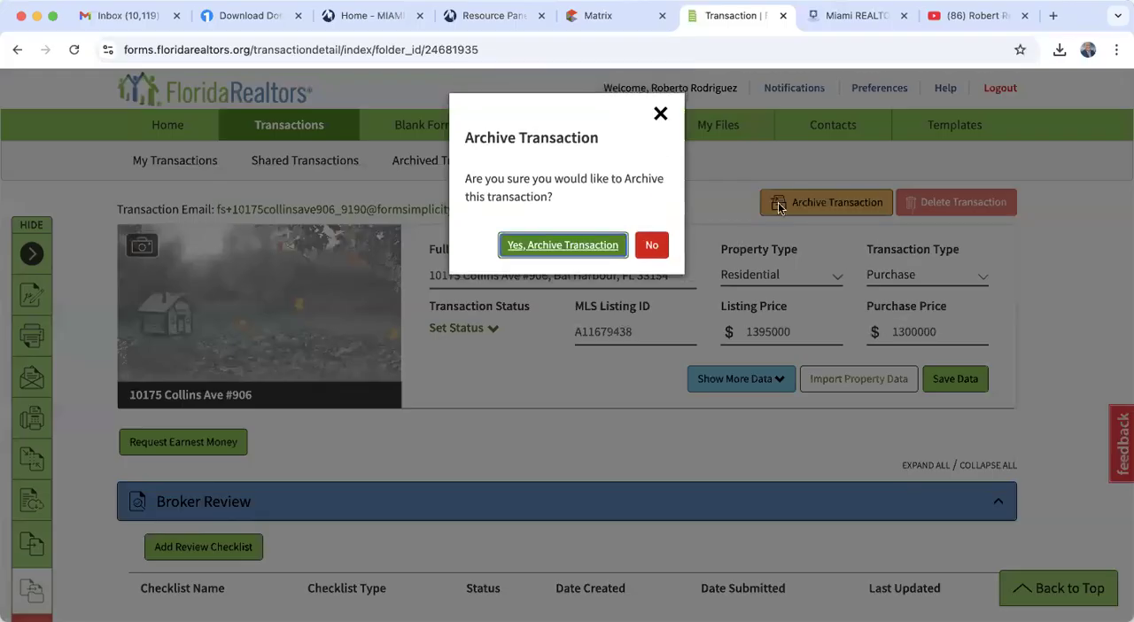
{"action": "left_click", "coordinate": [574, 250]}
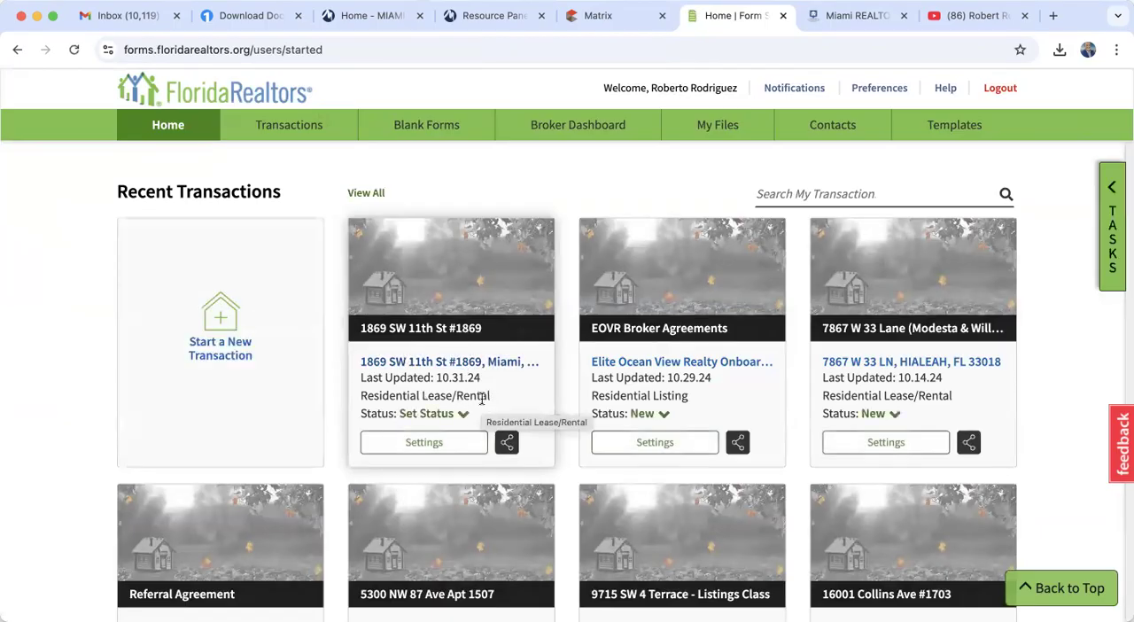
- Open the most recent Residential Lease/Rental transaction from the recent transactions and archive it
{"action": "left_click", "coordinate": [463, 365]}
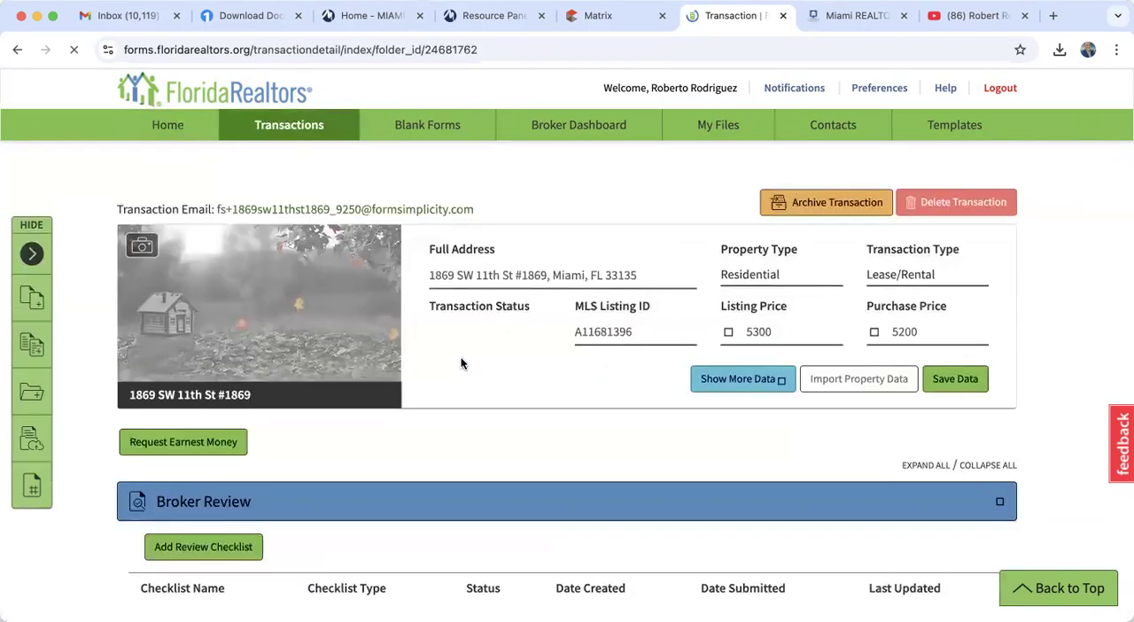
{"action": "scroll", "coordinate": [462, 363], "scroll_direction": "down", "scroll_amount": 15}
{"action": "scroll", "coordinate": [463, 364], "scroll_direction": "up", "scroll_amount": 15}
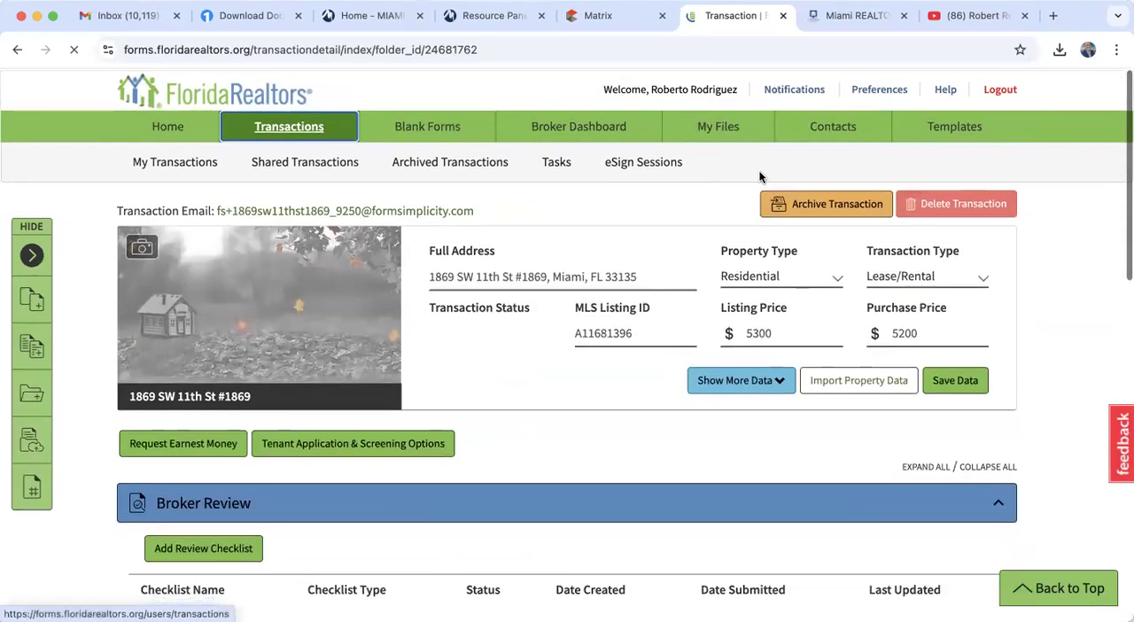
{"action": "left_click", "coordinate": [822, 200]}
{"action": "left_click", "coordinate": [573, 250]}
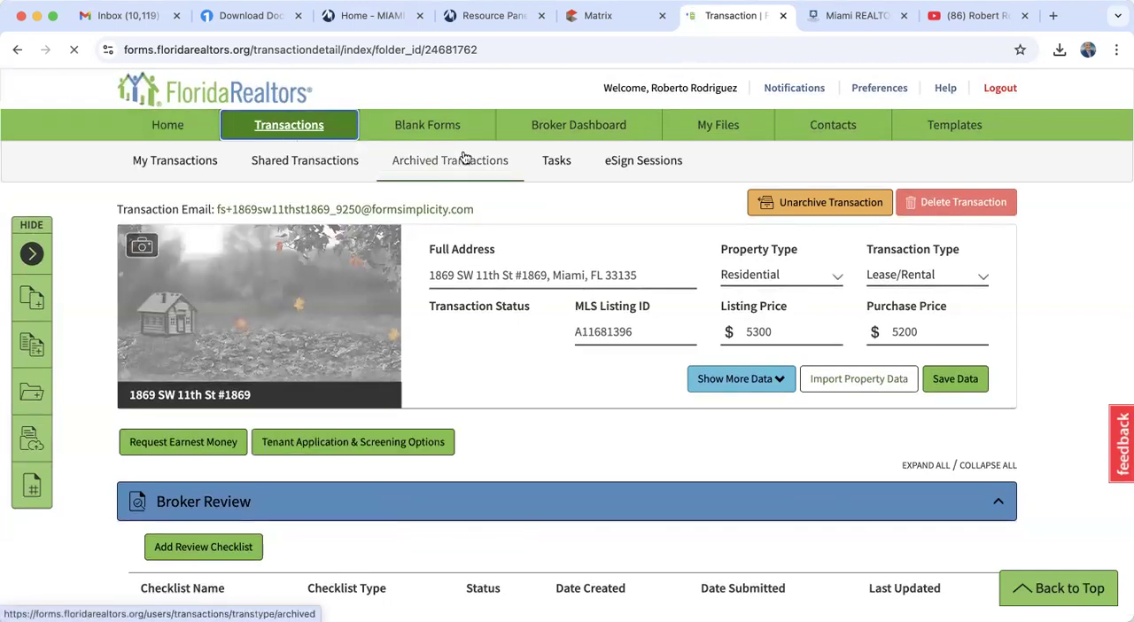
- Browse the archived transactions and open the archived Lease/Rental transaction last updated 10.31.24
{"action": "left_click", "coordinate": [488, 165]}
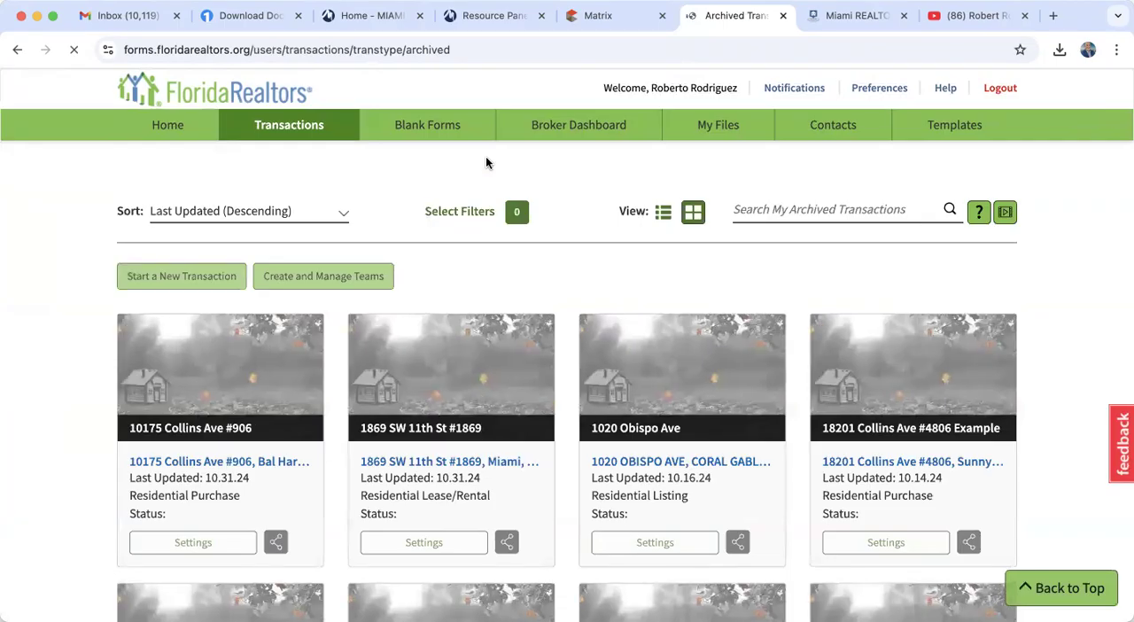
{"action": "scroll", "coordinate": [485, 162], "scroll_direction": "down", "scroll_amount": 3}
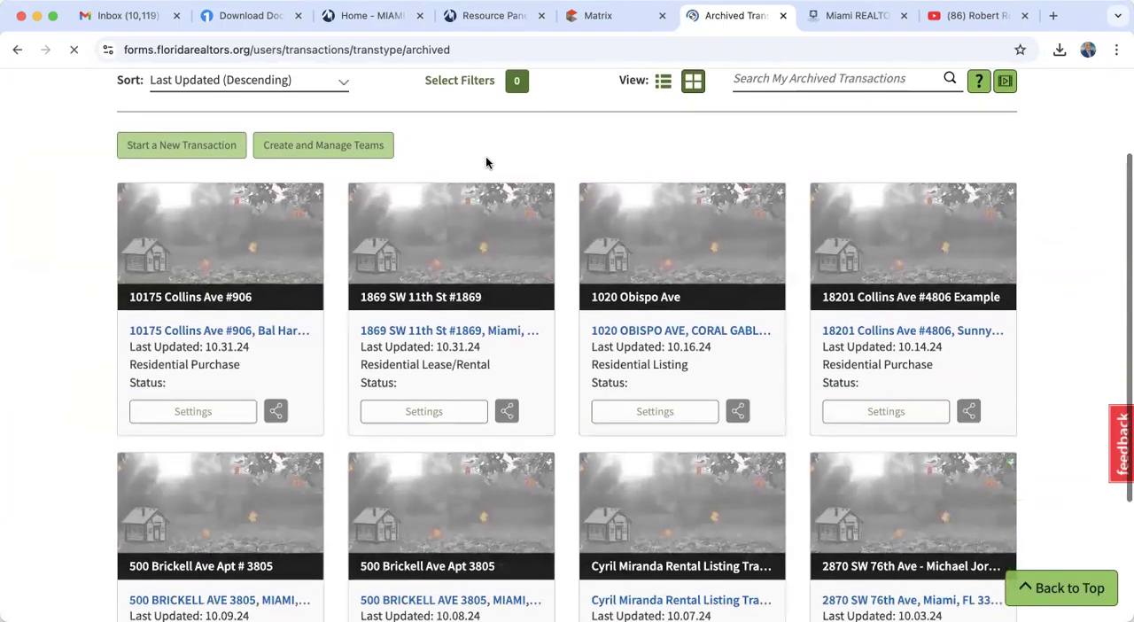
{"action": "scroll", "coordinate": [196, 323], "scroll_direction": "down", "scroll_amount": 1}
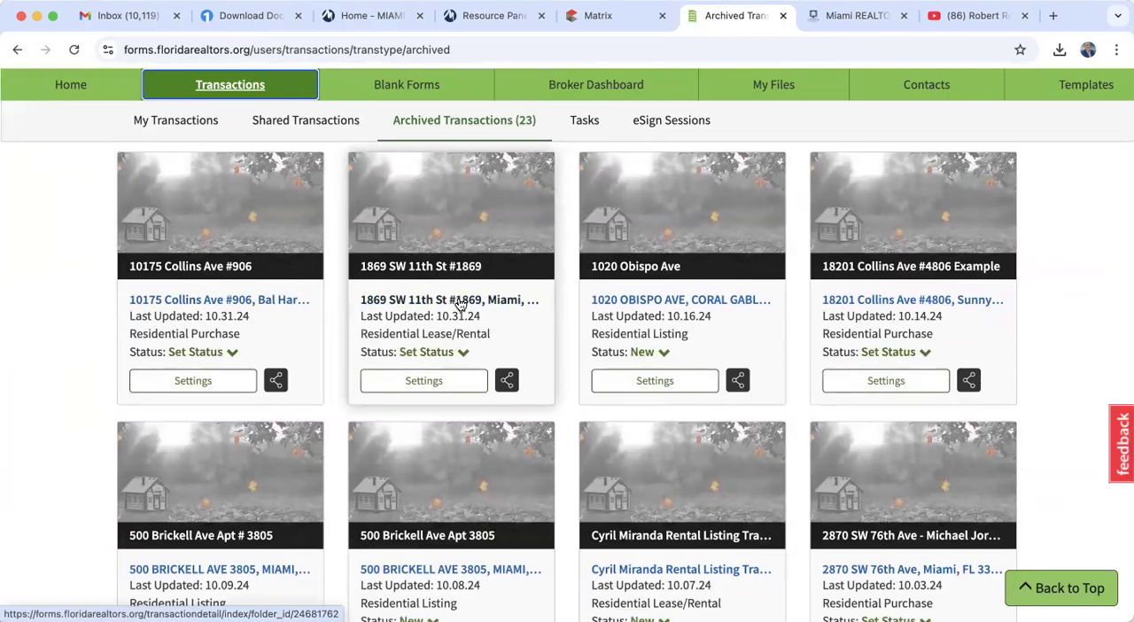
{"action": "left_click", "coordinate": [460, 305]}
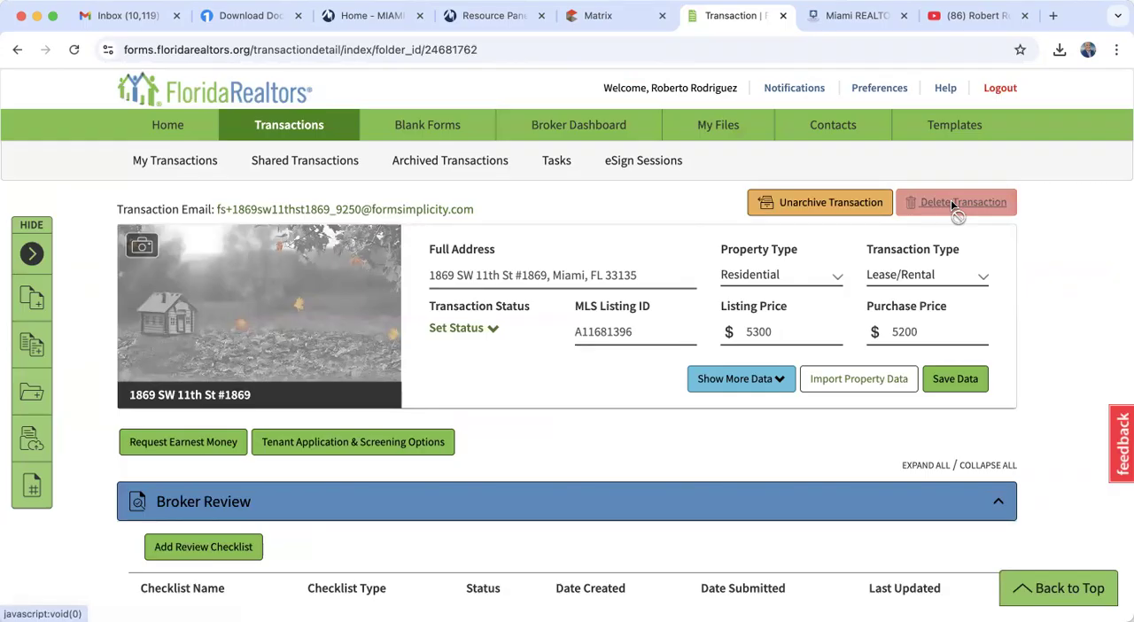
- Return to the home page, open the Blank Forms library and expand the Florida forms
{"action": "left_click", "coordinate": [168, 125]}
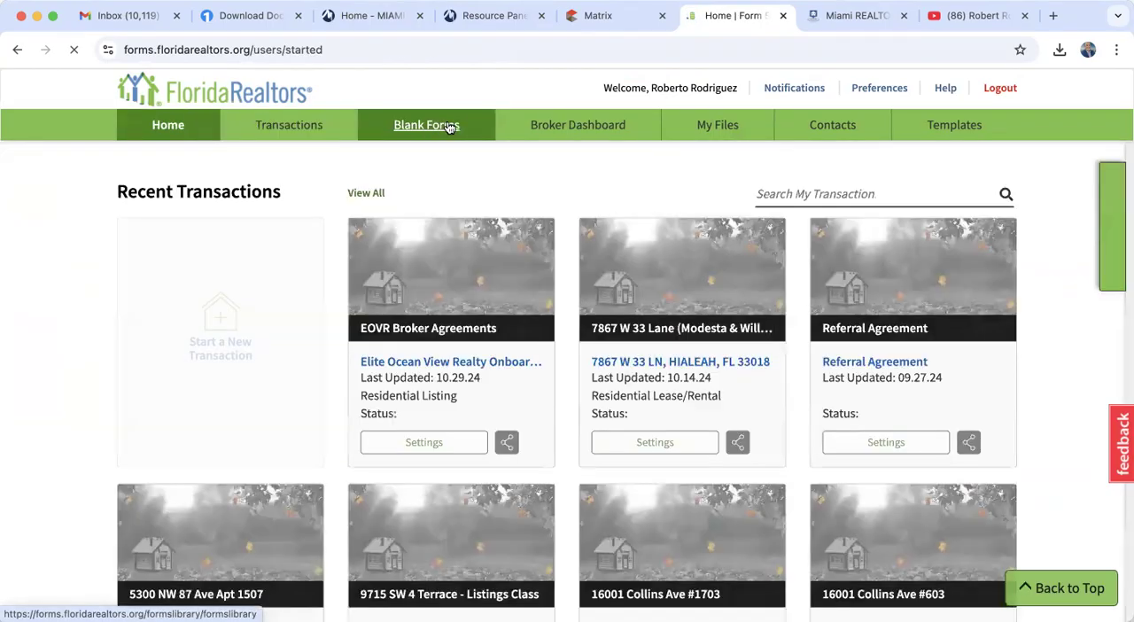
{"action": "mouse_move", "coordinate": [450, 127]}
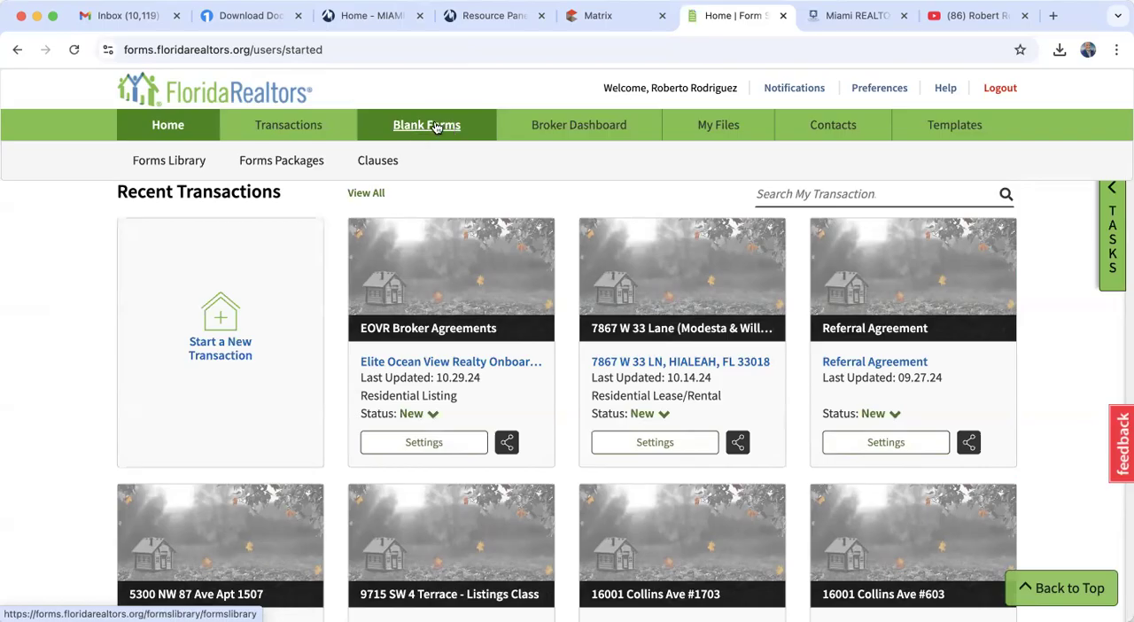
{"action": "left_click", "coordinate": [436, 128]}
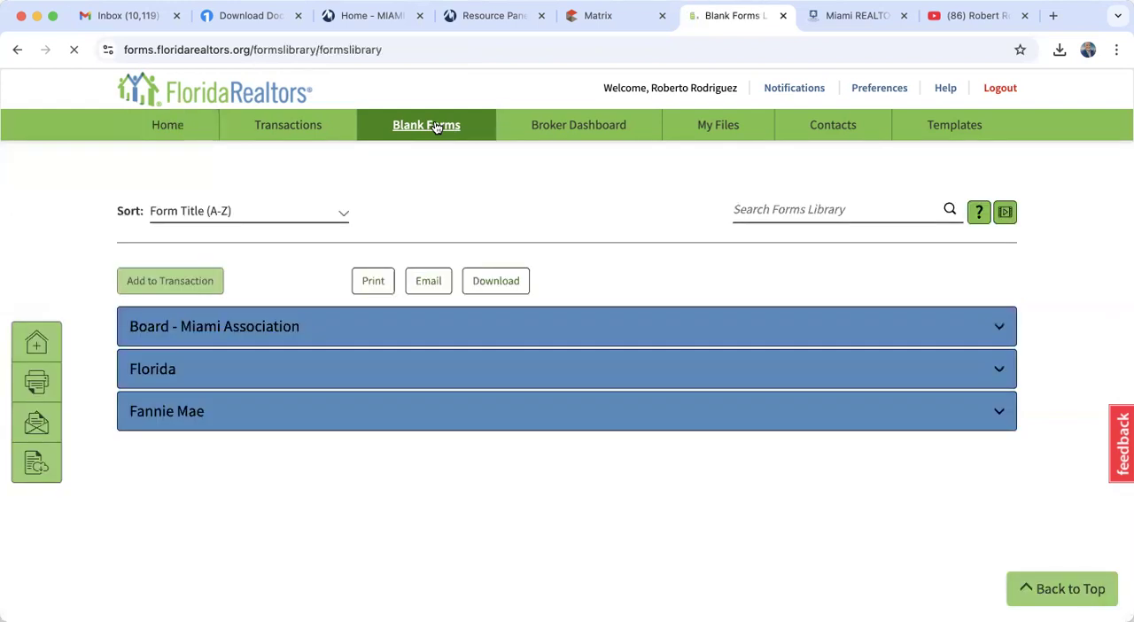
{"action": "left_click", "coordinate": [172, 373]}
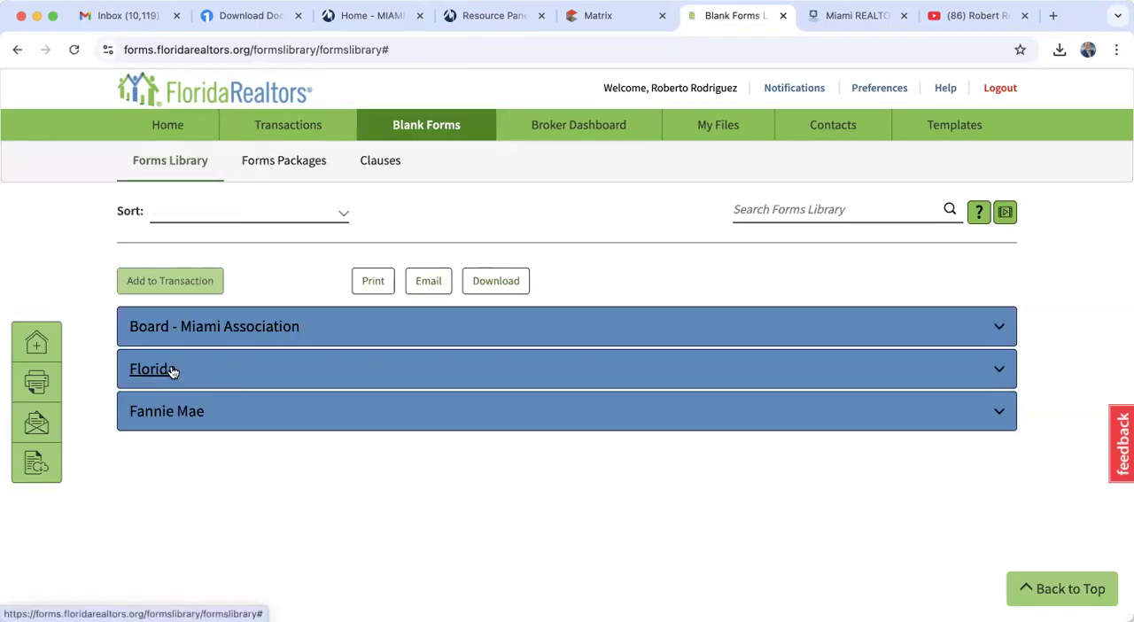
{"action": "scroll", "coordinate": [173, 372], "scroll_direction": "down", "scroll_amount": 3}
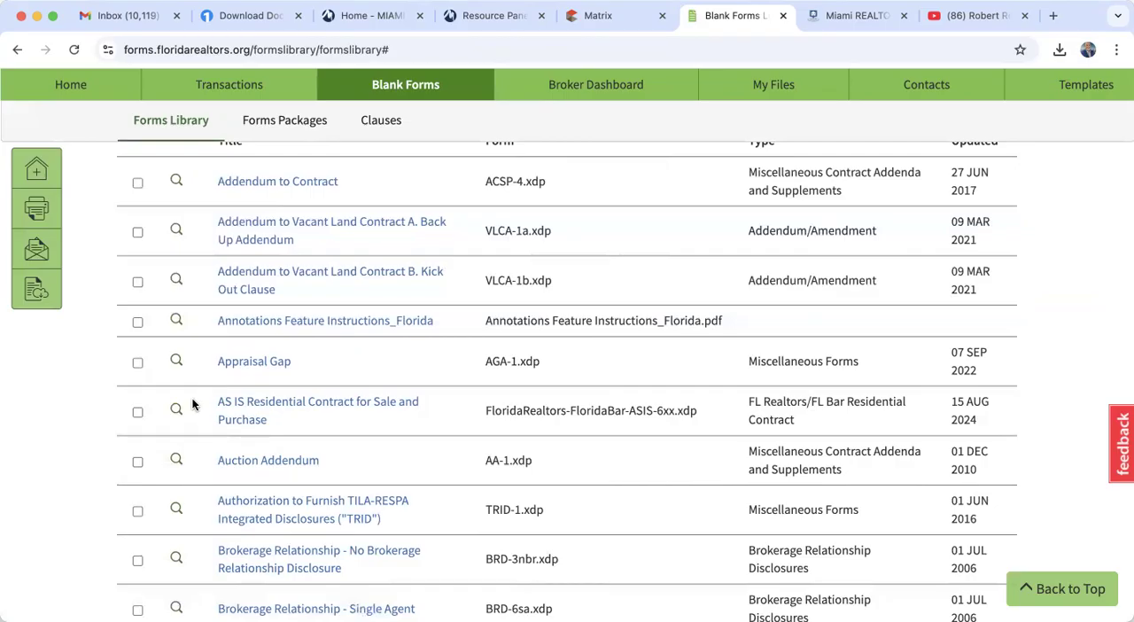
- Select the AS IS Residential Contract for Sale and Purchase in the Florida list and clear the selection again
{"action": "left_click", "coordinate": [137, 413]}
{"action": "scroll", "coordinate": [467, 394], "scroll_direction": "up", "scroll_amount": 2}
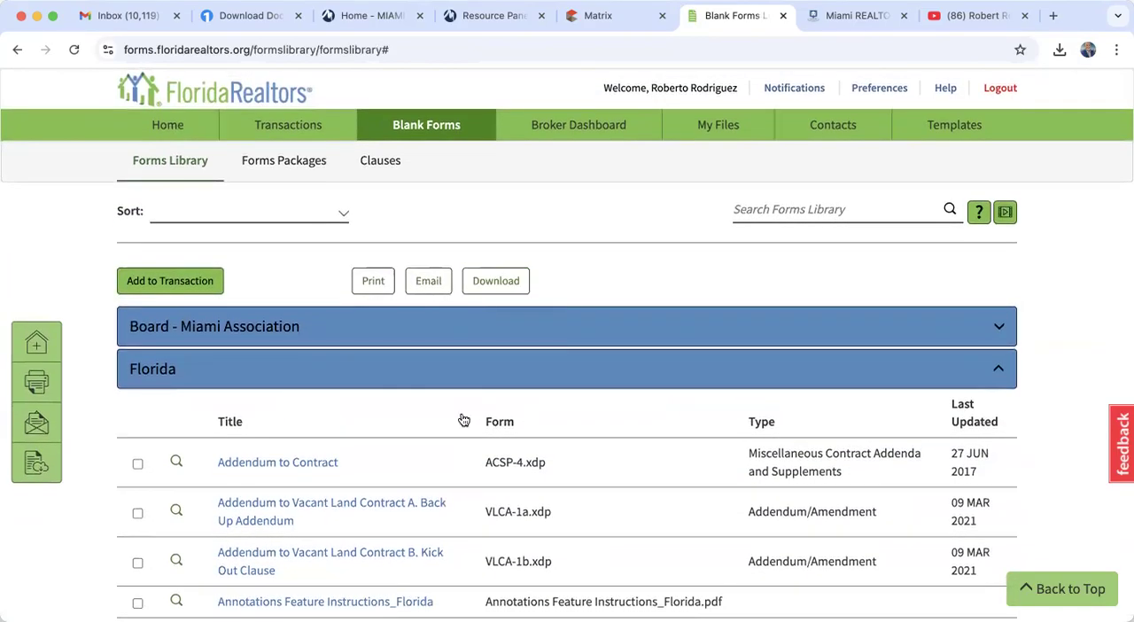
{"action": "scroll", "coordinate": [437, 532], "scroll_direction": "down", "scroll_amount": 2}
{"action": "scroll", "coordinate": [436, 537], "scroll_direction": "down", "scroll_amount": 1}
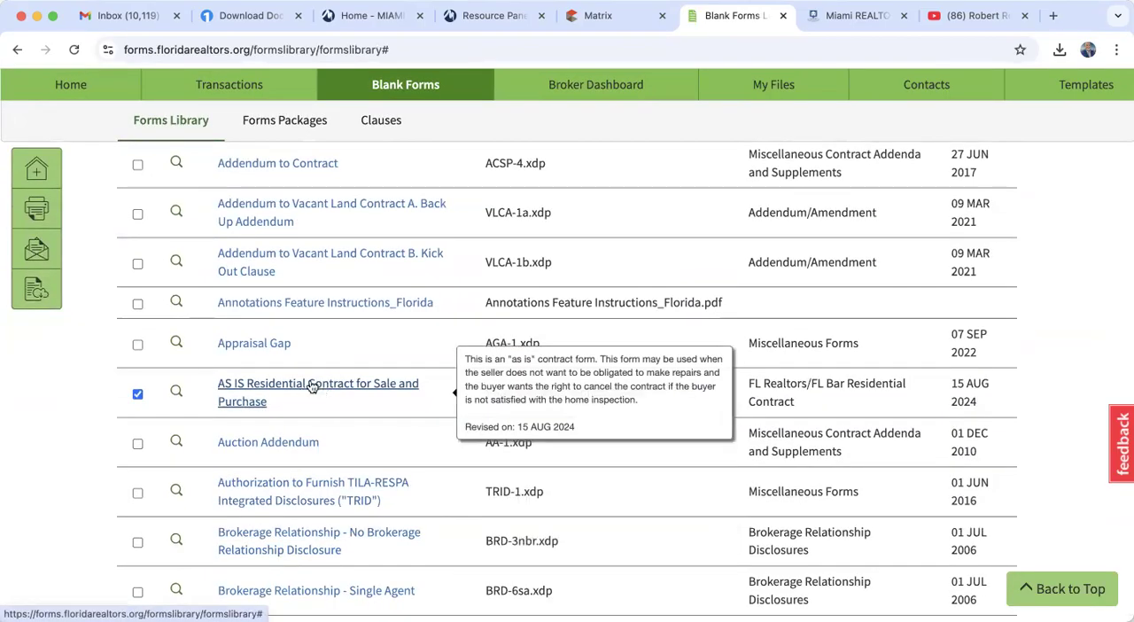
{"action": "left_click", "coordinate": [139, 392]}
{"action": "scroll", "coordinate": [438, 410], "scroll_direction": "up", "scroll_amount": 3}
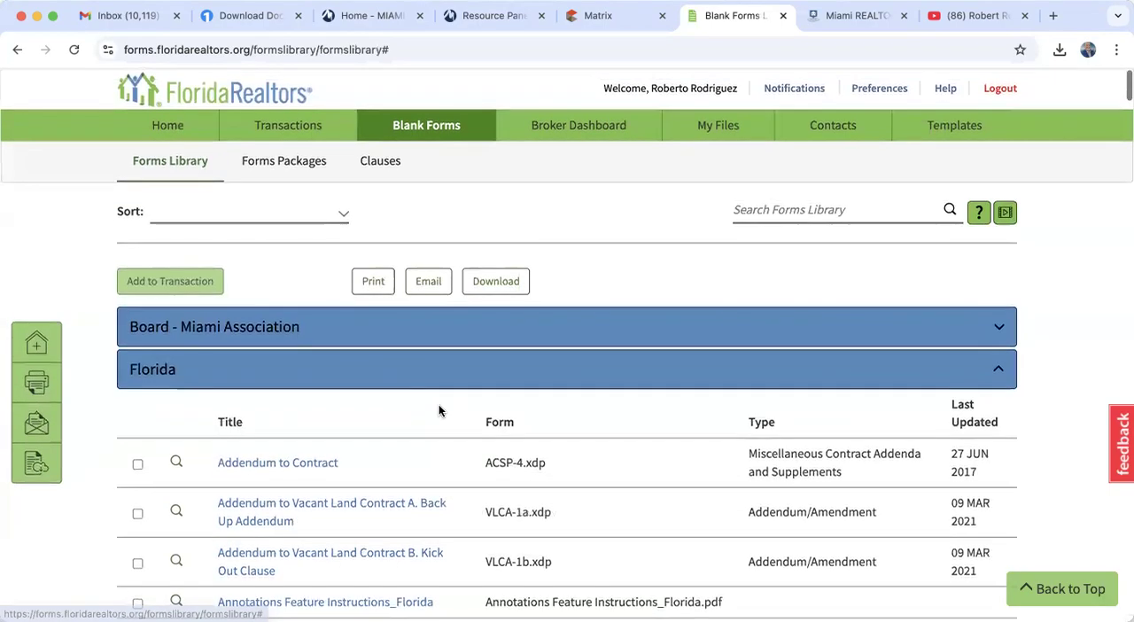
- Search the forms library for "listing"
{"action": "left_click", "coordinate": [776, 211]}
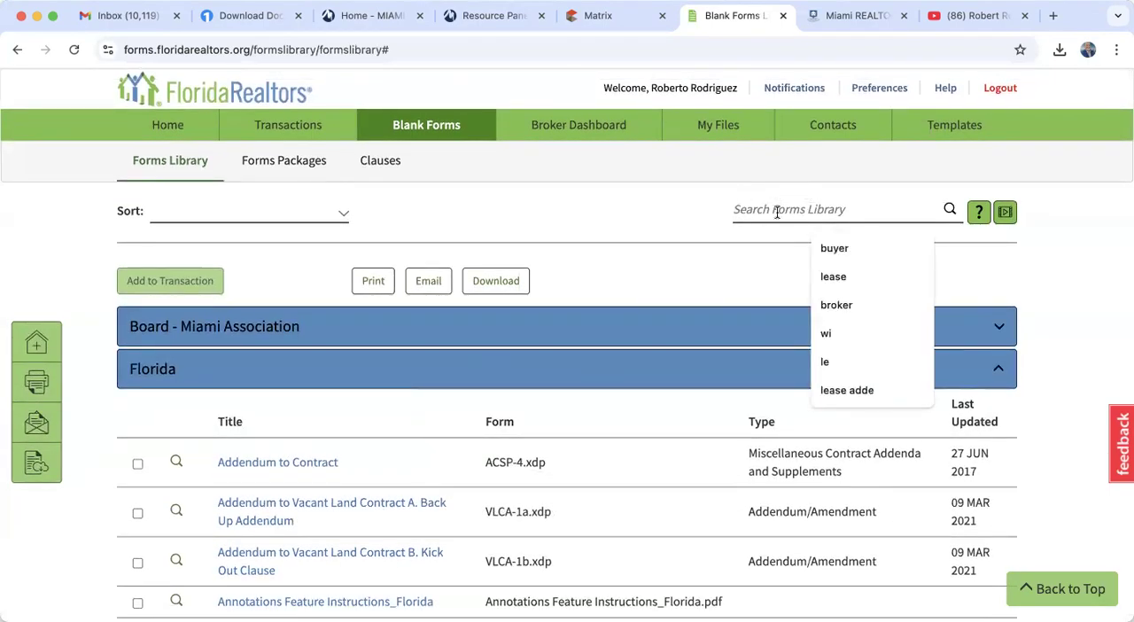
{"action": "type", "text": "listing"}
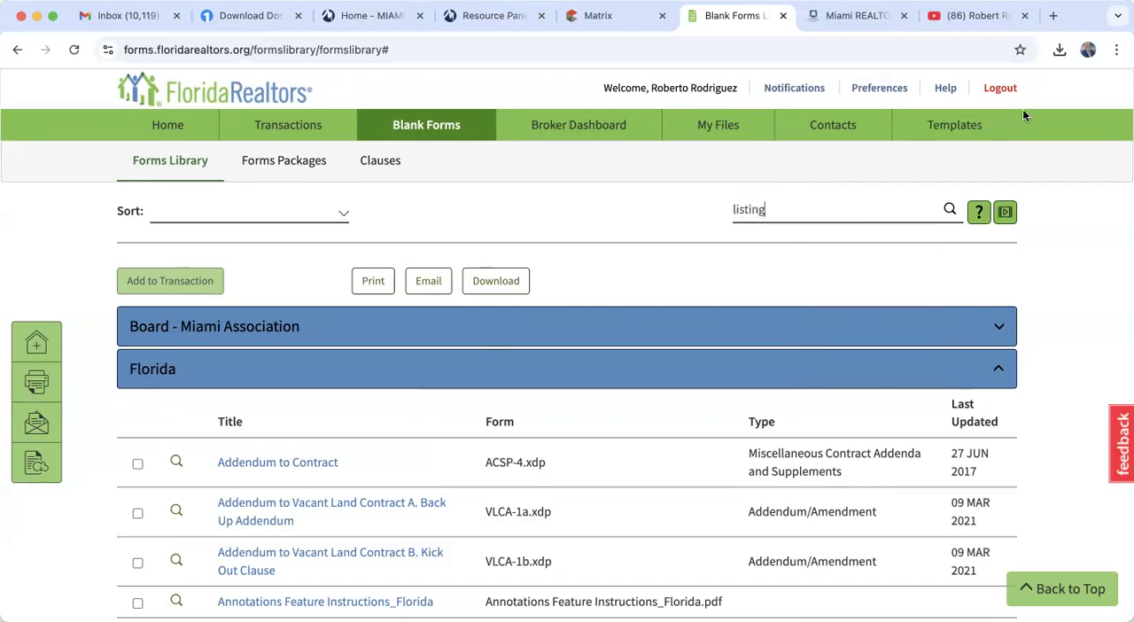
{"action": "left_click", "coordinate": [950, 209]}
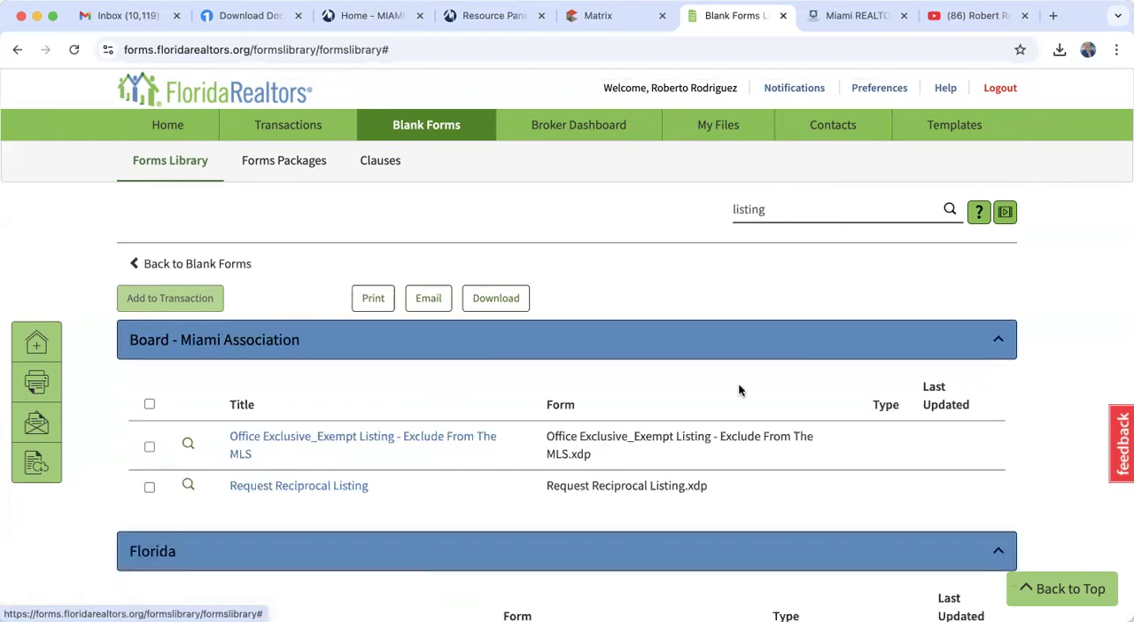
- Look through the Florida listing forms and open the blank Exclusive Right of Sale Listing Agreement Transaction Broker_ERS-20tb form
{"action": "scroll", "coordinate": [724, 395], "scroll_direction": "down", "scroll_amount": 5}
{"action": "scroll", "coordinate": [724, 395], "scroll_direction": "down", "scroll_amount": 5}
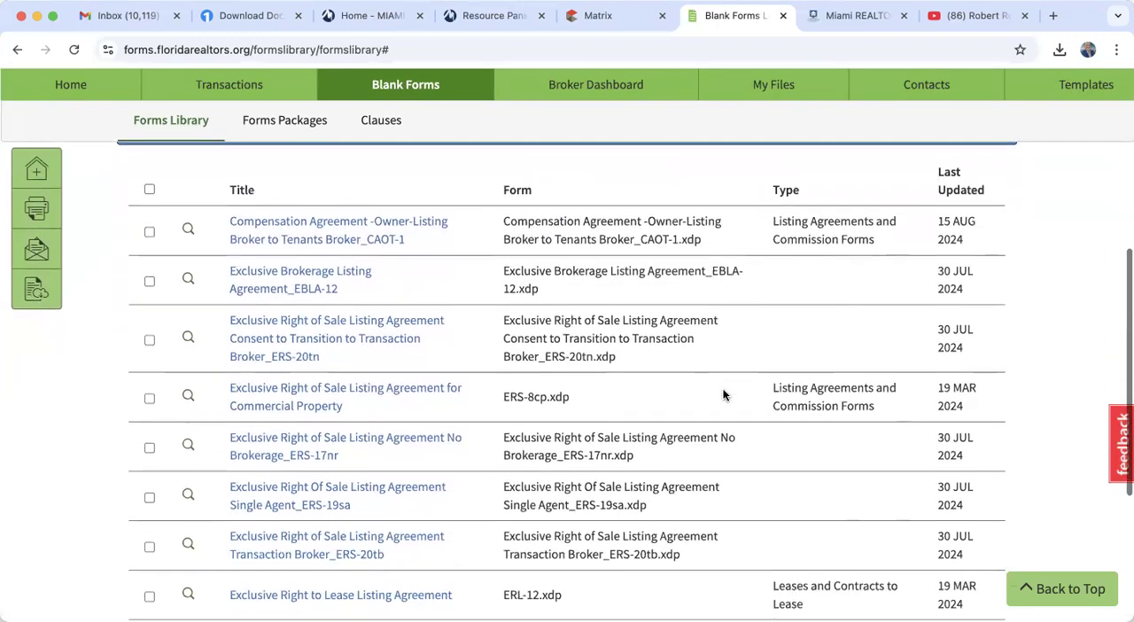
{"action": "scroll", "coordinate": [724, 395], "scroll_direction": "down", "scroll_amount": 1}
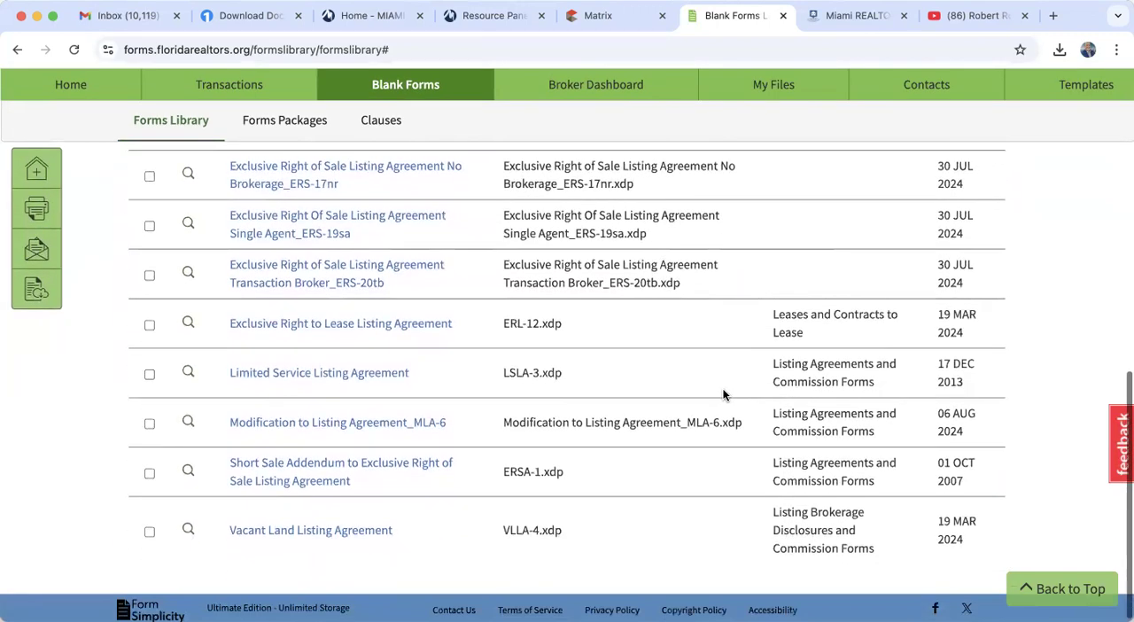
{"action": "scroll", "coordinate": [724, 395], "scroll_direction": "up", "scroll_amount": 2}
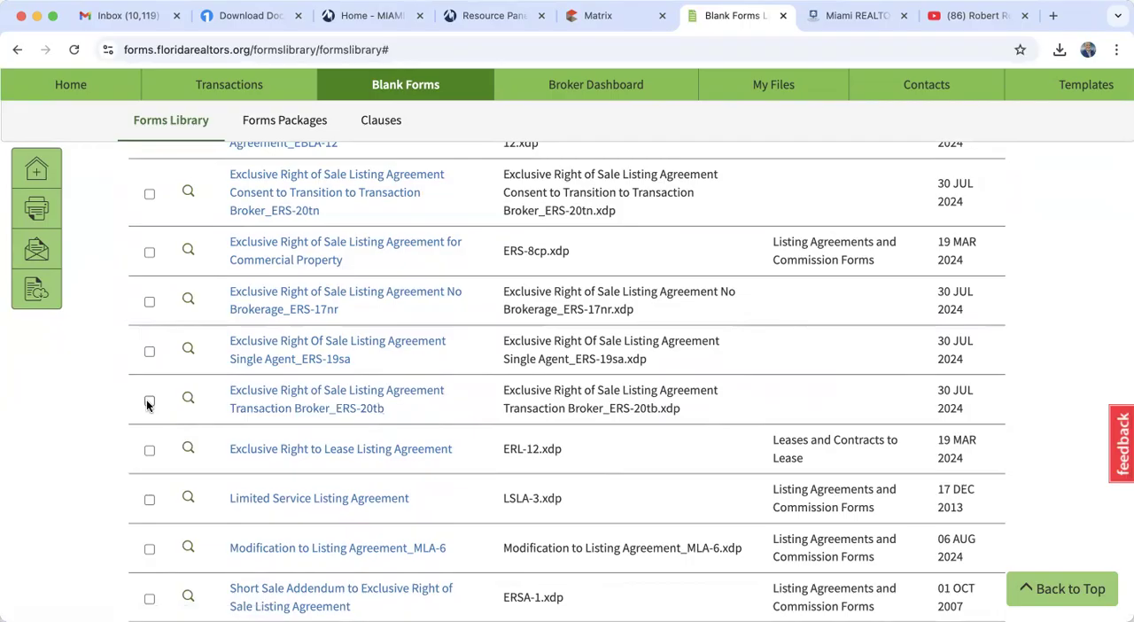
{"action": "left_click", "coordinate": [254, 392]}
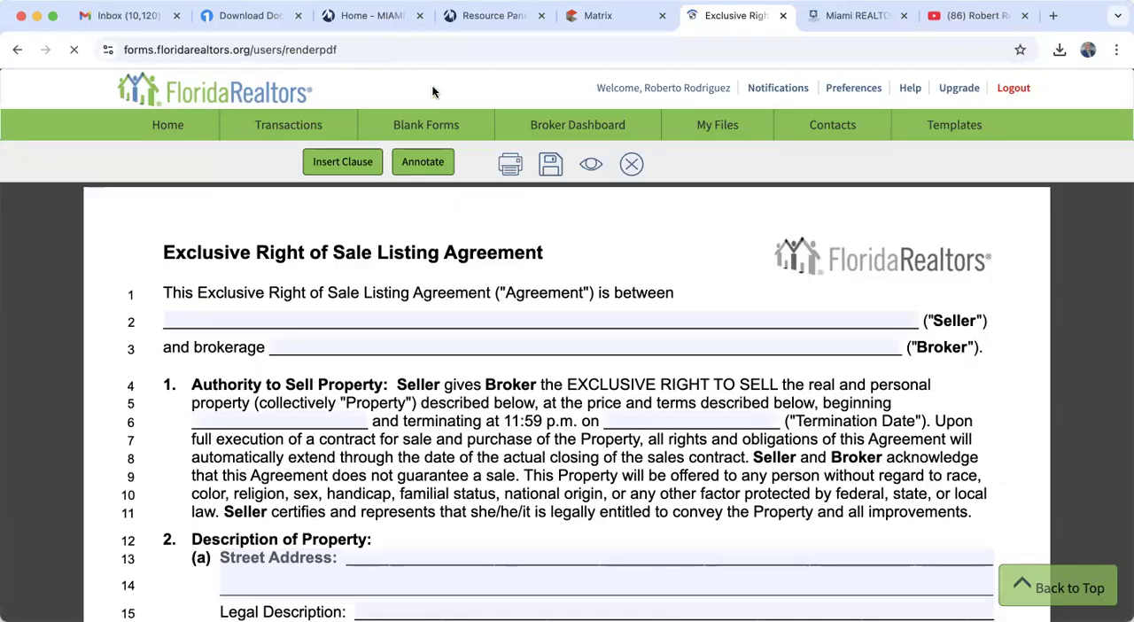
- Leave the blank listing agreement for the Form Simplicity home page and close the "Download Doc…" browser tab
{"action": "left_click", "coordinate": [168, 127]}
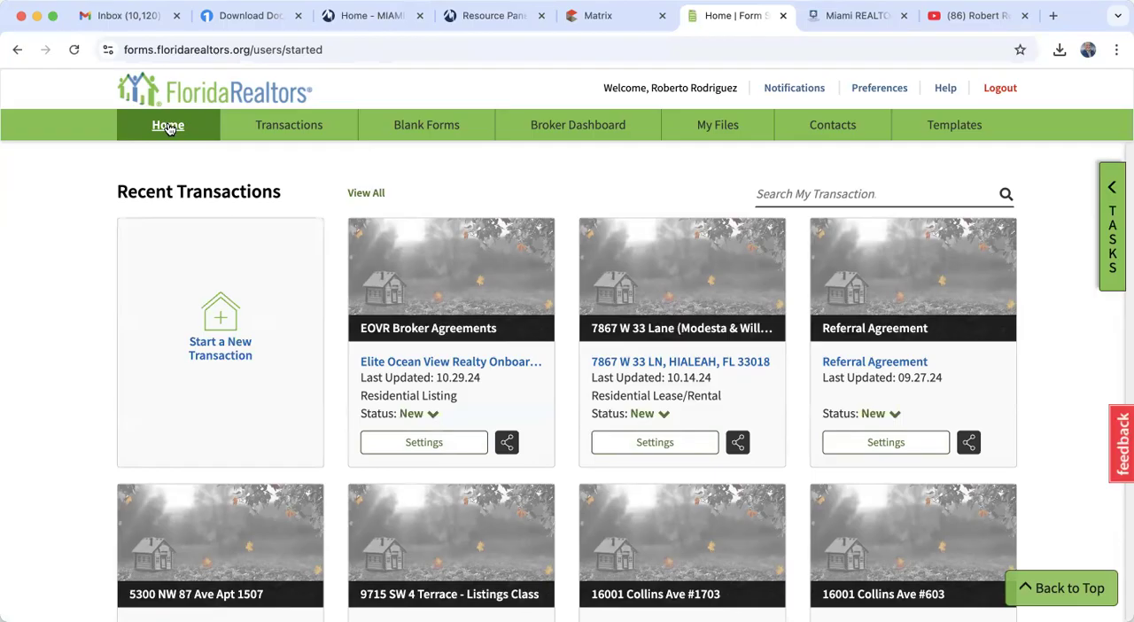
{"action": "left_click", "coordinate": [298, 16]}
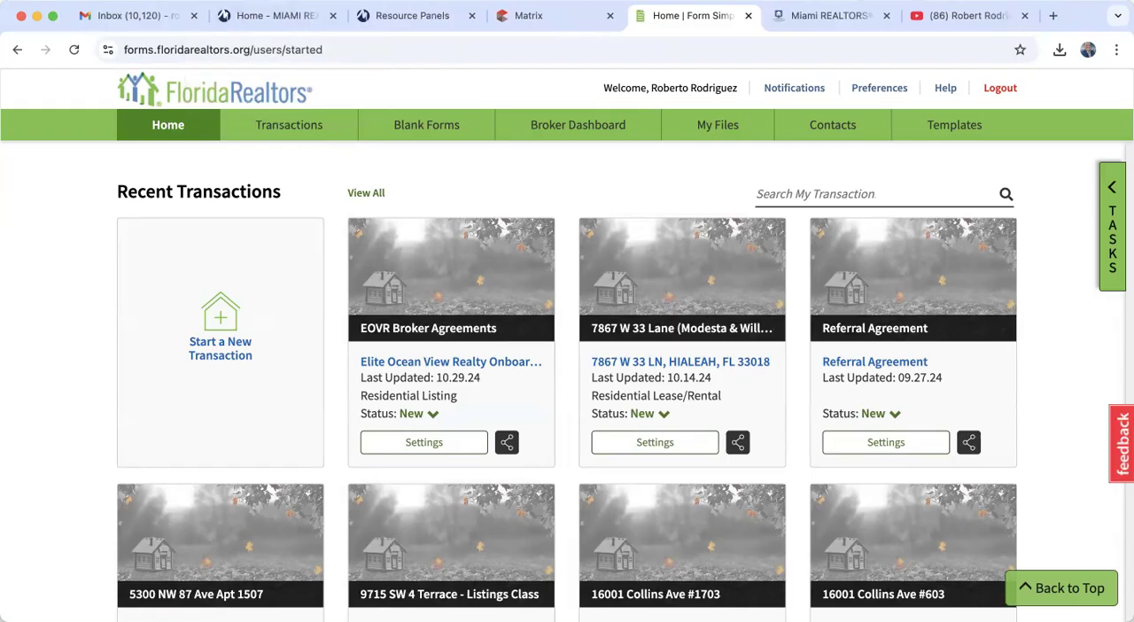